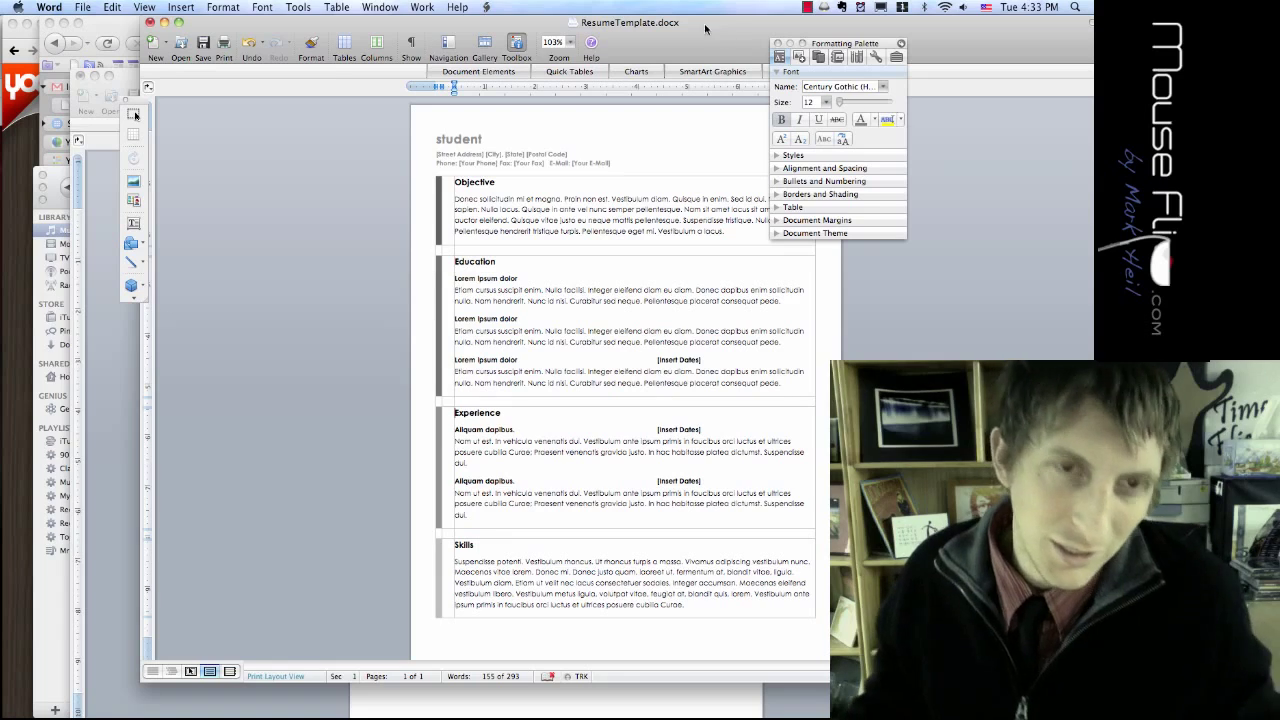
Step: Move the ResumeTemplate.docx window left and enlarge it so the whole page fits on screen
drag(650, 20, 518, 20)
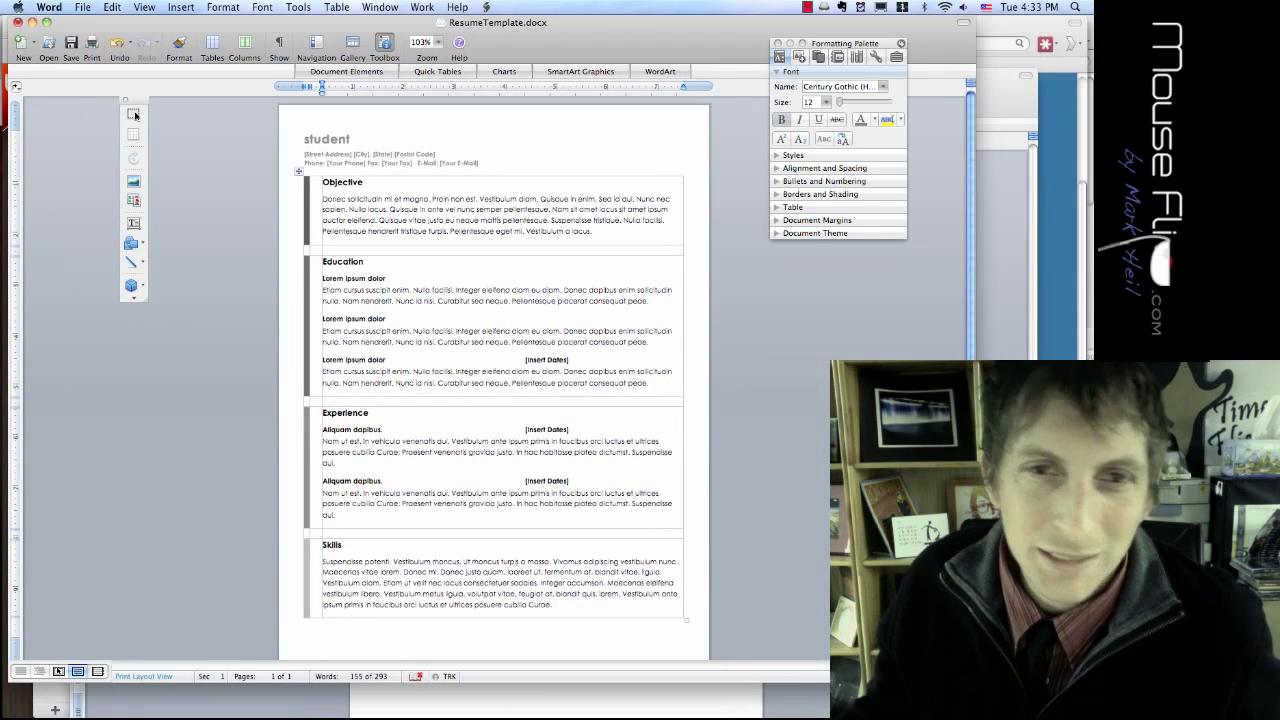
drag(969, 677, 1079, 701)
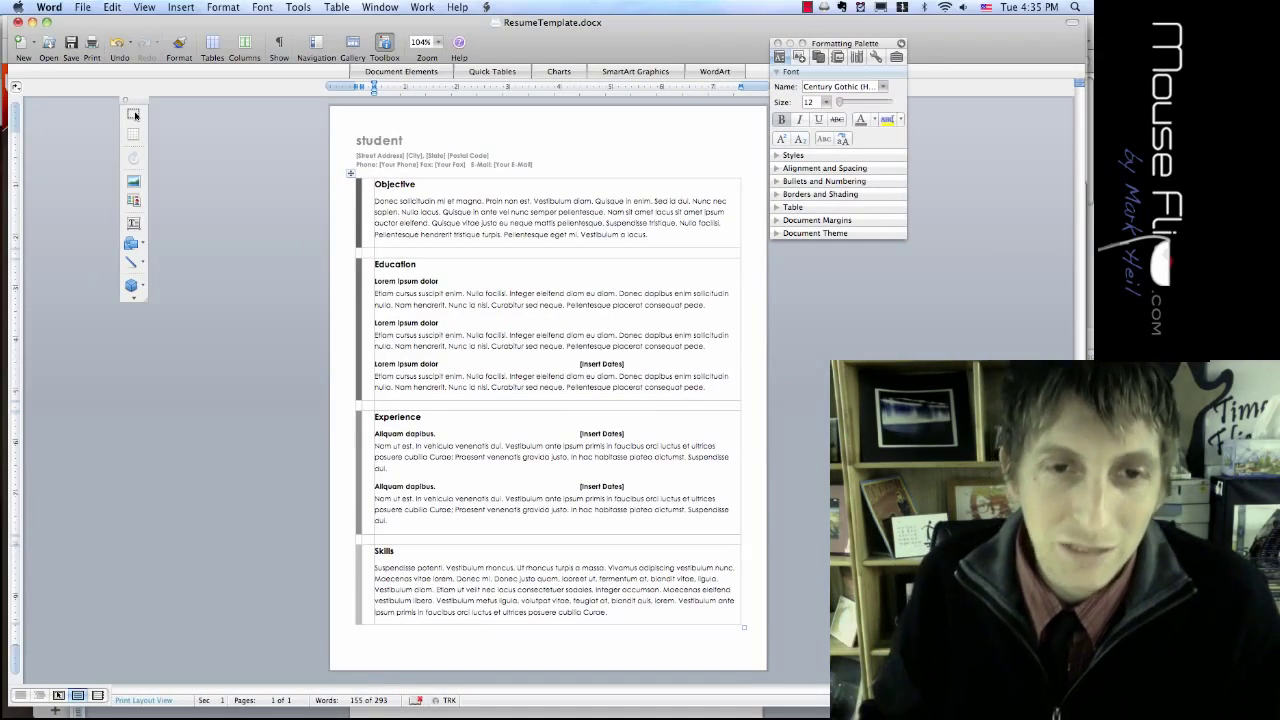
Step: Return to Word, create a new blank document, type the owner's full name, and select it
key(super+Tab)
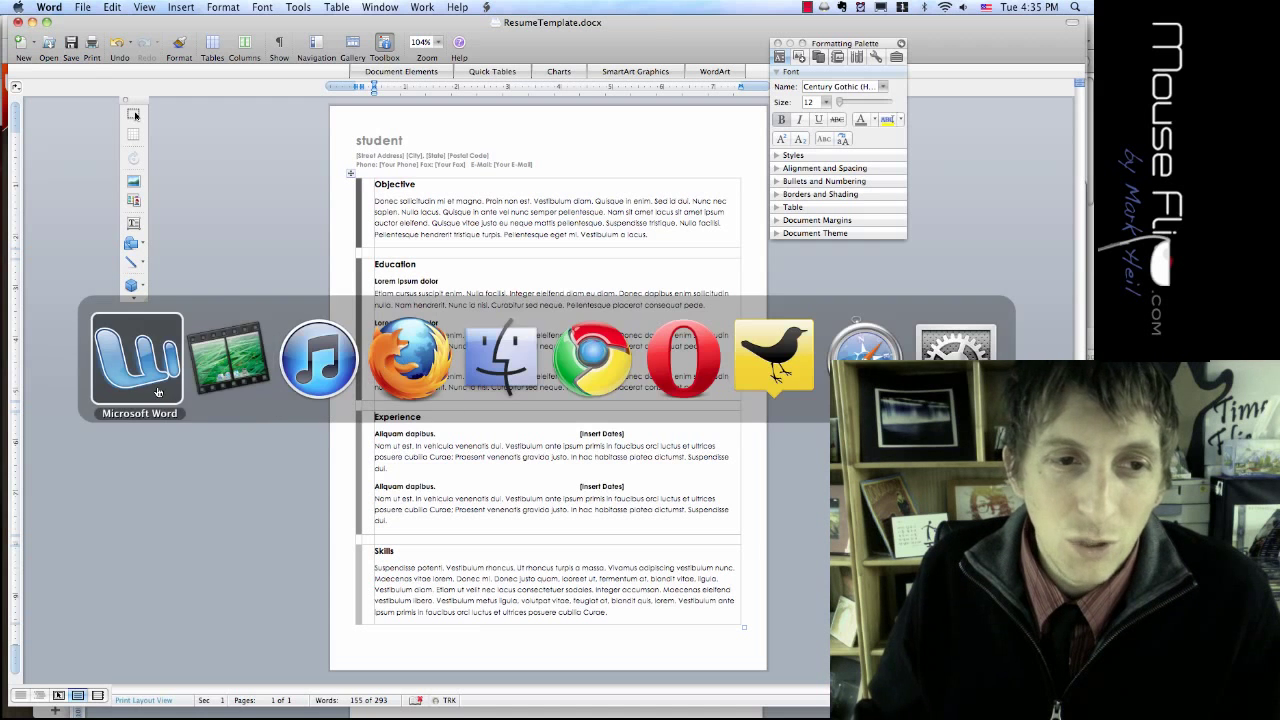
key(super+n)
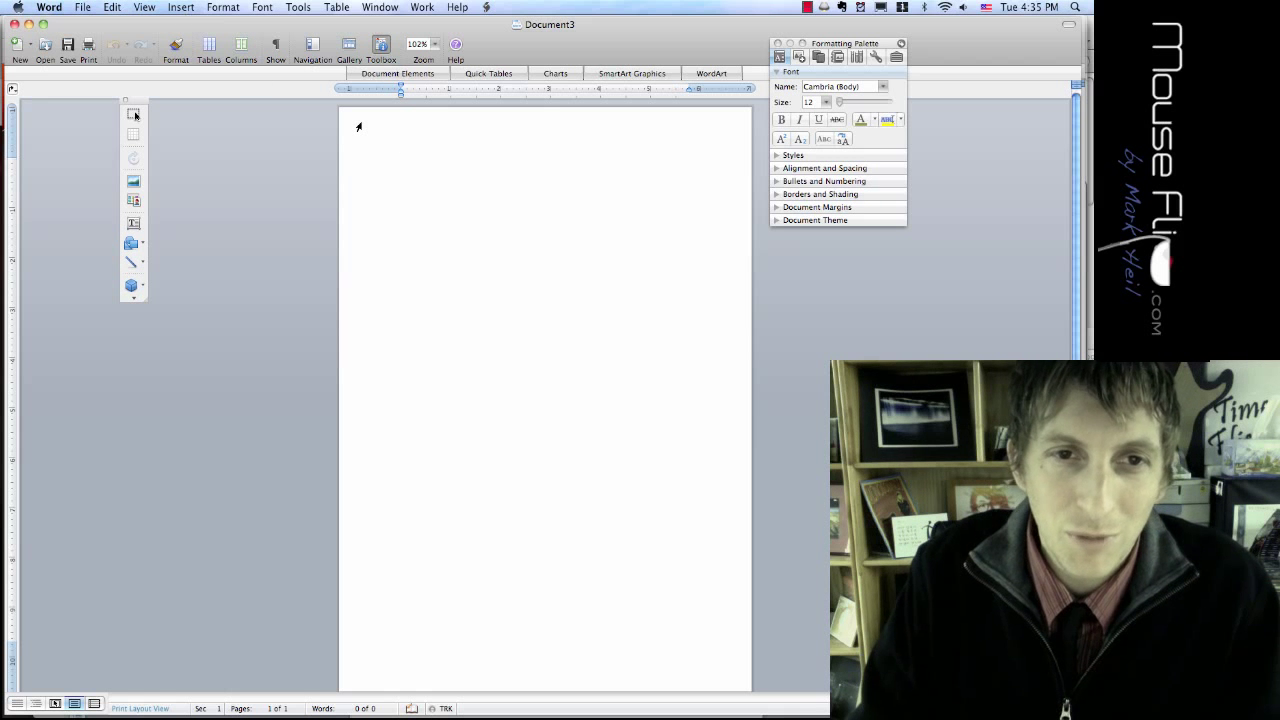
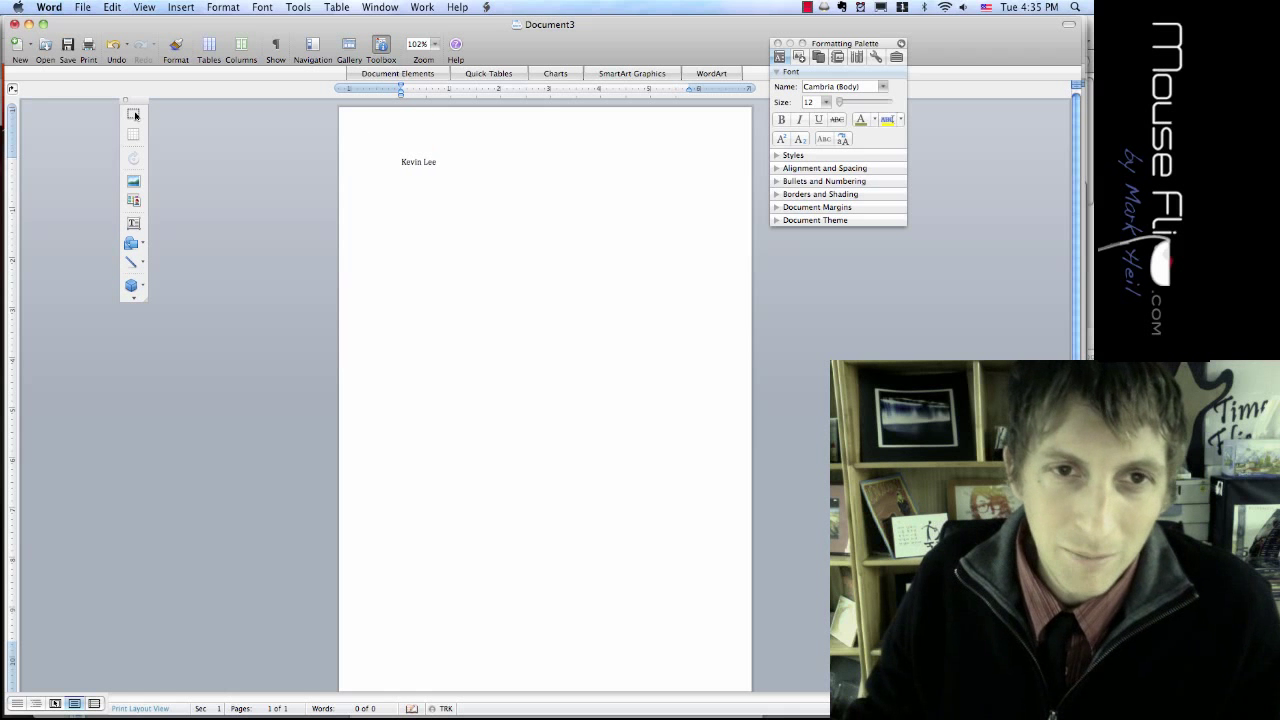
key(super+a)
click(424, 162)
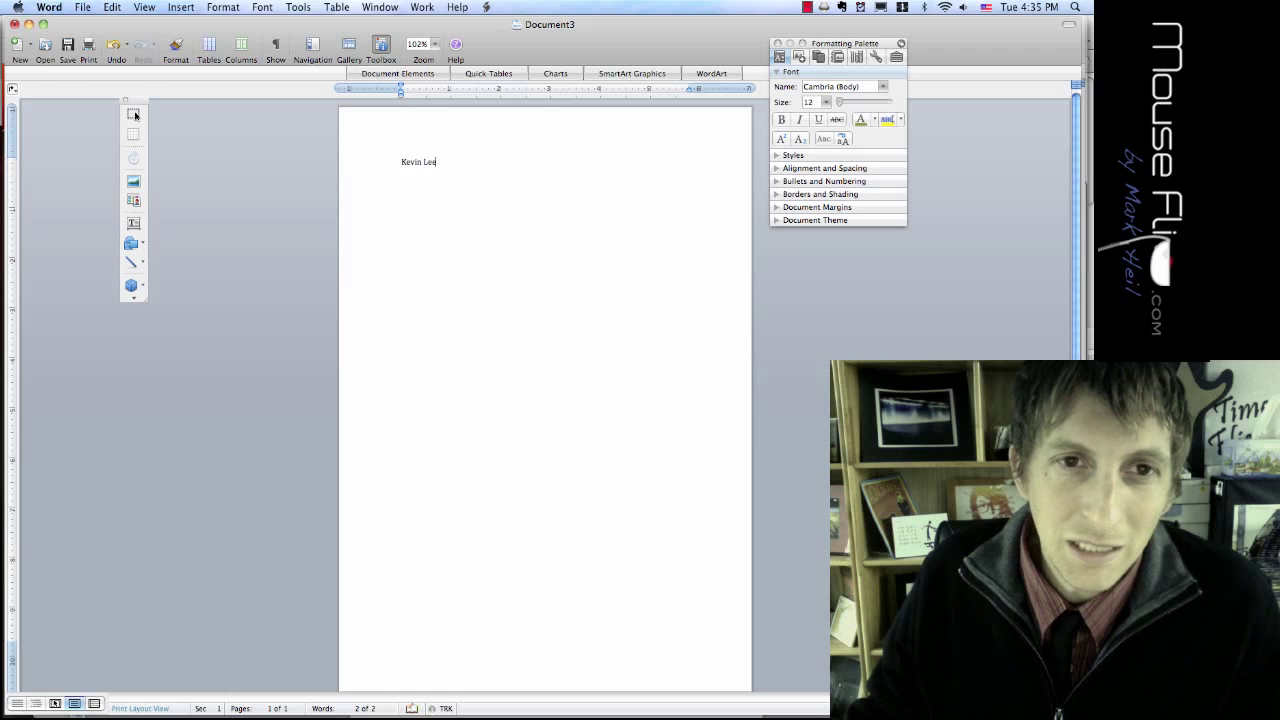
key(super+a)
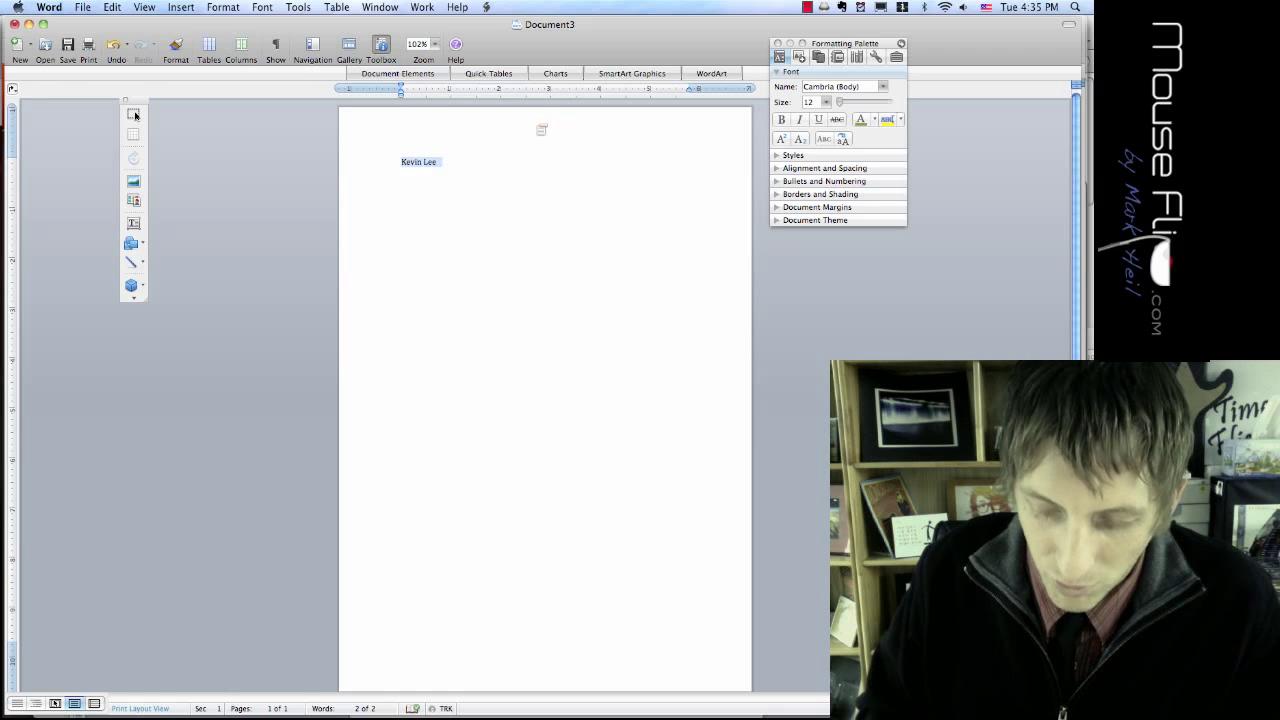
Step: Enlarge the name to 40 pt and recolour it grey from the Formatting Palette font colours
key(super+bracketright)
key(super+bracketright)
key(super+bracketright)
key(super+bracketright)
key(super+bracketright)
key(super+bracketright)
key(super+bracketright)
key(super+bracketright)
key(super+bracketright)
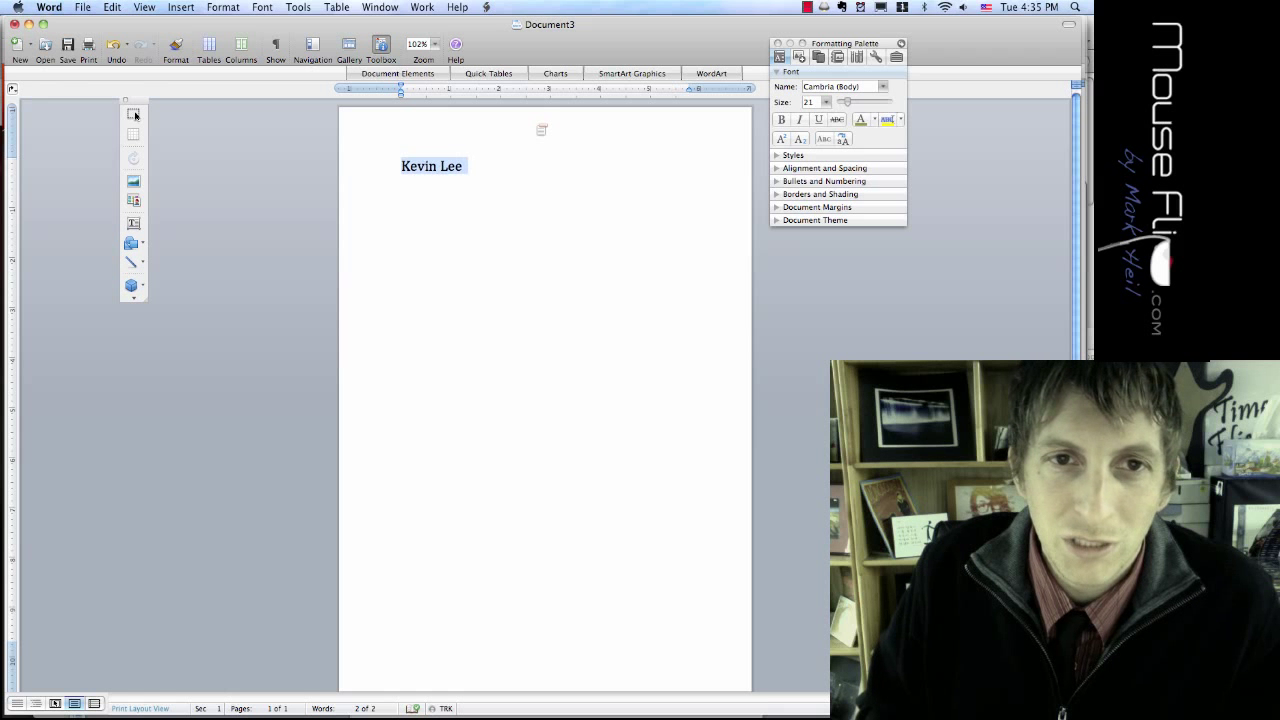
key(super+bracketright)
key(super+bracketright)
key(super+bracketright)
key(super+bracketright)
key(super+bracketright)
key(super+bracketright)
key(super+bracketright)
key(super+bracketright)
key(super+bracketright)
key(super+bracketright)
key(super+bracketright)
key(super+bracketright)
key(super+bracketright)
key(super+bracketright)
key(super+bracketright)
key(super+bracketright)
key(super+bracketright)
key(super+bracketright)
key(super+bracketright)
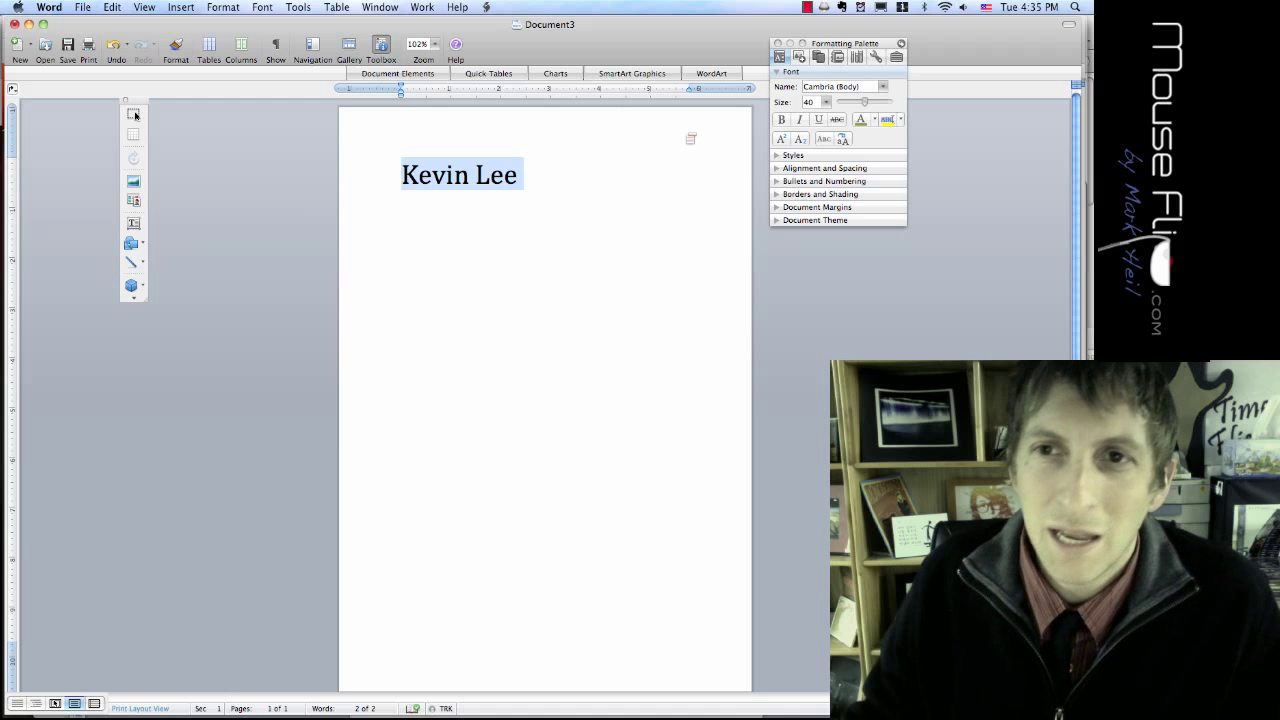
click(869, 122)
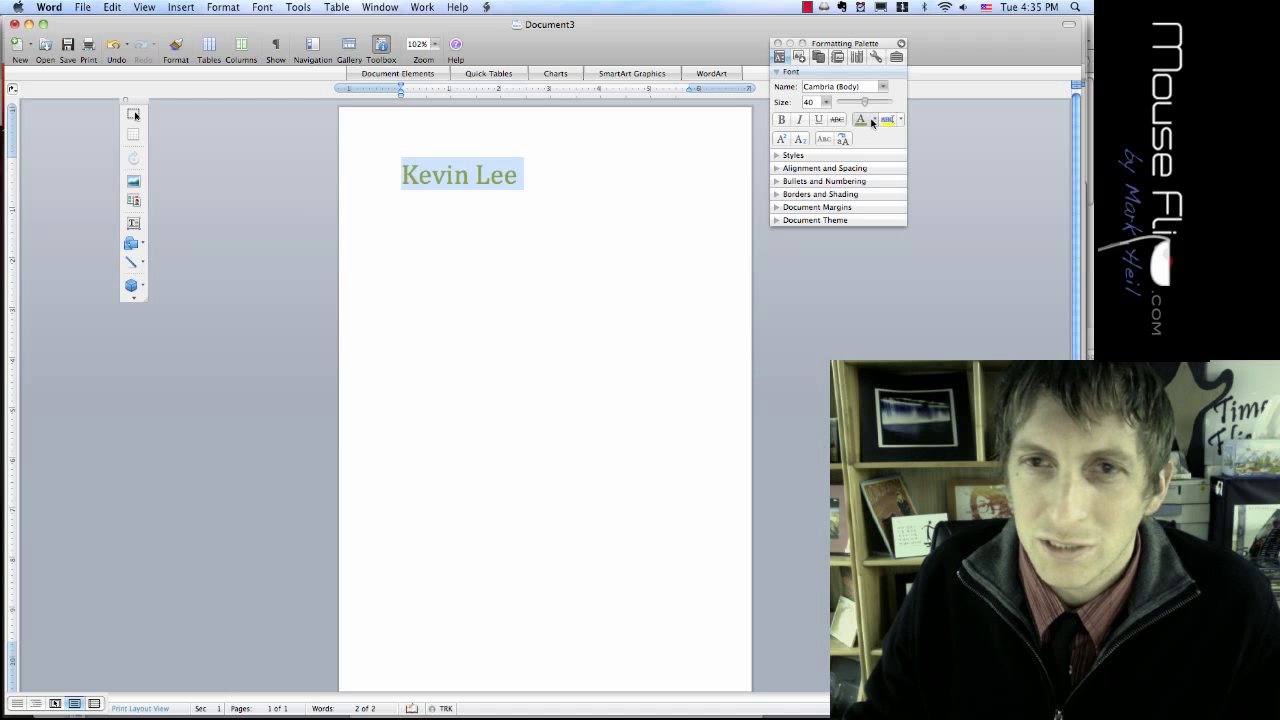
click(872, 121)
click(857, 211)
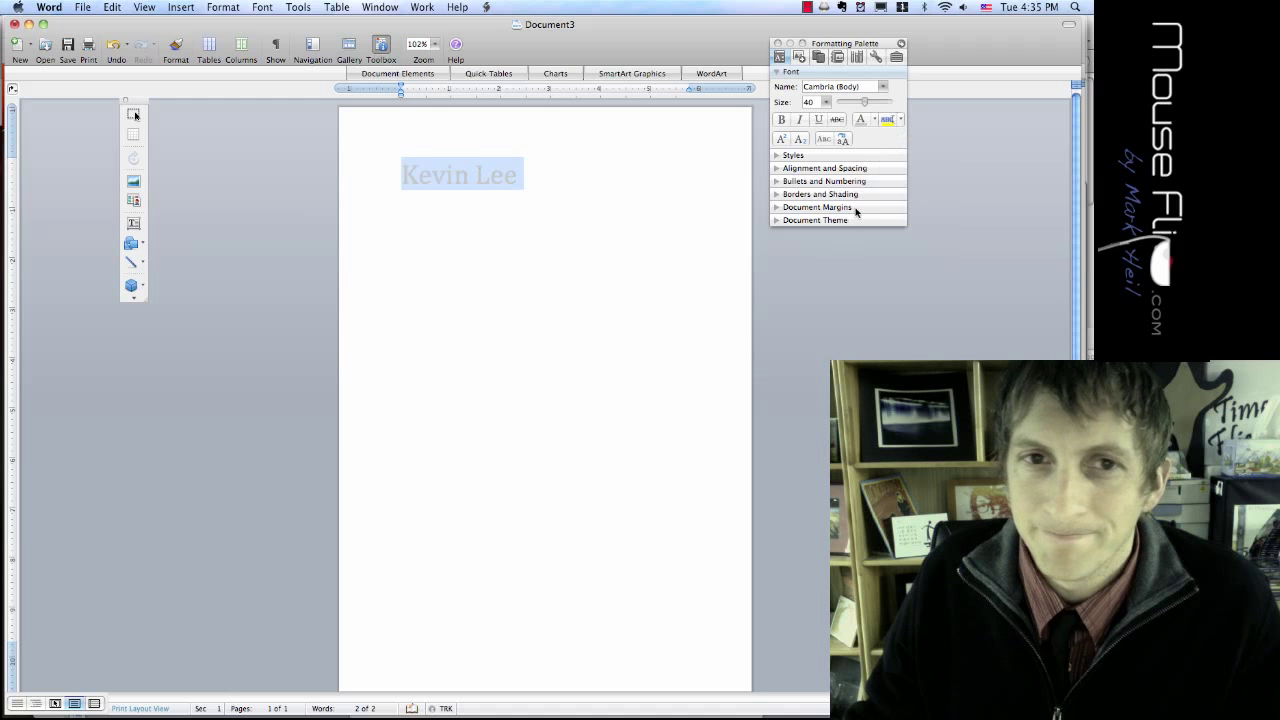
click(872, 121)
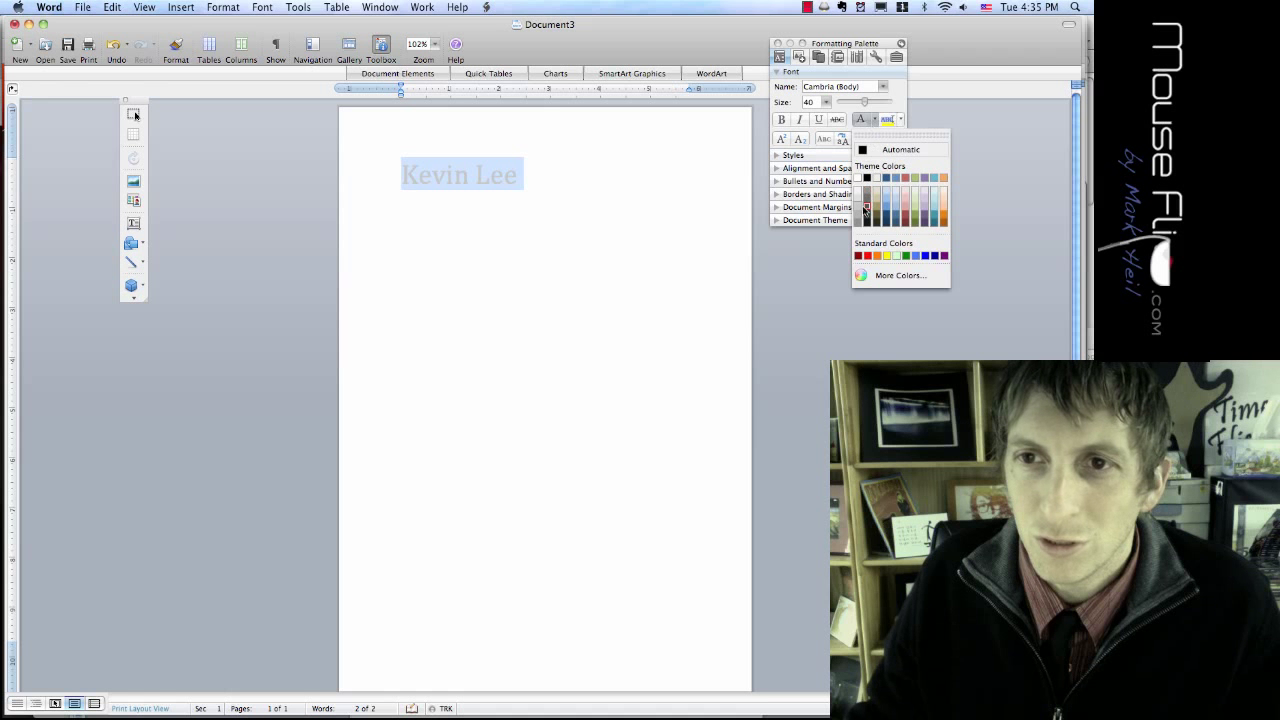
click(867, 197)
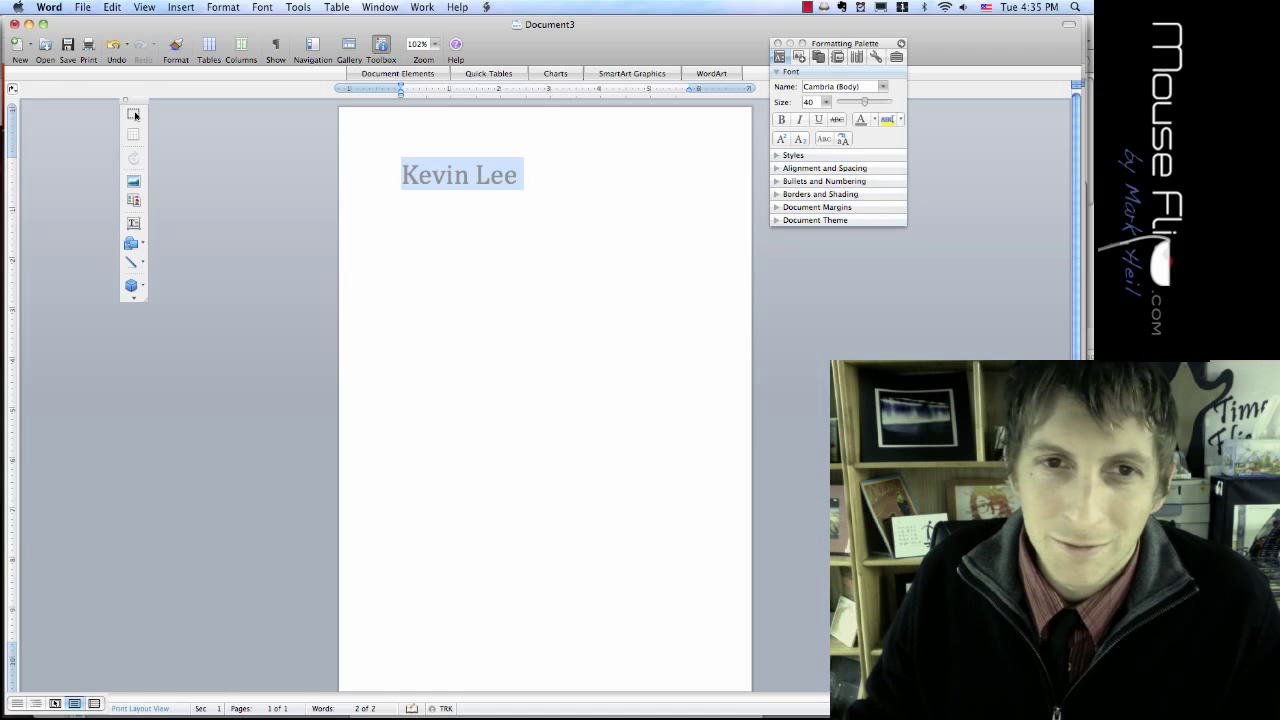
click(453, 175)
click(518, 175)
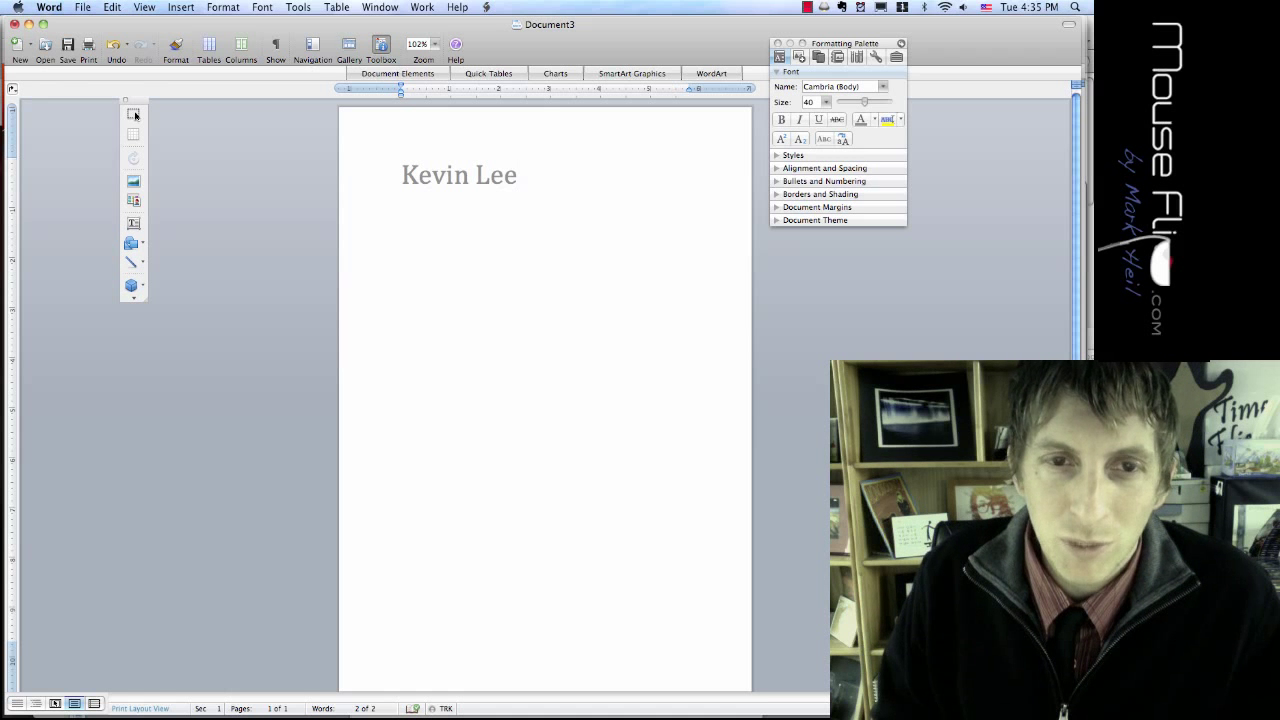
Step: Add a 15 pt city-and-country line under the name and begin a new line below it
key(Return)
key(BackSpace)
key(Left)
key(Left)
key(Right)
key(Right)
key(Return)
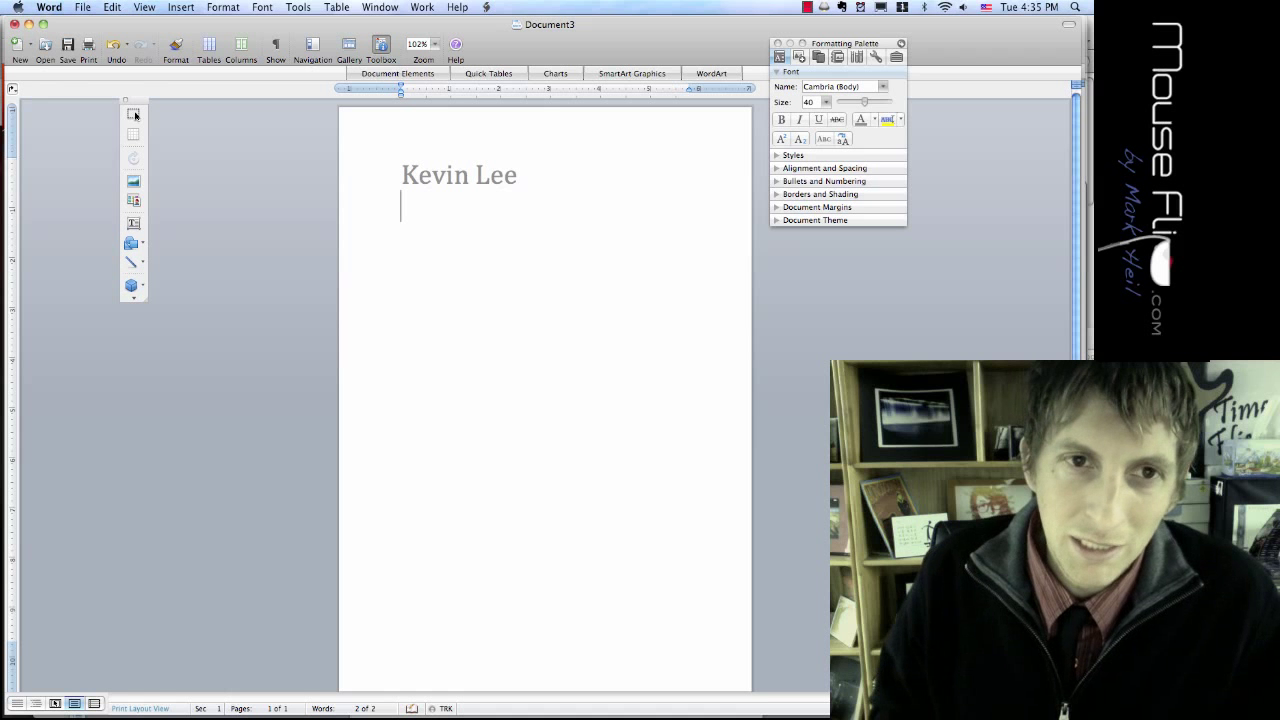
text(Seo)
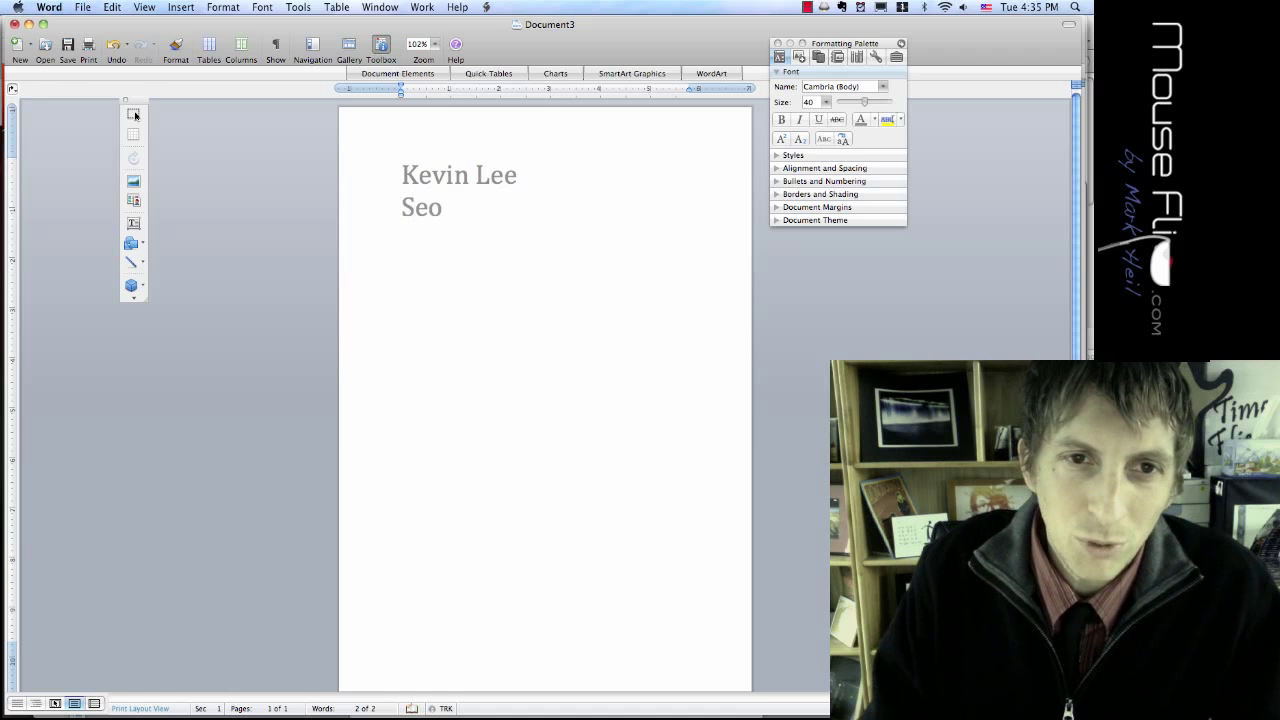
text(ul, South Korea)
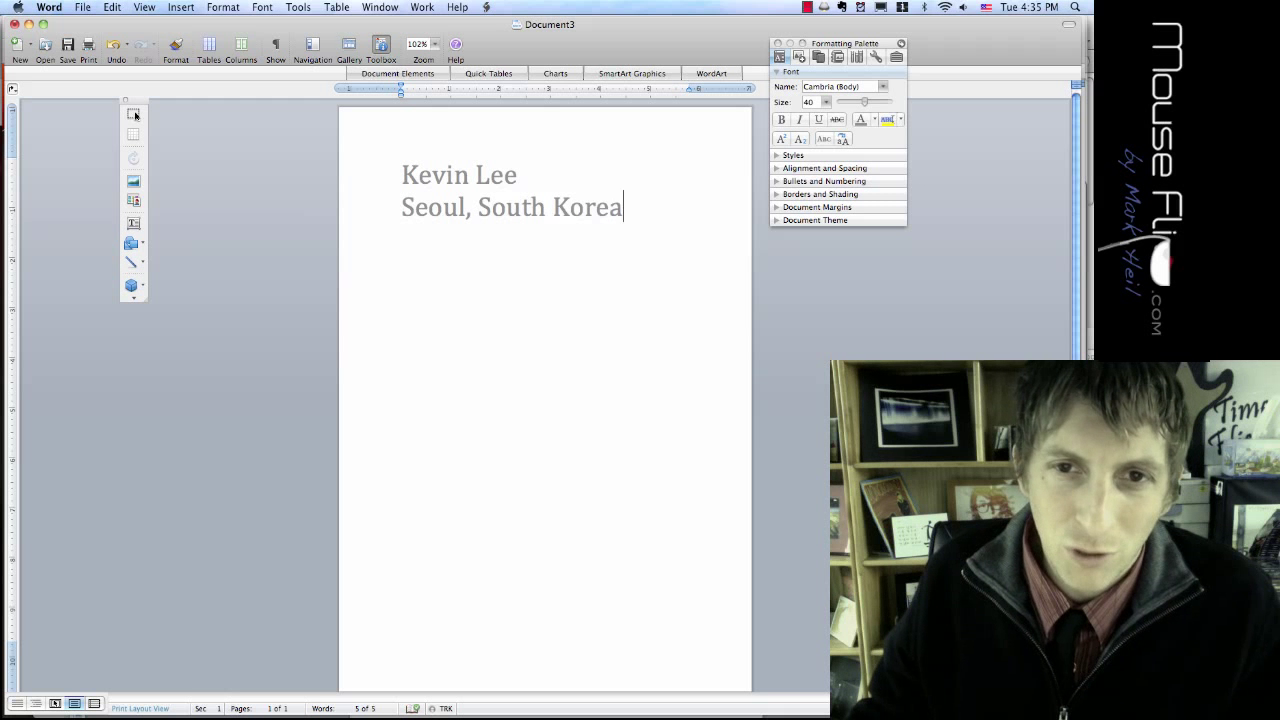
drag(624, 208, 408, 216)
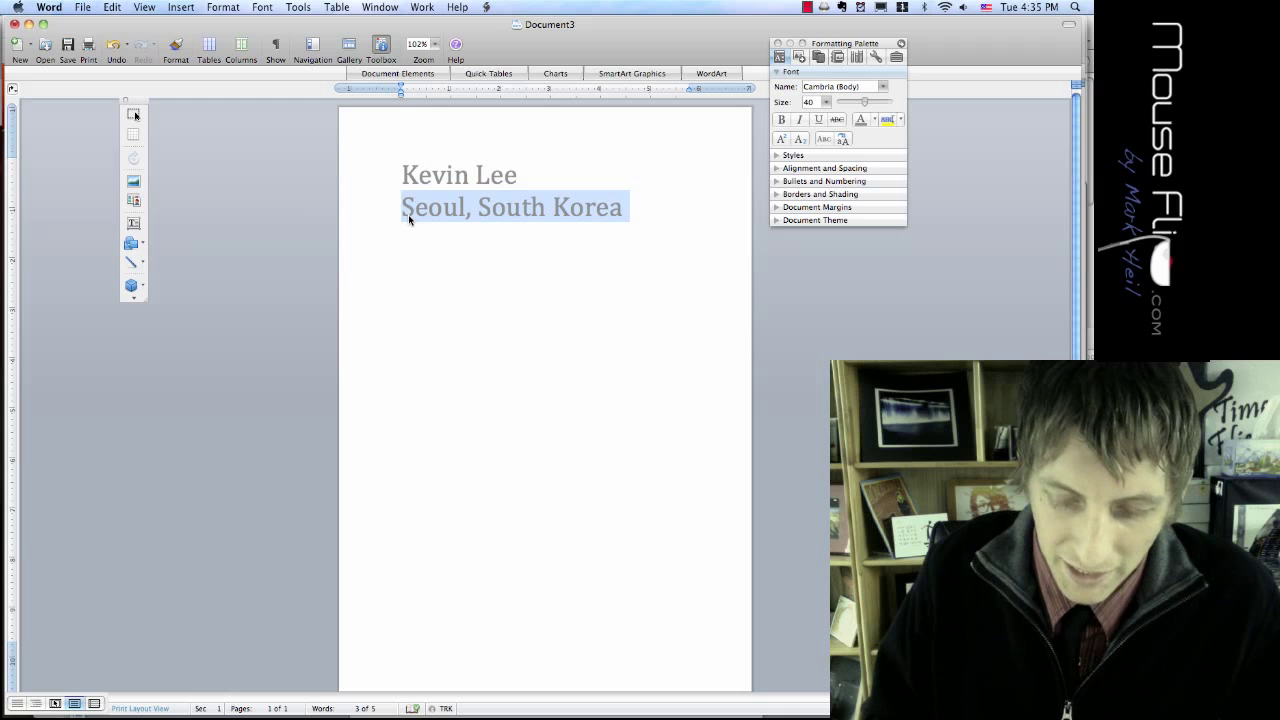
key(super+bracketleft)
key(super+bracketleft)
key(super+bracketleft)
key(super+bracketleft)
key(super+bracketleft)
key(super+bracketleft)
key(super+bracketleft)
key(super+bracketleft)
key(super+bracketleft)
key(super+bracketleft)
key(super+bracketleft)
key(super+bracketleft)
key(super+bracketleft)
key(super+bracketleft)
key(super+bracketleft)
key(super+bracketleft)
key(super+bracketleft)
key(super+bracketleft)
key(super+bracketleft)
key(super+bracketleft)
key(super+bracketleft)
key(super+bracketleft)
key(super+bracketleft)
key(super+bracketleft)
key(super+bracketleft)
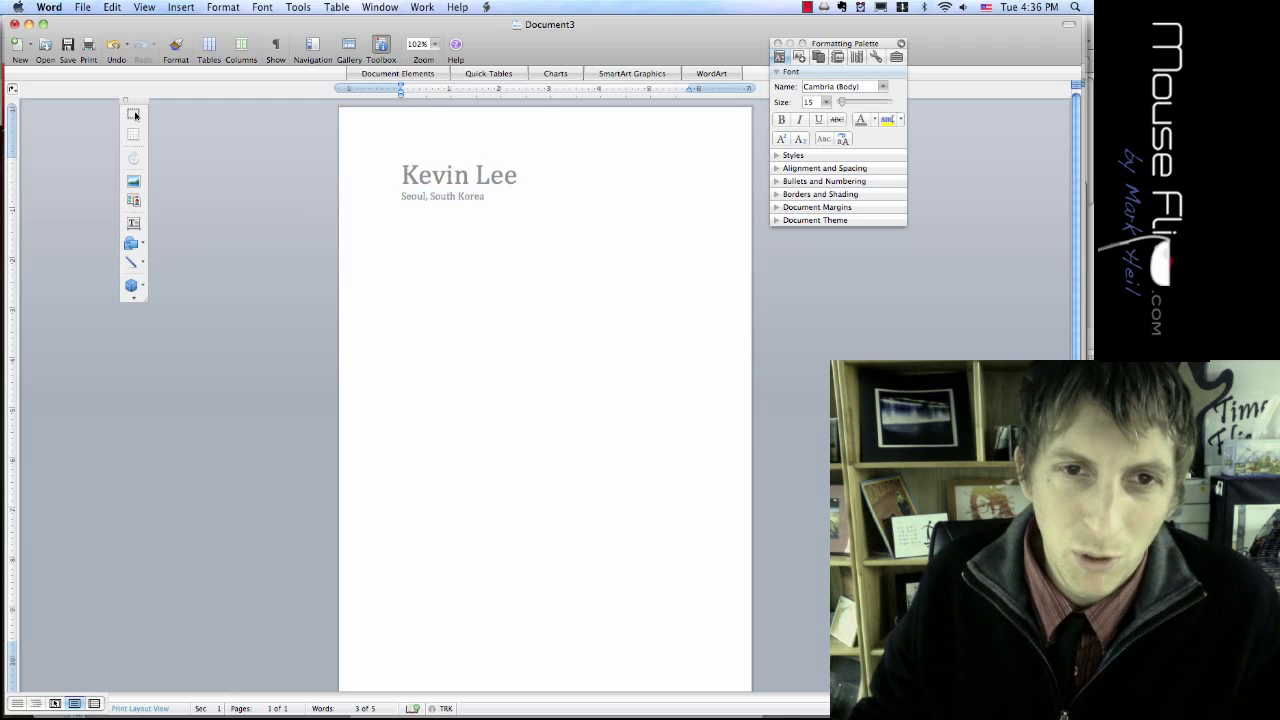
key(Return)
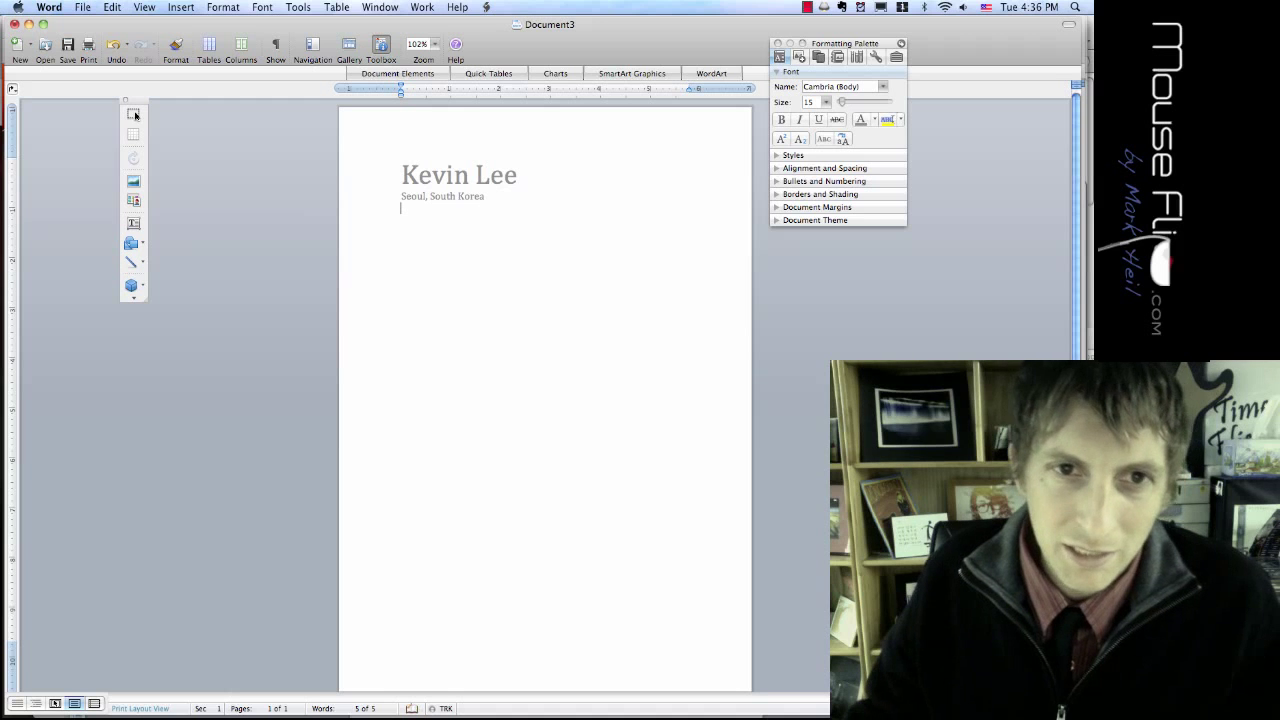
mouse_move(560, 29)
mouse_down()
mouse_move(500, 148)
mouse_move(521, 316)
mouse_move(574, 33)
mouse_move(574, 268)
mouse_move(589, 88)
mouse_move(580, 26)
mouse_move(567, 26)
mouse_up()
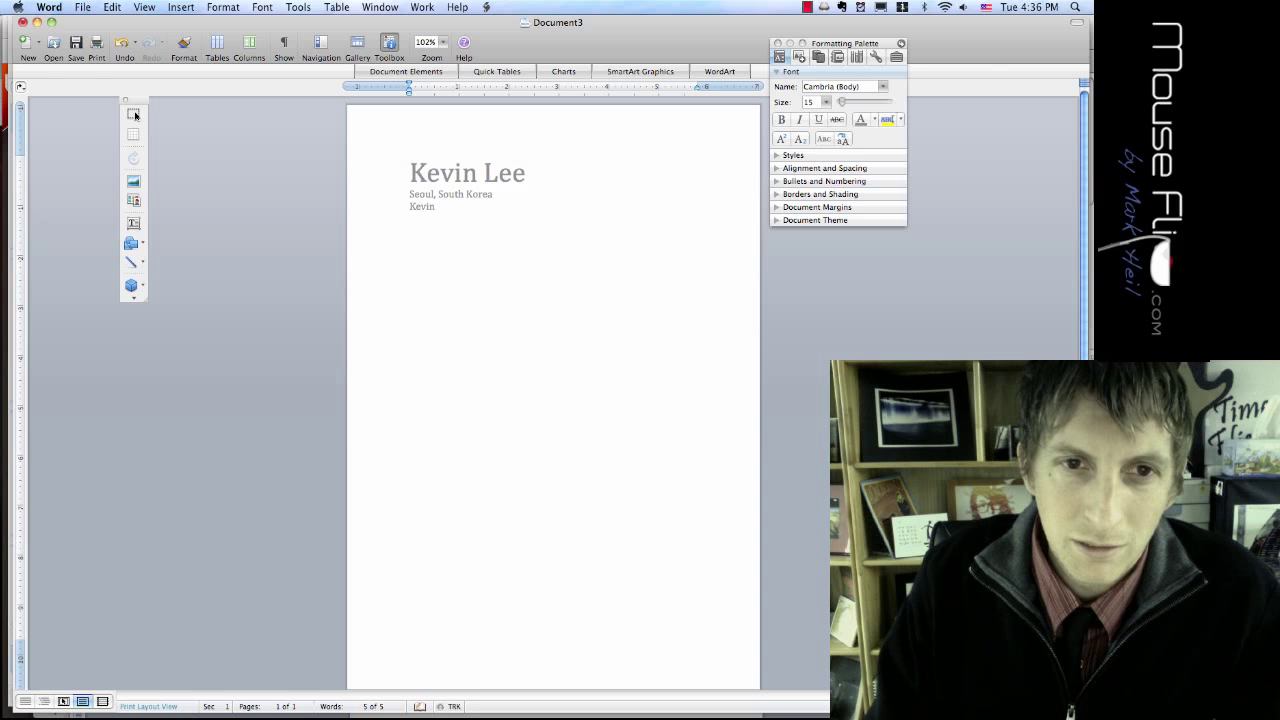
Step: Type the blog address, a vertical bar, and the e-mail address on the third contact line
text(Accounting.)
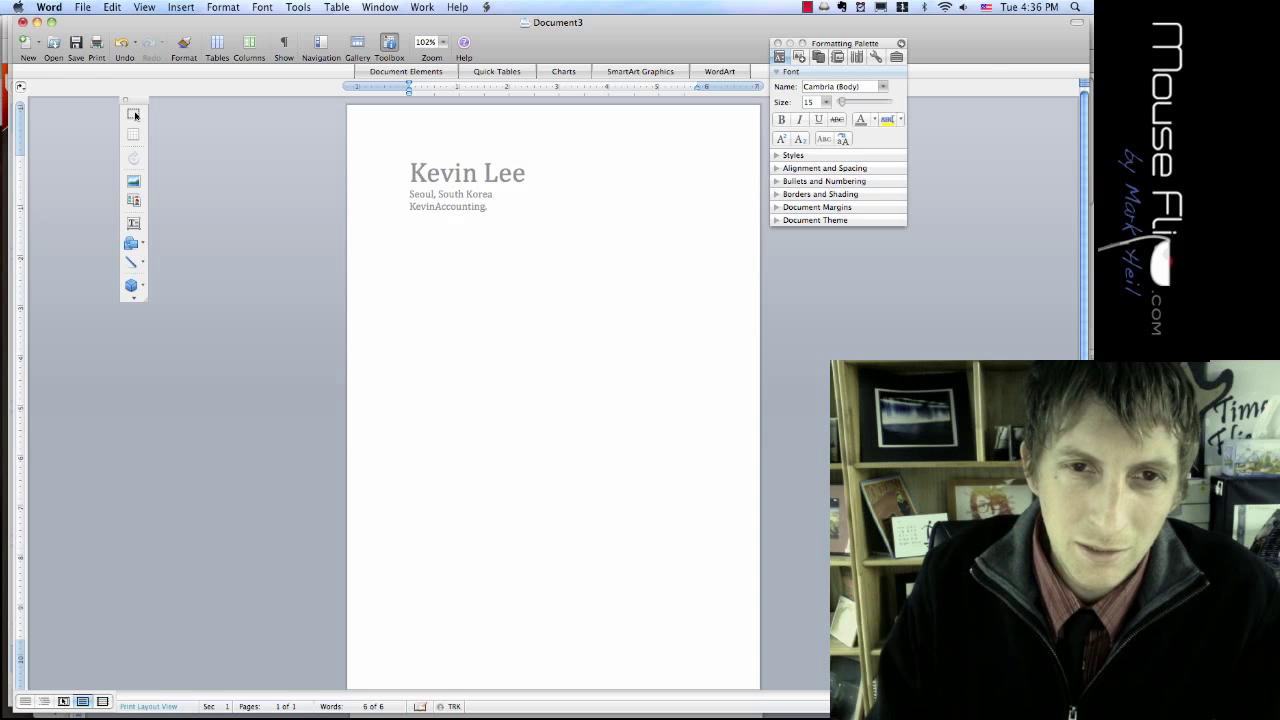
text(blogspot.com |)
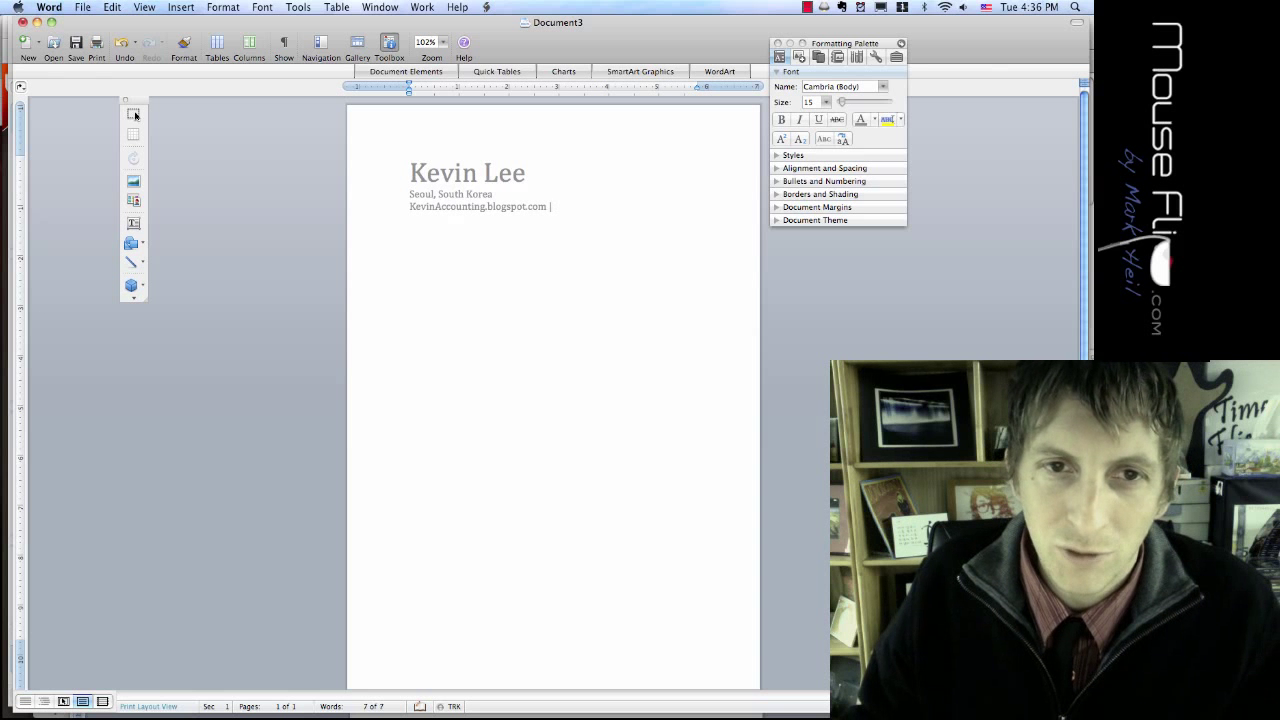
mouse_move(409, 207)
mouse_down()
mouse_move(526, 207)
mouse_move(496, 207)
mouse_up()
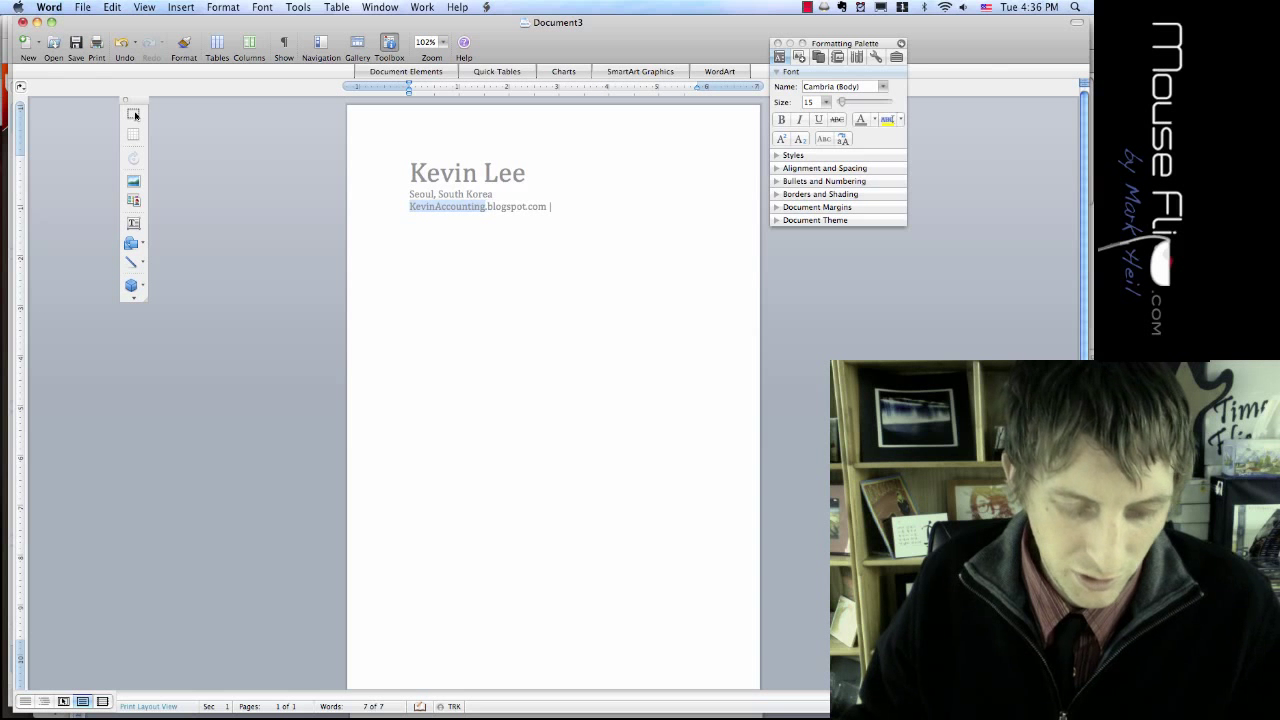
key(super+c)
key(End)
key(super+v)
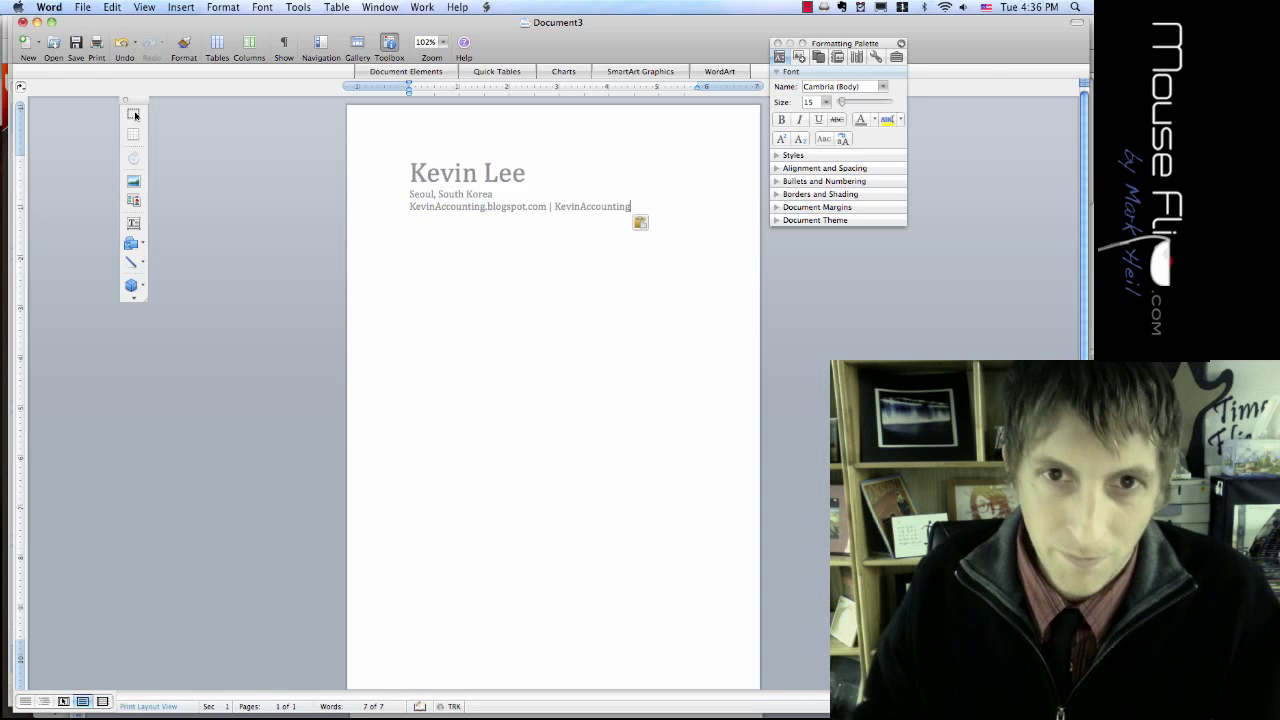
text(@gmail.)
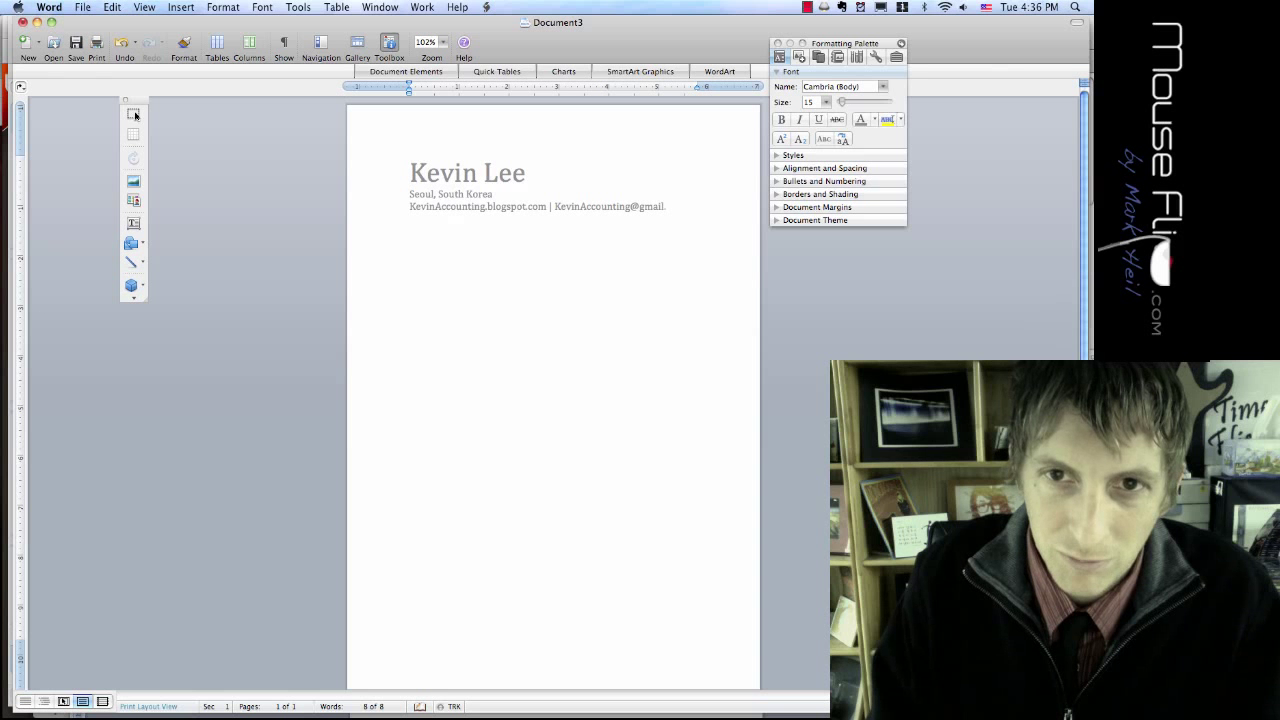
text(com)
click(505, 162)
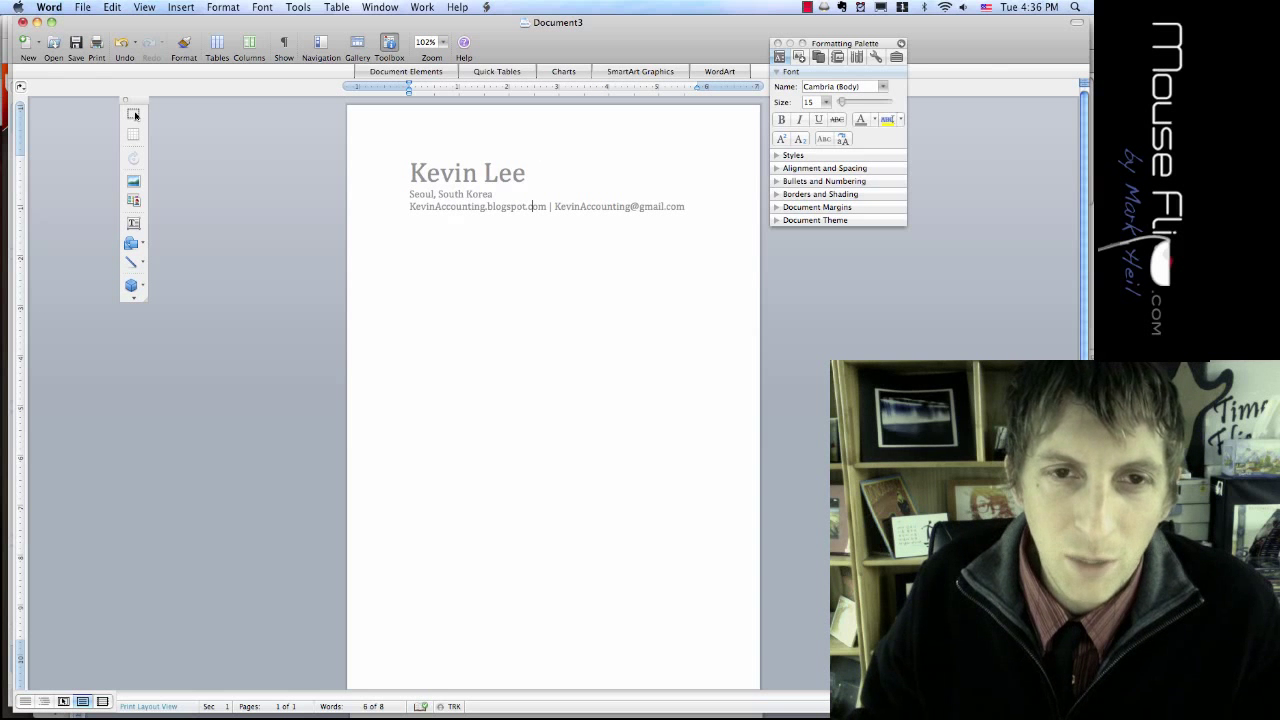
scroll(135, 116, down, 1)
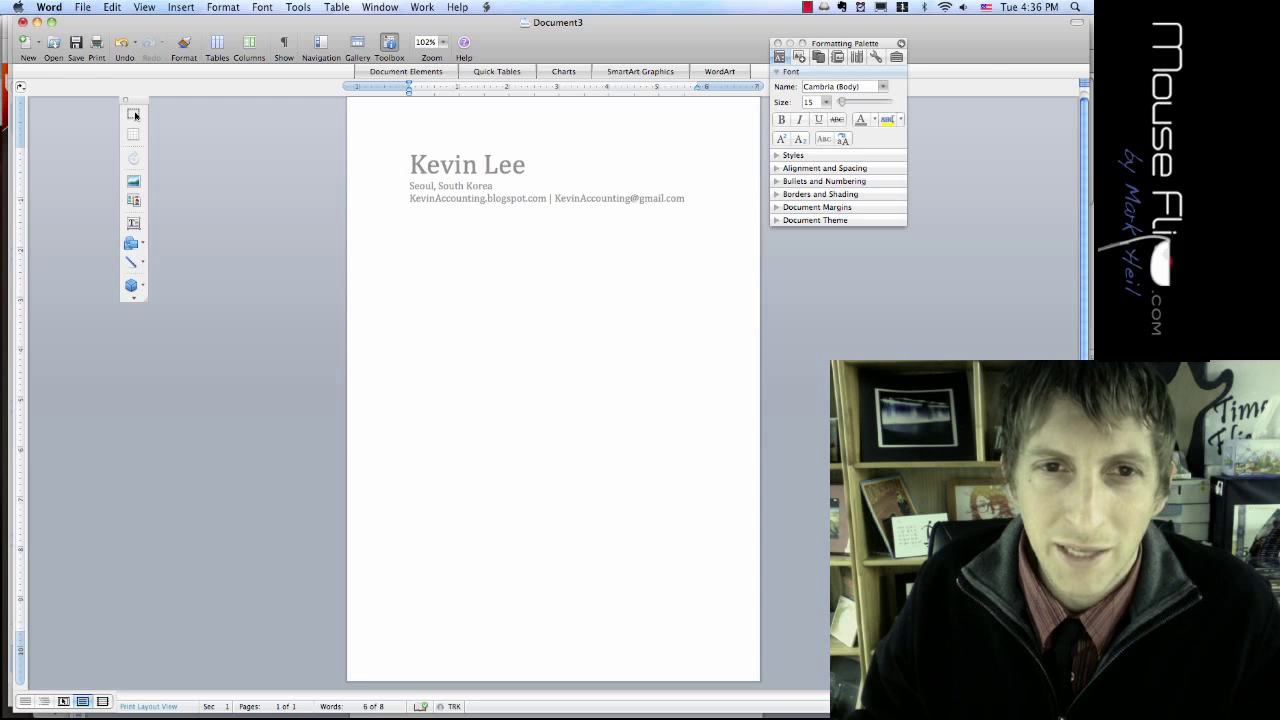
key(Down)
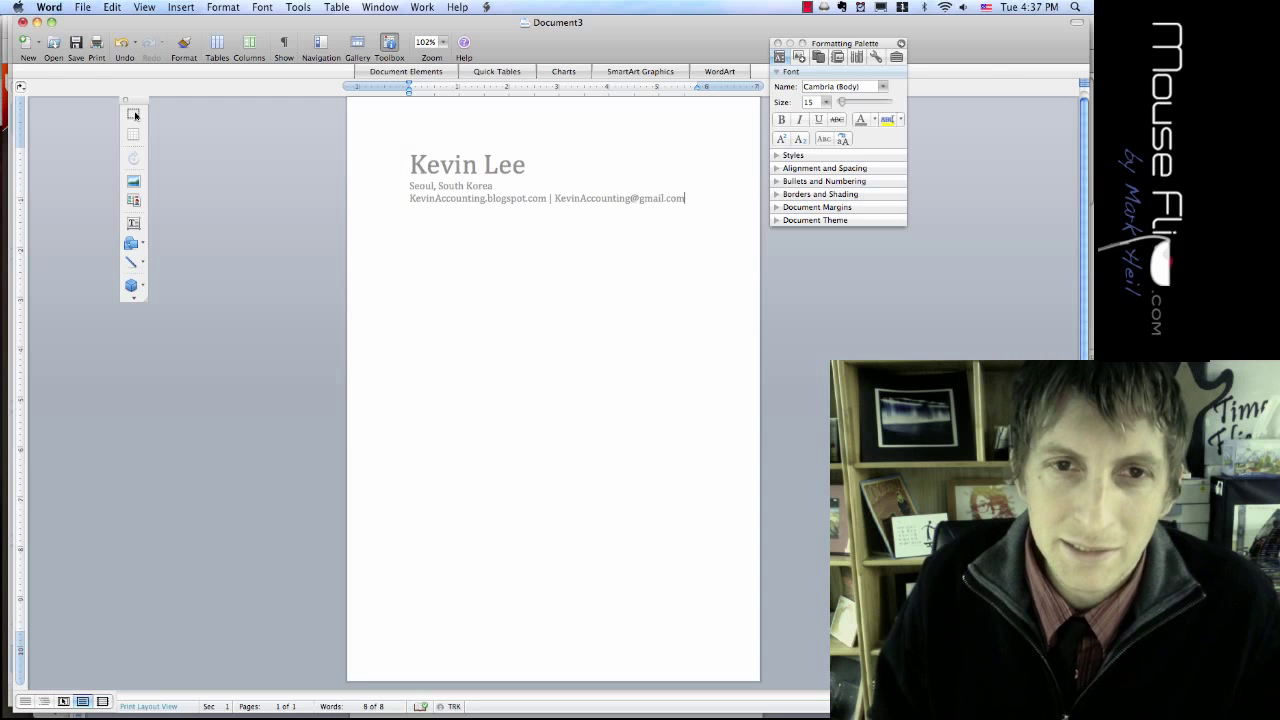
key(Return)
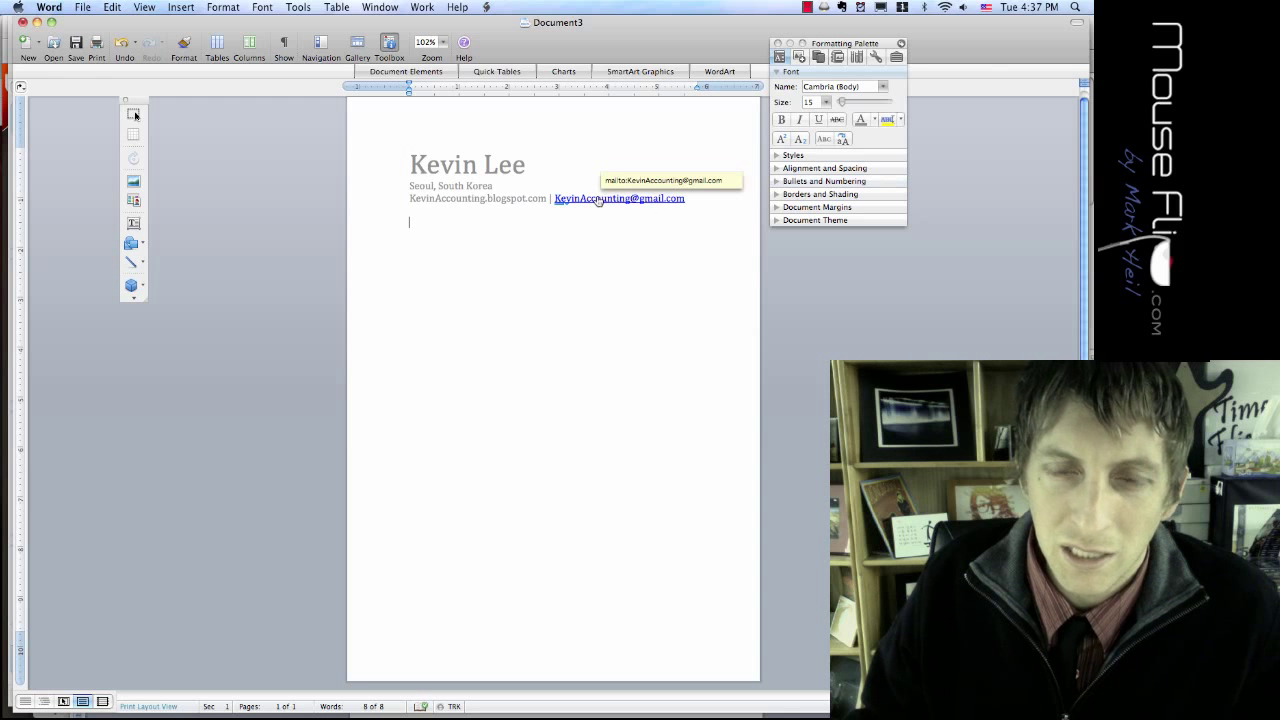
Step: Remove the hyperlink from the e-mail address via Edit Hyperlink, then add an empty line below
right_click(599, 201)
click(598, 204)
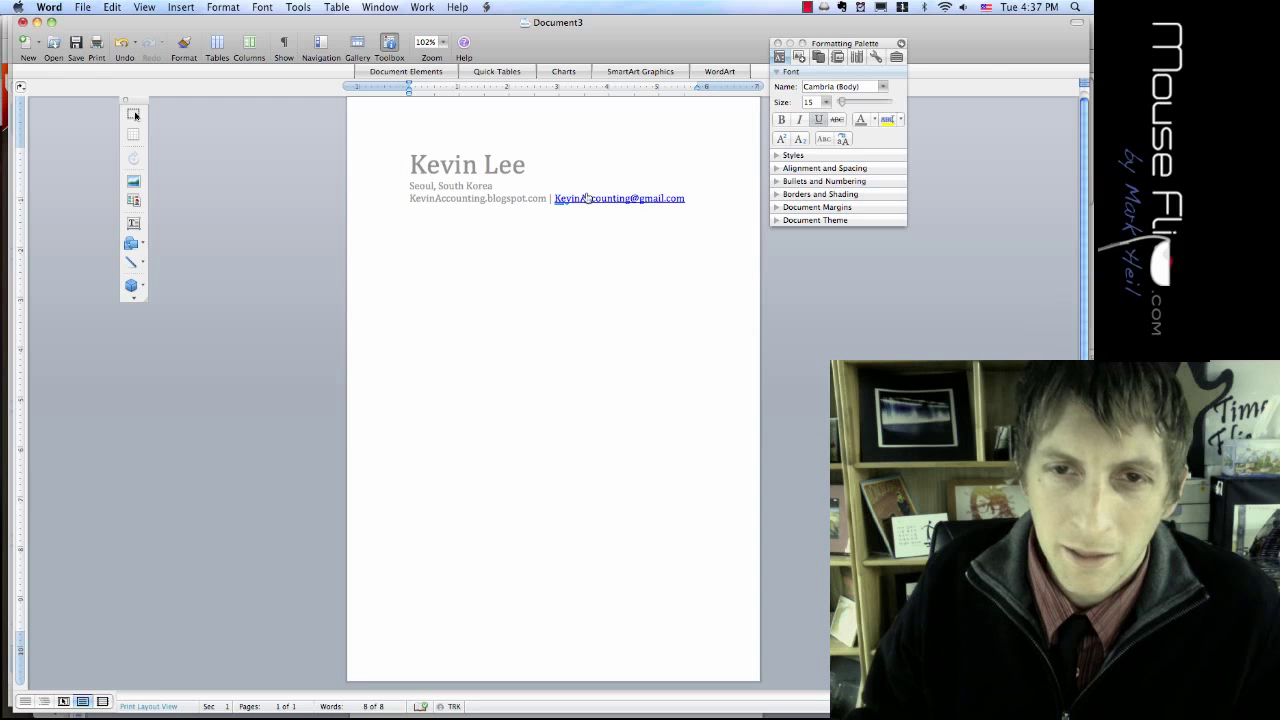
right_click(589, 203)
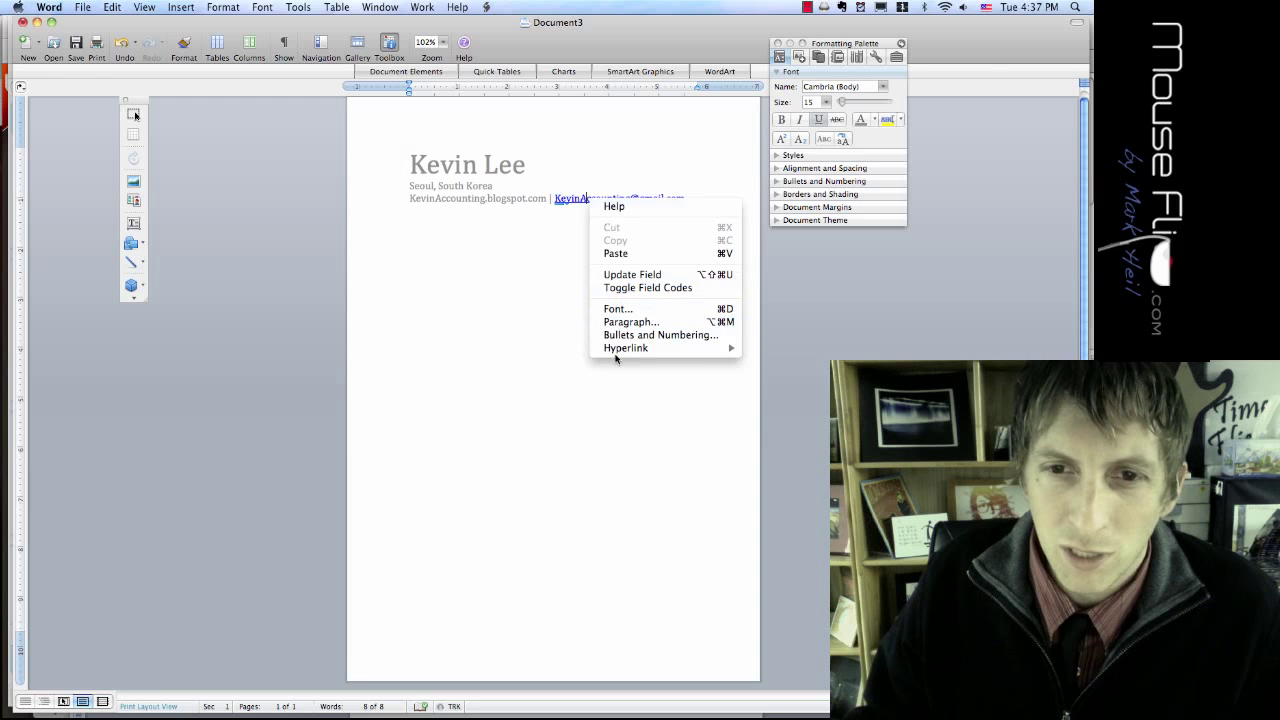
mouse_move(620, 350)
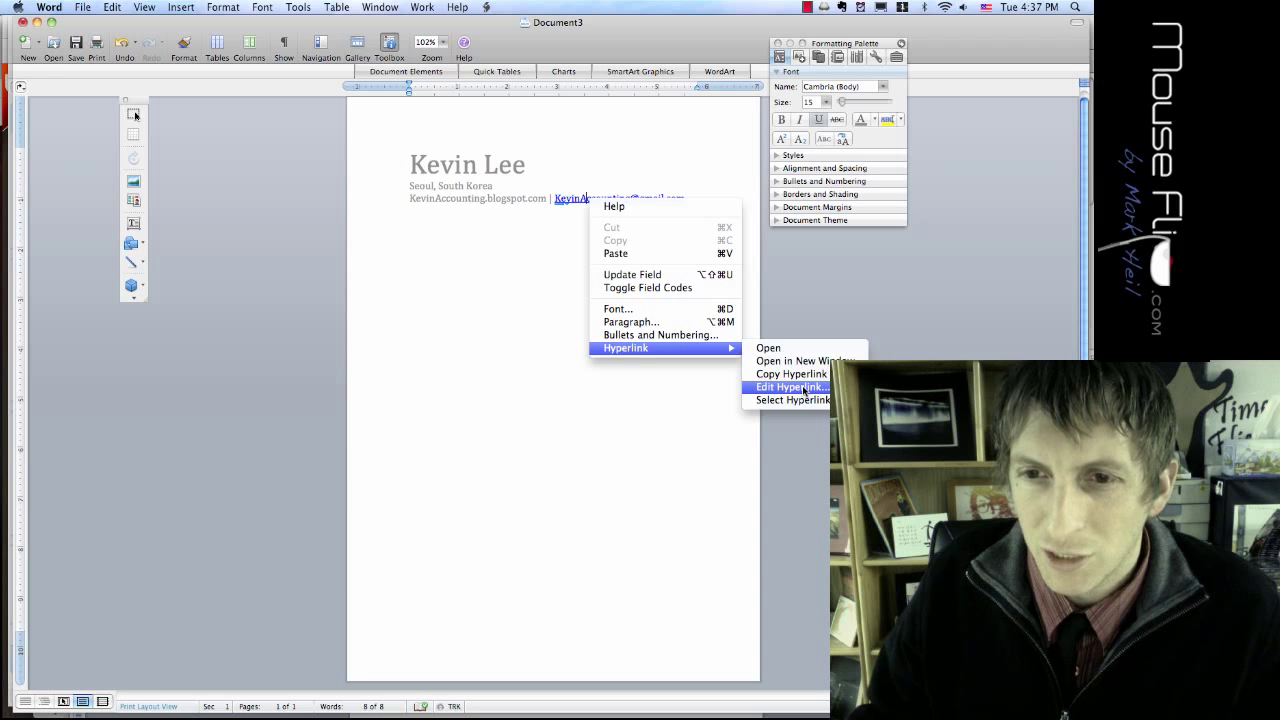
click(806, 388)
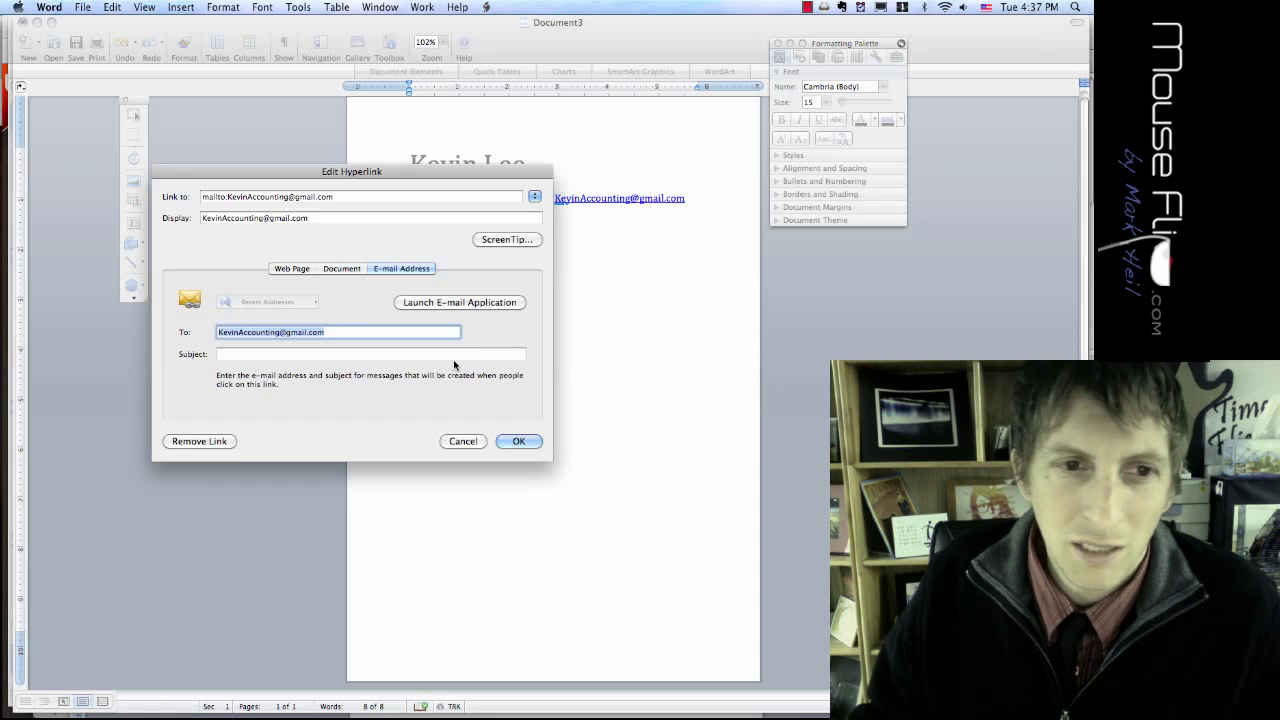
click(197, 444)
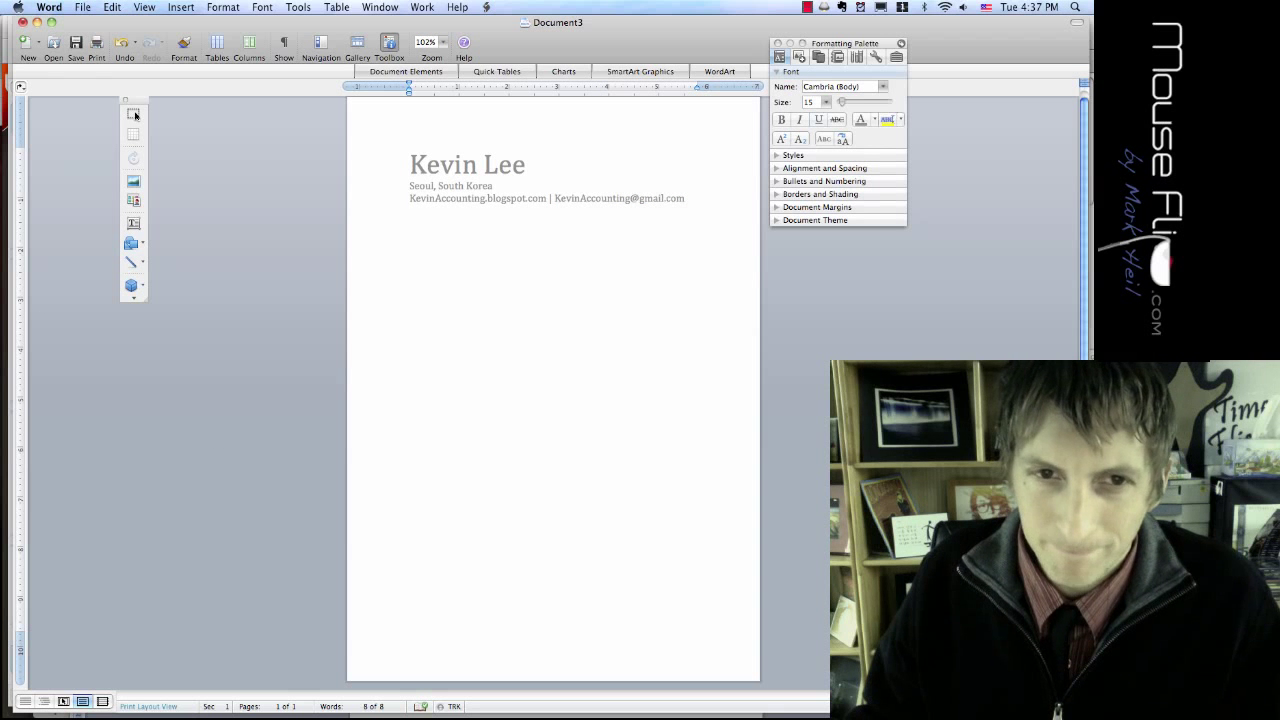
key(Return)
click(218, 52)
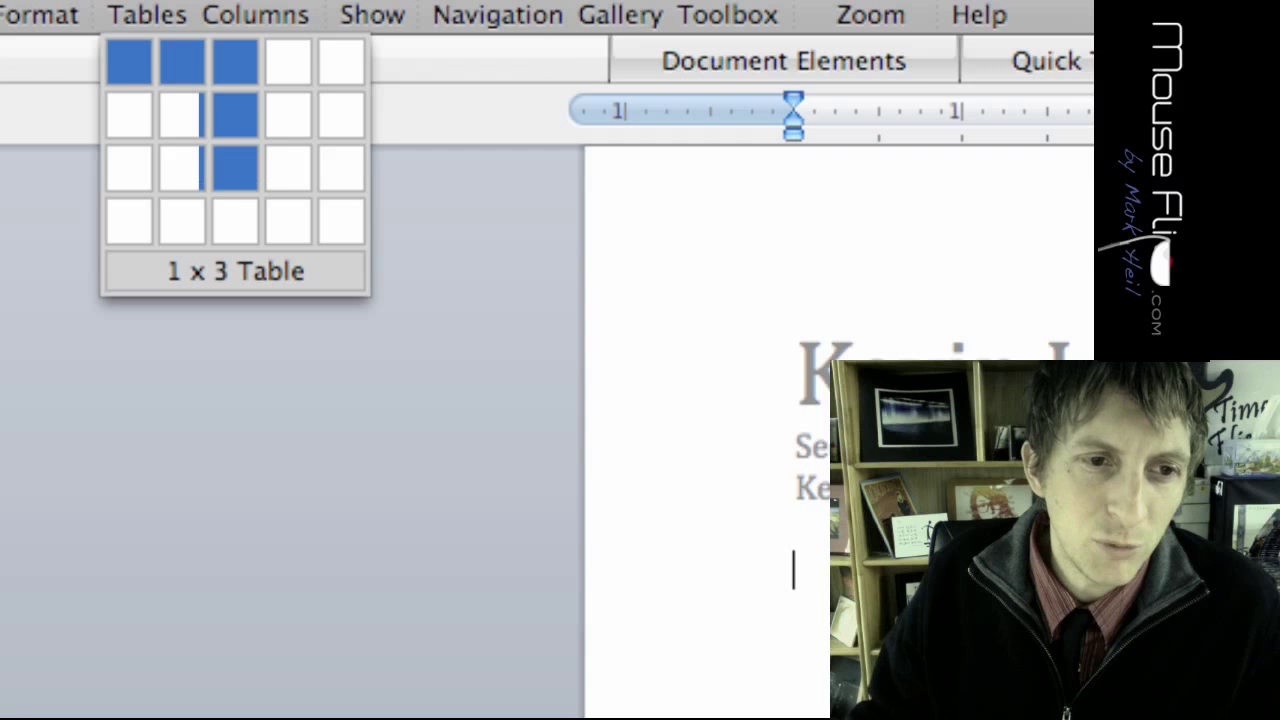
Step: Insert a three-column table below the contact lines, stretch it taller, and zoom to 150%
drag(235, 167, 234, 374)
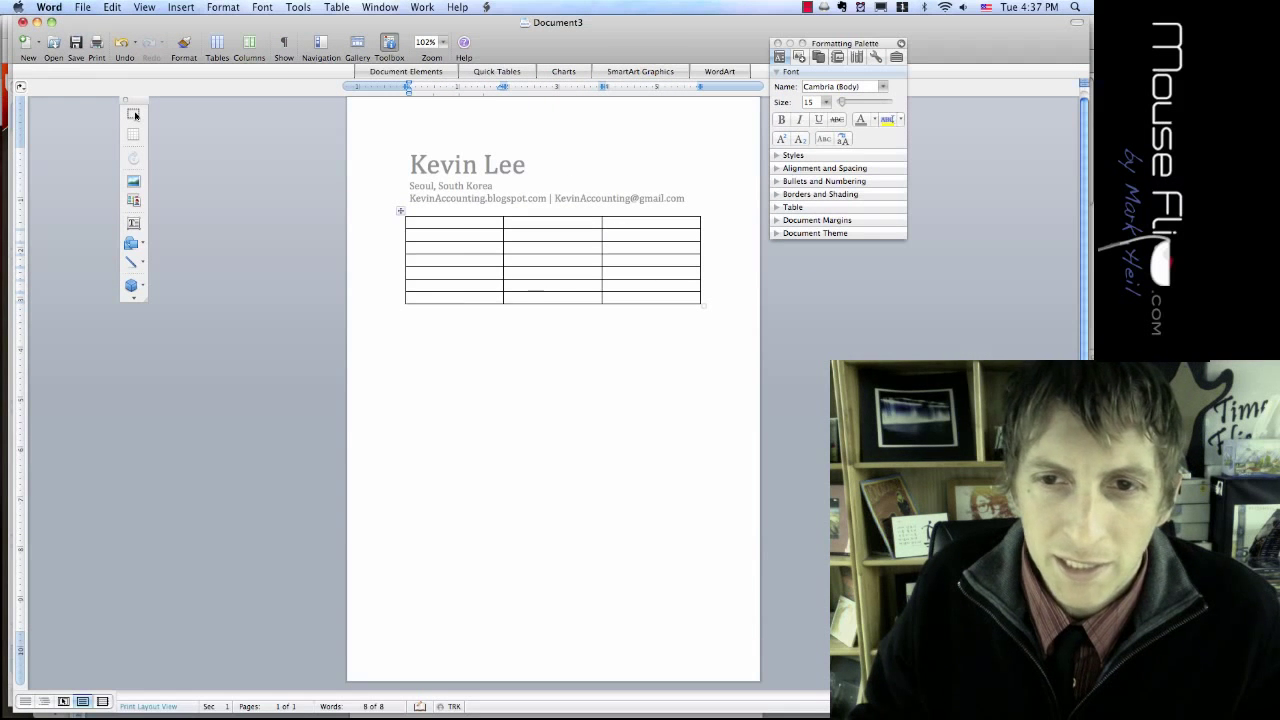
drag(703, 305, 716, 631)
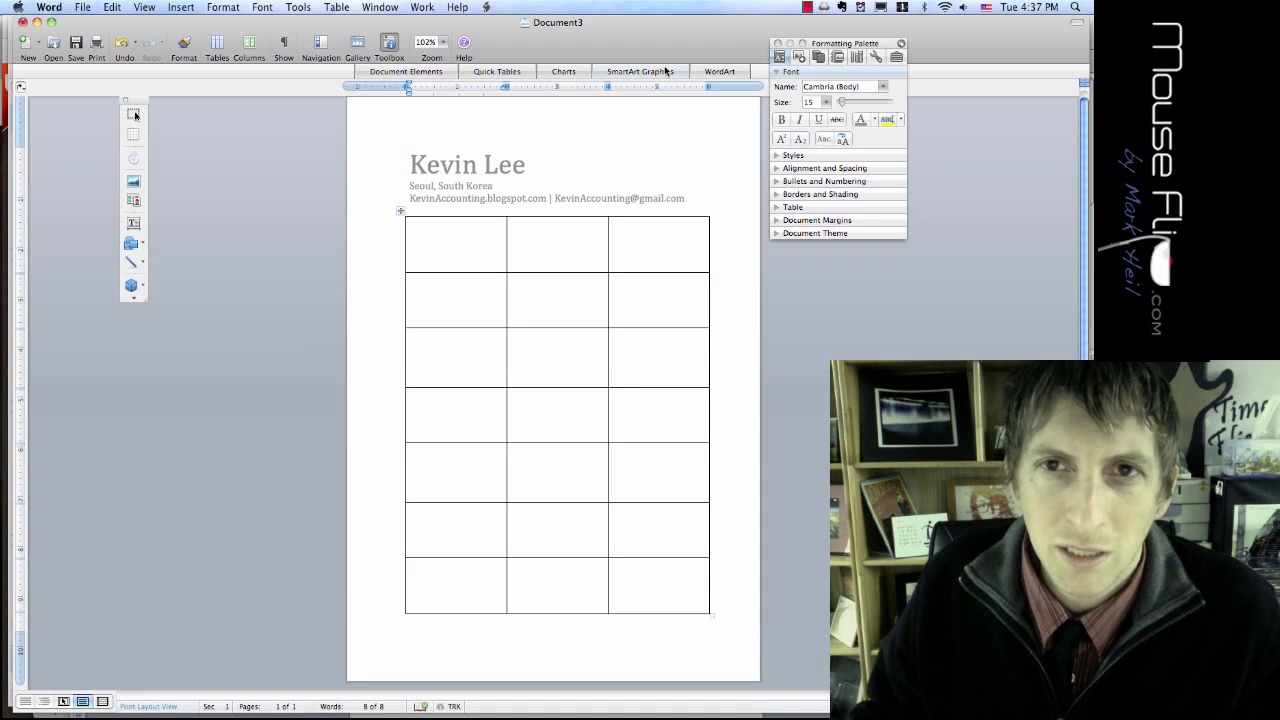
click(440, 42)
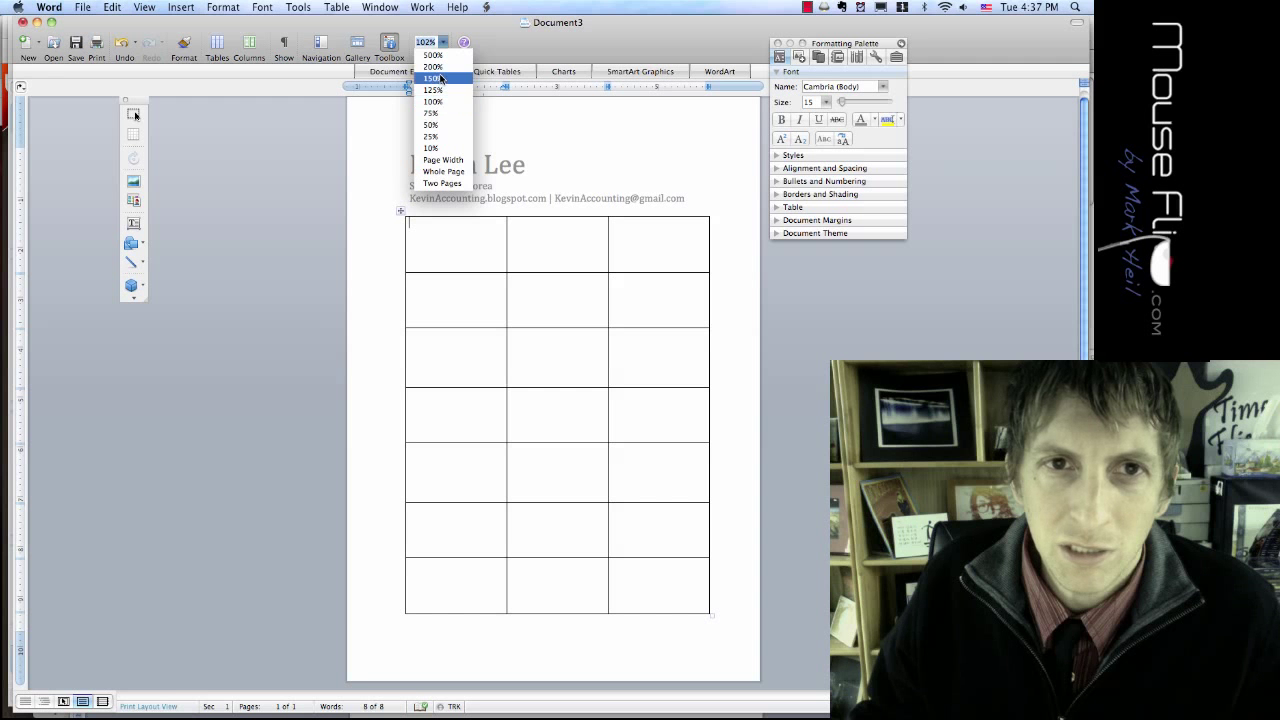
click(433, 78)
scroll(526, 150, down, 3)
scroll(526, 150, up, 2)
scroll(458, 197, up, 1)
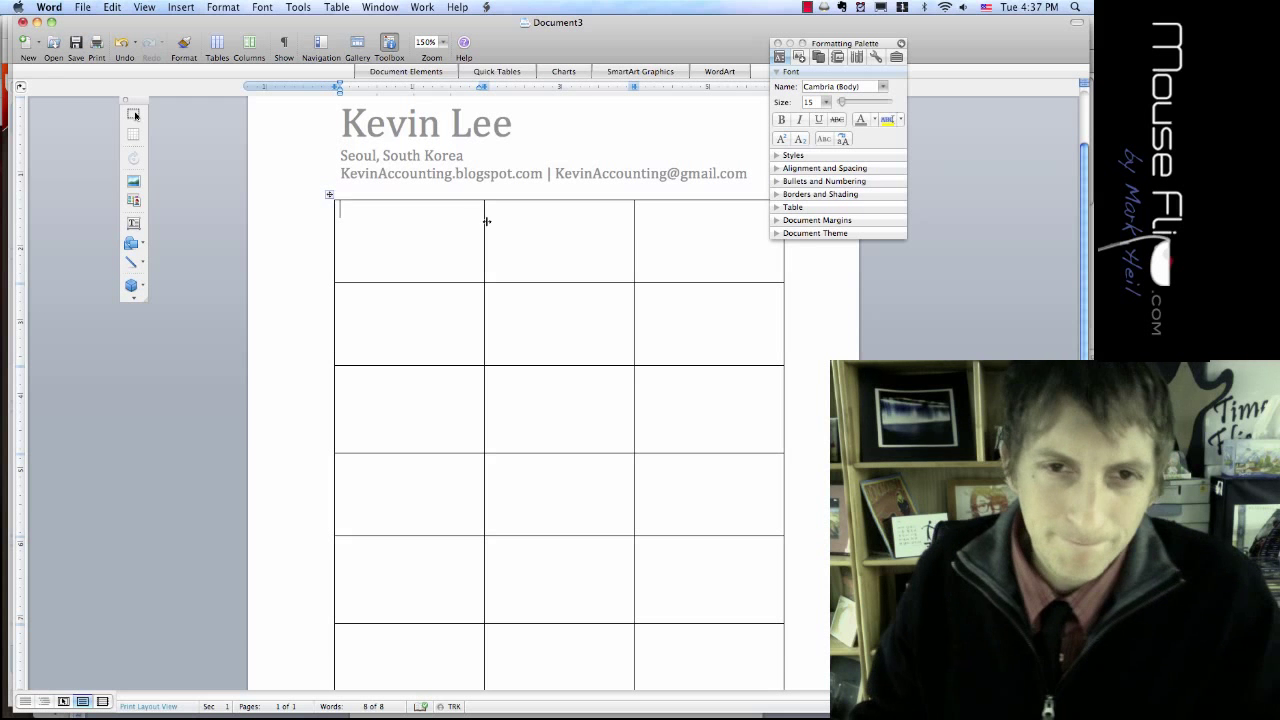
Step: Narrow the first two columns so the third column is wide, then select the table
drag(828, 44, 99, 76)
drag(483, 230, 346, 229)
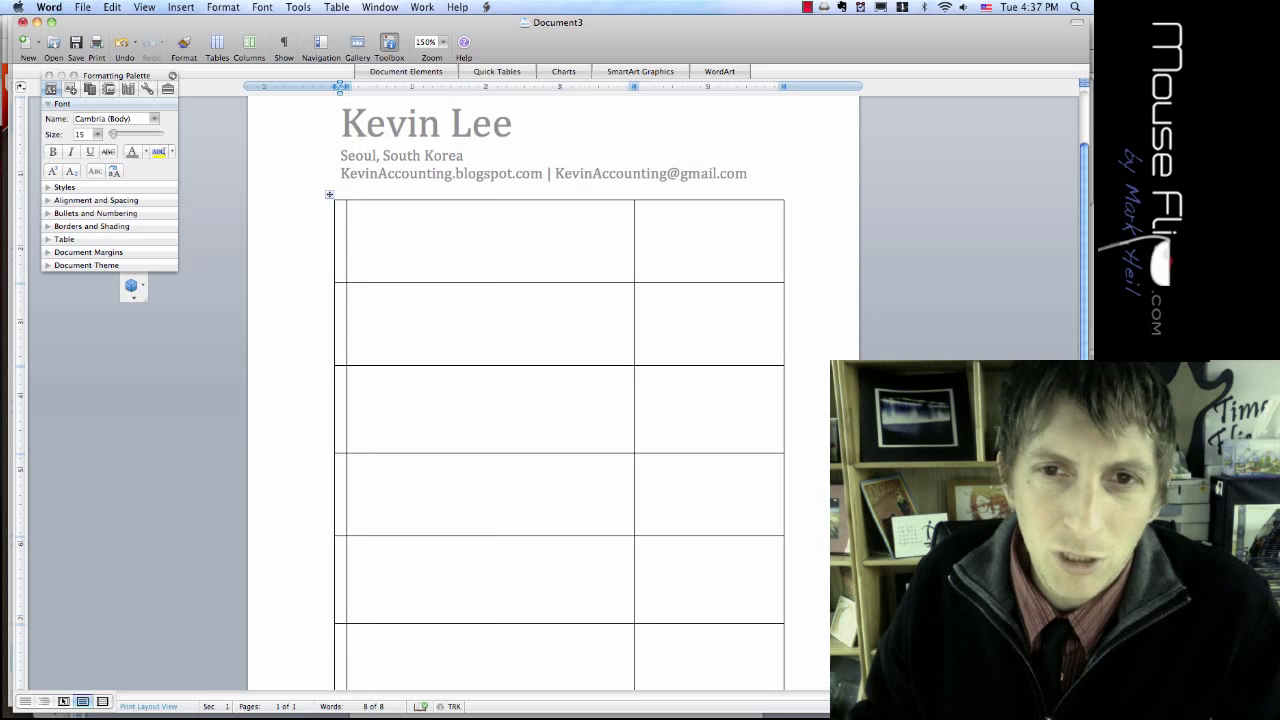
drag(634, 232, 358, 232)
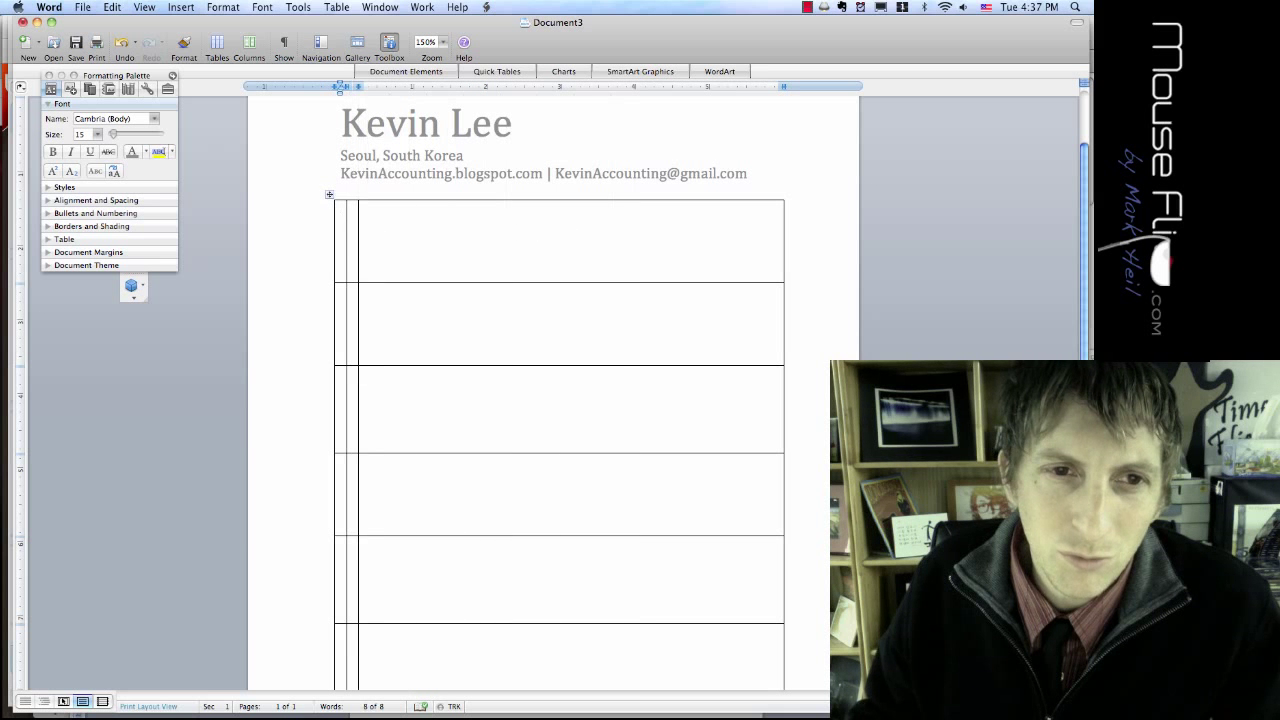
click(336, 236)
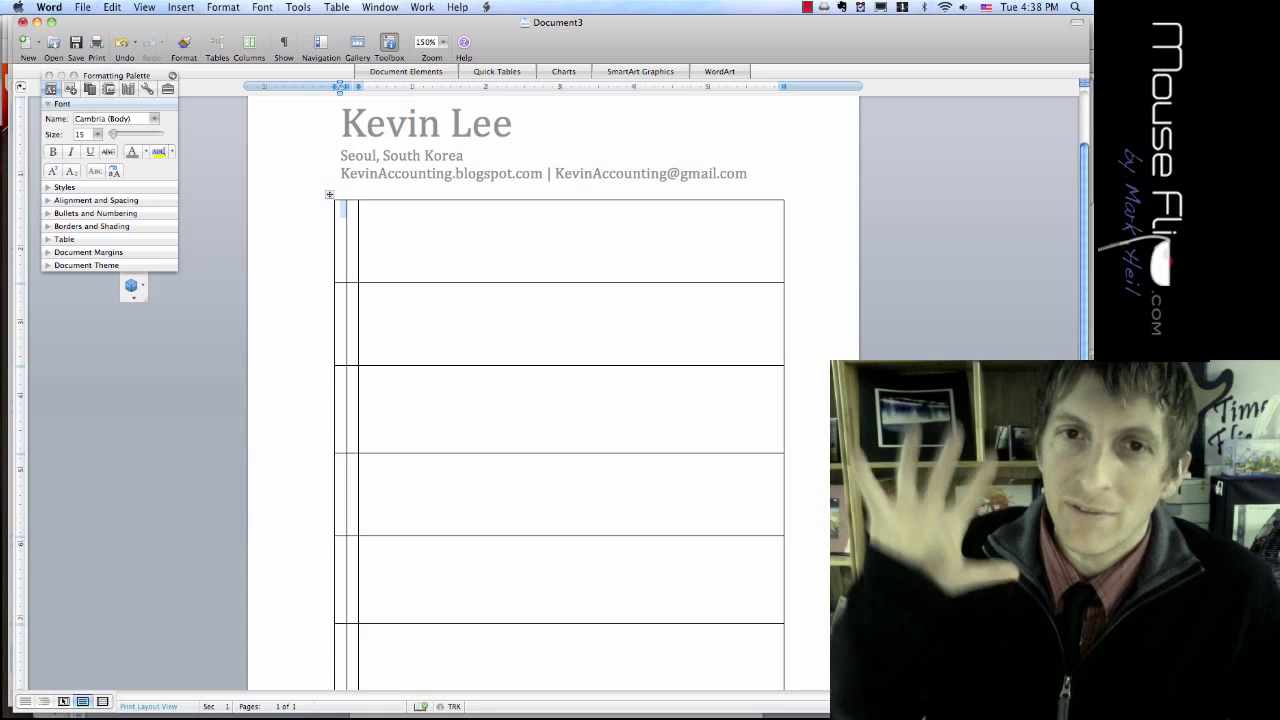
click(366, 210)
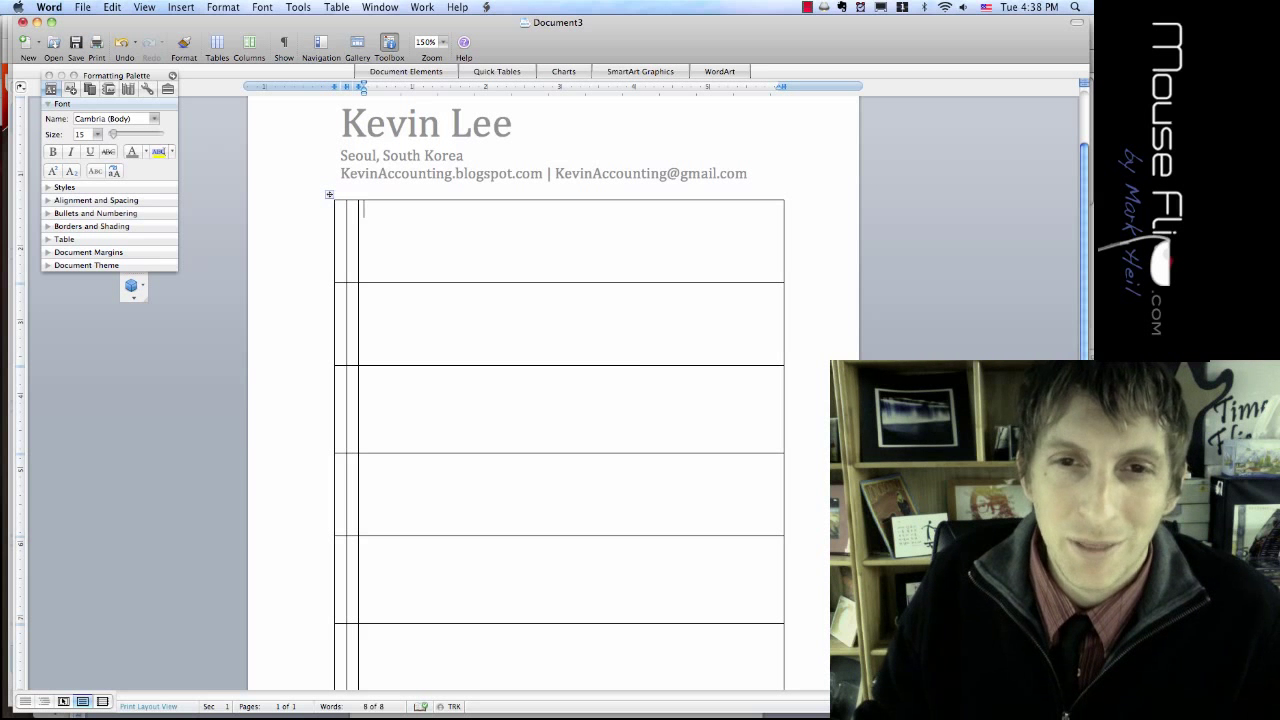
click(329, 196)
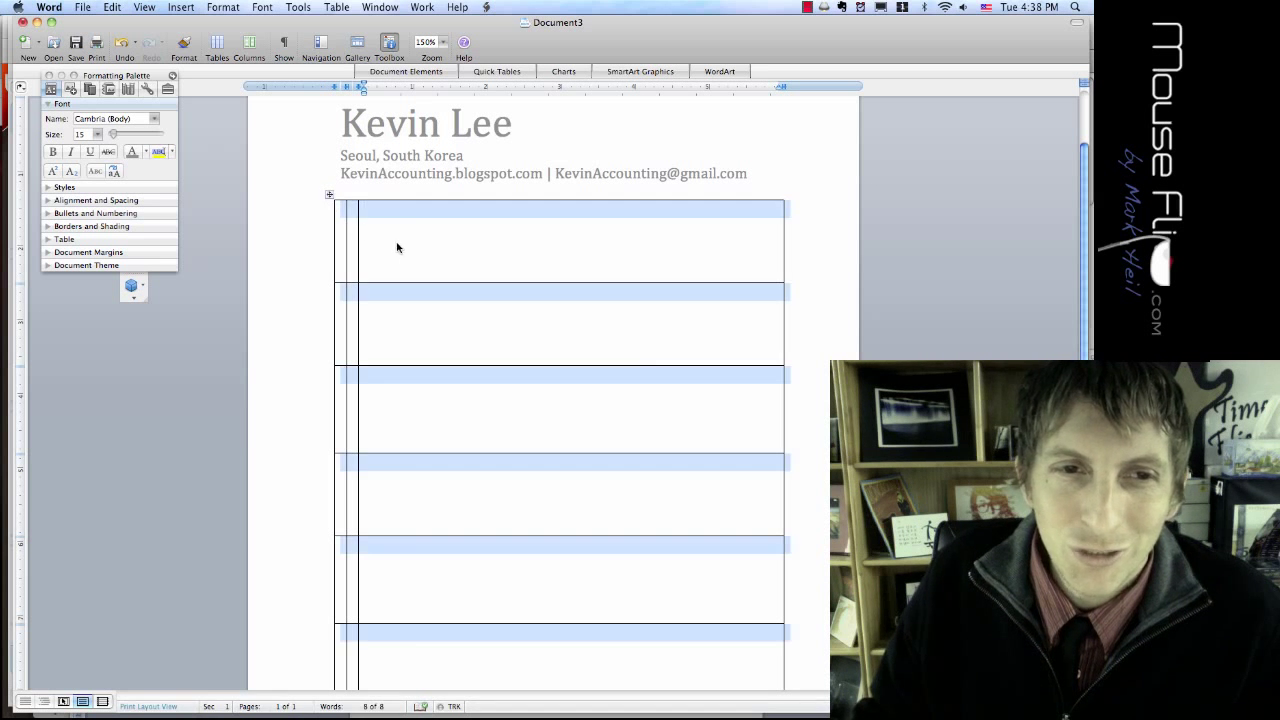
Step: Set the table's borders to Setting: None in Format > Borders and Shading
click(236, 8)
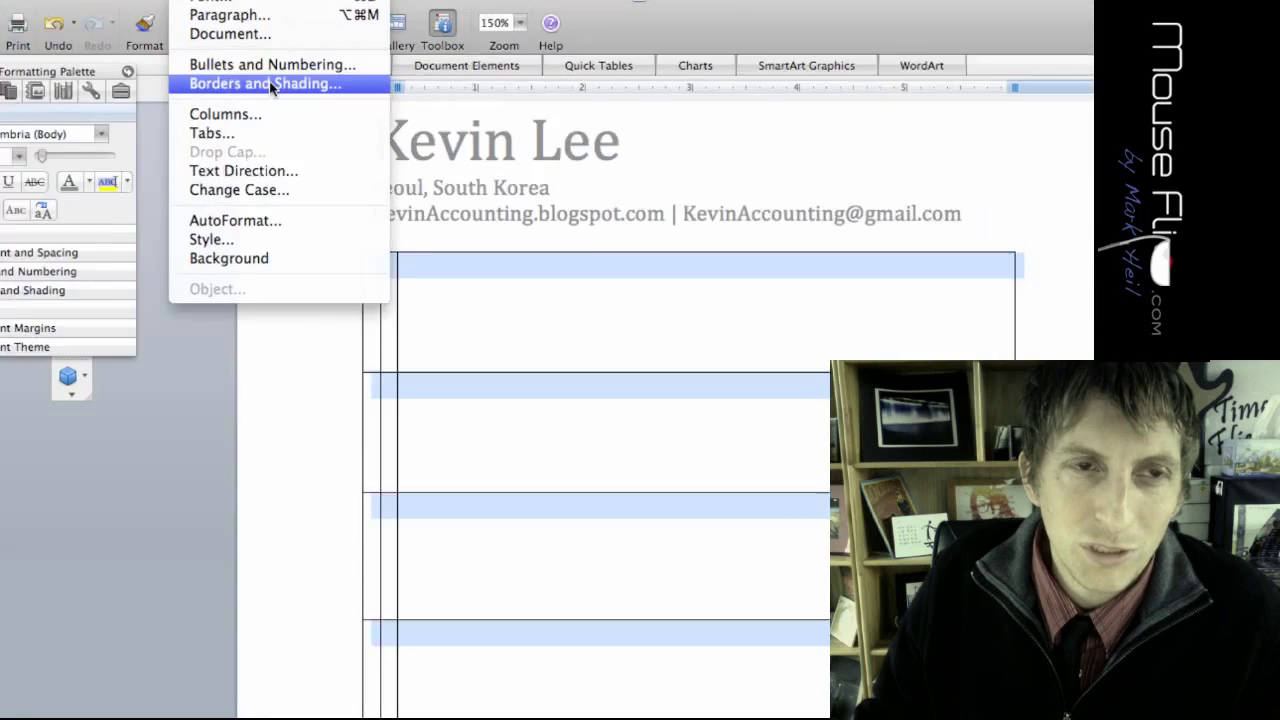
click(269, 84)
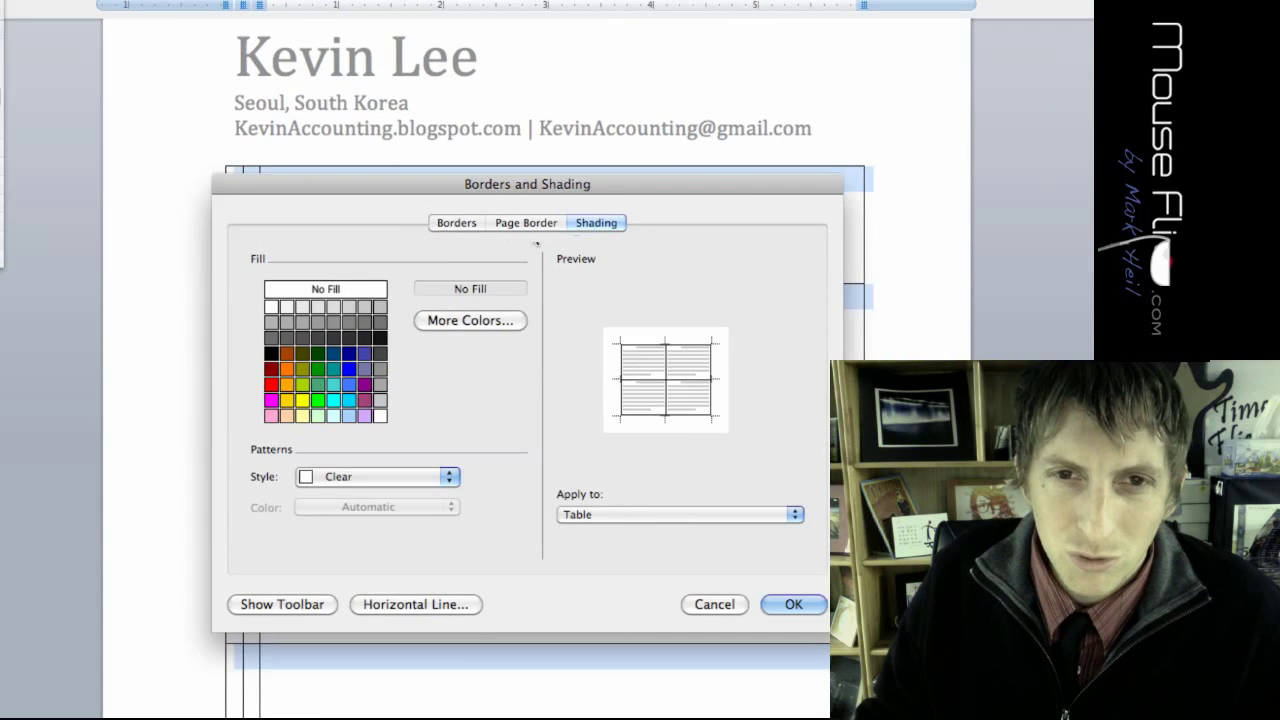
click(460, 224)
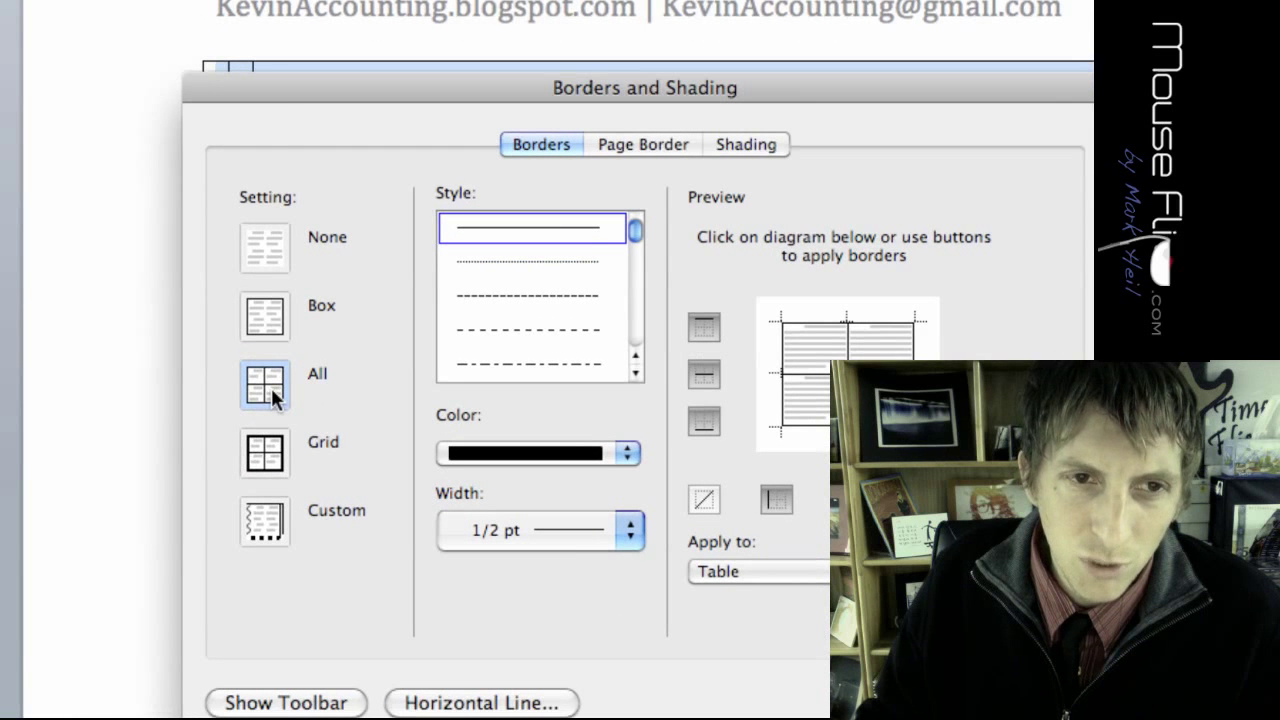
click(265, 247)
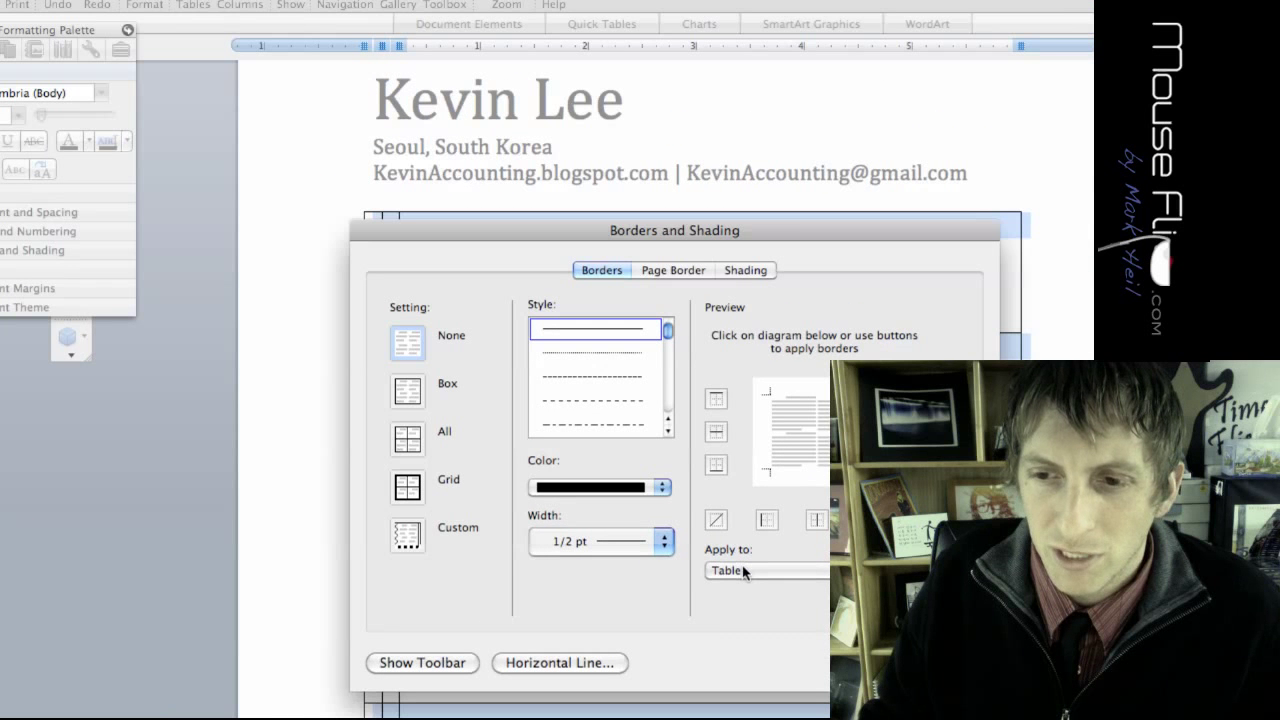
key(Return)
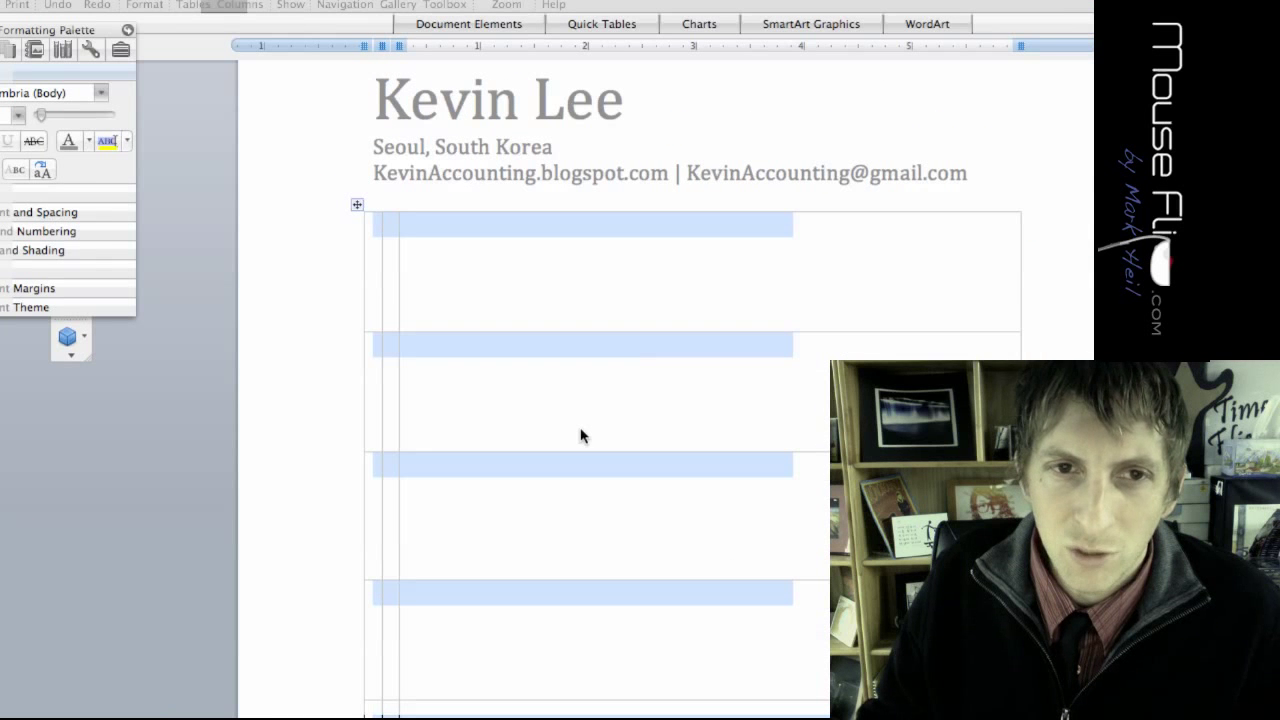
click(438, 259)
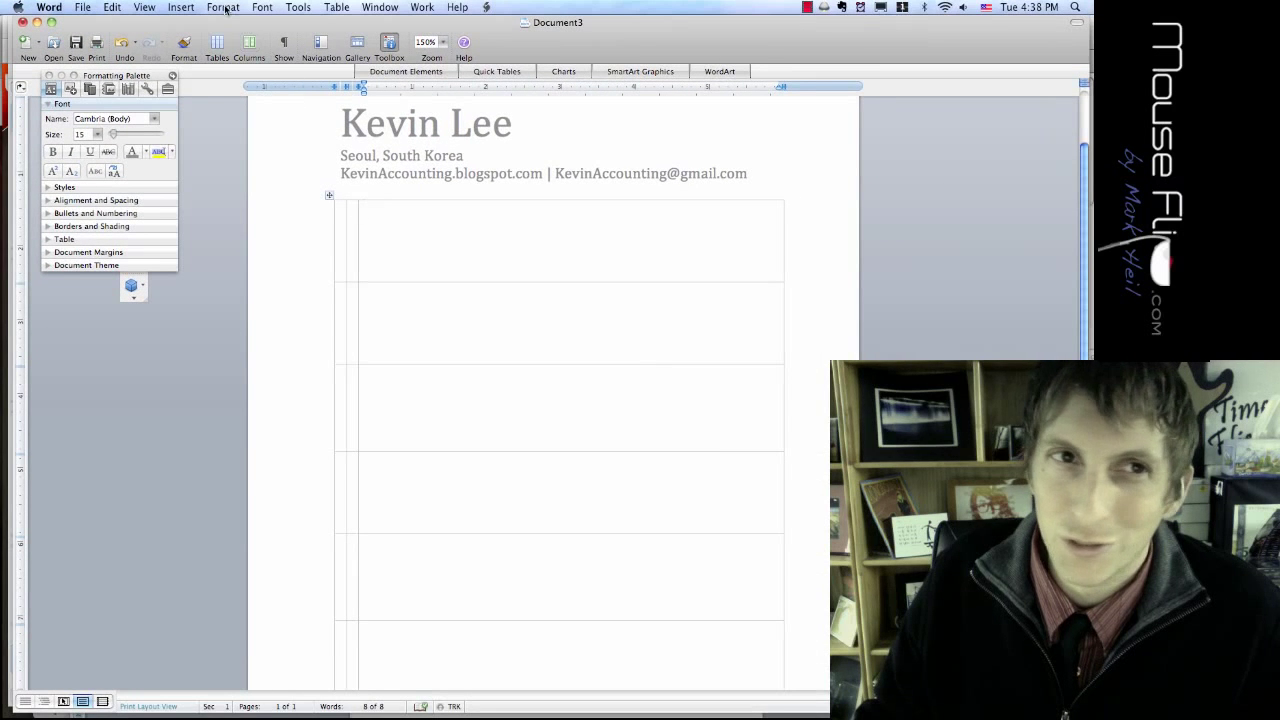
Step: Open the Shading settings in Borders and Shading and try dark gray fills for the table
click(224, 8)
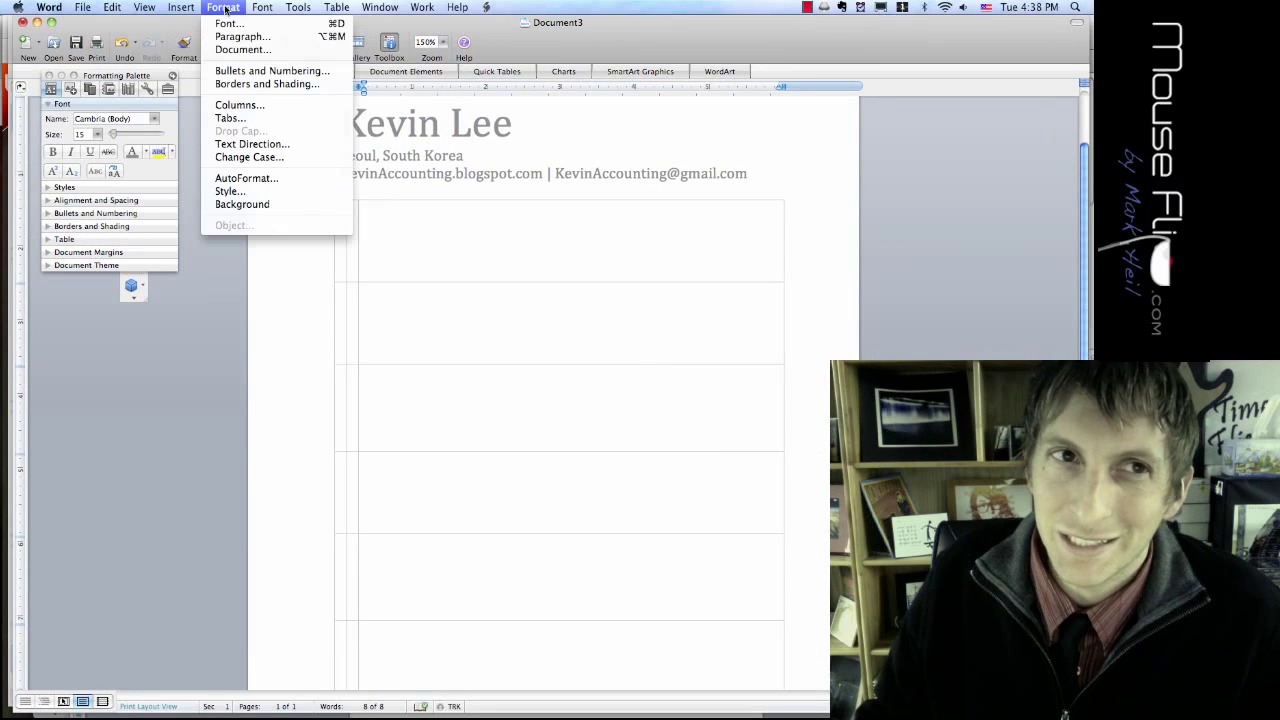
click(280, 104)
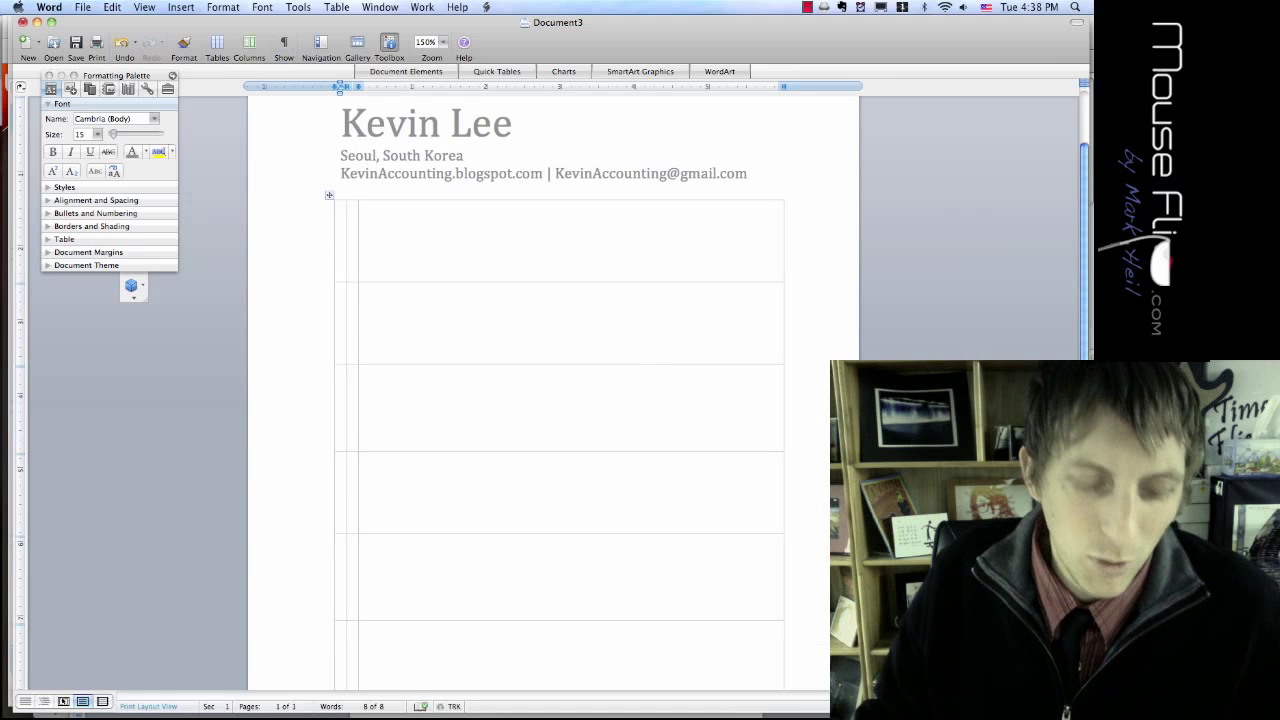
click(220, 8)
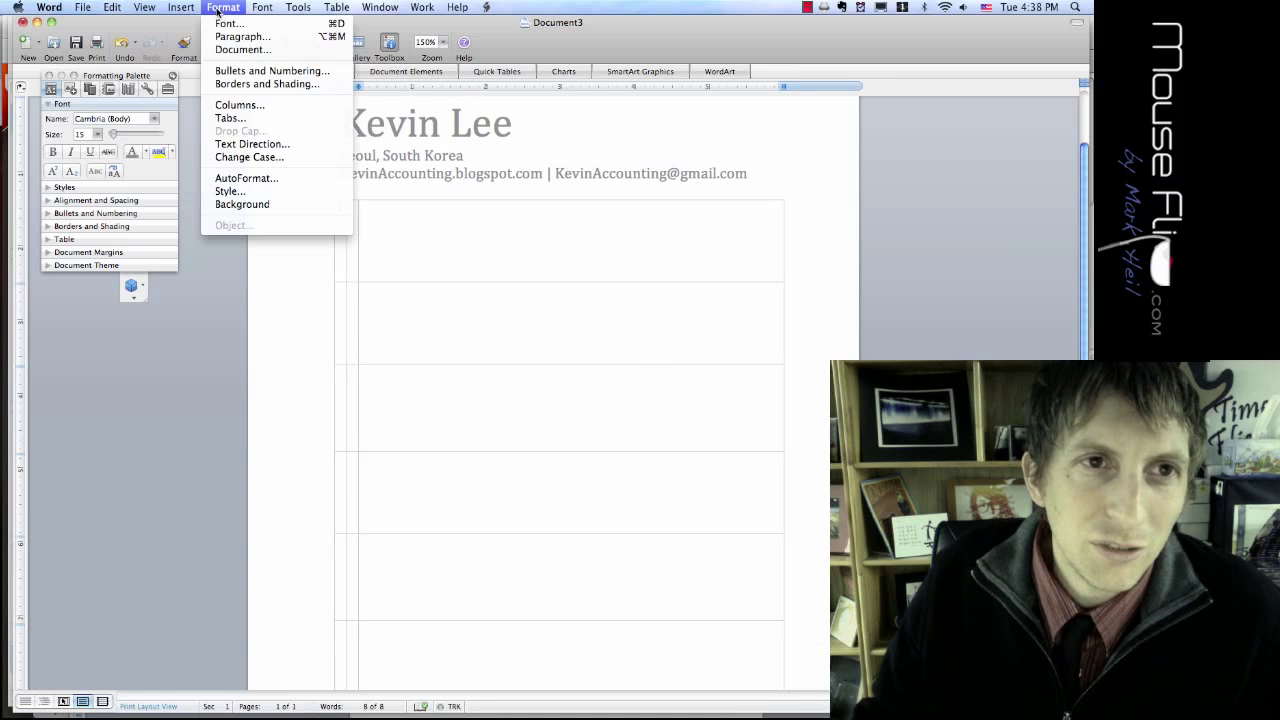
click(236, 85)
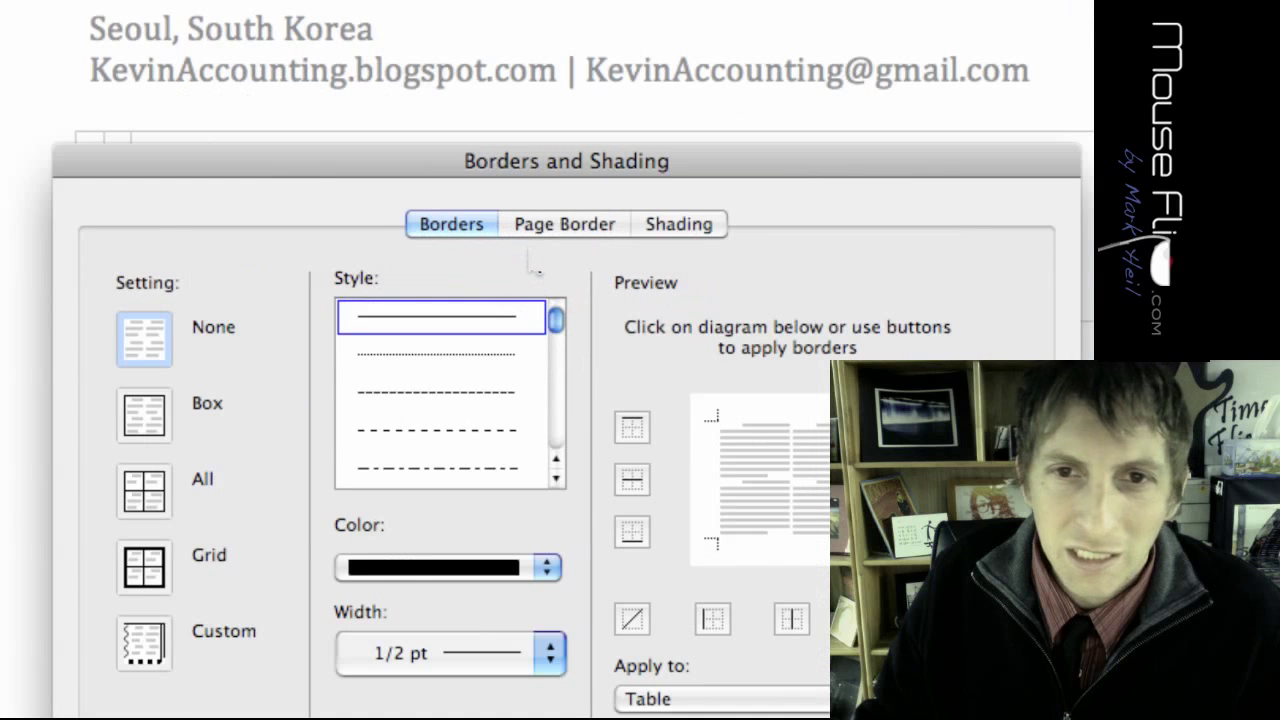
click(584, 242)
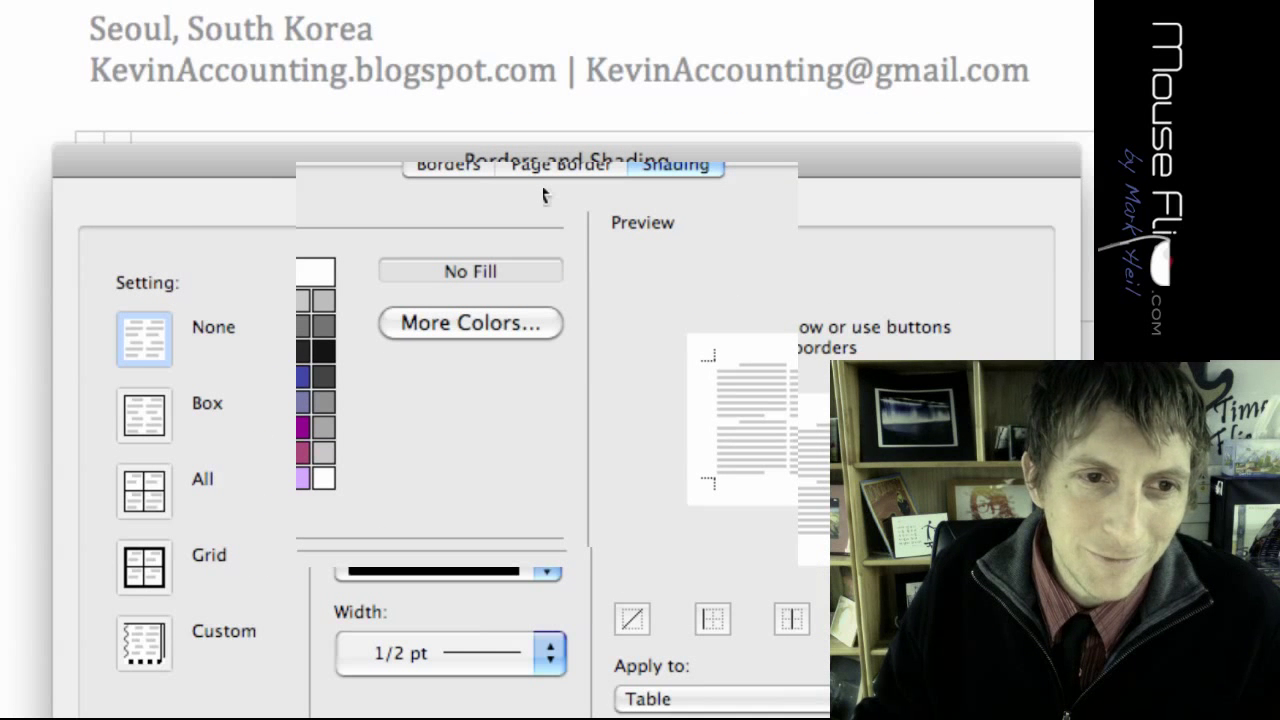
click(172, 351)
click(171, 351)
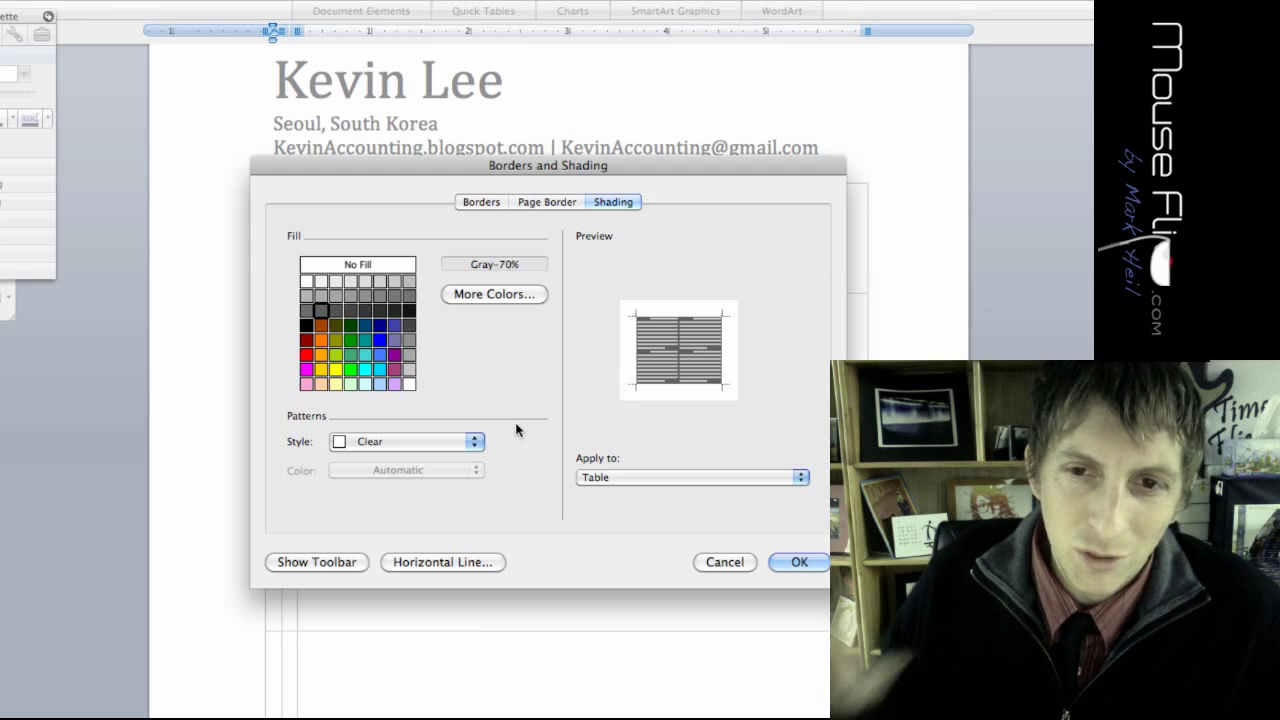
Step: Compare blue, aqua and teal fills, then apply Indigo shading to the table
click(381, 356)
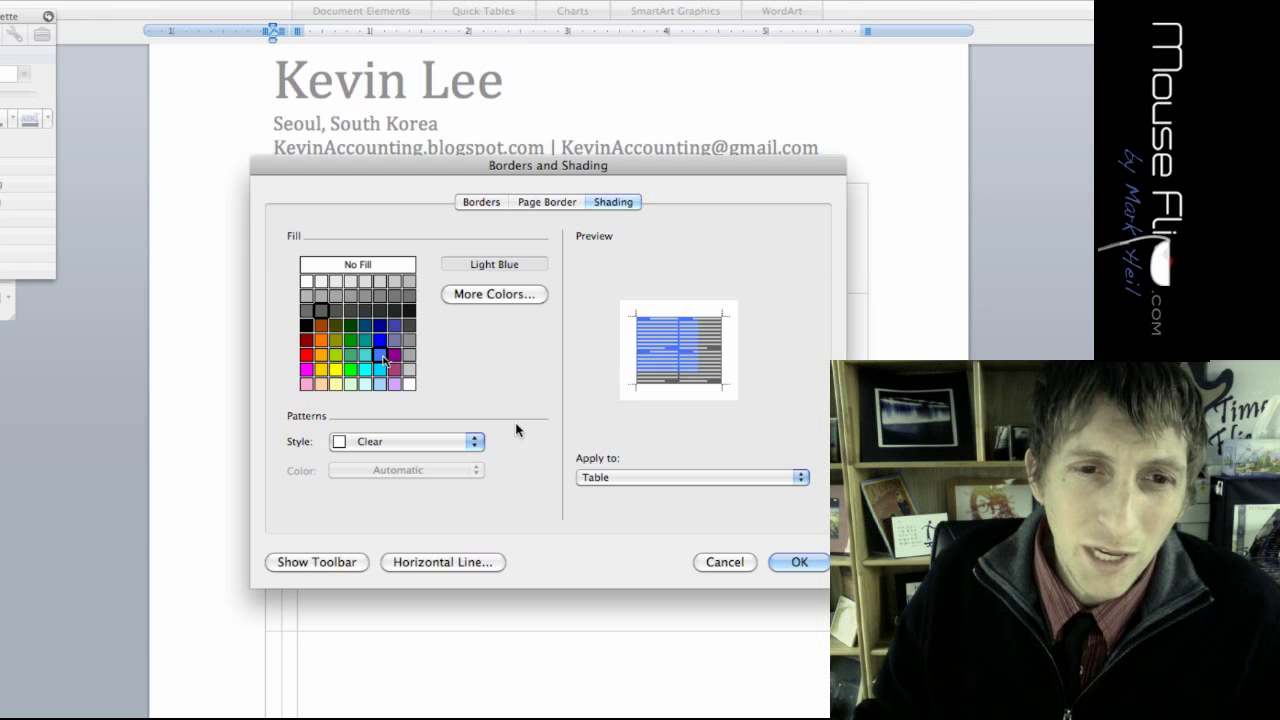
click(366, 356)
click(379, 341)
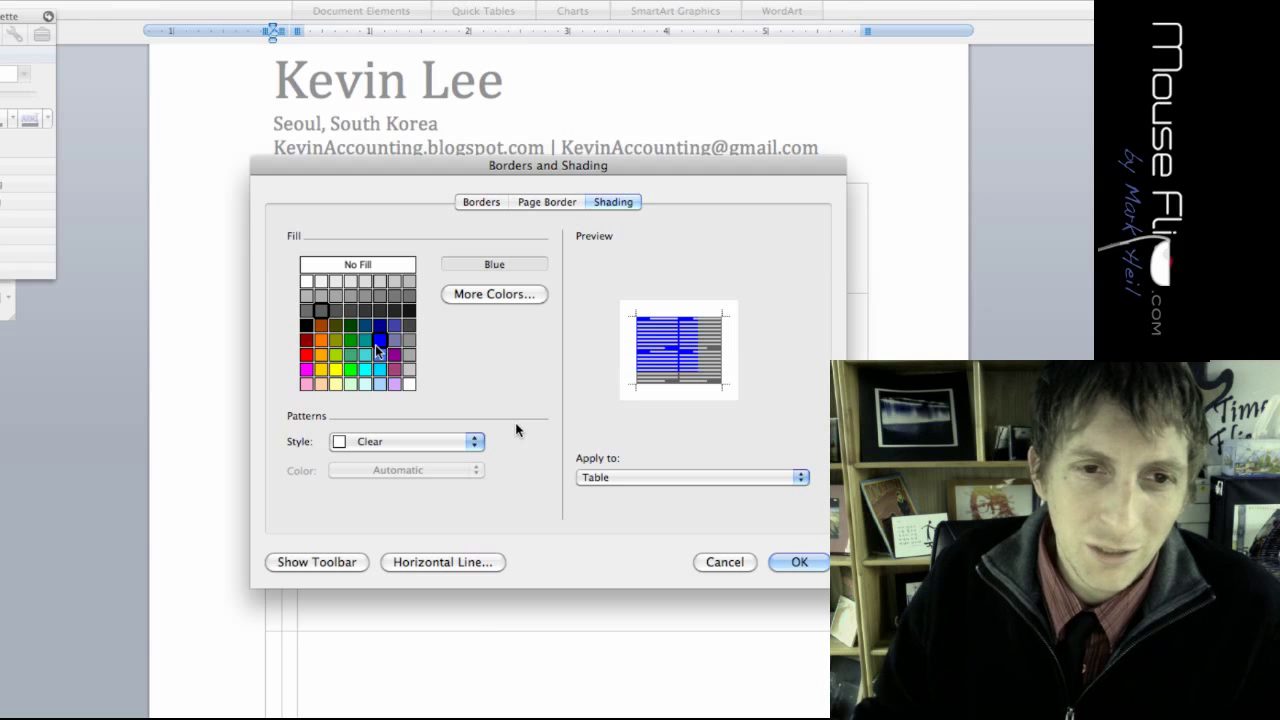
click(368, 328)
click(377, 342)
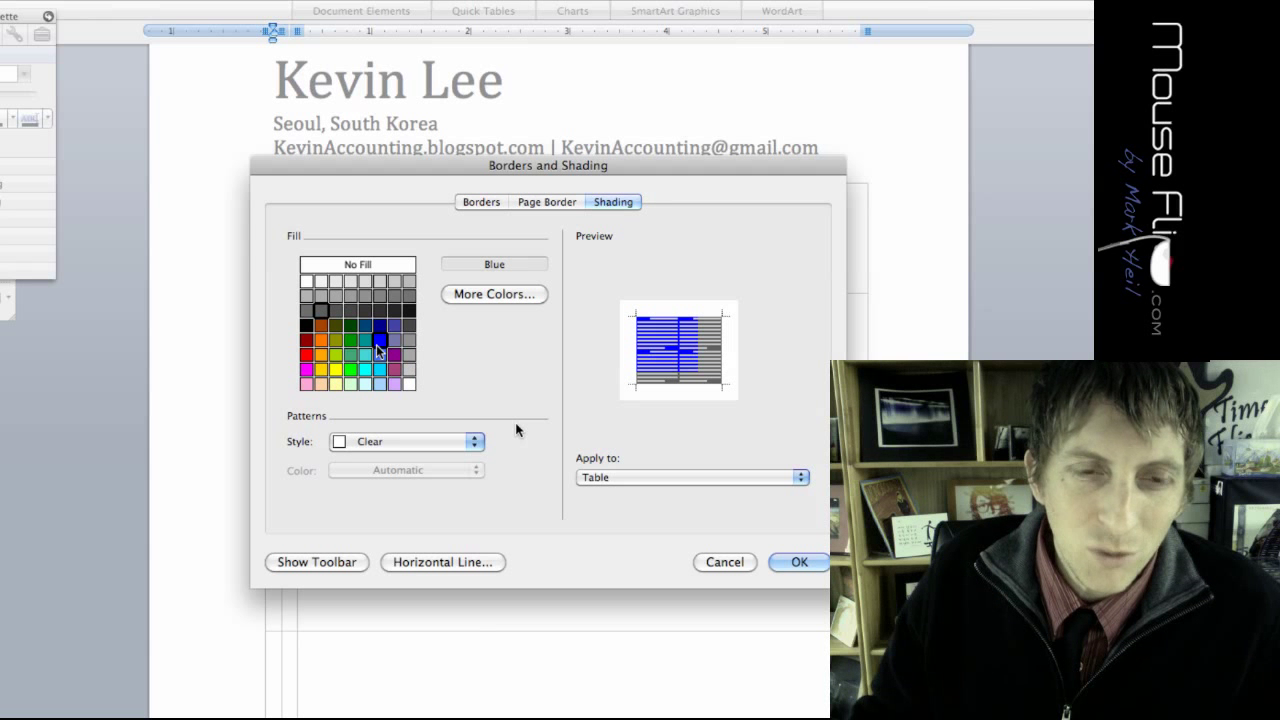
key(Left)
key(Left)
key(Left)
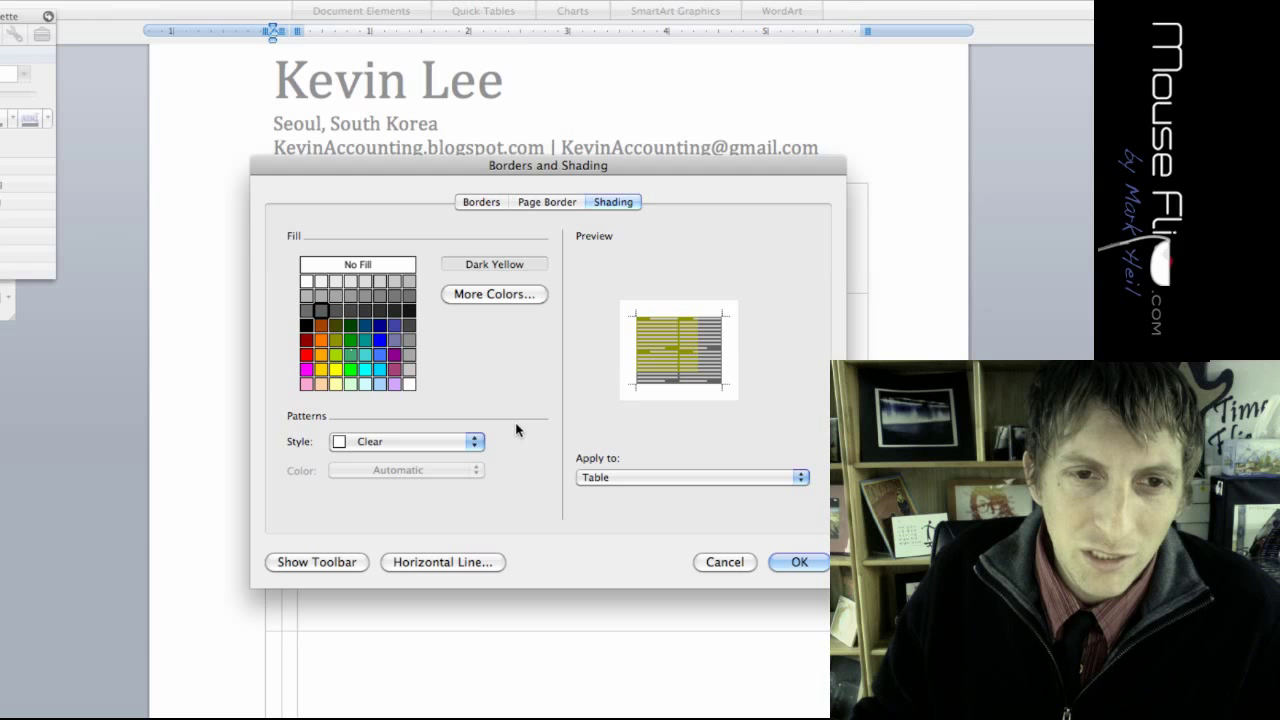
key(Up)
key(Right)
key(Right)
key(Right)
key(Right)
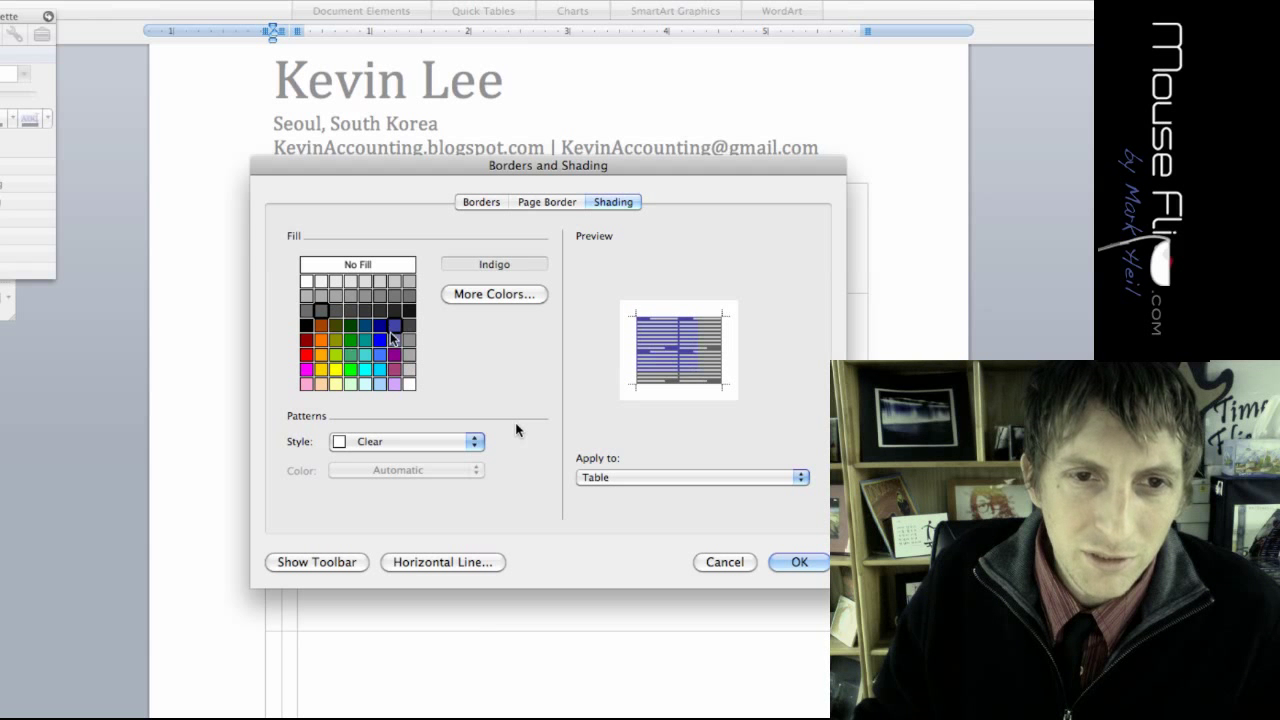
click(782, 557)
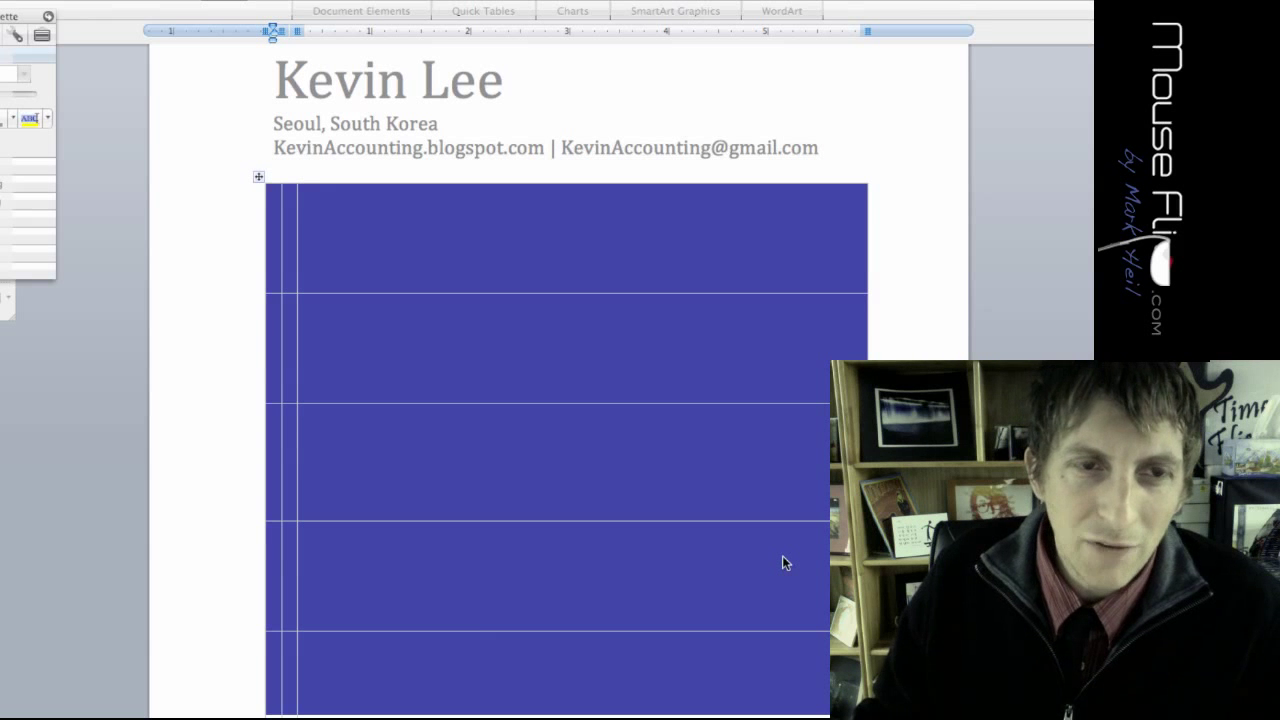
click(340, 253)
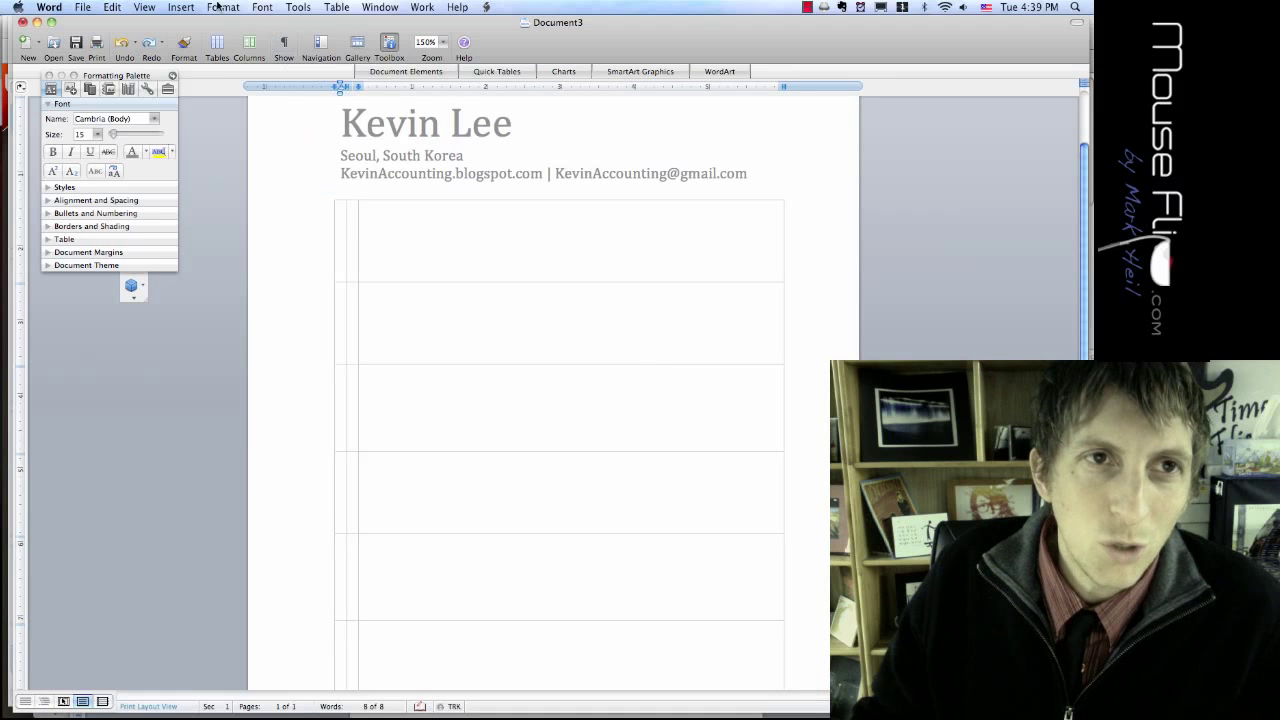
Step: Shade the first narrow cell with an Indigo fill
click(223, 8)
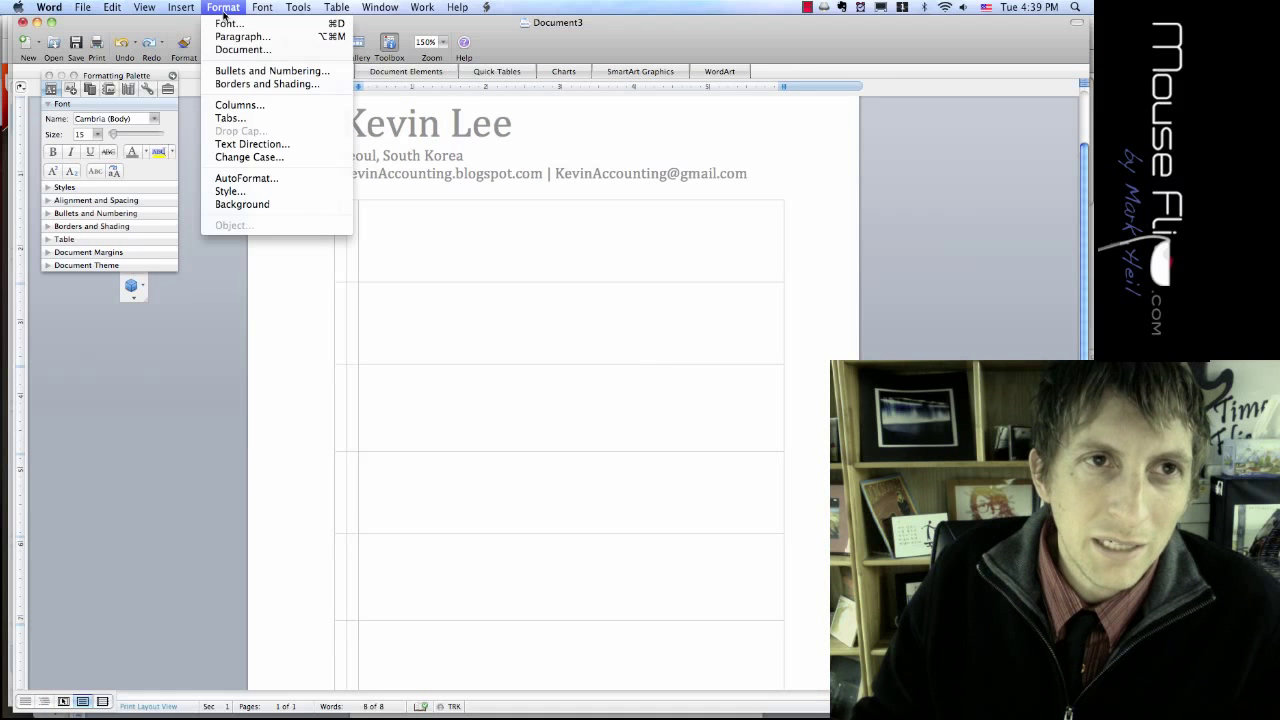
click(257, 86)
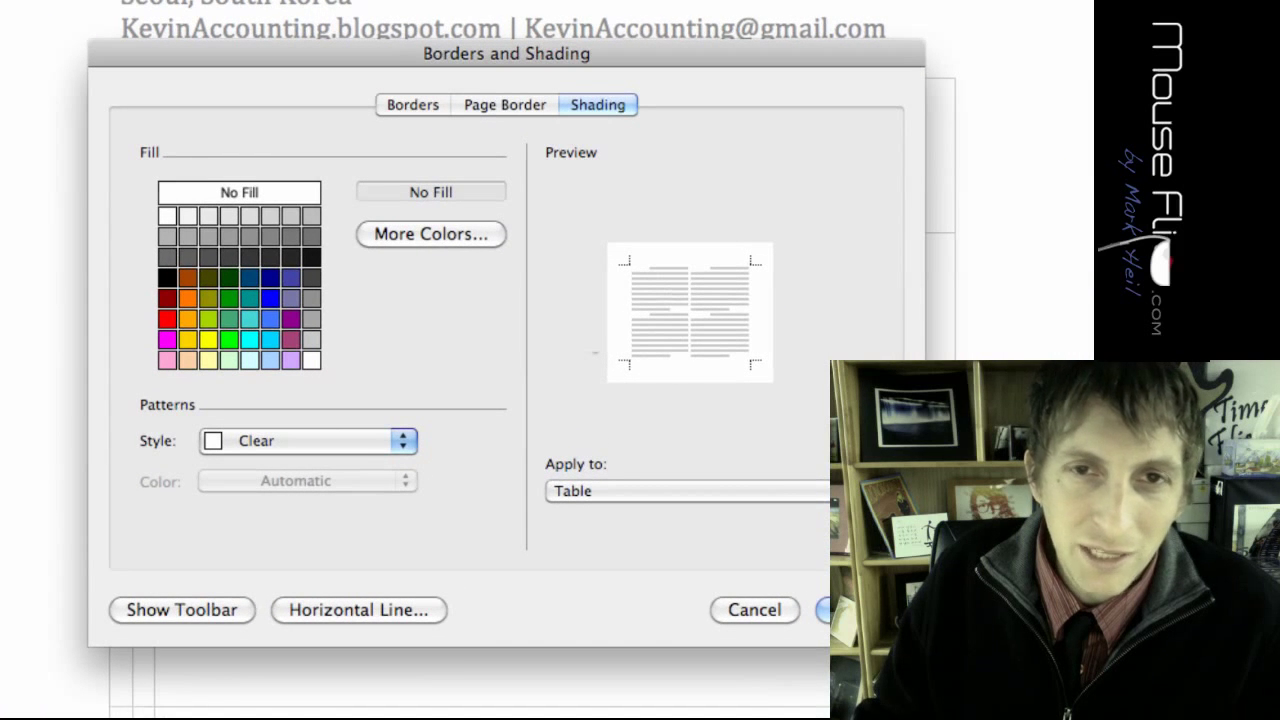
click(291, 278)
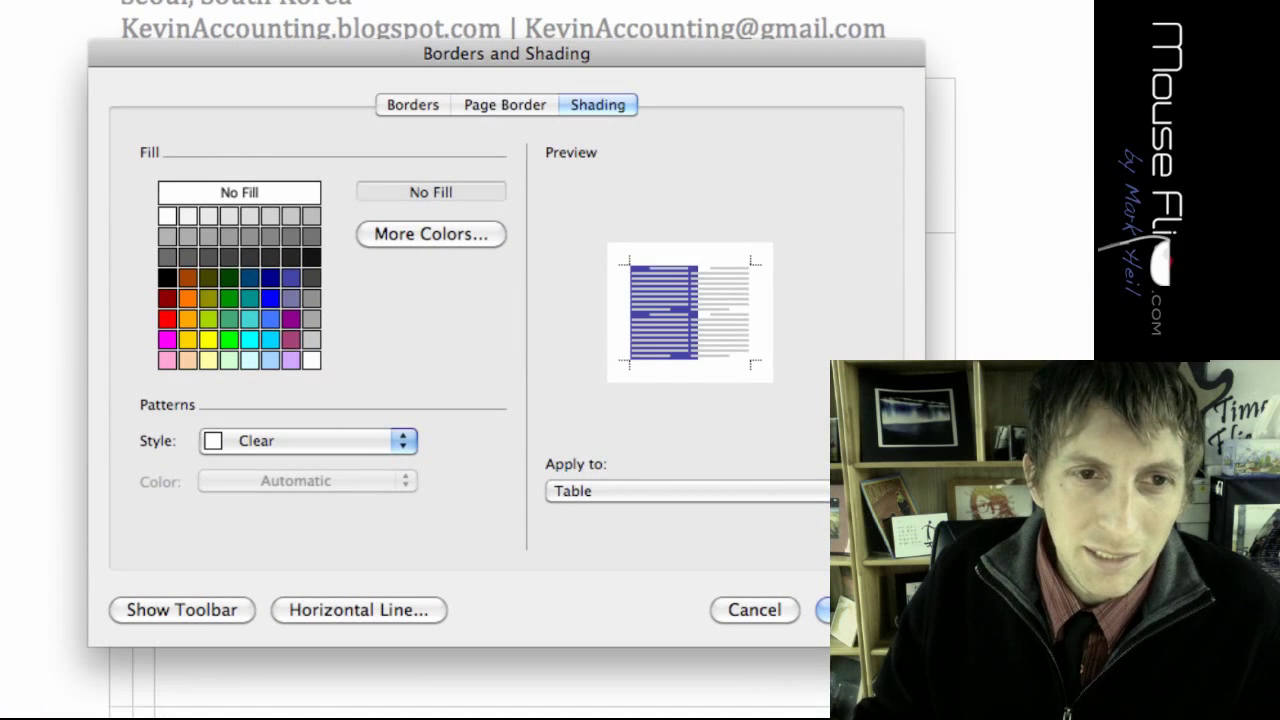
click(735, 491)
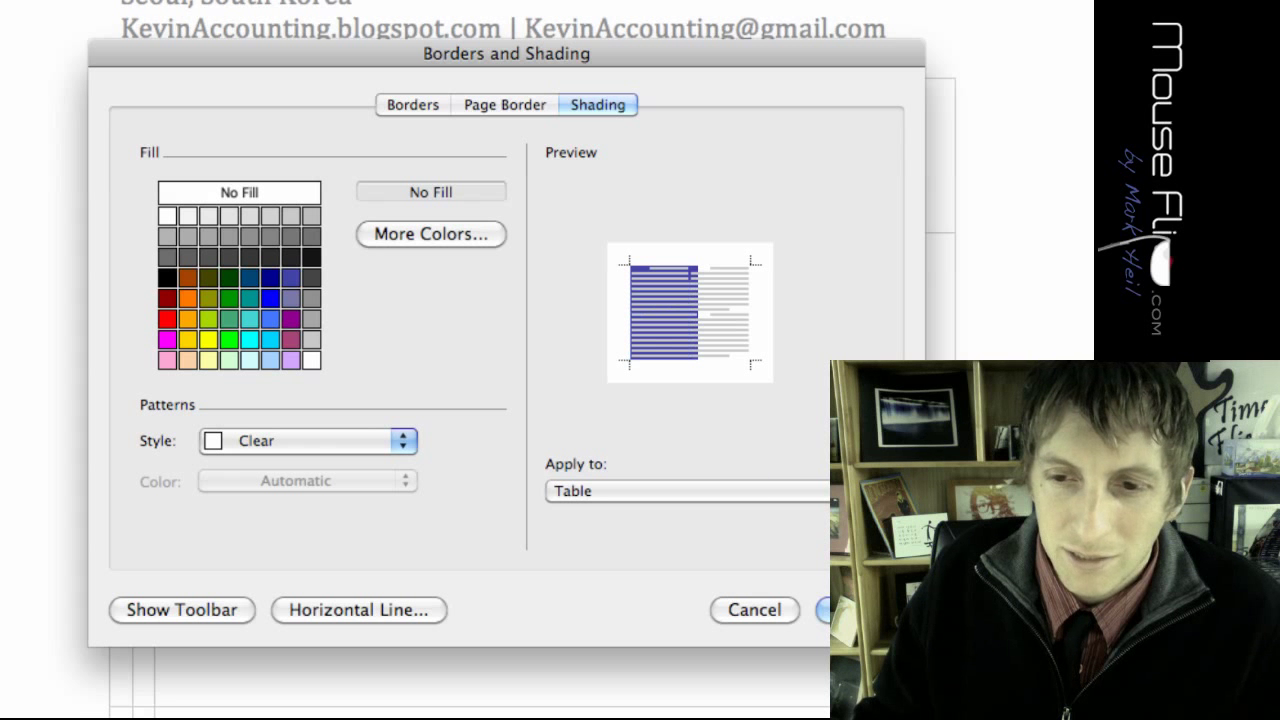
key(Return)
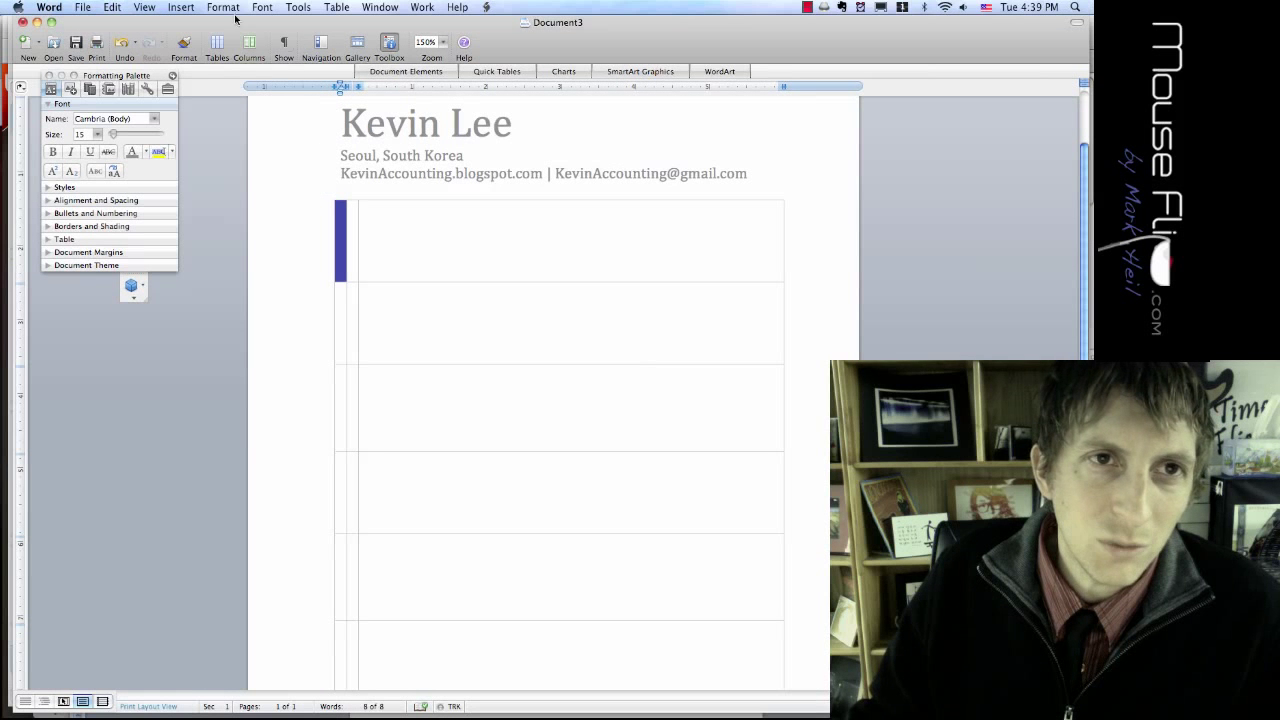
Step: Shade the second narrow cell Dark Teal, with Apply to set to Cell
click(224, 8)
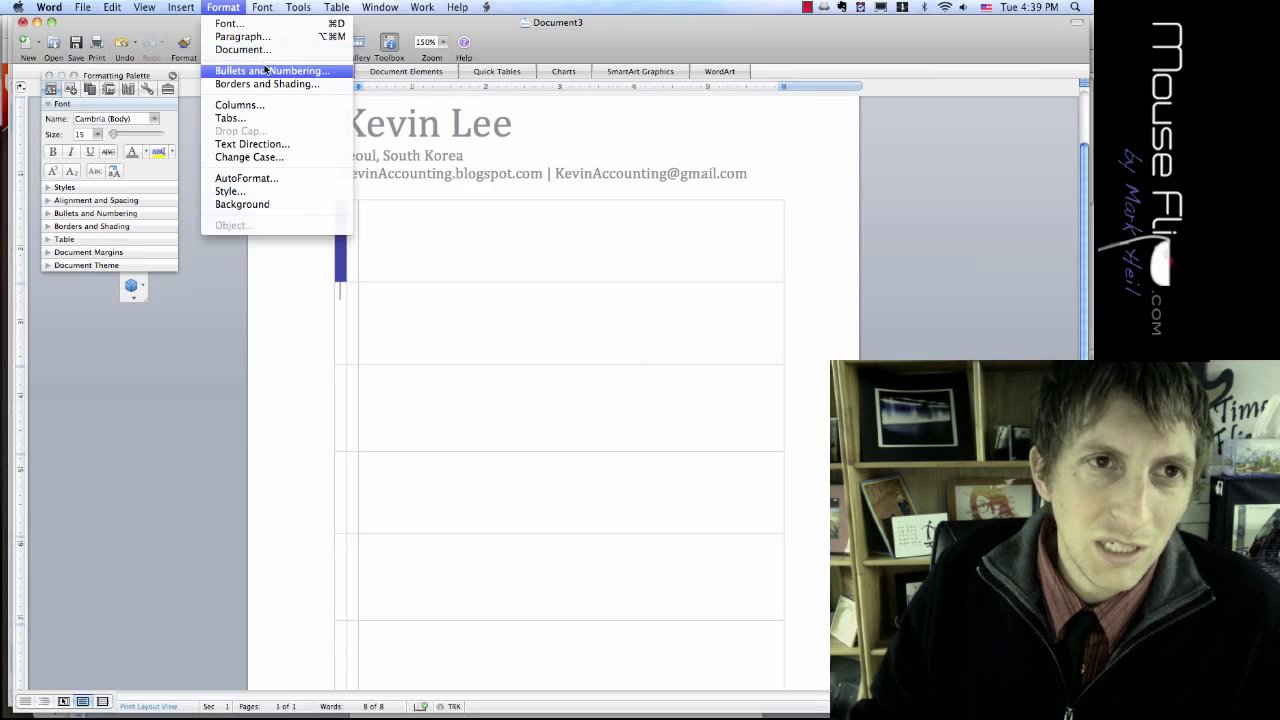
click(268, 84)
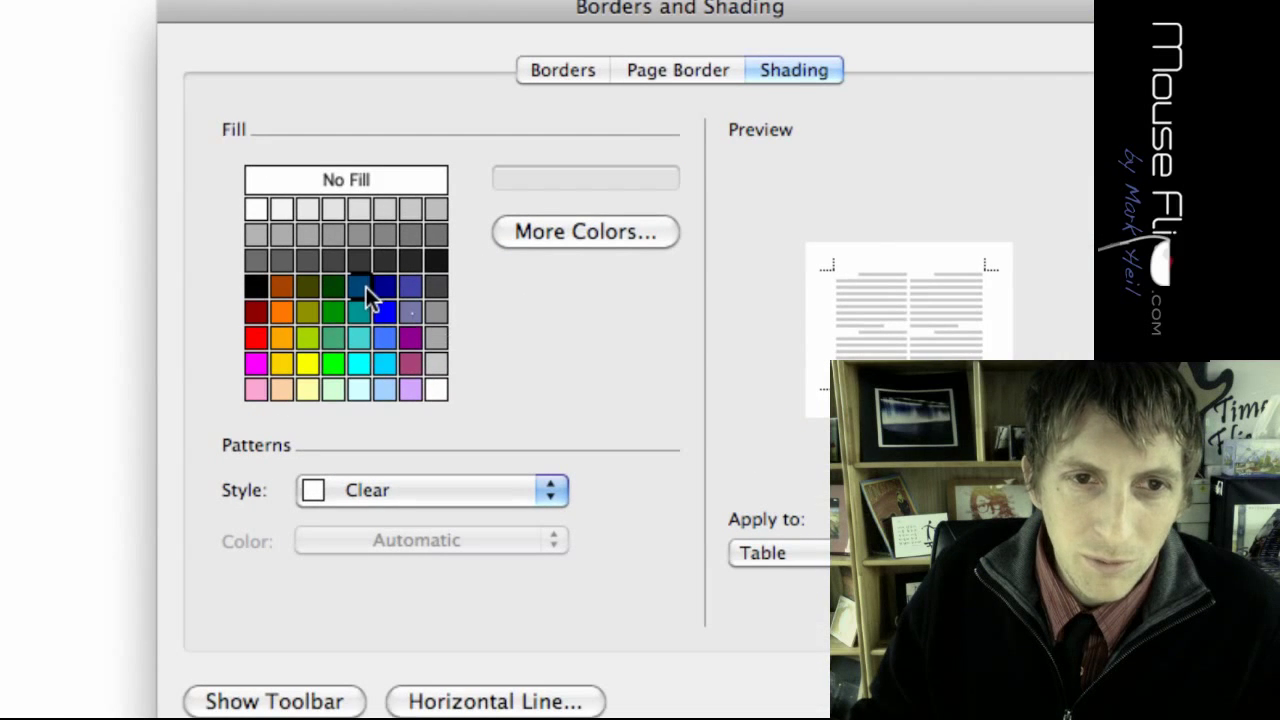
click(362, 287)
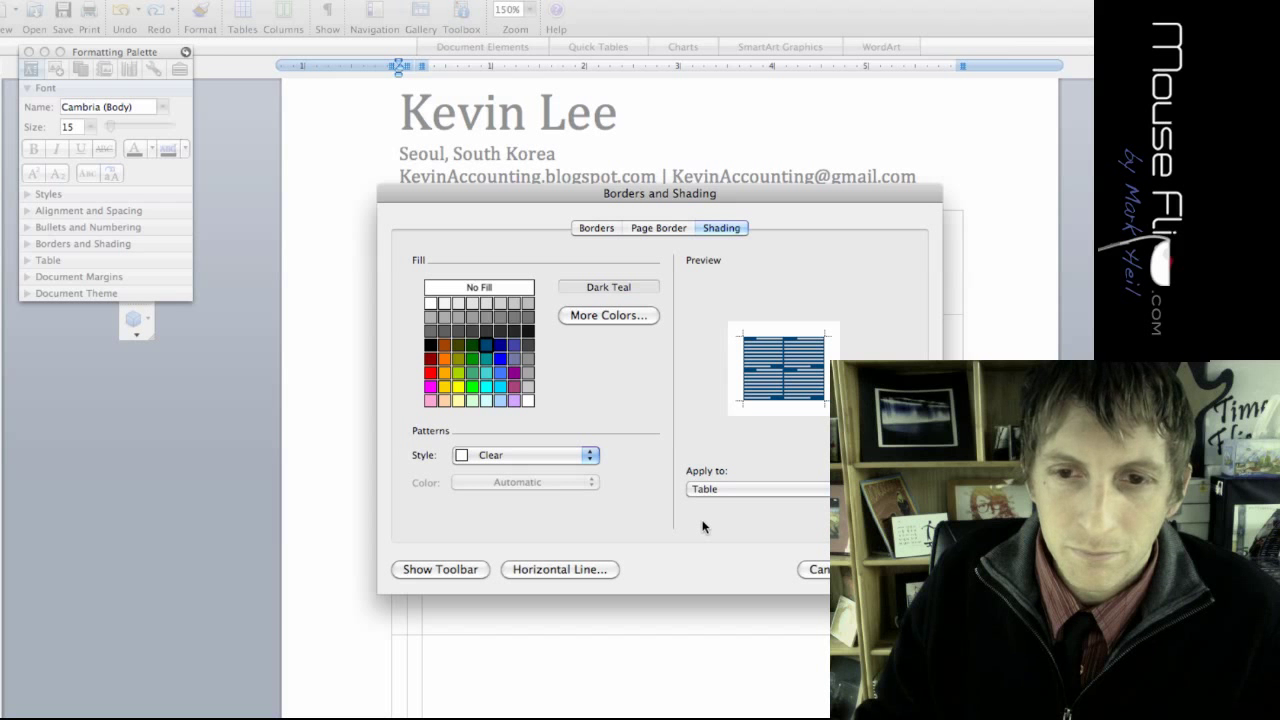
click(742, 490)
click(731, 478)
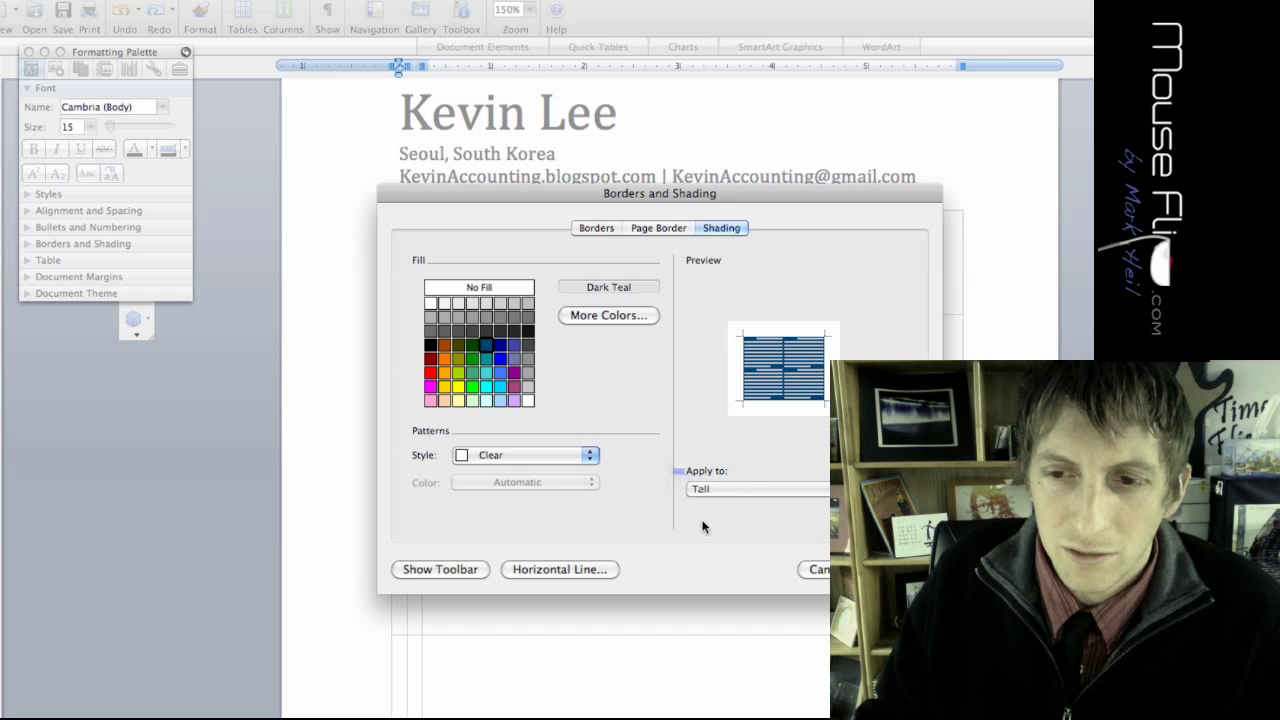
click(888, 569)
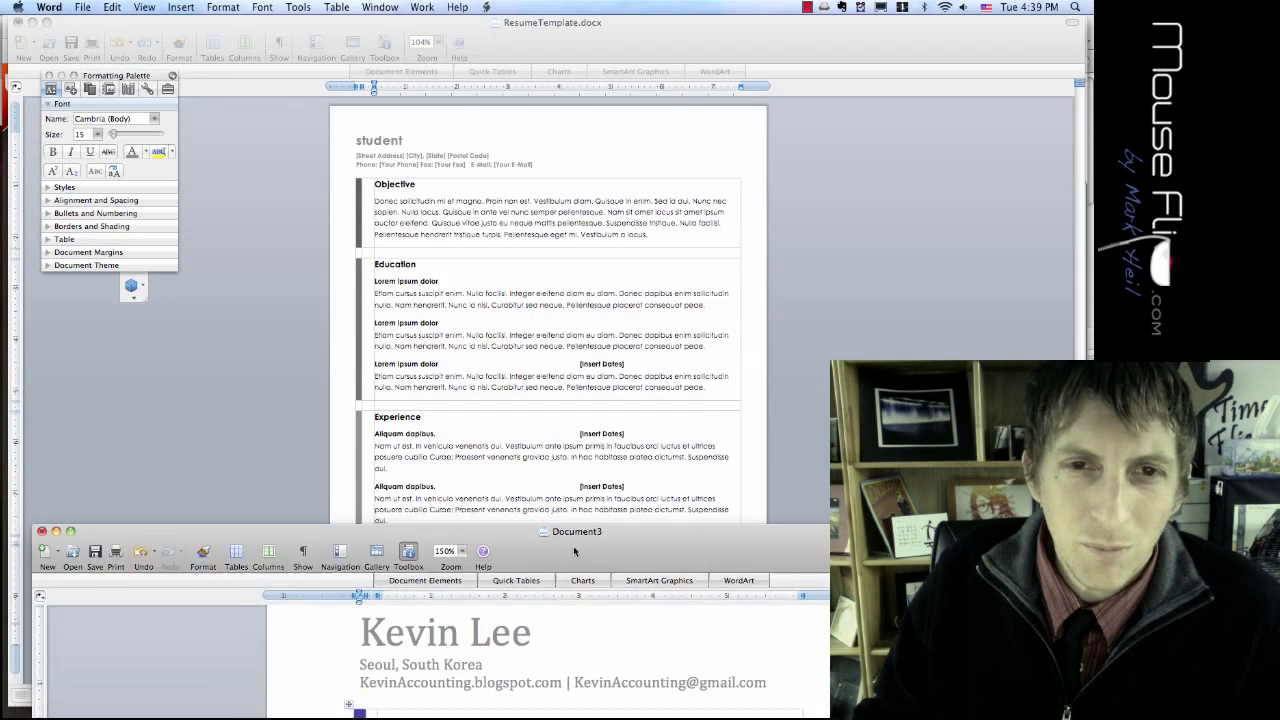
Step: Shade the third narrow cell light blue and the fourth cell dark blue
drag(575, 551, 524, 5)
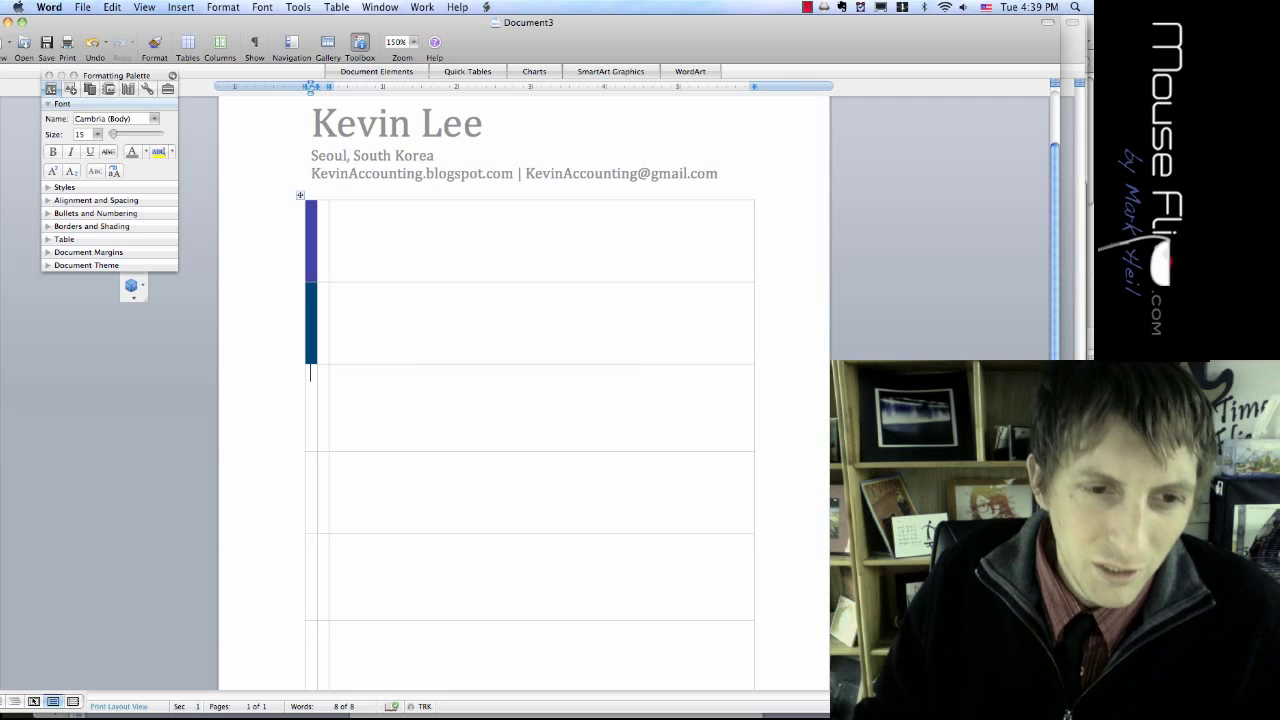
scroll(352, 486, down, 5)
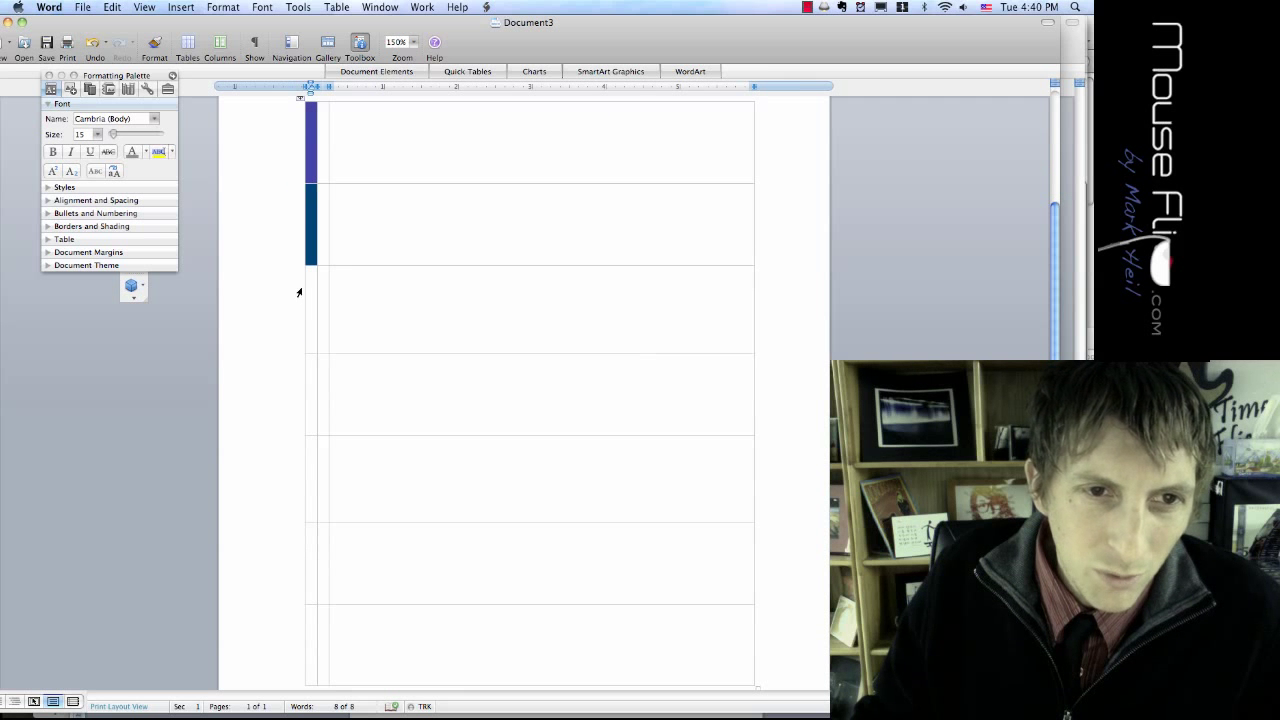
click(223, 7)
click(247, 85)
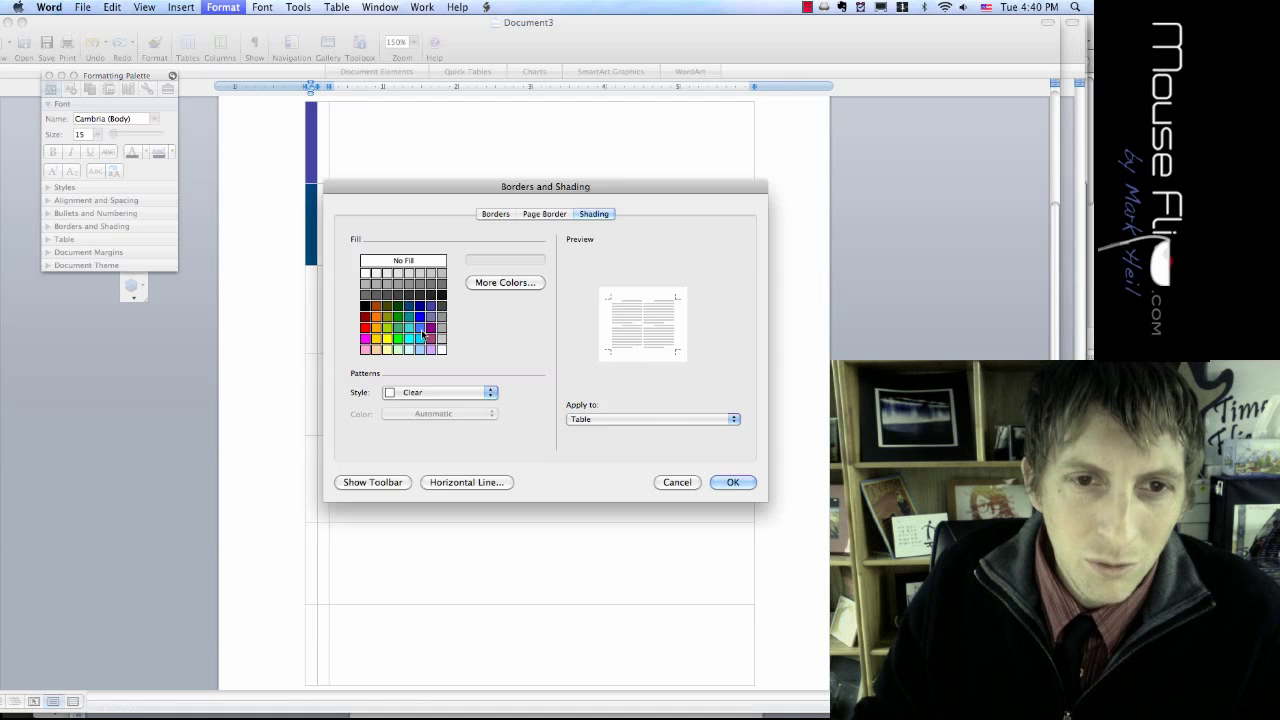
click(420, 327)
click(618, 408)
click(733, 482)
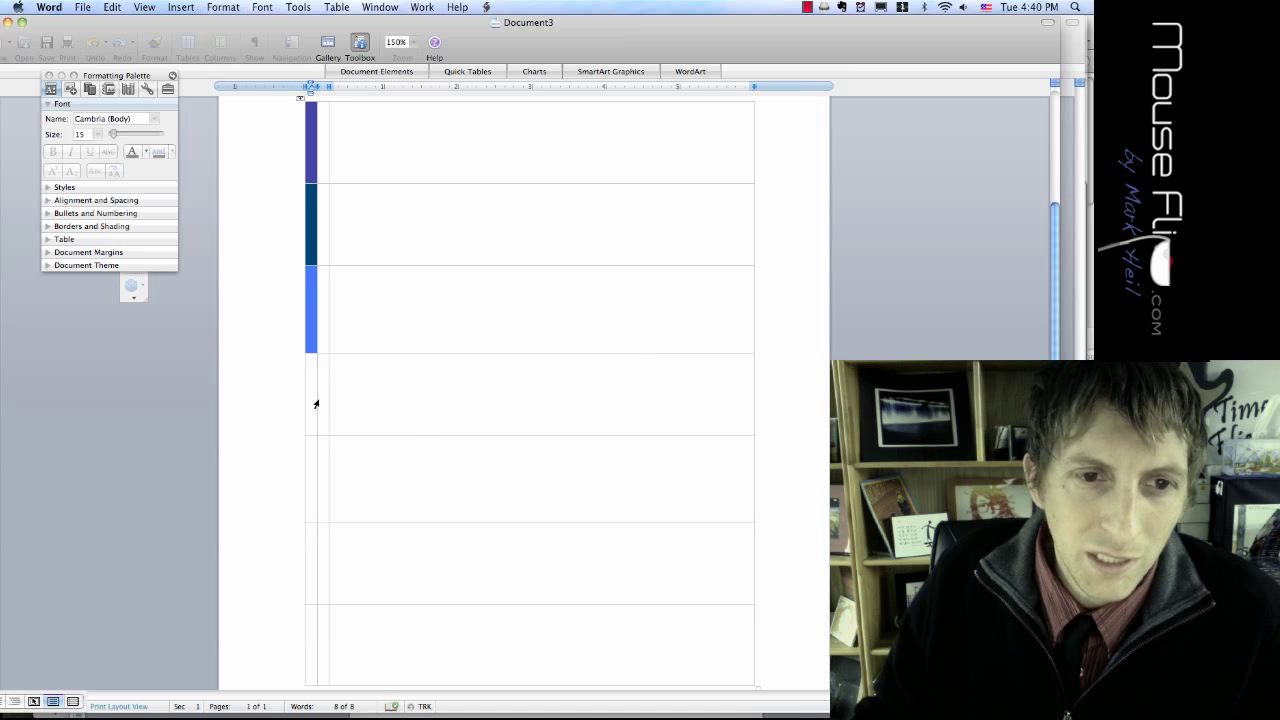
click(223, 8)
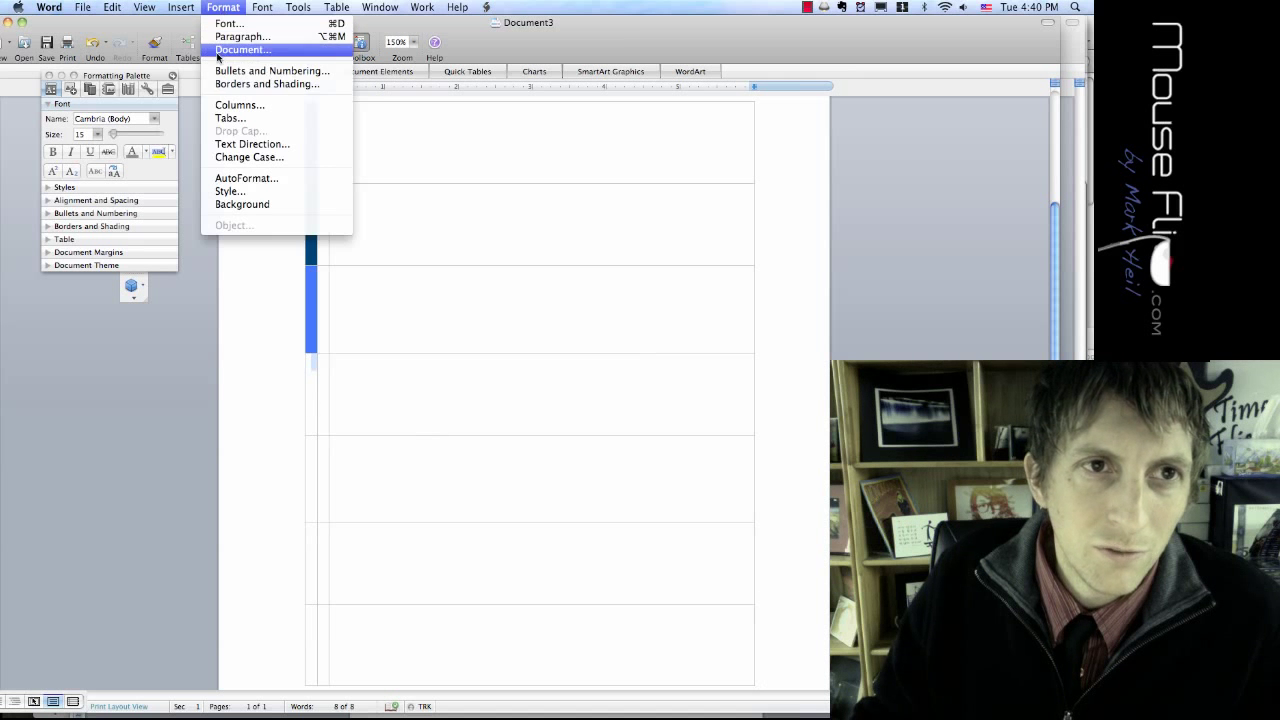
click(226, 84)
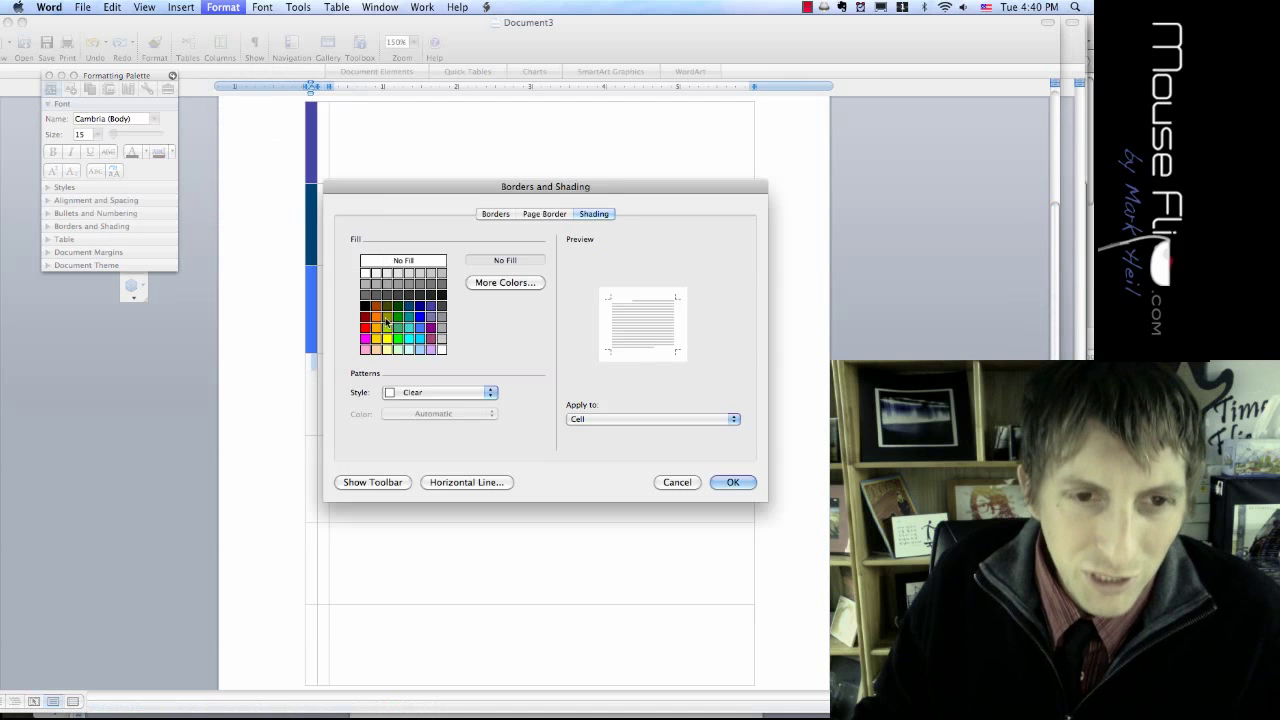
click(421, 308)
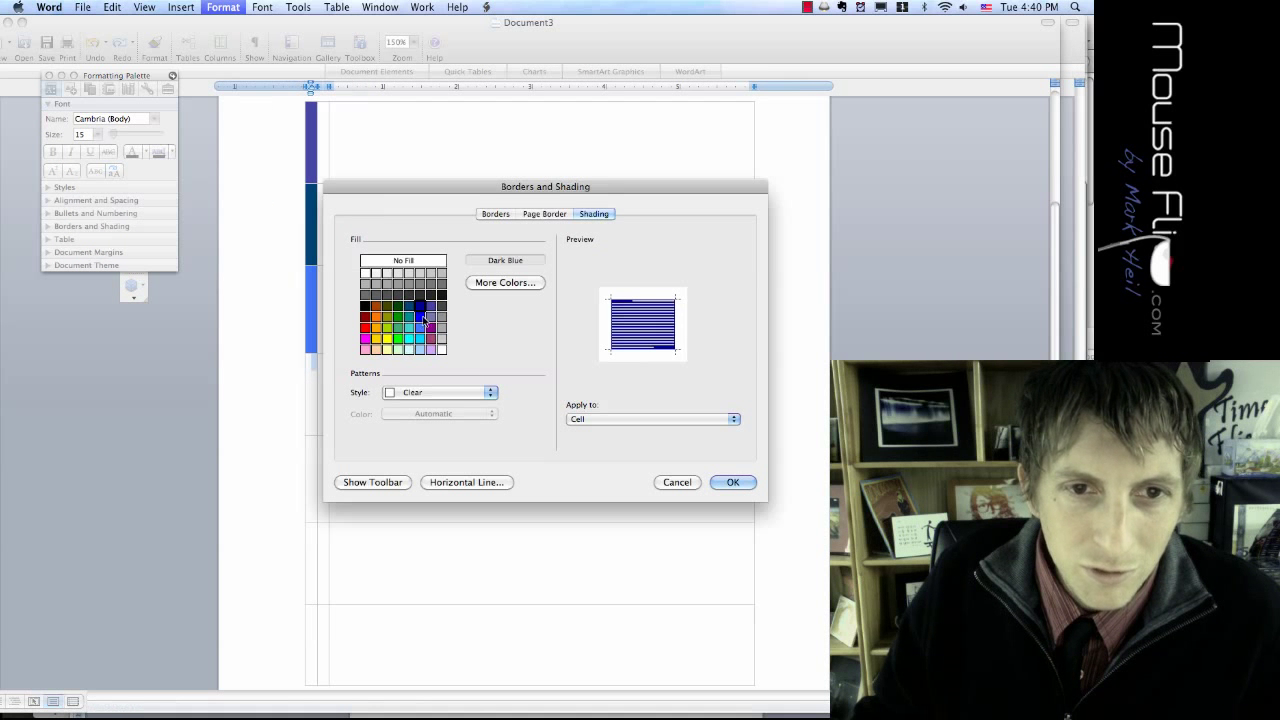
click(717, 482)
Step: Select the three empty bottom rows and try Delete Cells, then cancel it
key(Down)
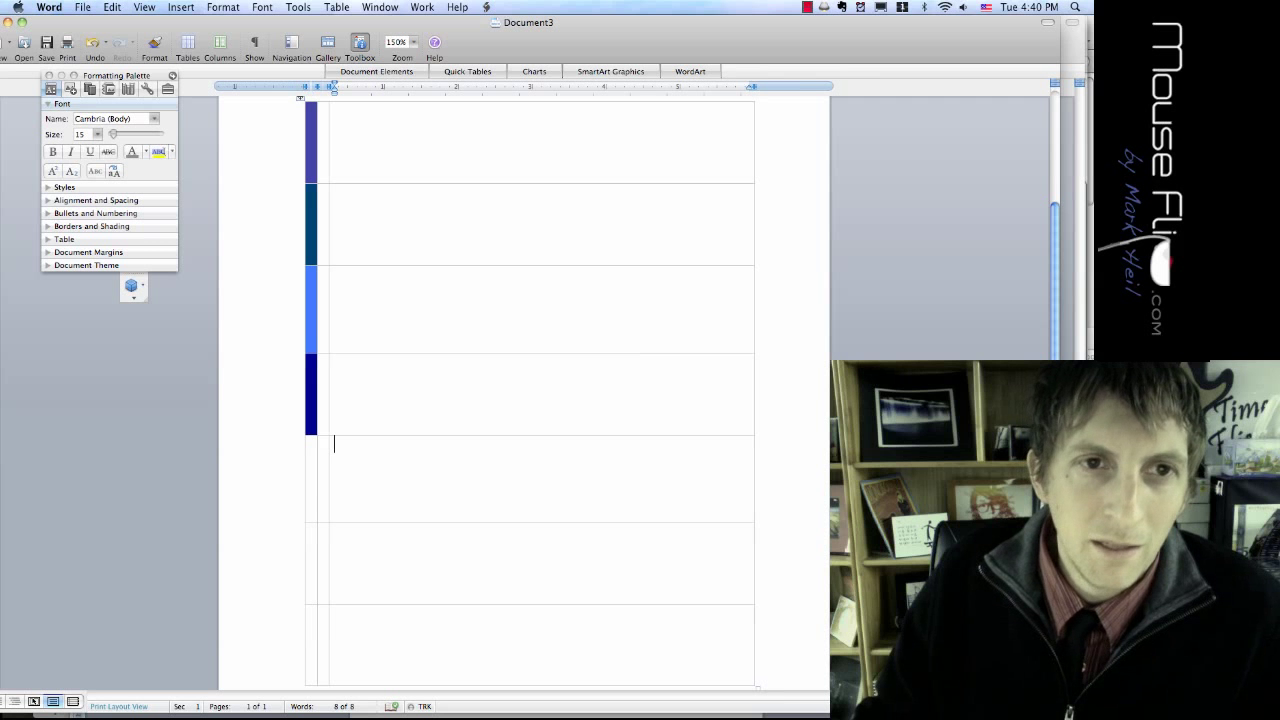
scroll(530, 390, down, 3)
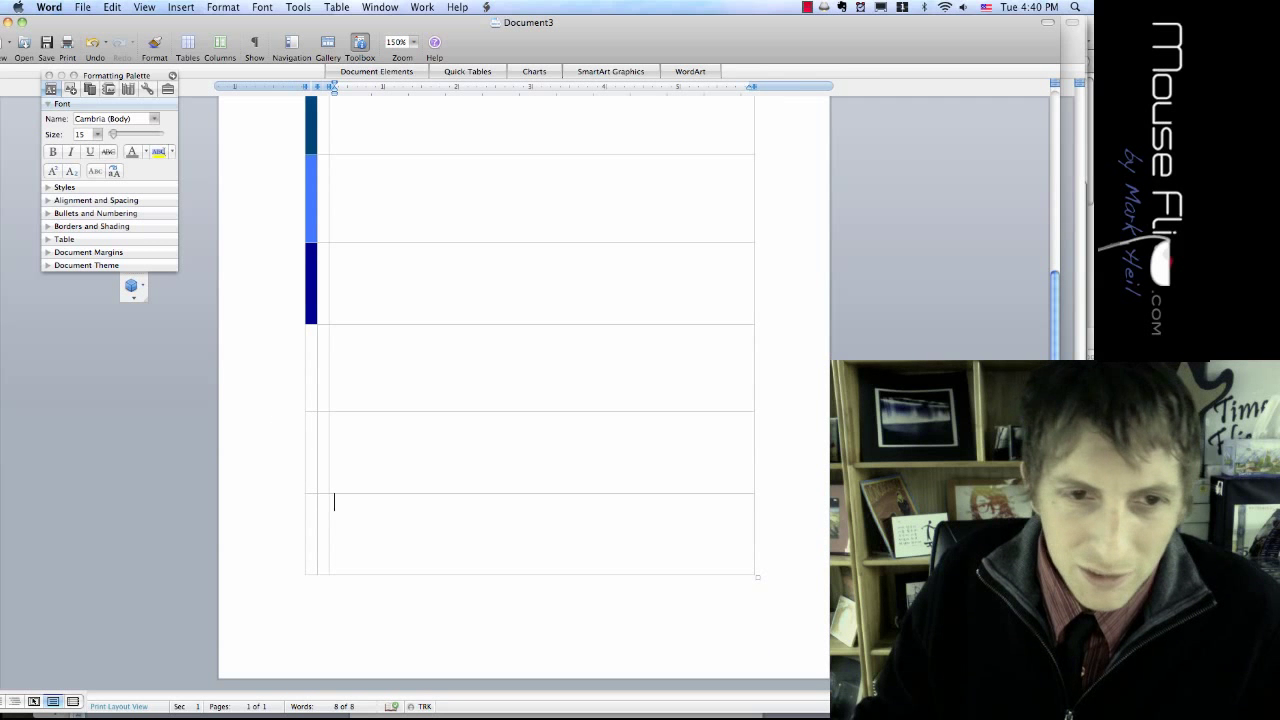
key(shift+Up)
key(shift+Up)
scroll(300, 140, up, 3)
scroll(335, 470, down, 3)
right_click(316, 337)
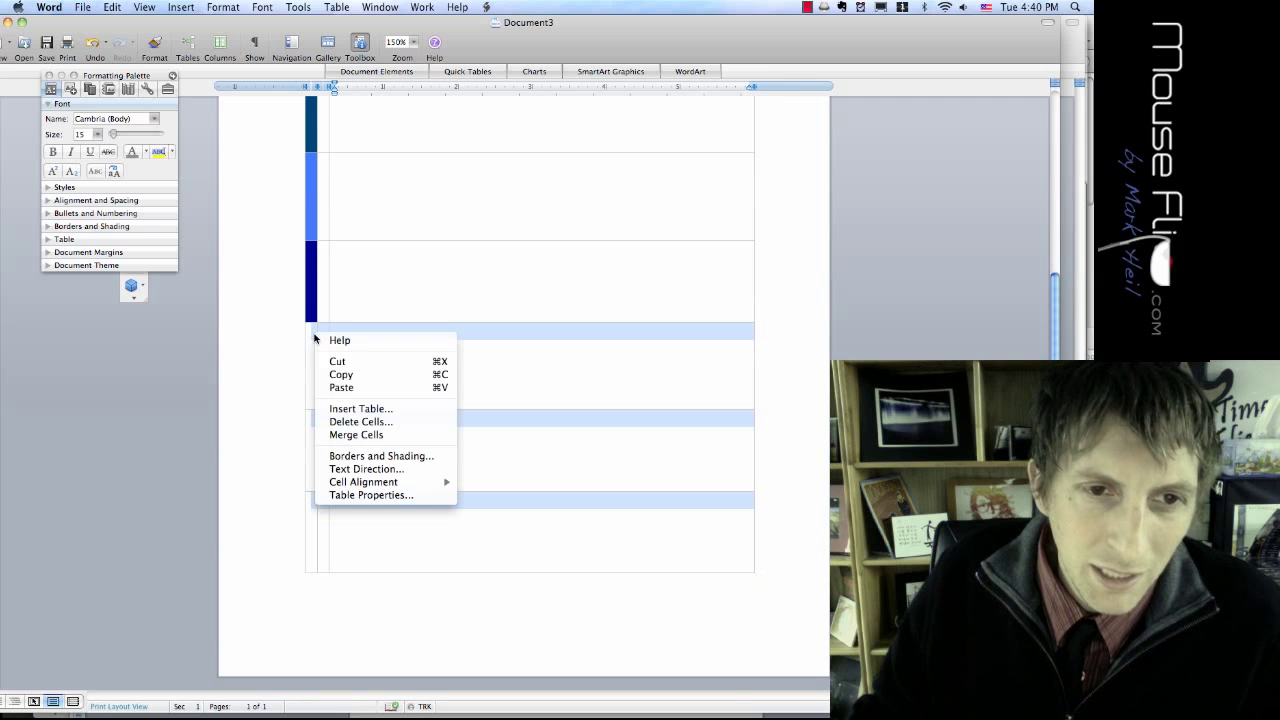
click(370, 422)
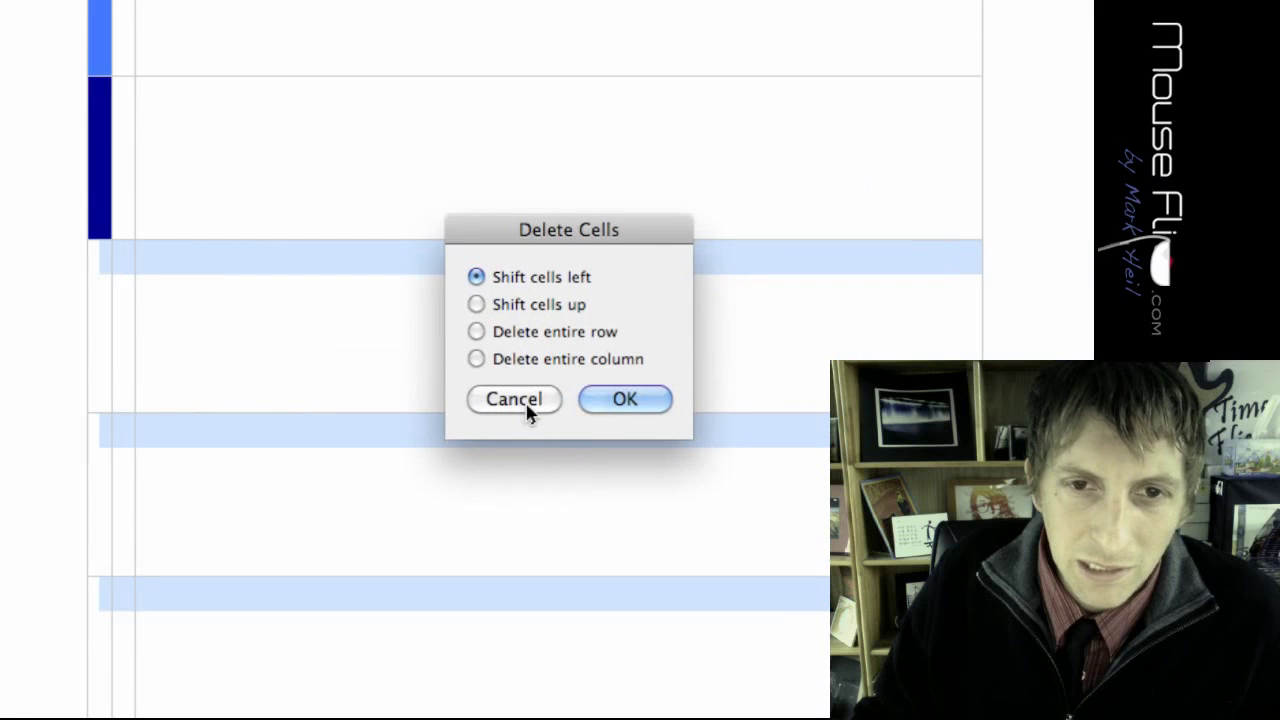
click(519, 402)
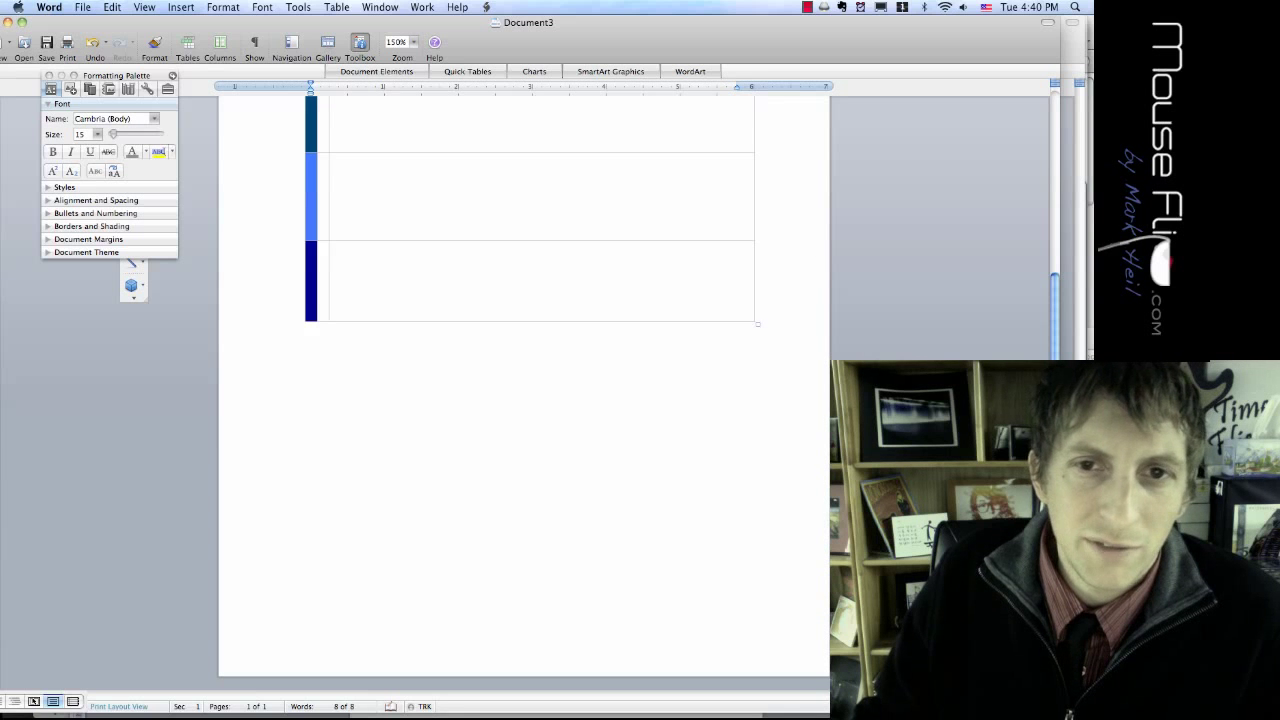
Step: Stretch the table taller down the page
scroll(524, 380, up, 5)
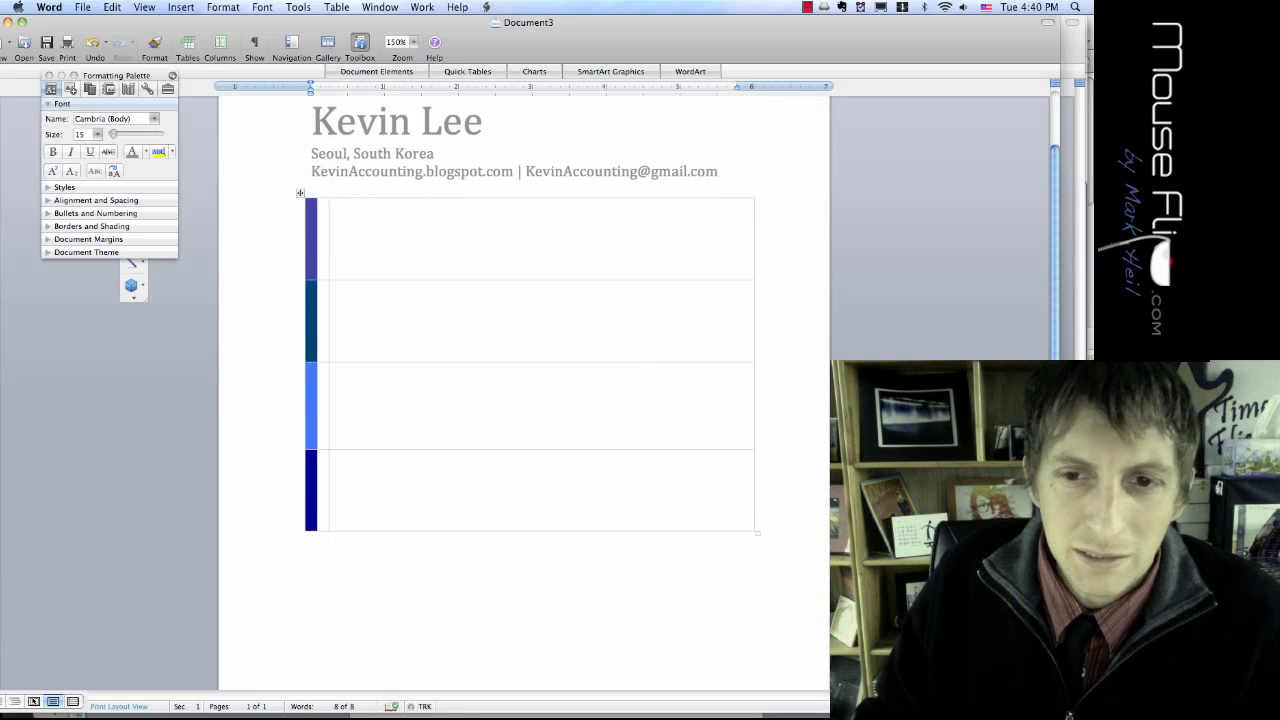
scroll(759, 533, down, 4)
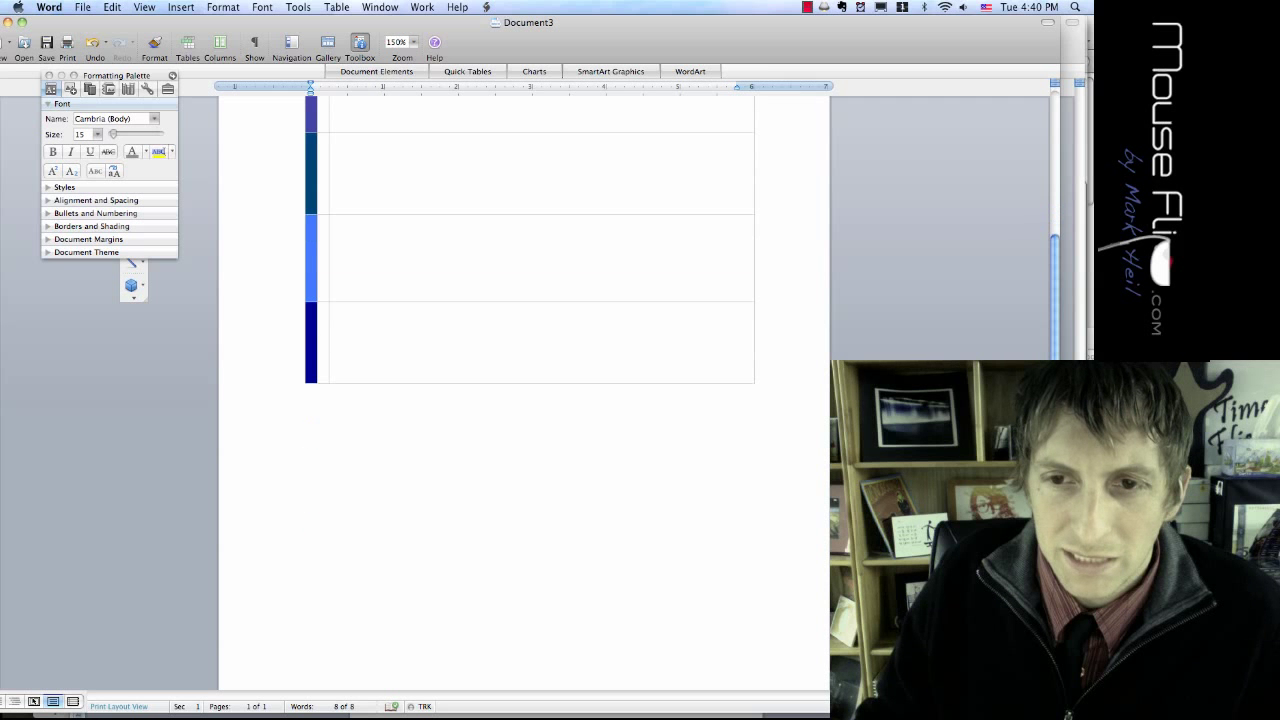
drag(753, 384, 768, 628)
scroll(768, 628, up, 5)
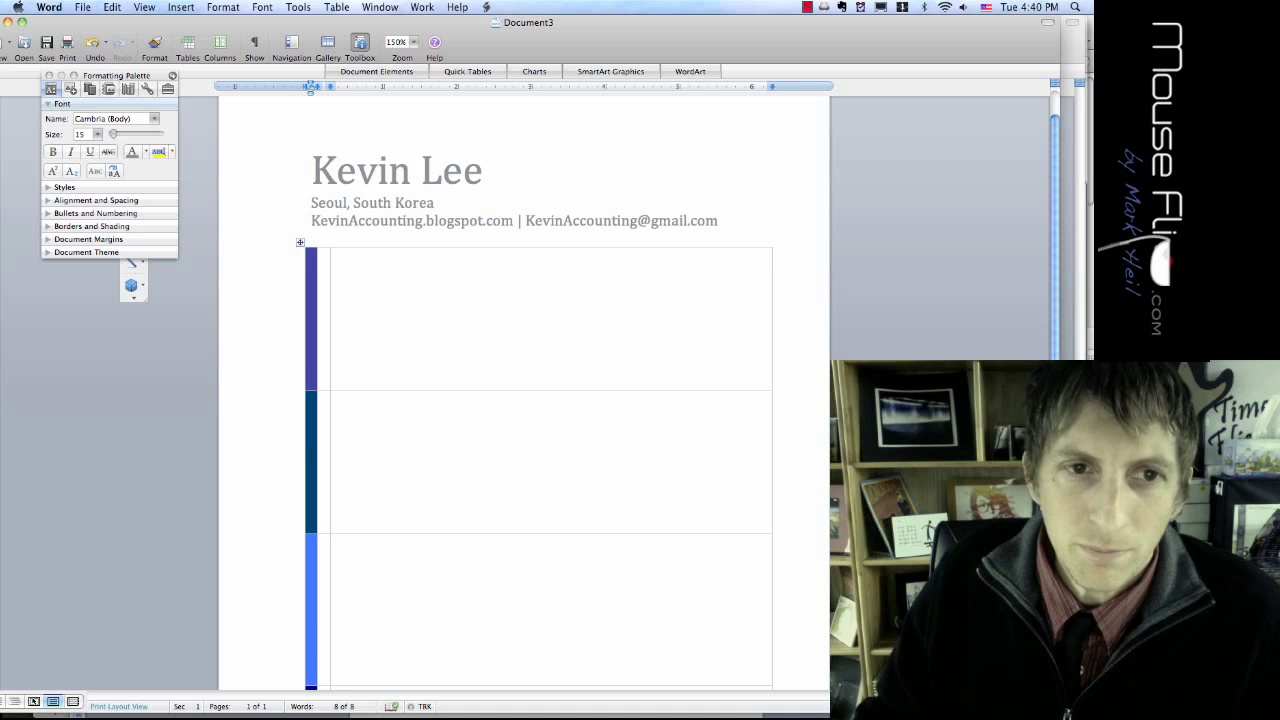
Step: Type the heading 'Objective' in the first table cell
click(357, 274)
key(super+Tab)
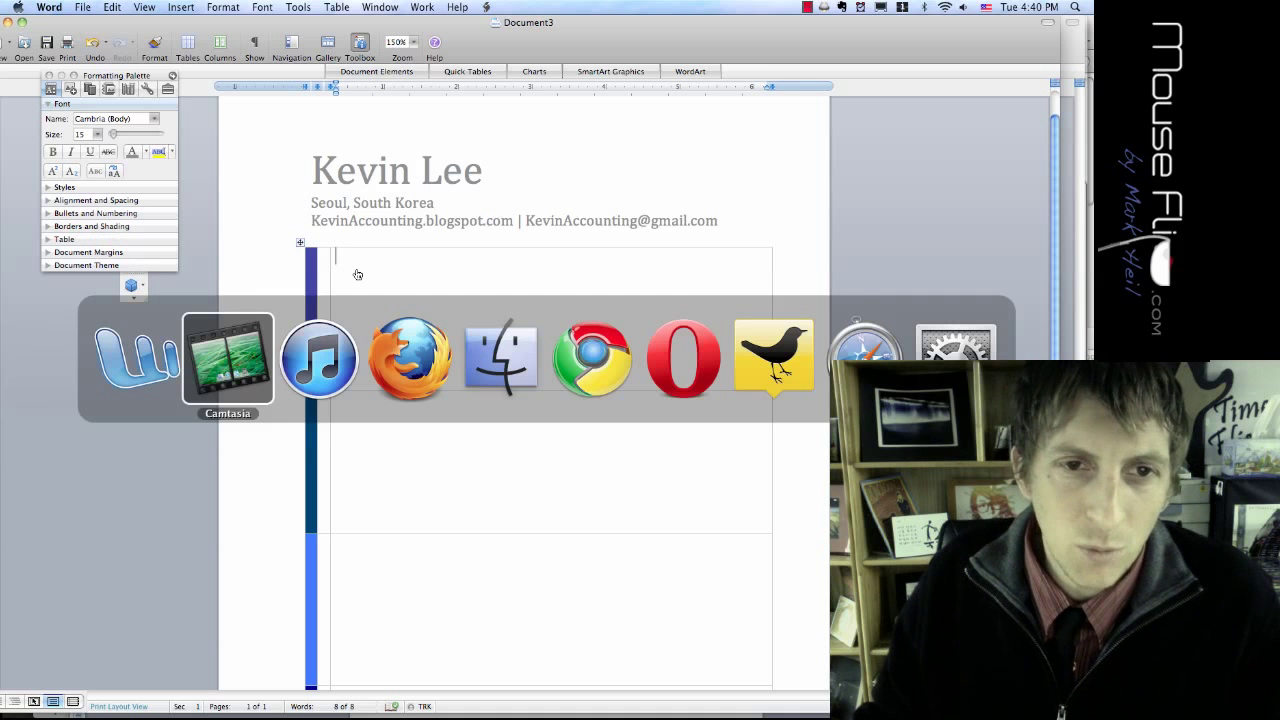
click(145, 359)
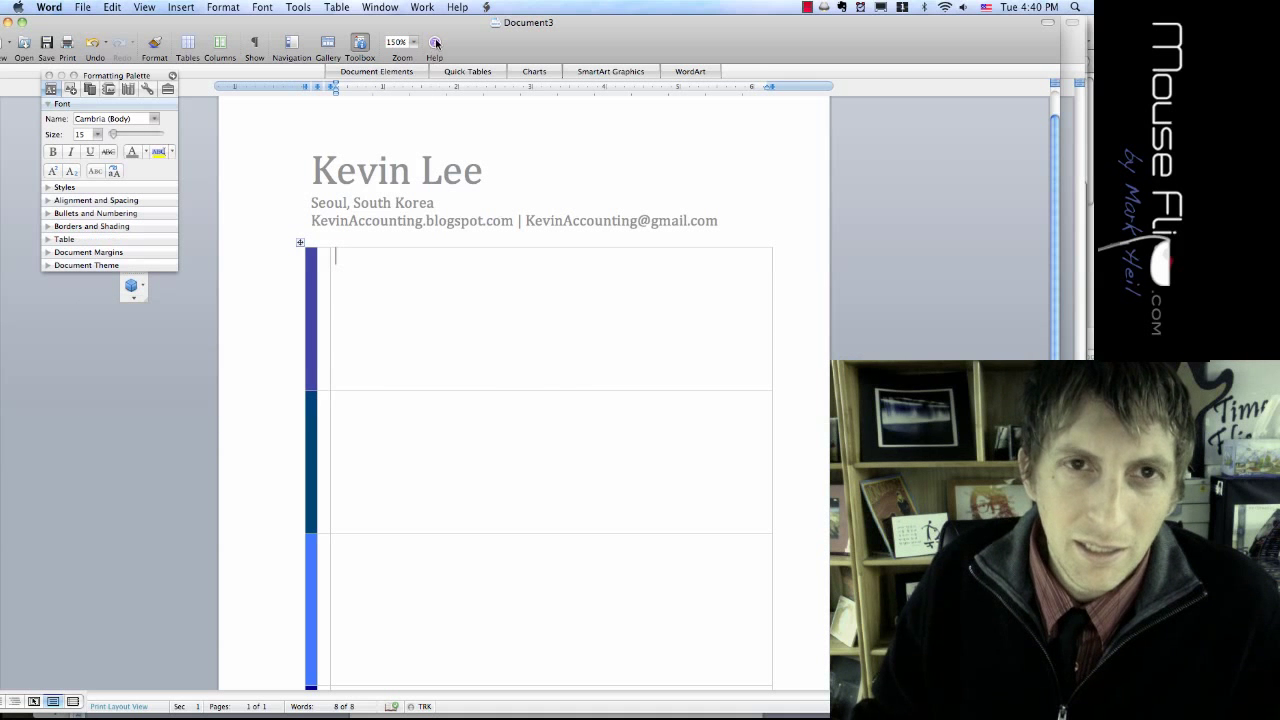
text(Objective)
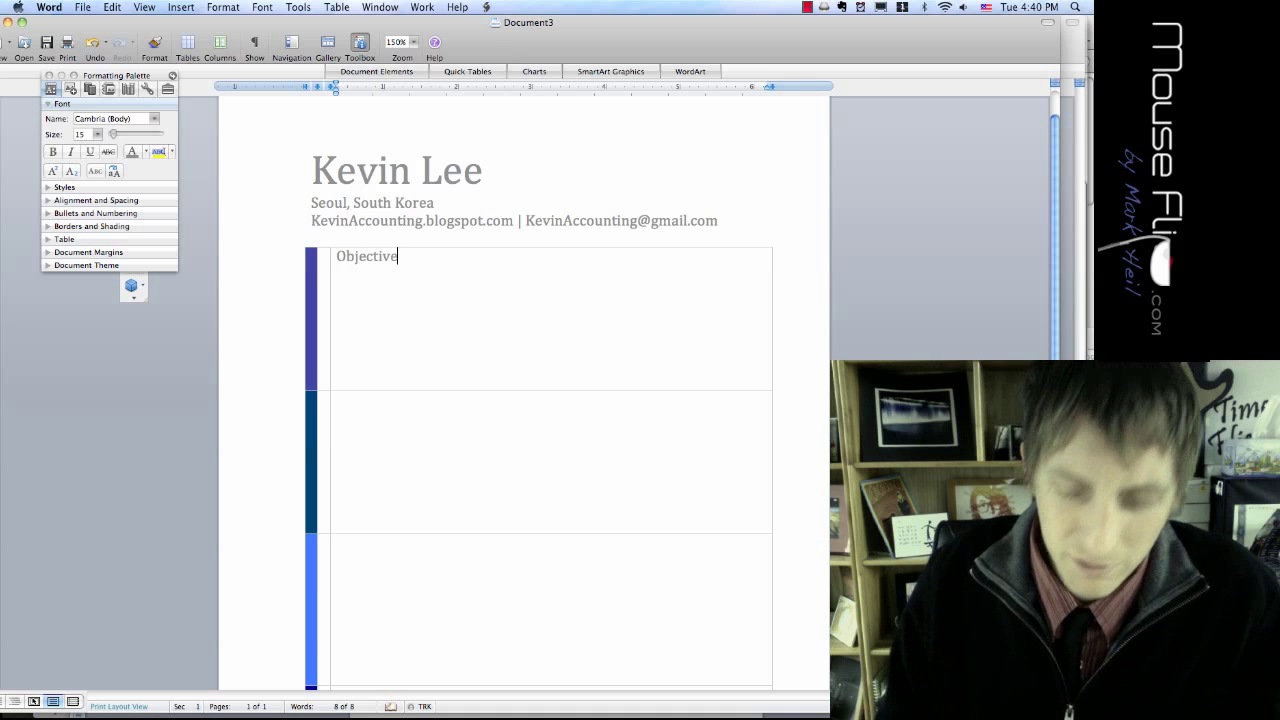
key(Return)
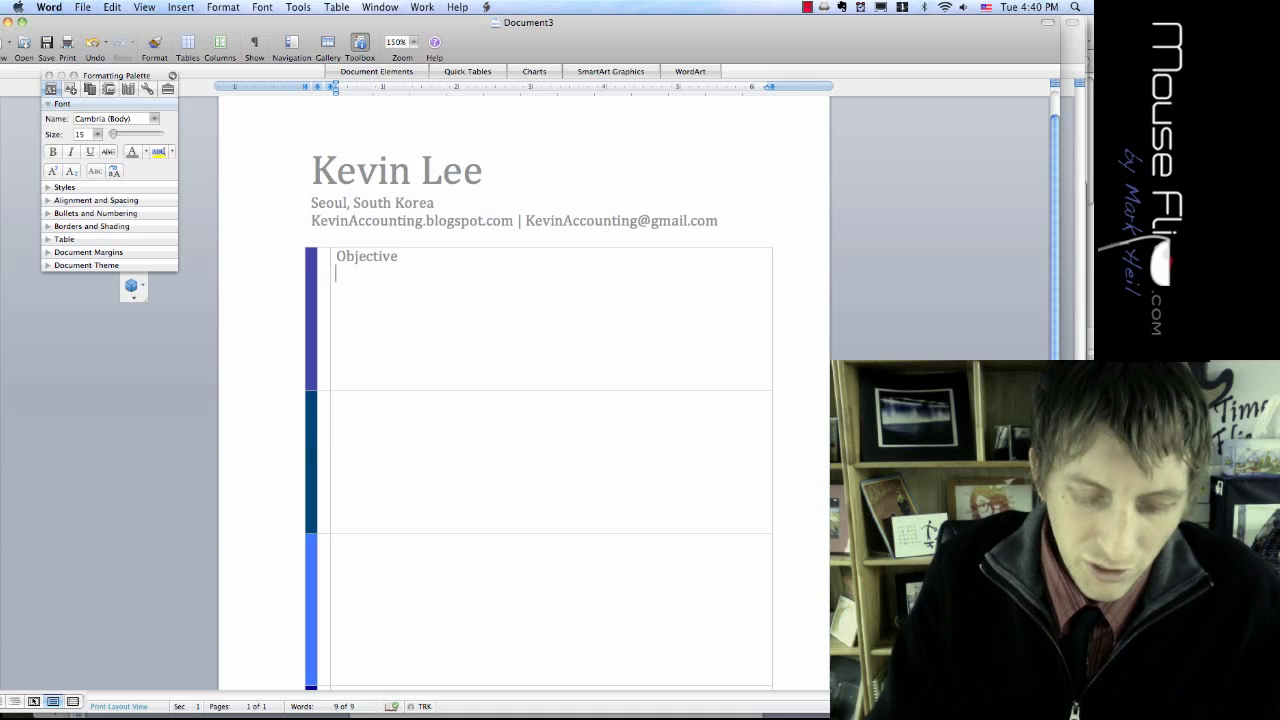
Step: Add 'To obtain a position as a lead accountant in a successful sports marketing firm.' below it
text(To obtai)
text(n a cho)
key(BackSpace)
key(BackSpace)
key(BackSpace)
text(p)
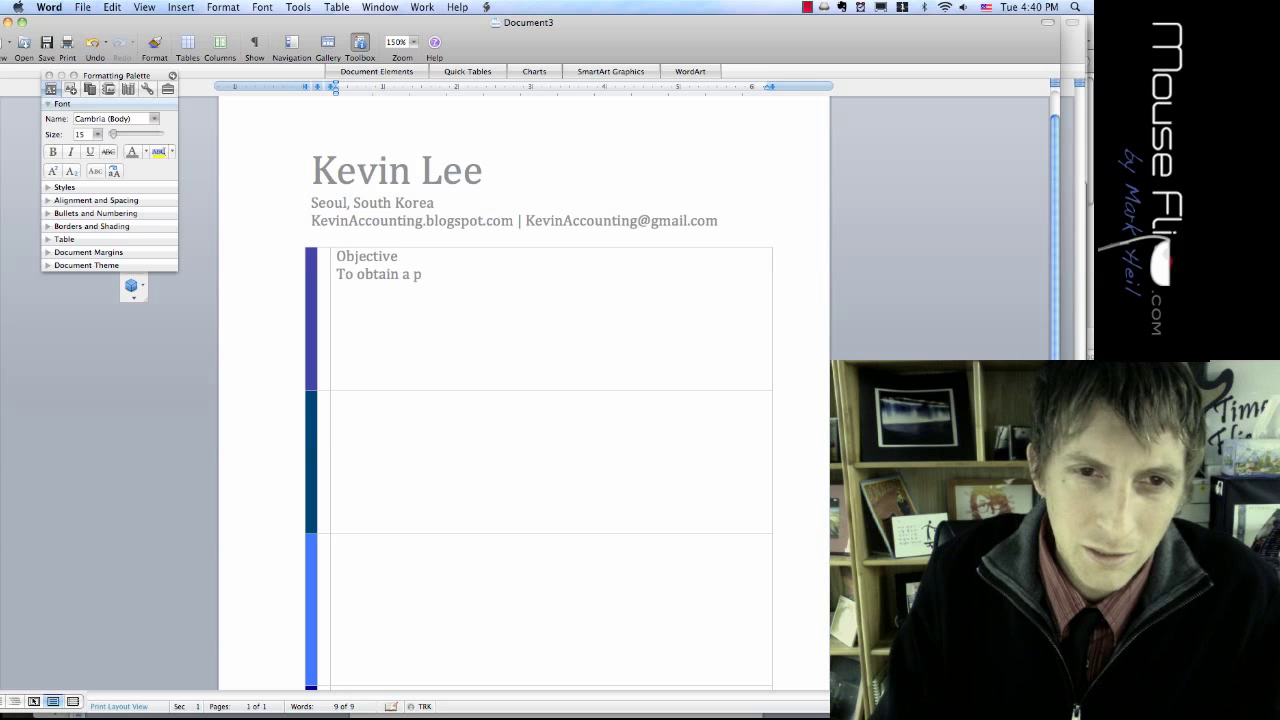
text(osition as a lead accountant in a successful)
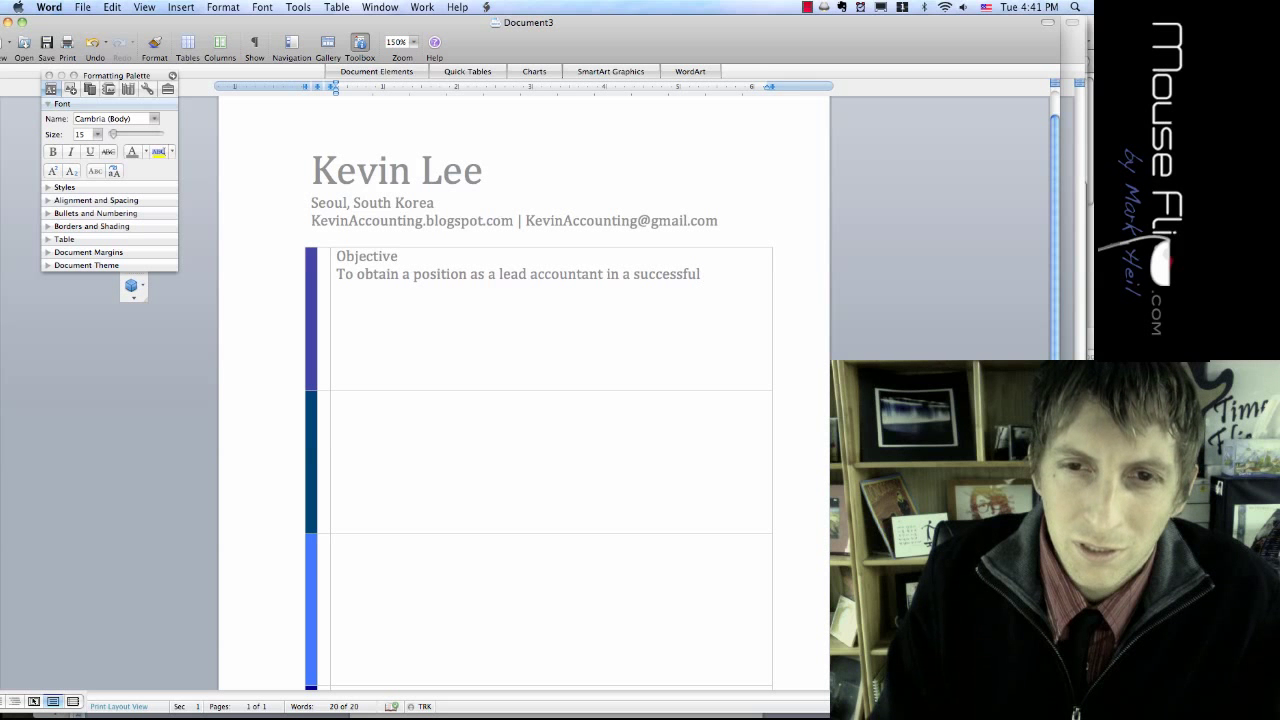
text( sports)
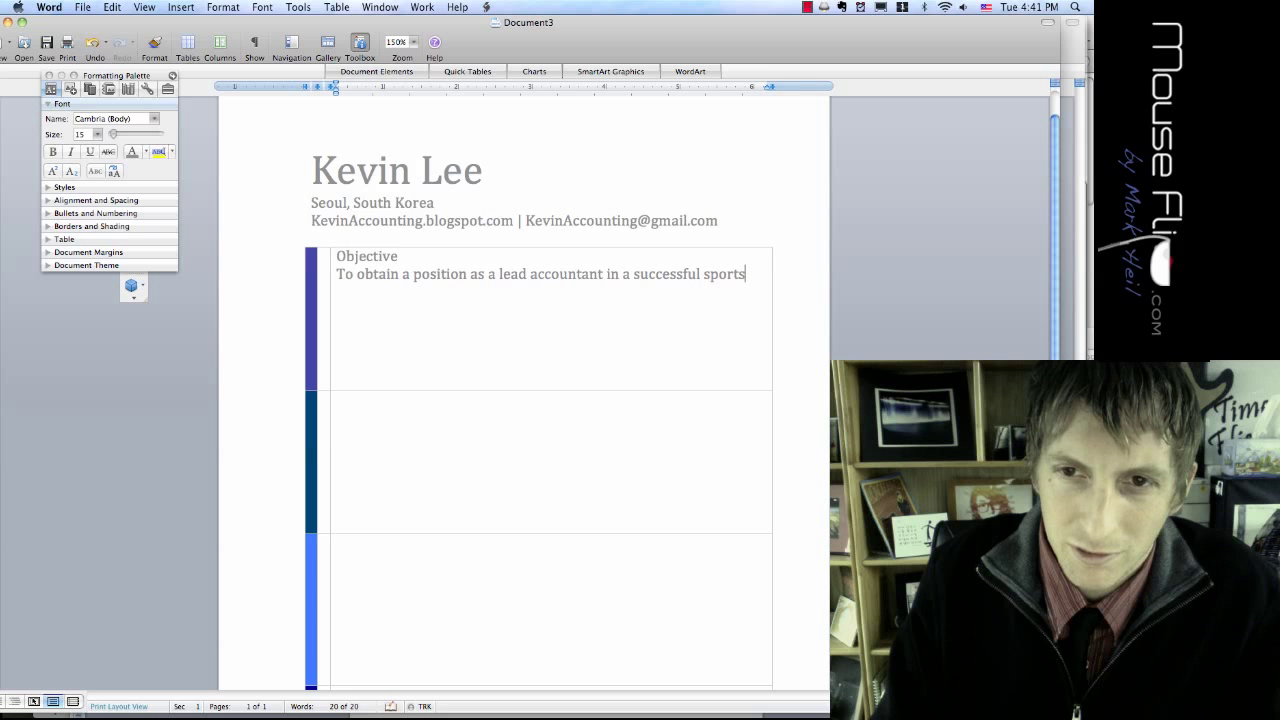
text( marketing firm.)
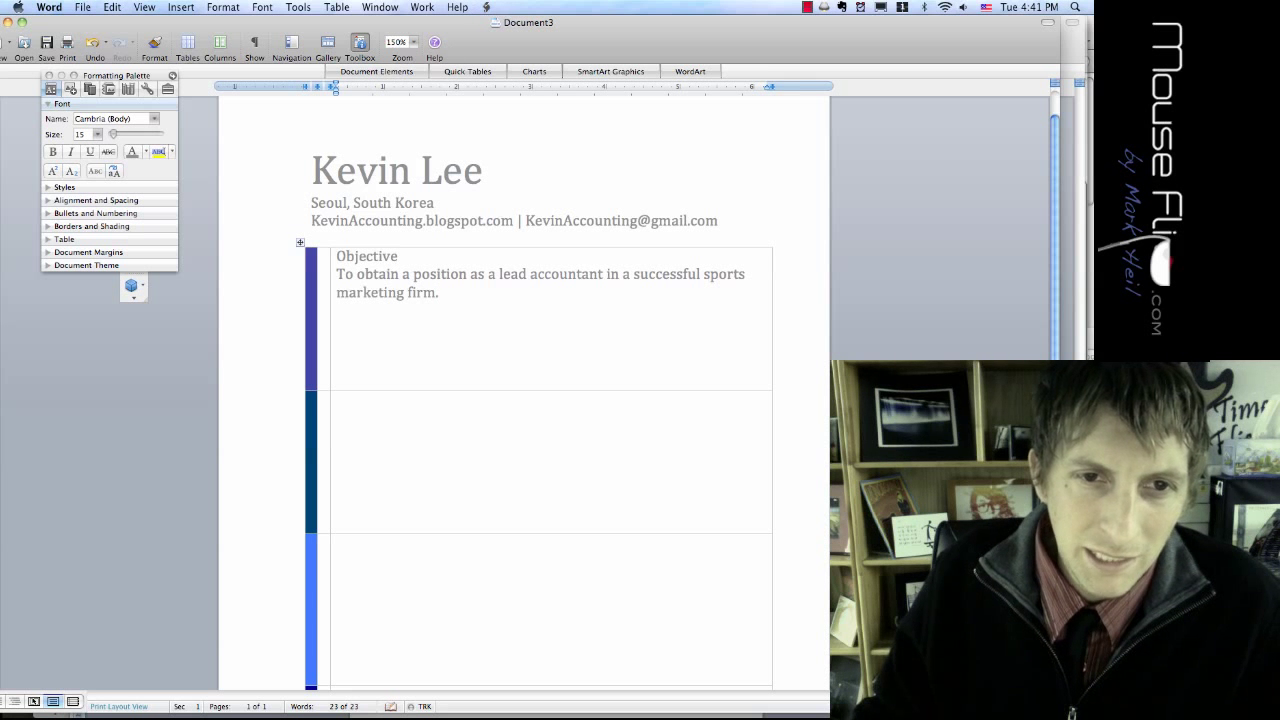
key(shift+Home)
key(shift+Up)
key(shift+Up)
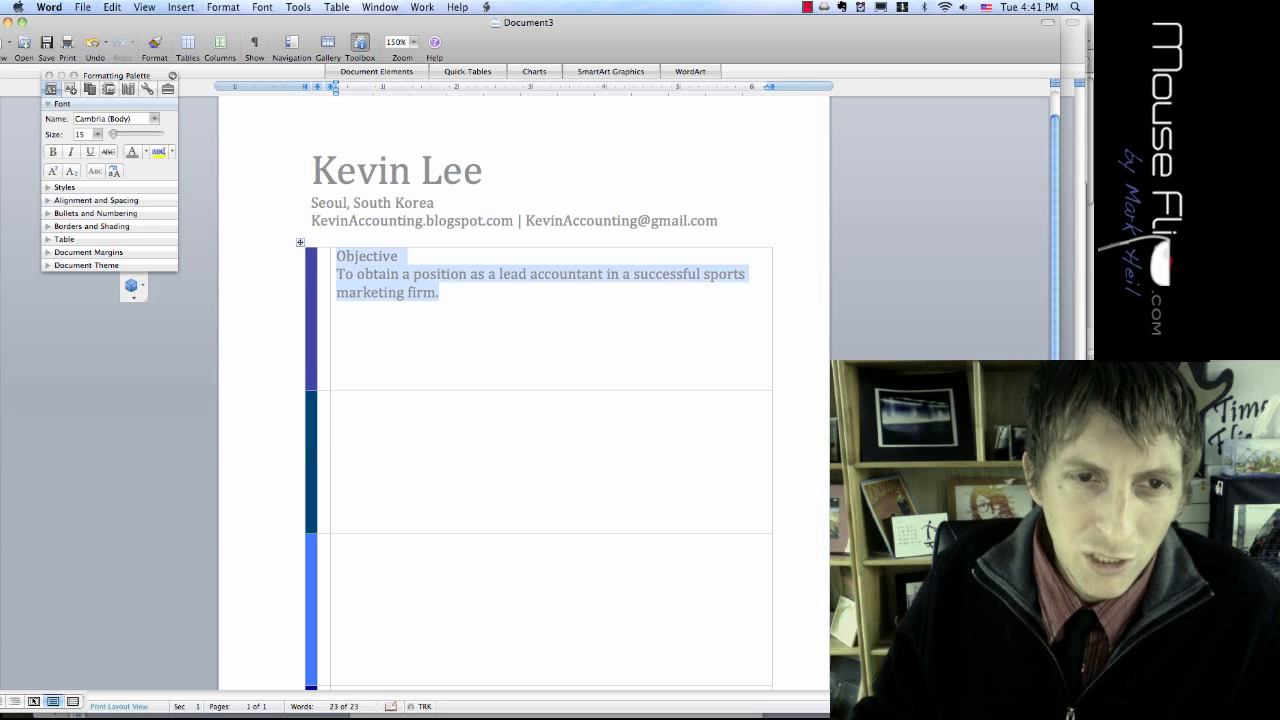
Step: Reduce the objective text to 12 pt and shorten the first row to fit
key(super+shift+comma)
key(super+shift+comma)
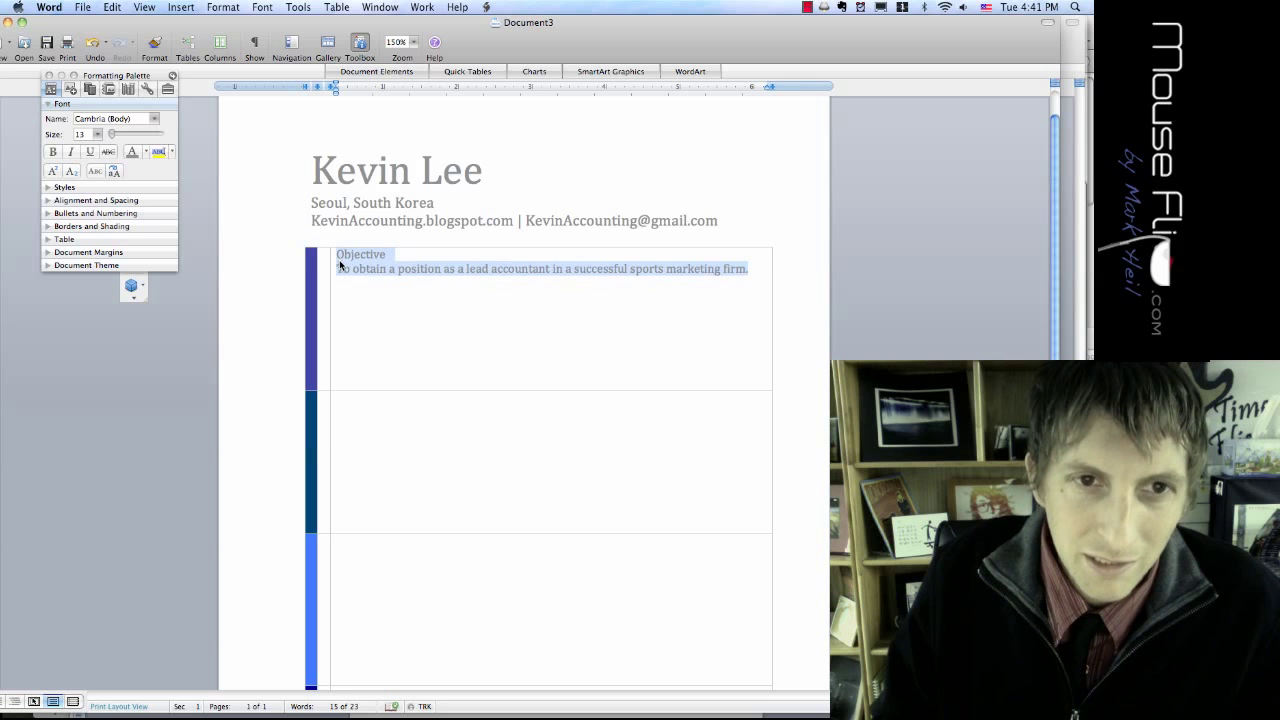
click(378, 365)
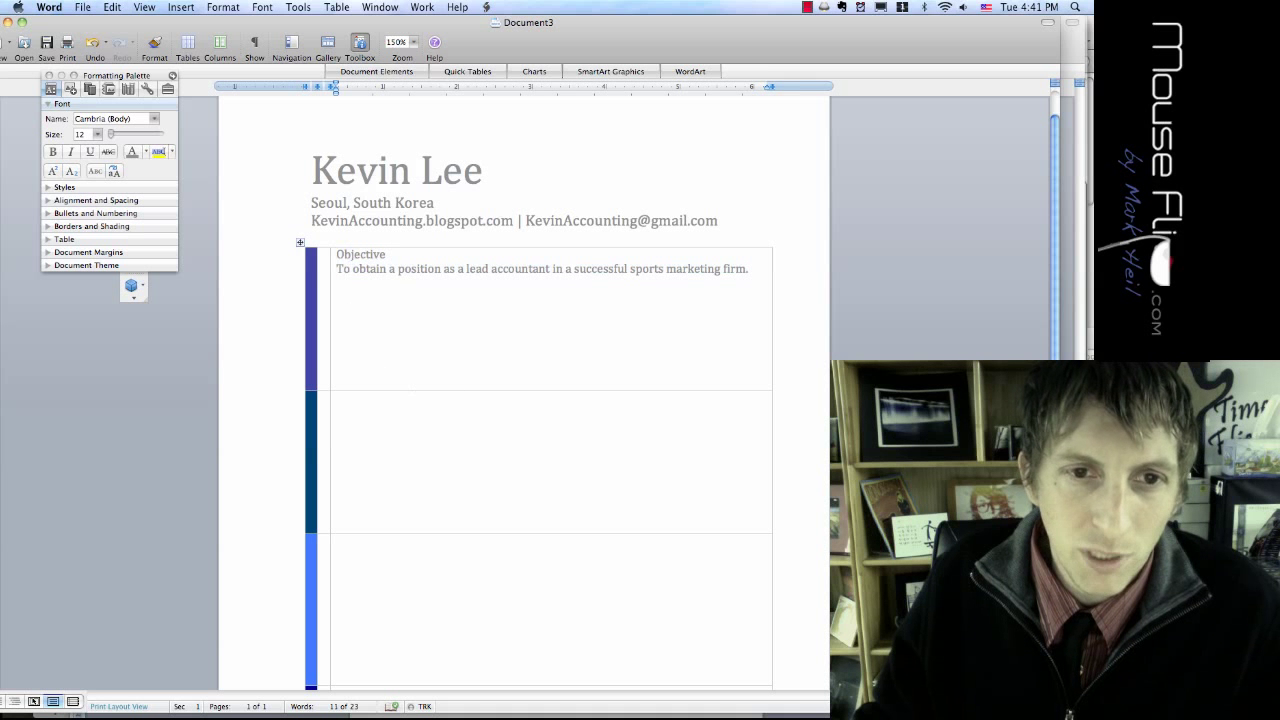
drag(398, 391, 401, 293)
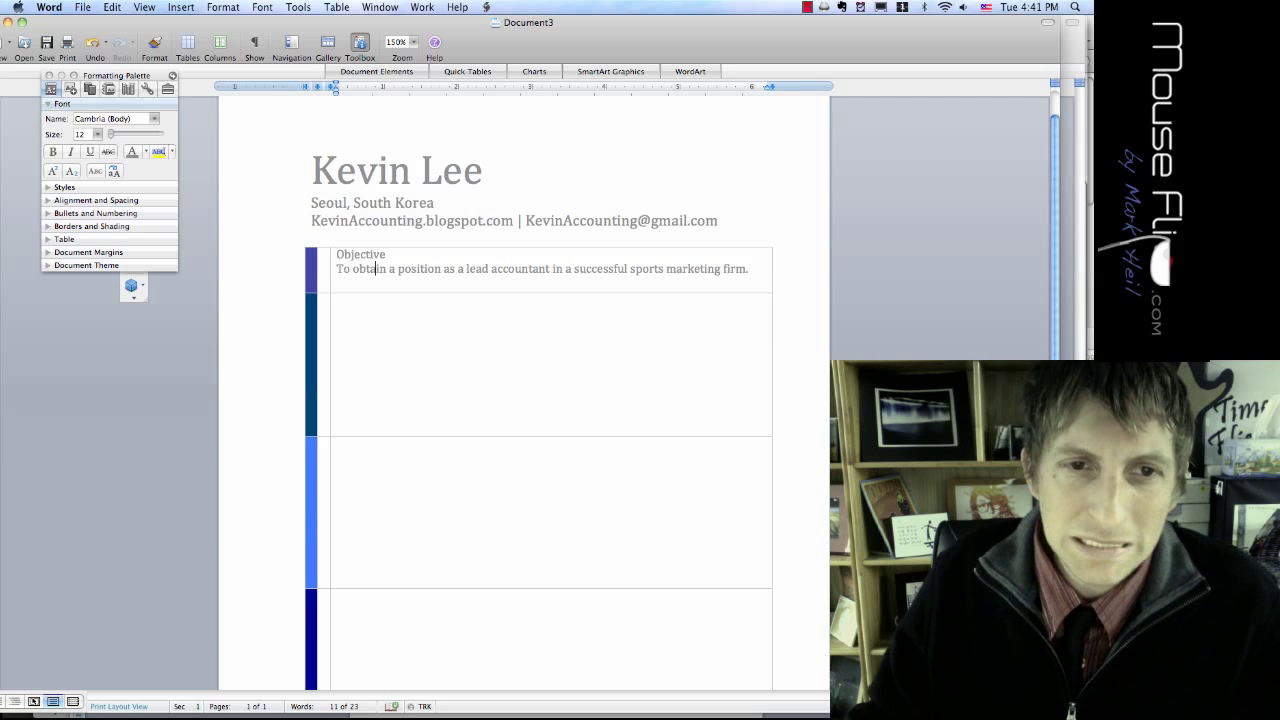
Step: Turn the objective text black and make the word Objective bold
drag(750, 268, 338, 256)
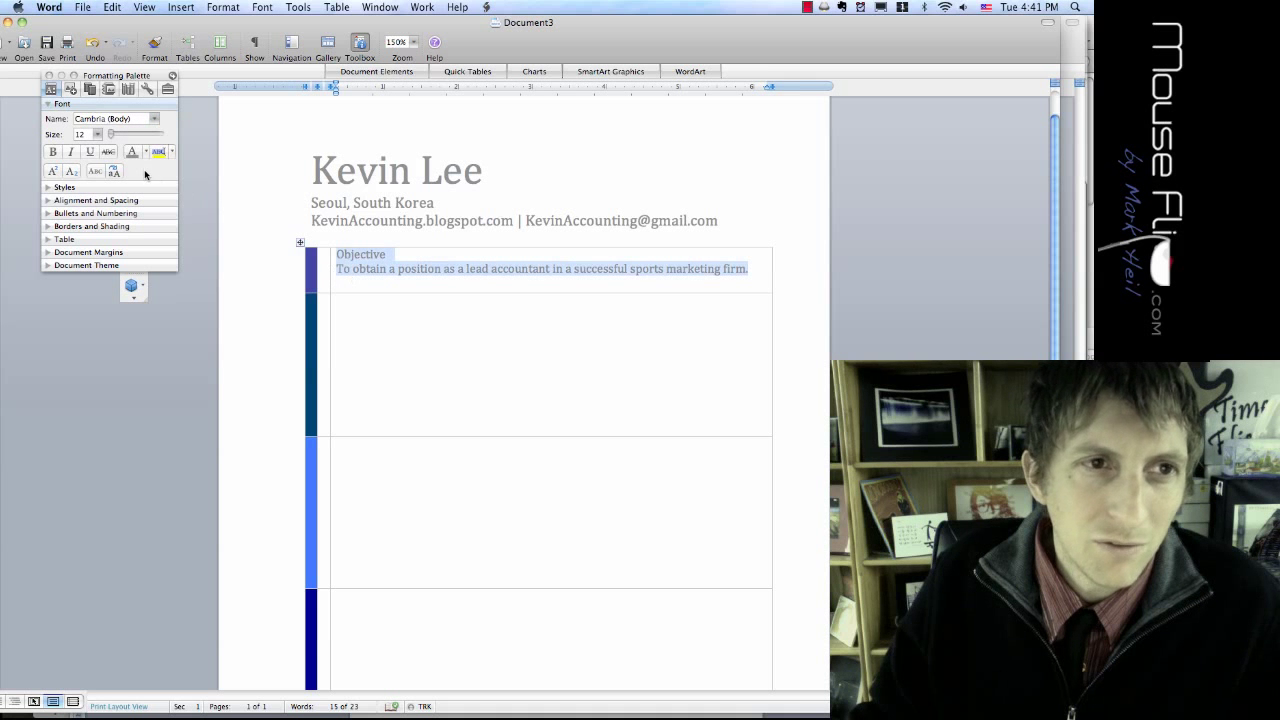
click(145, 152)
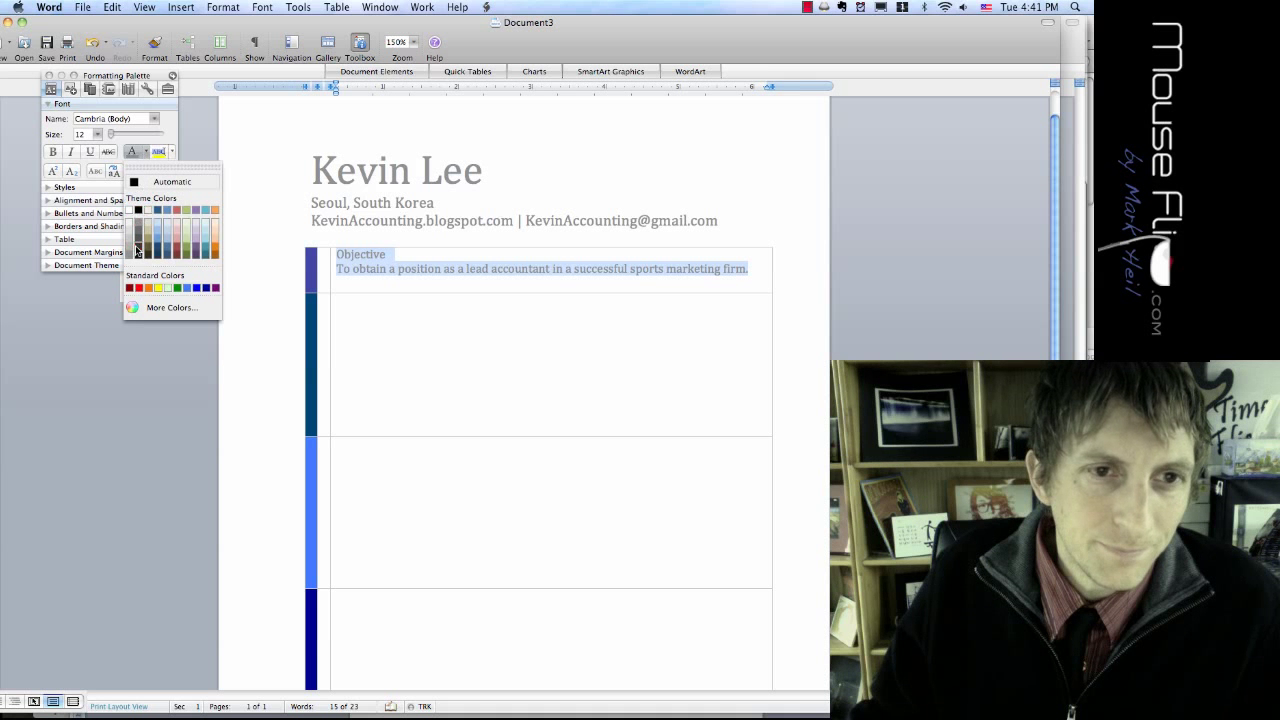
click(136, 248)
click(338, 302)
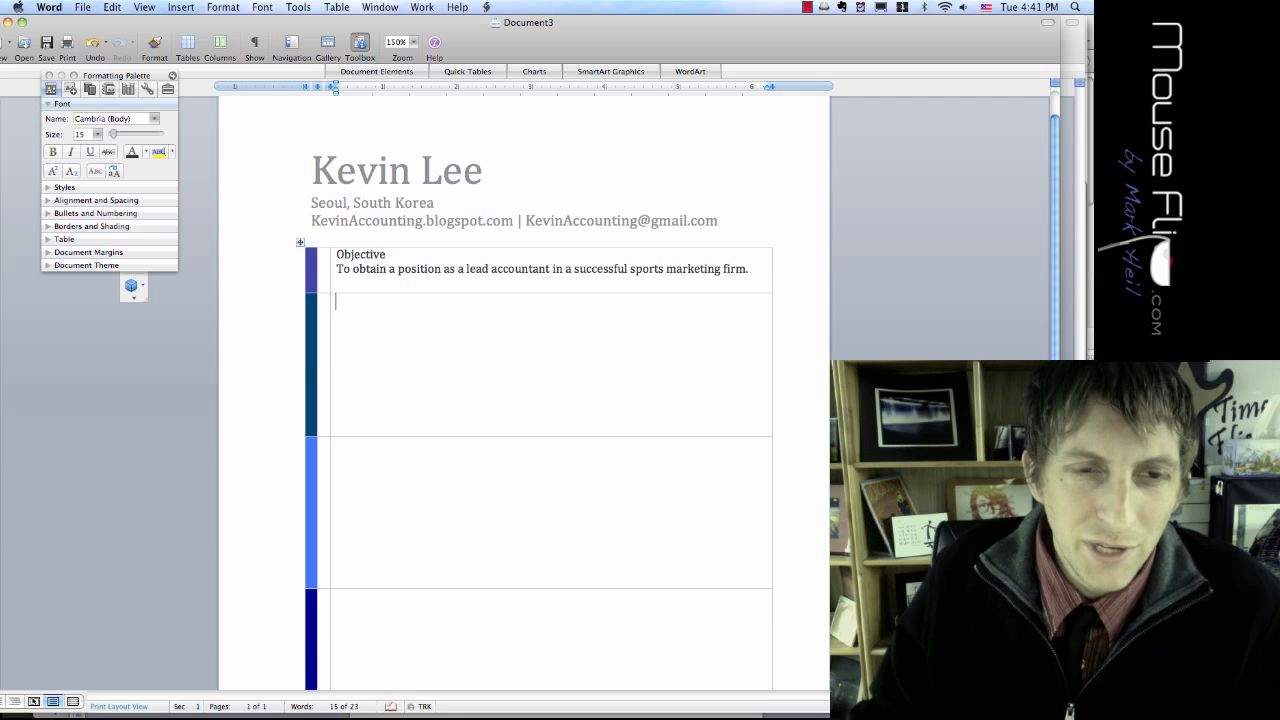
click(332, 260)
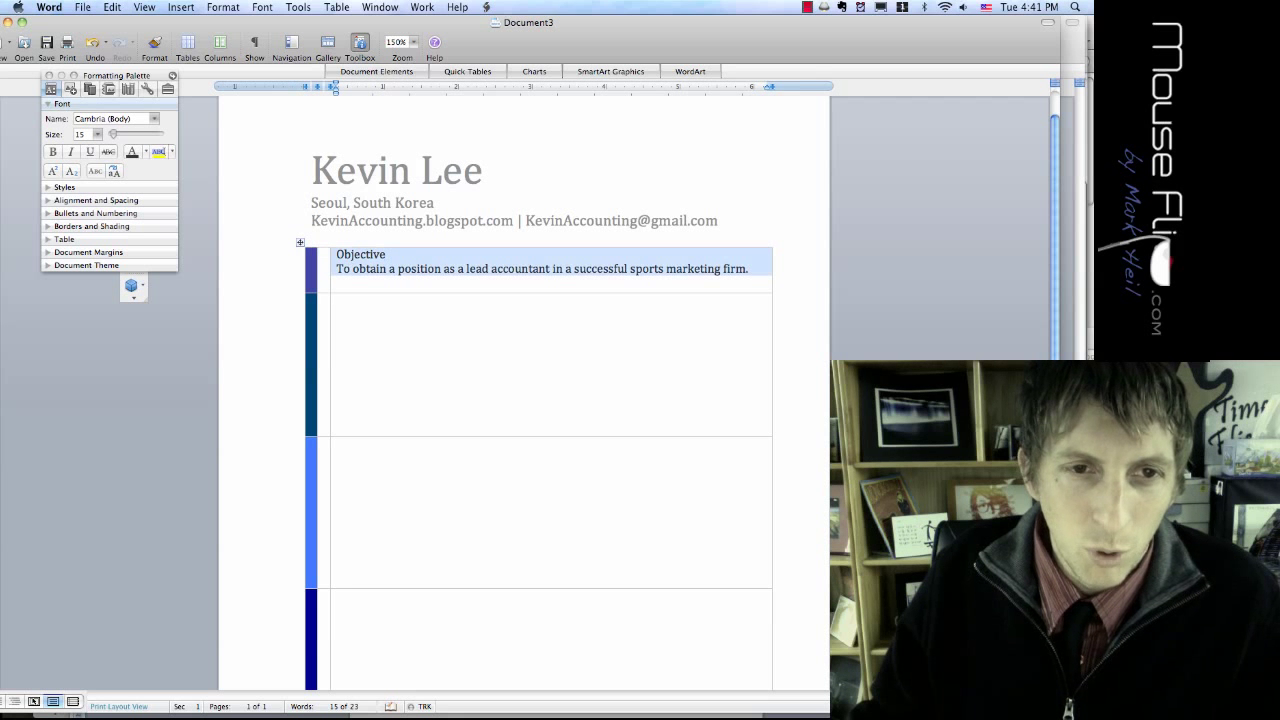
double_click(347, 256)
key(super+b)
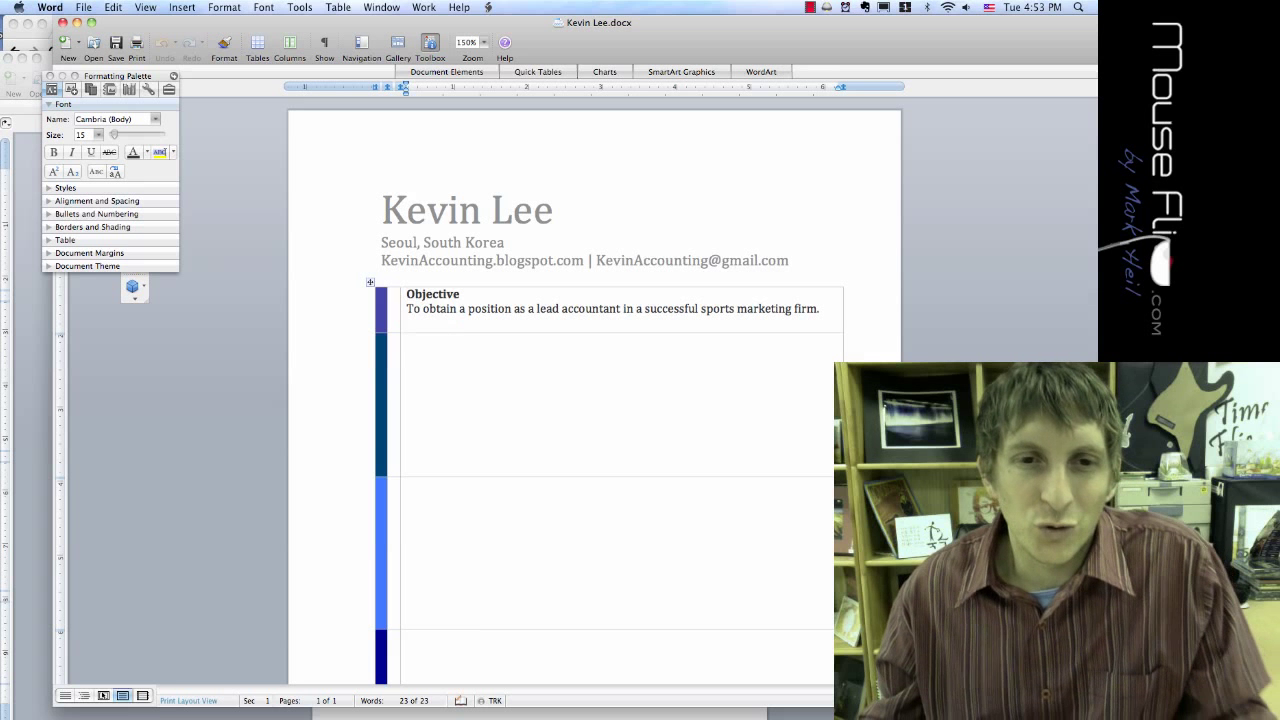
Step: Type 'Experience' as a heading in the second table row and select it
double_click(442, 296)
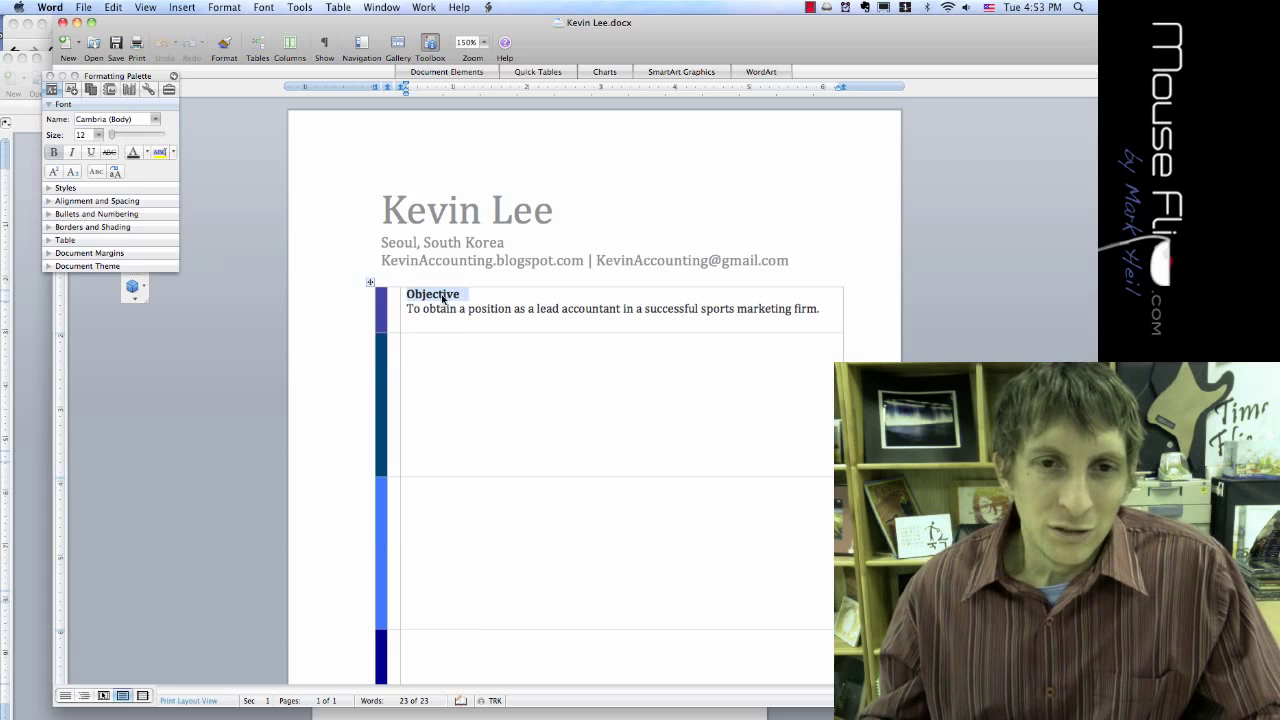
click(442, 297)
double_click(460, 294)
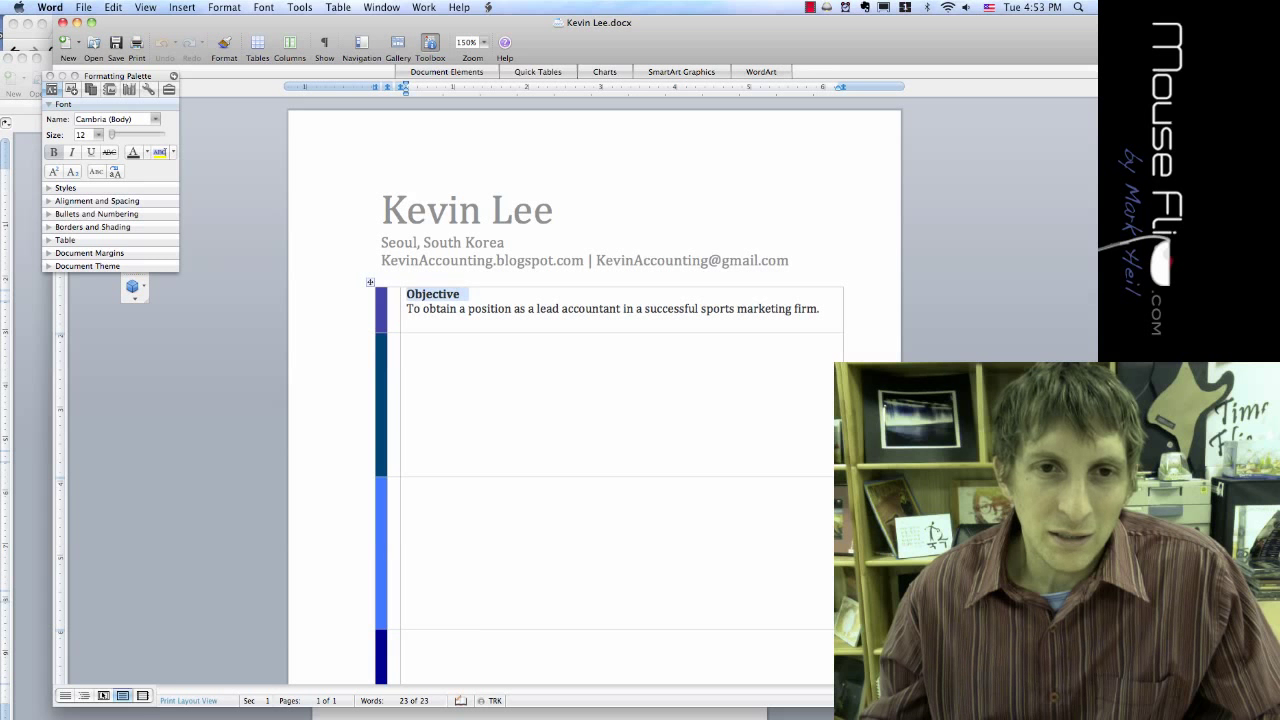
click(407, 341)
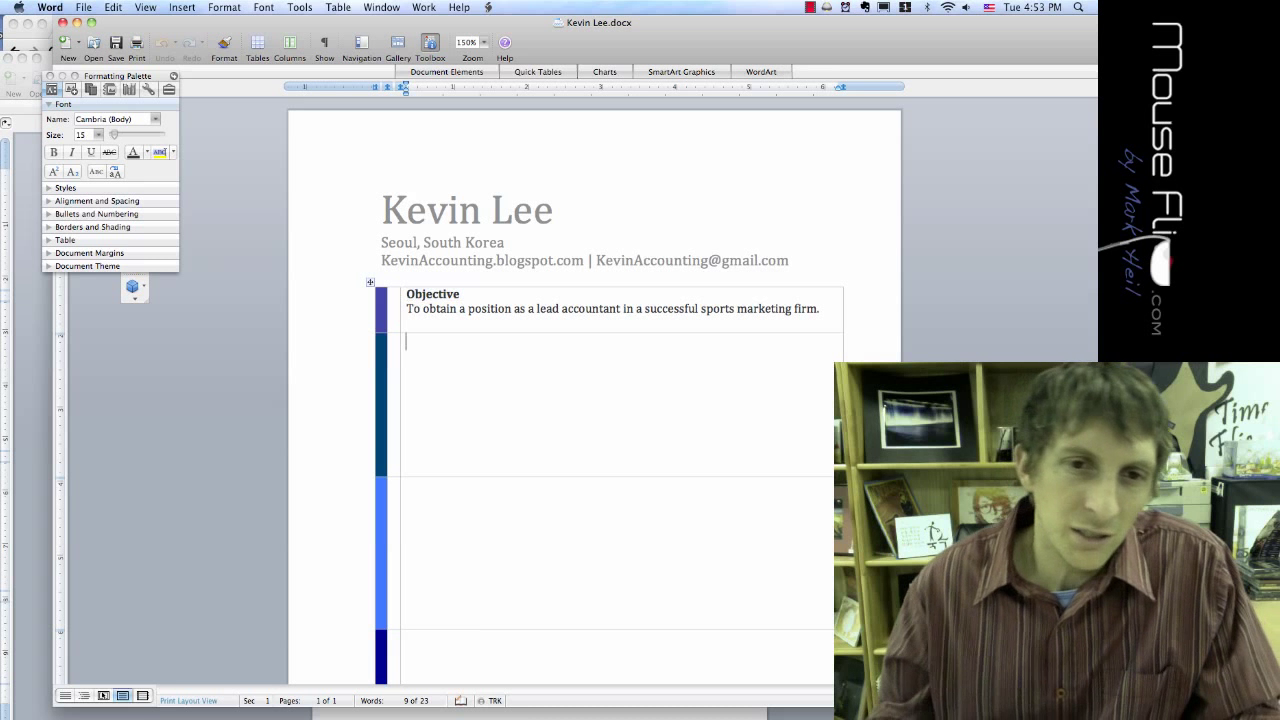
text(Ex)
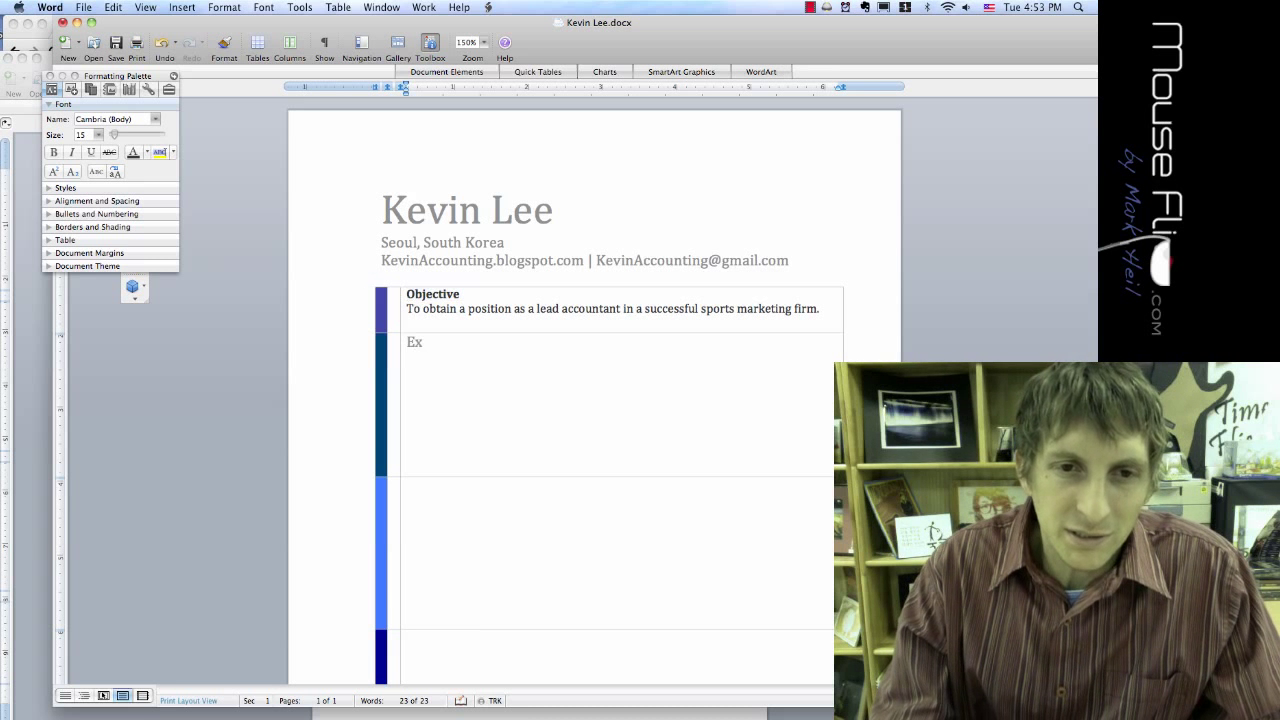
text(perience)
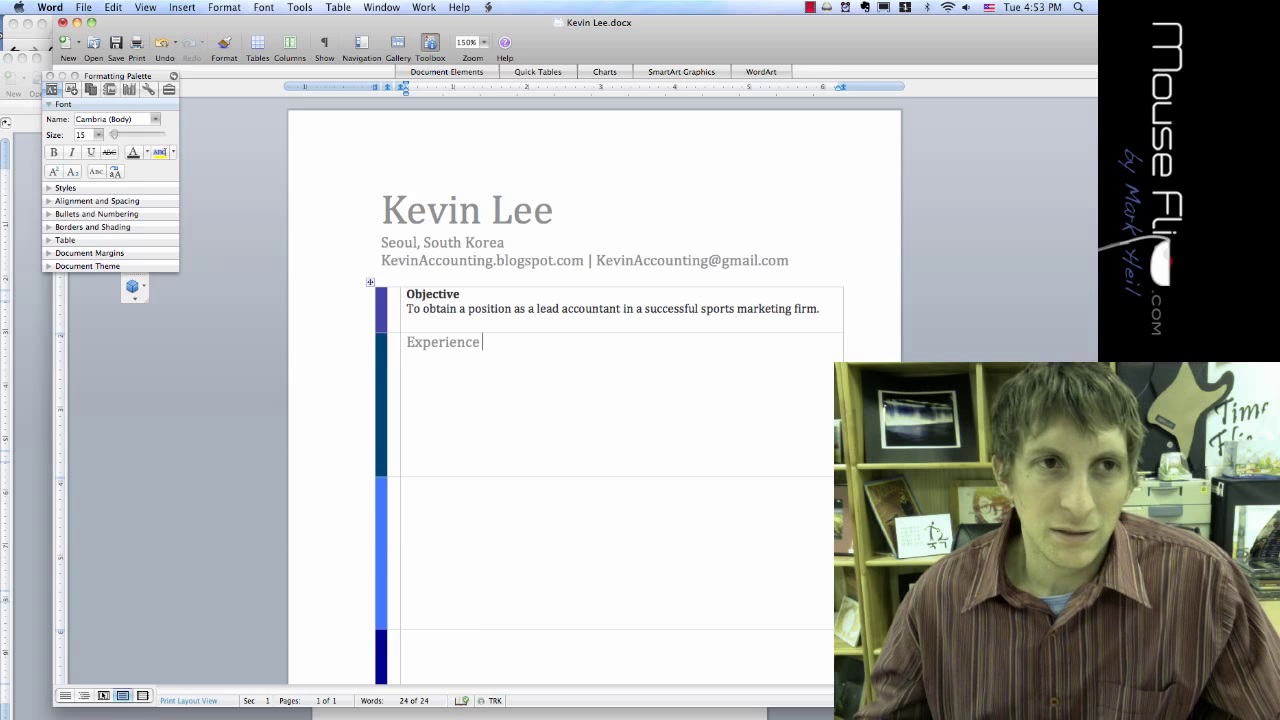
key(Return)
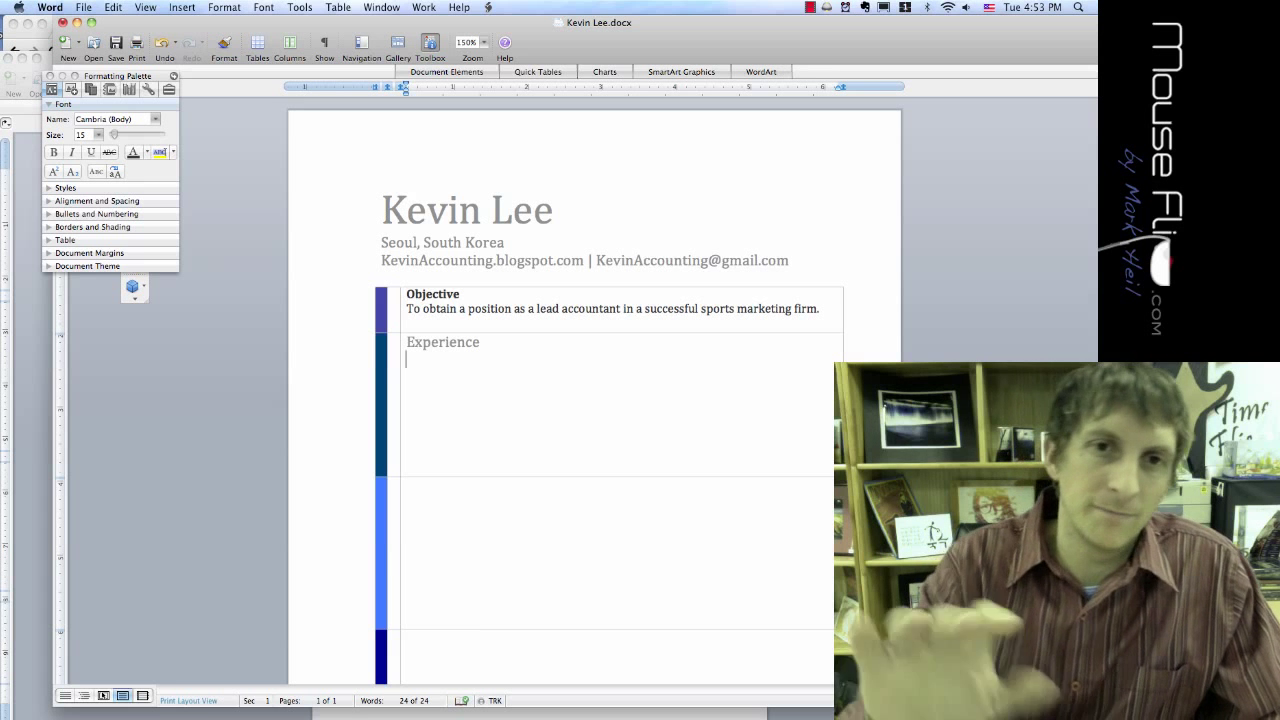
drag(481, 342, 405, 342)
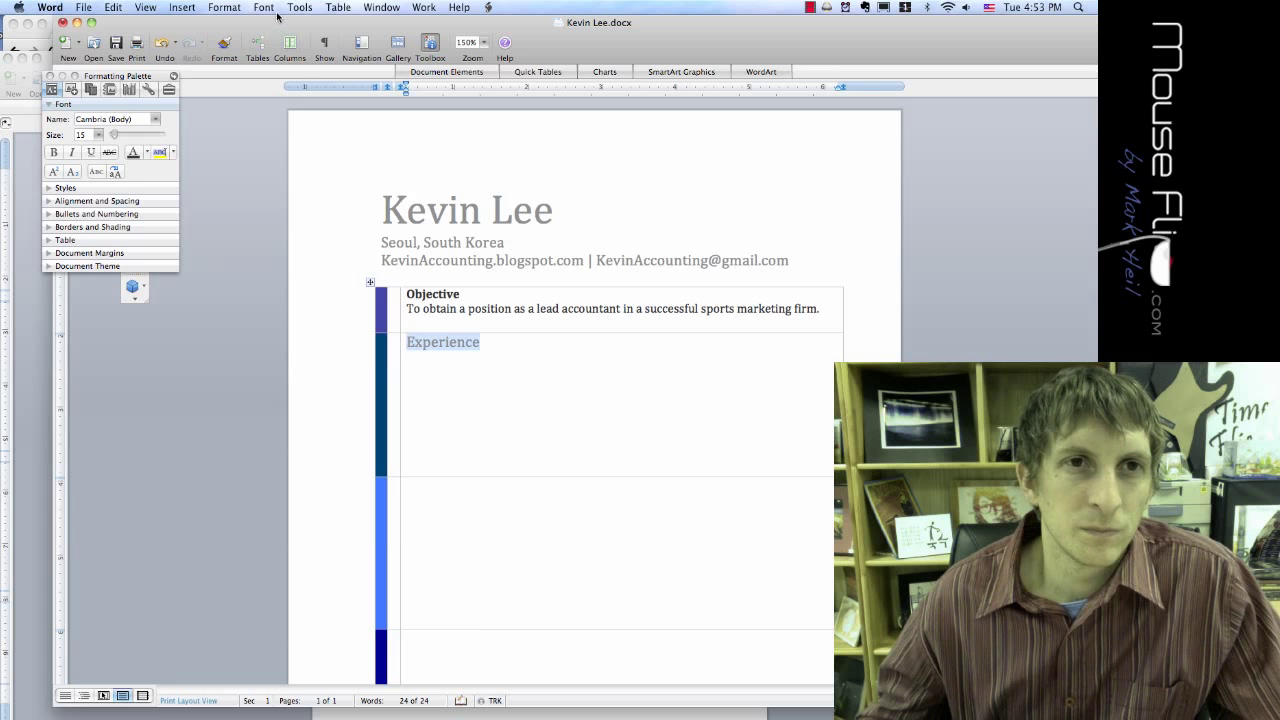
Step: Look through the Experience cell's context menu and the menu bar commands
click(433, 343)
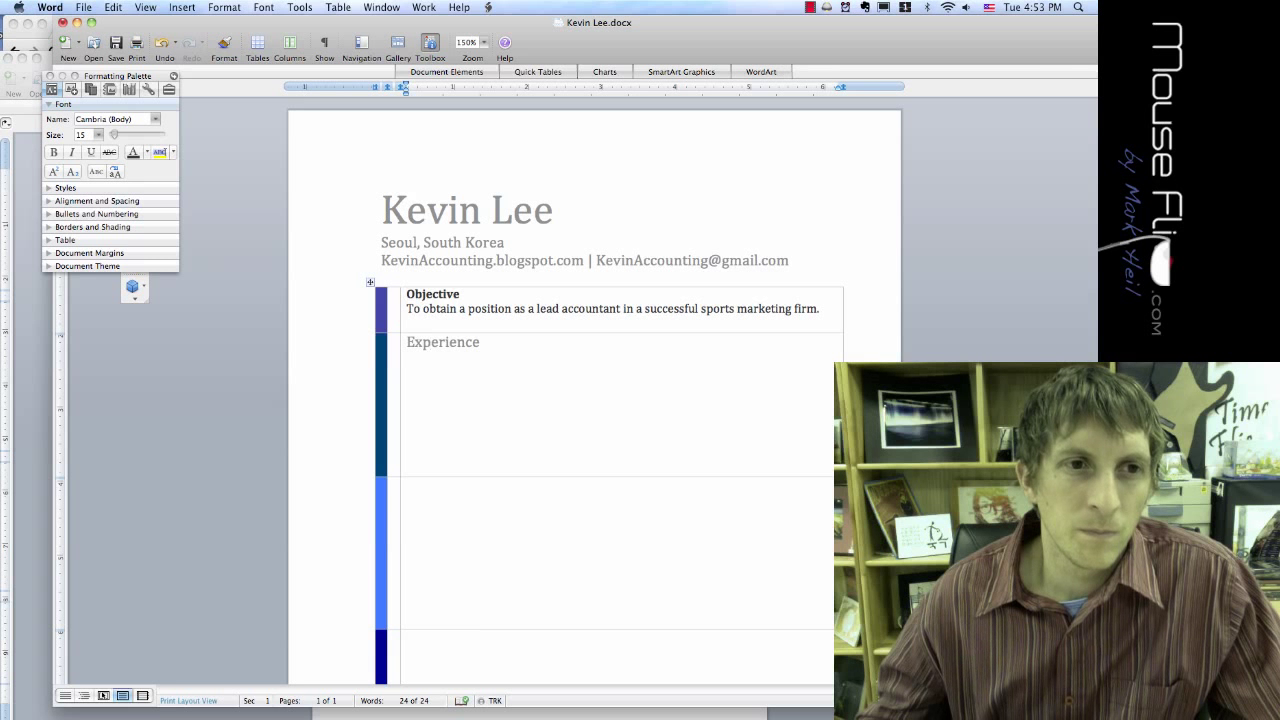
right_click(434, 345)
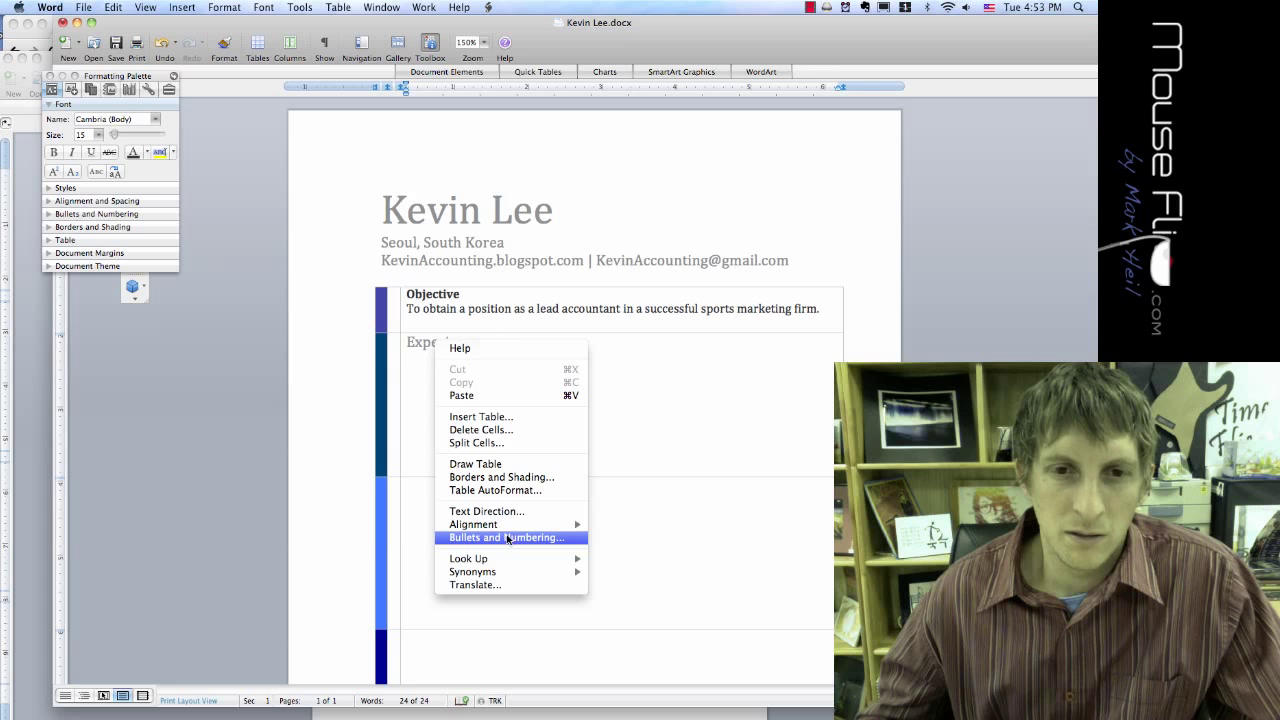
click(606, 443)
click(394, 12)
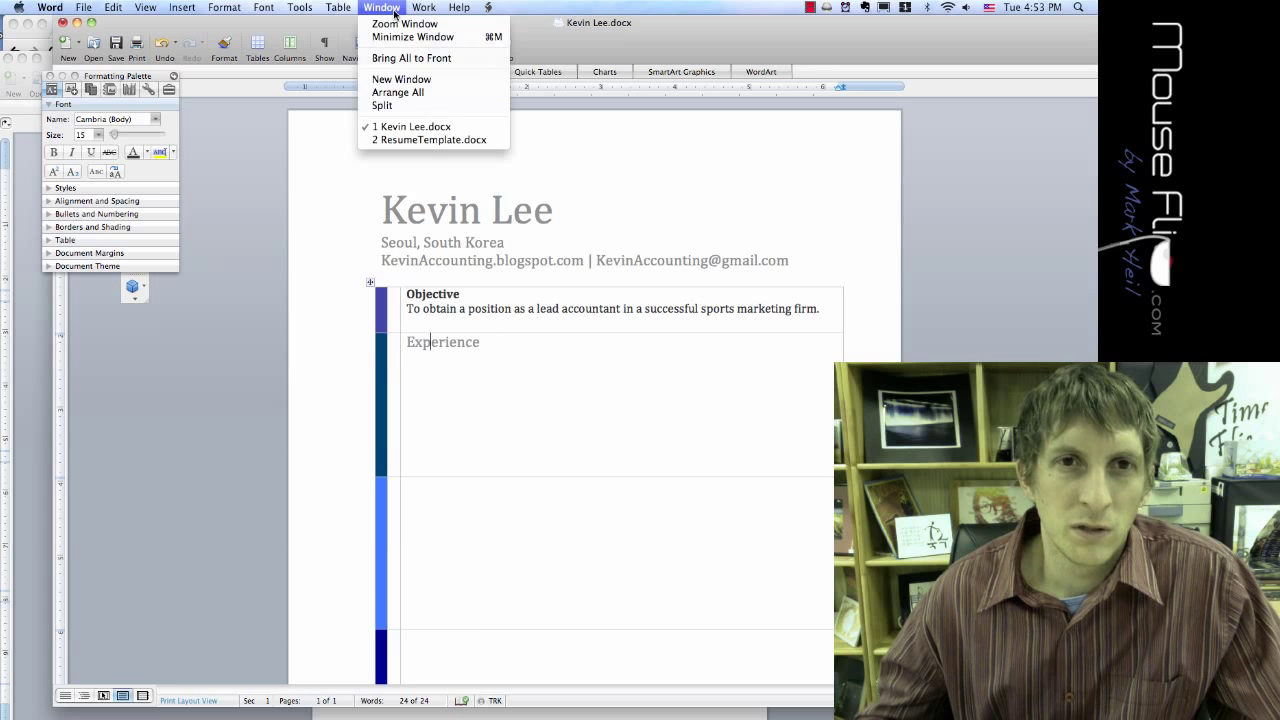
mouse_move(299, 7)
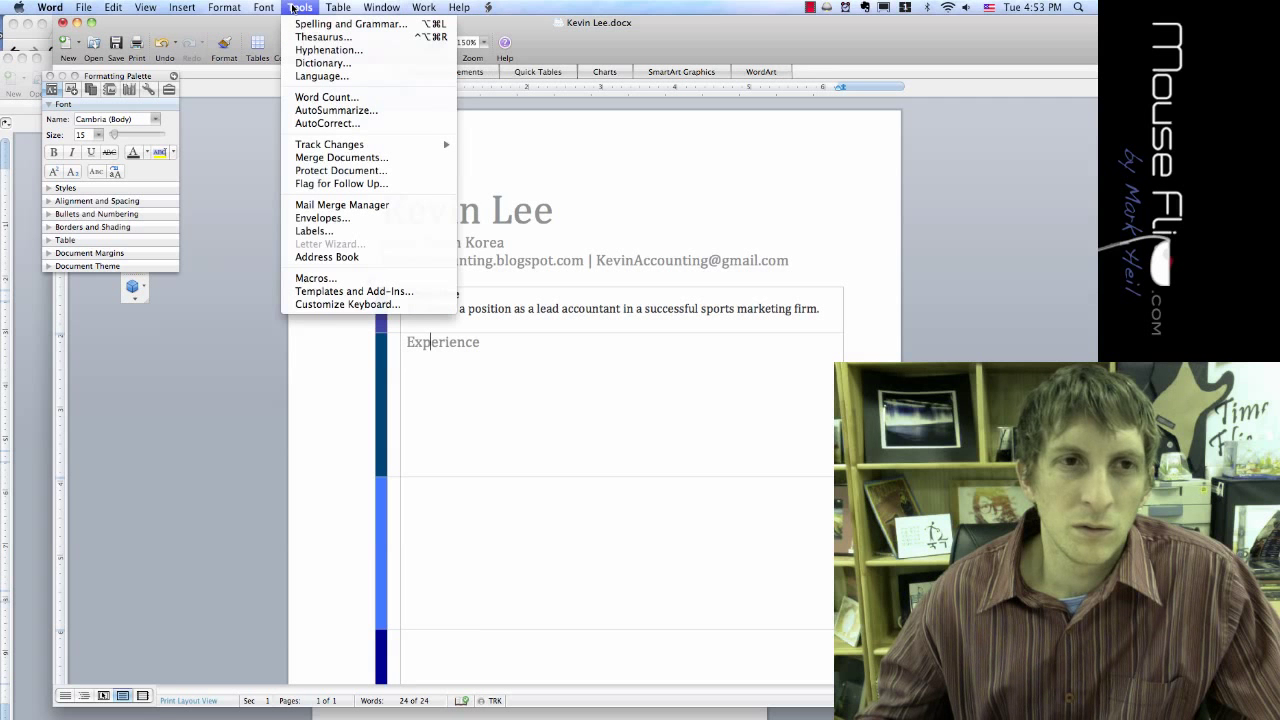
mouse_move(134, 8)
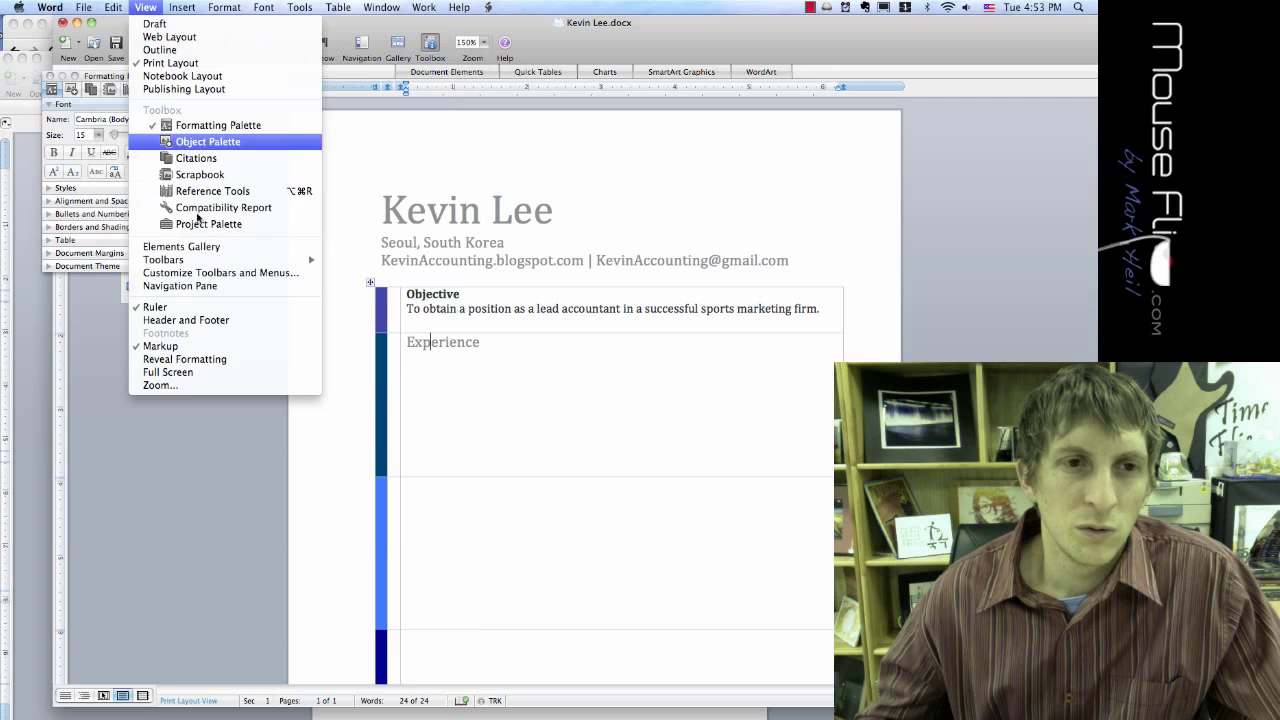
mouse_move(204, 264)
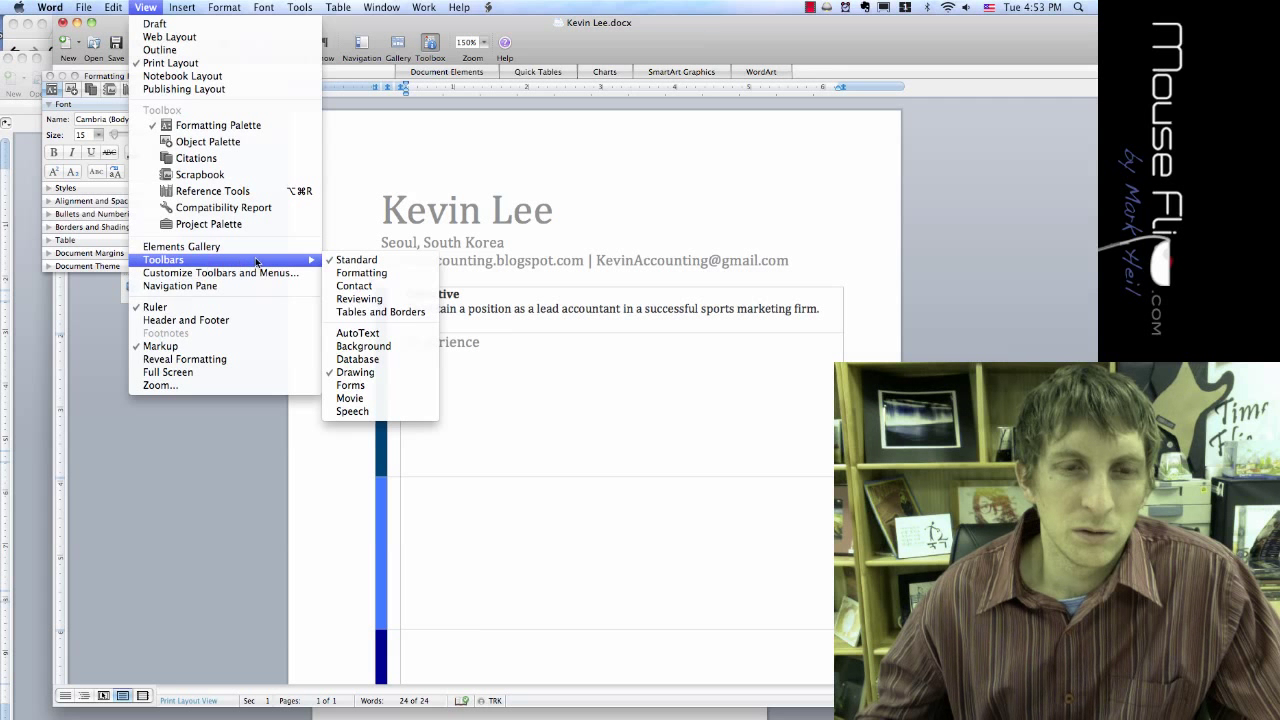
Step: Open and dismiss the AutoText tools, then select the word Experience
click(396, 335)
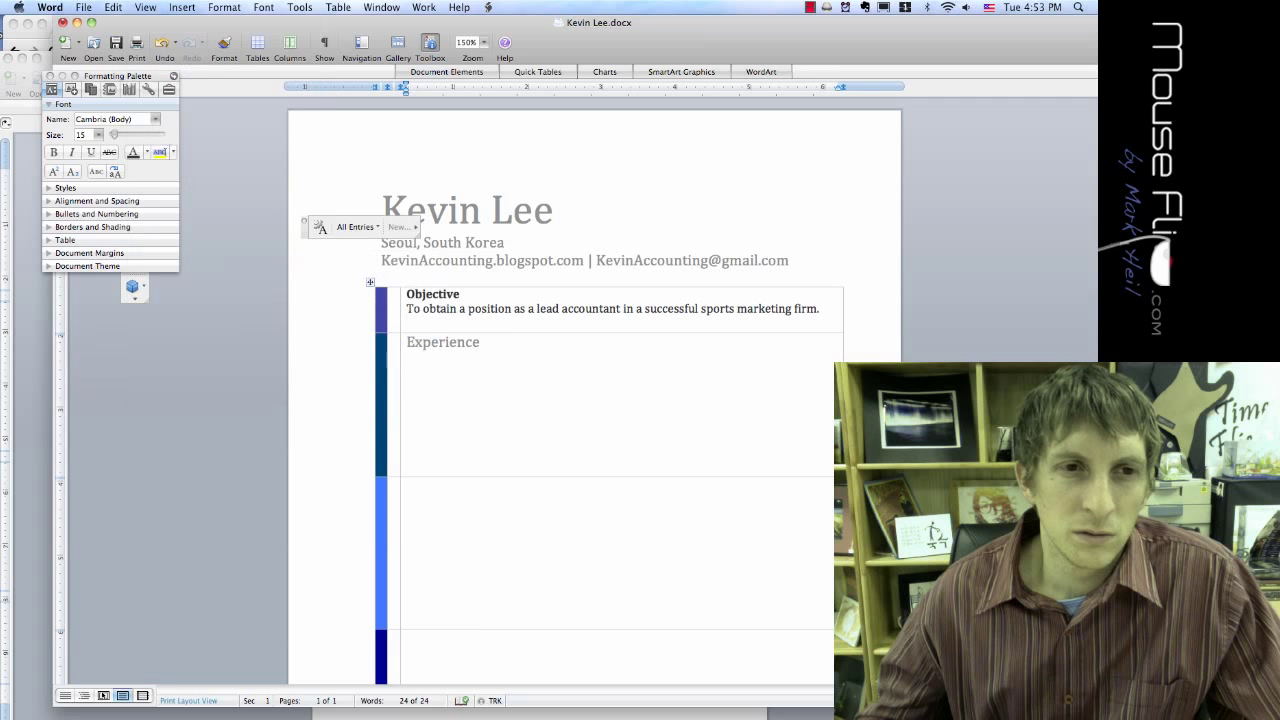
click(303, 223)
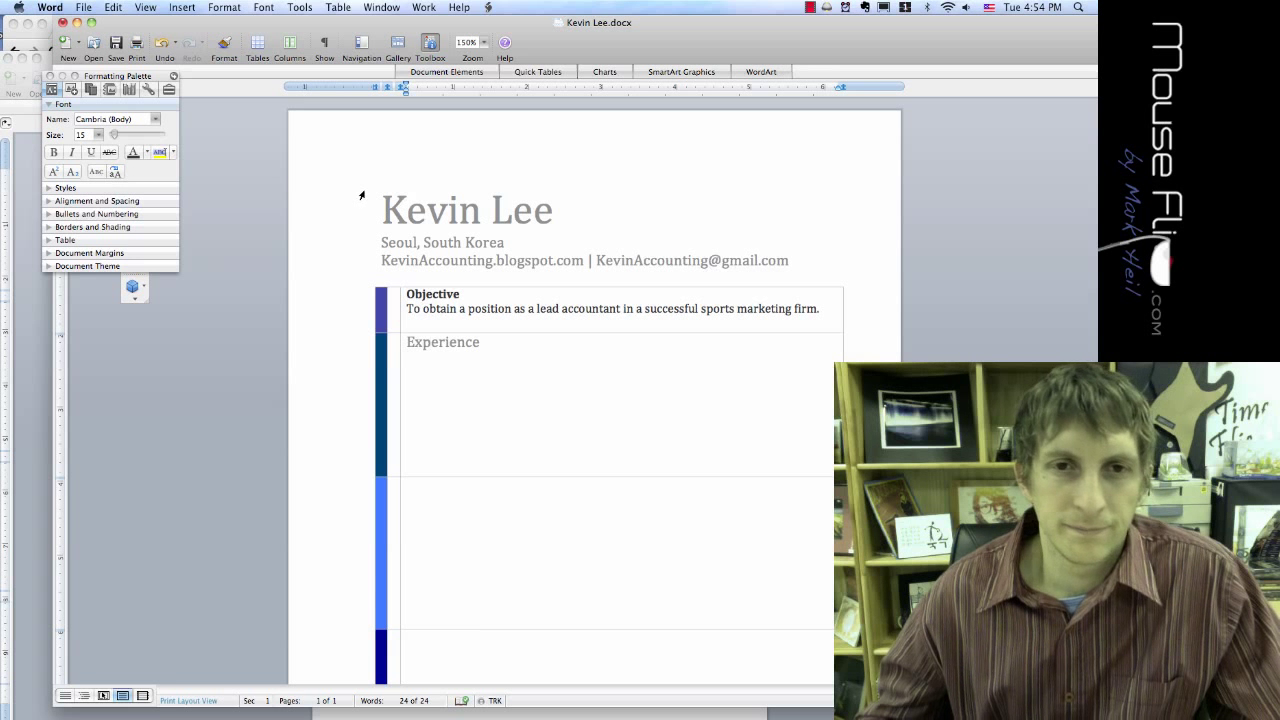
double_click(440, 345)
key(super+c)
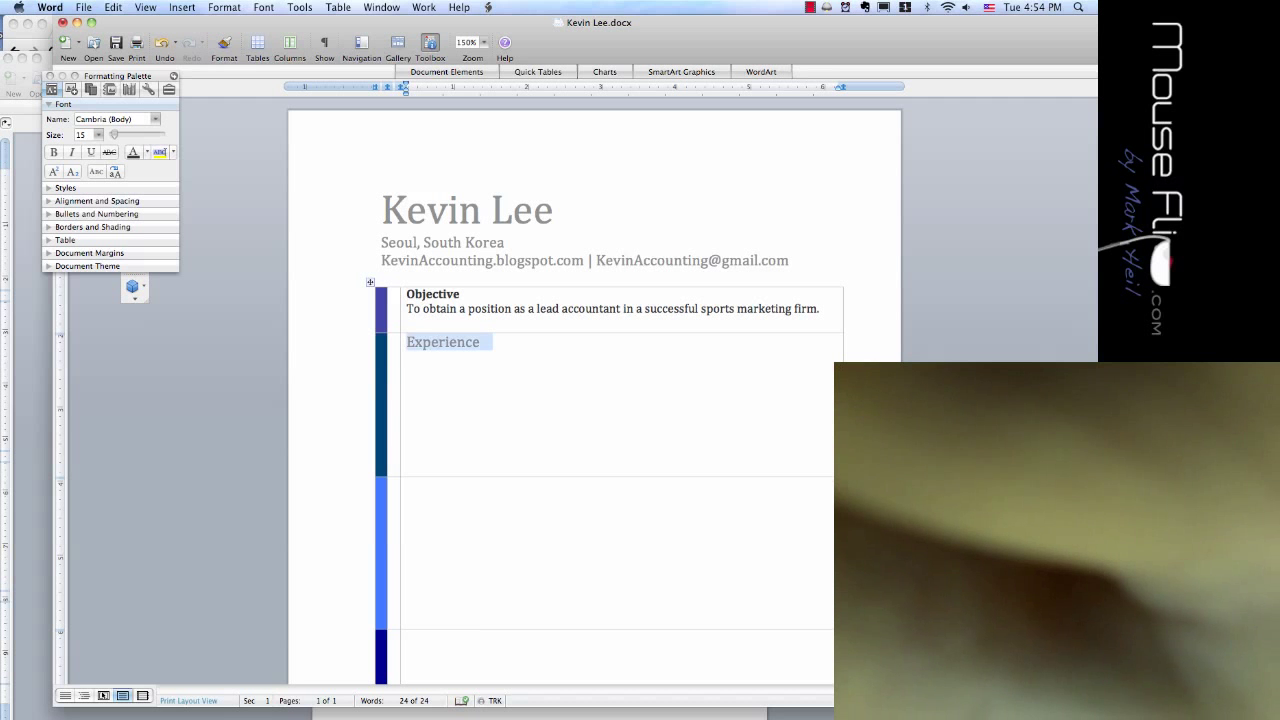
Step: Re-paste the Experience heading and set it to small caps
key(BackSpace)
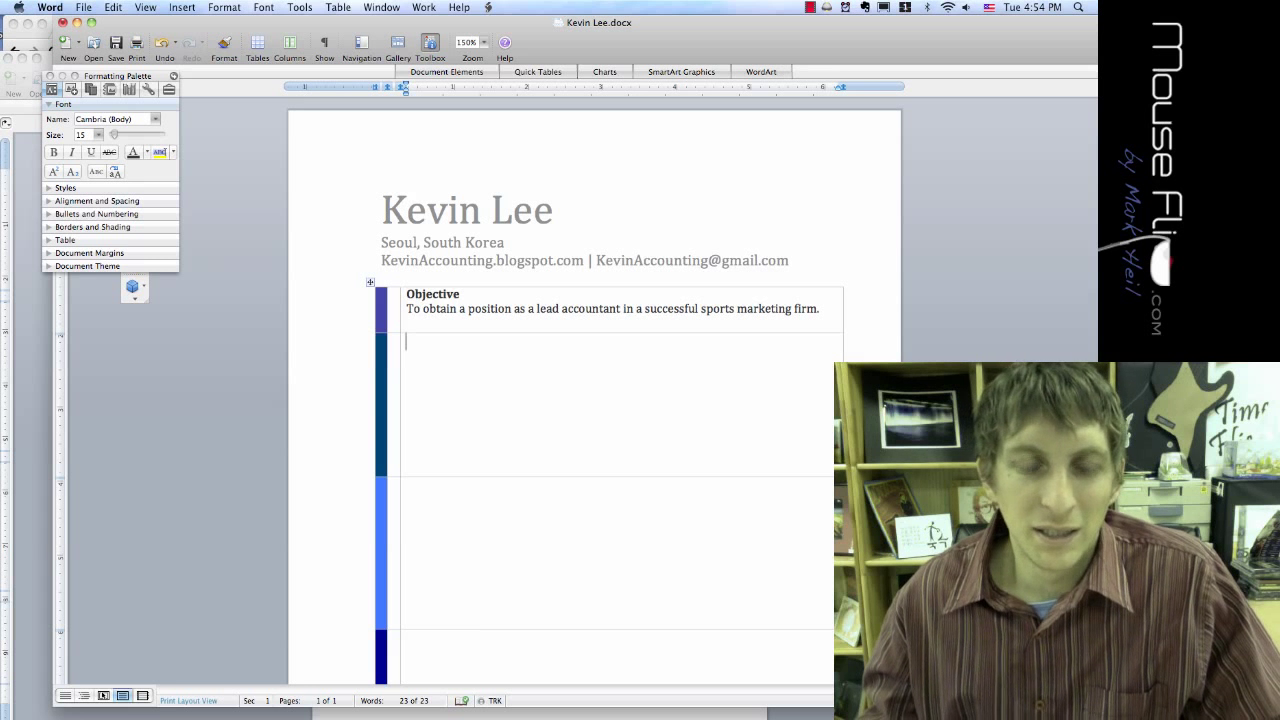
key(super+v)
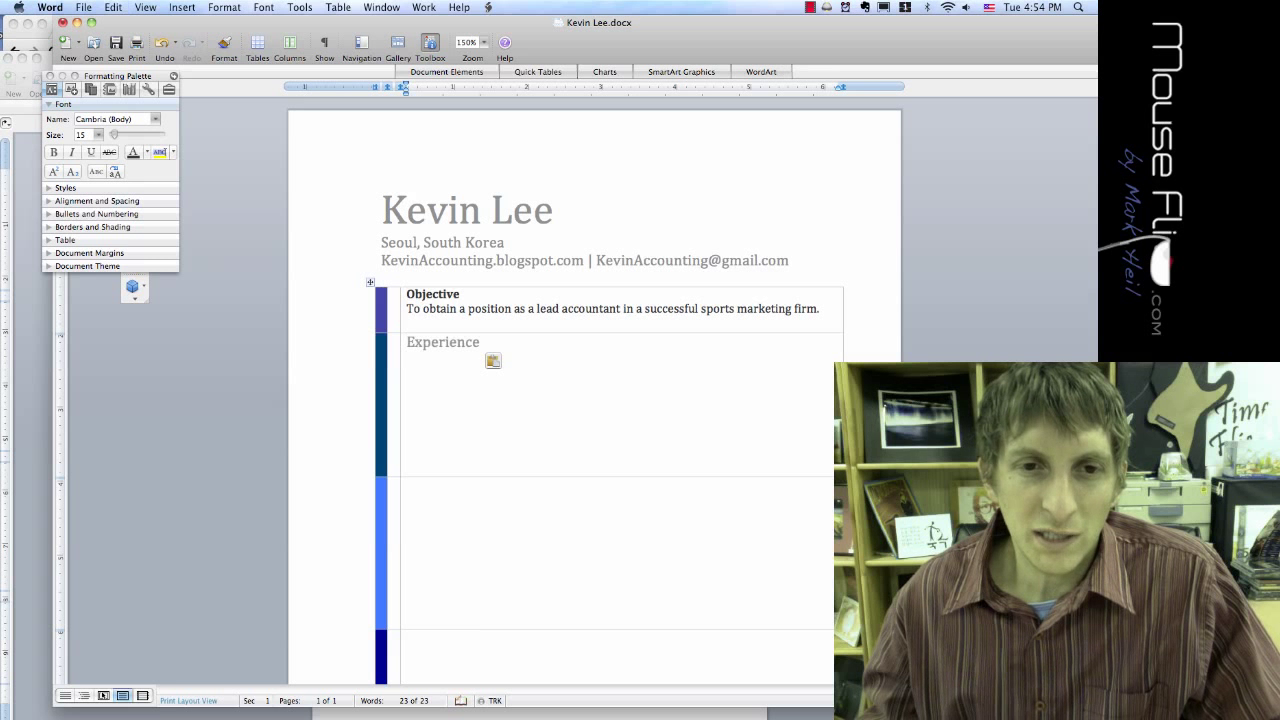
drag(493, 342, 409, 344)
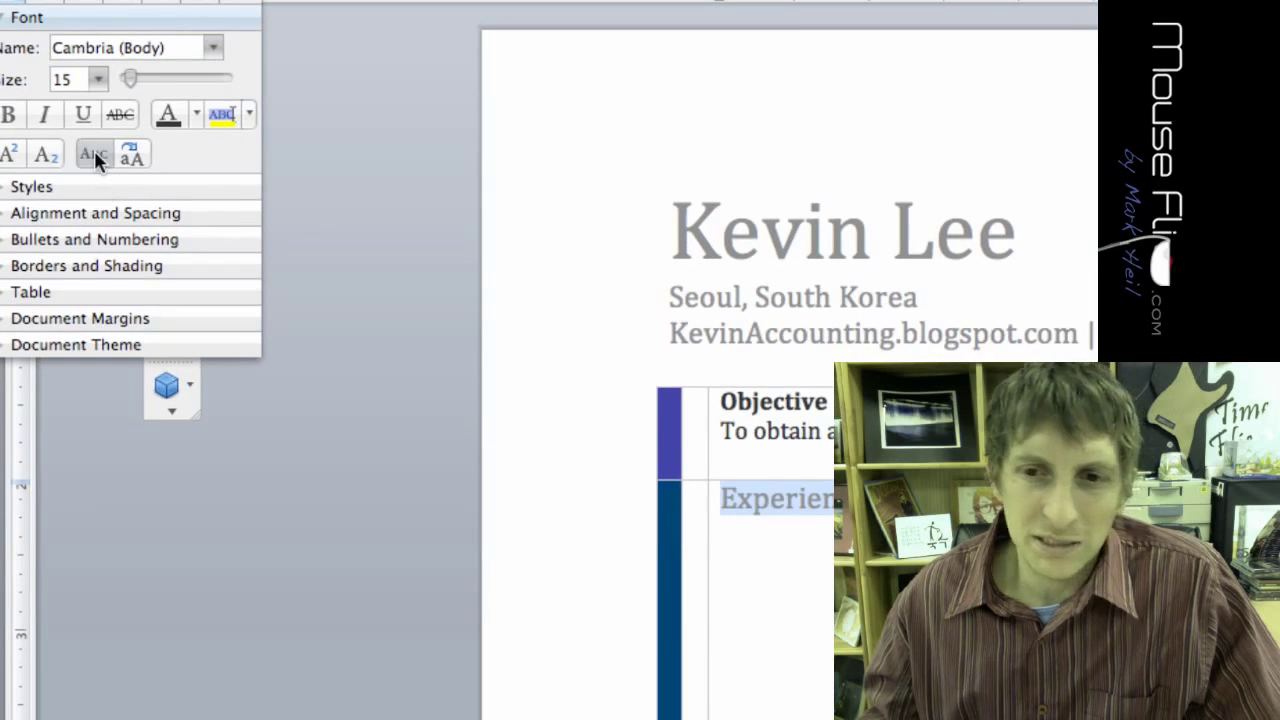
click(94, 157)
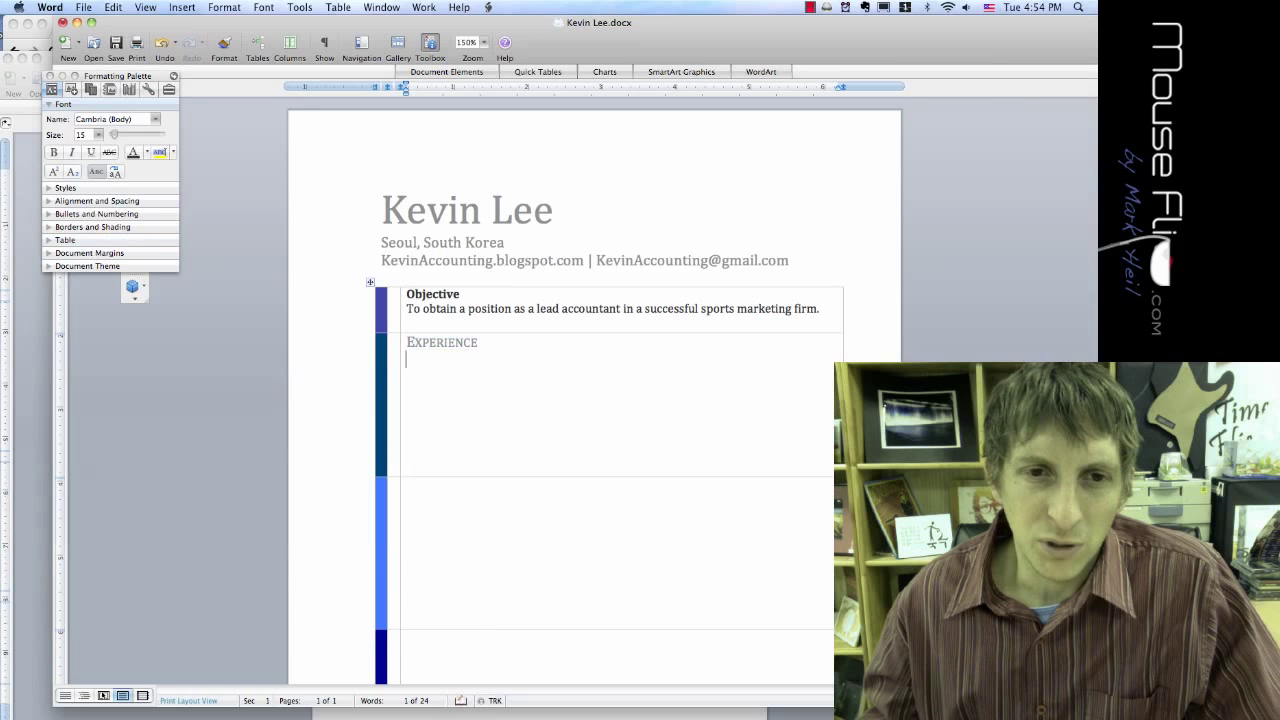
text(f)
key(BackSpace)
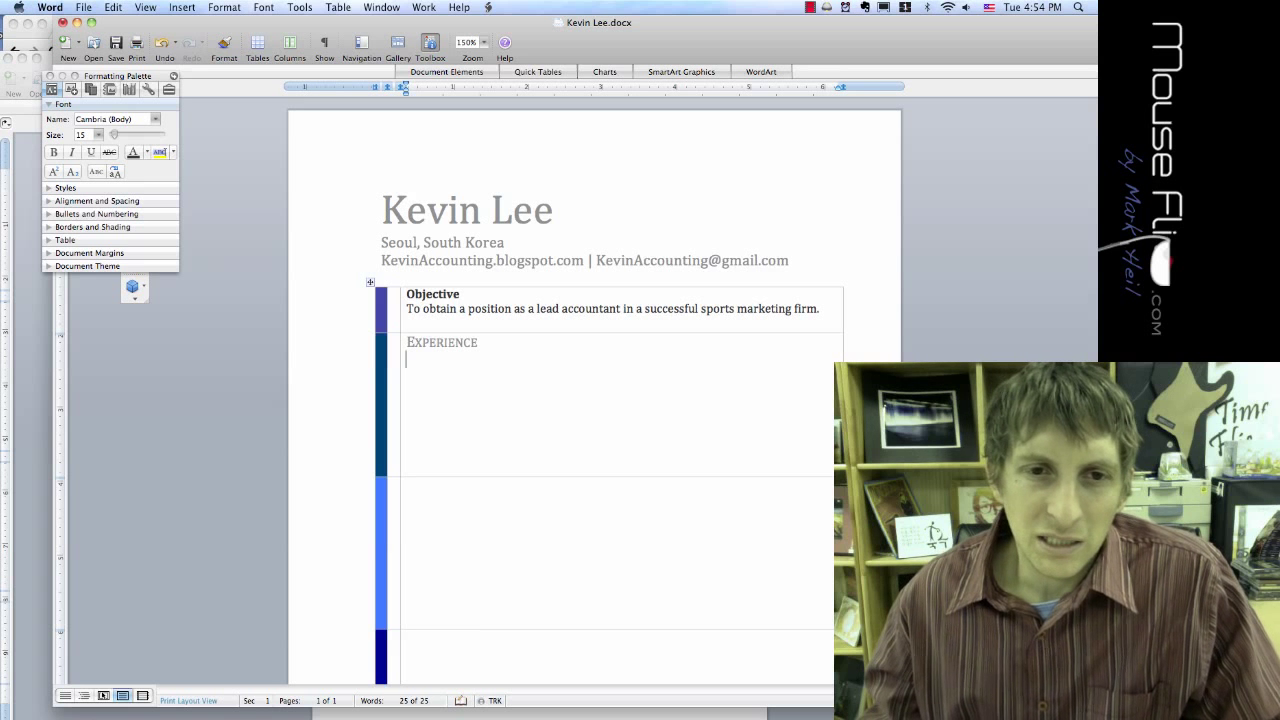
Step: Zoom the page to 200% and make the Experience heading bold
drag(561, 25, 507, 27)
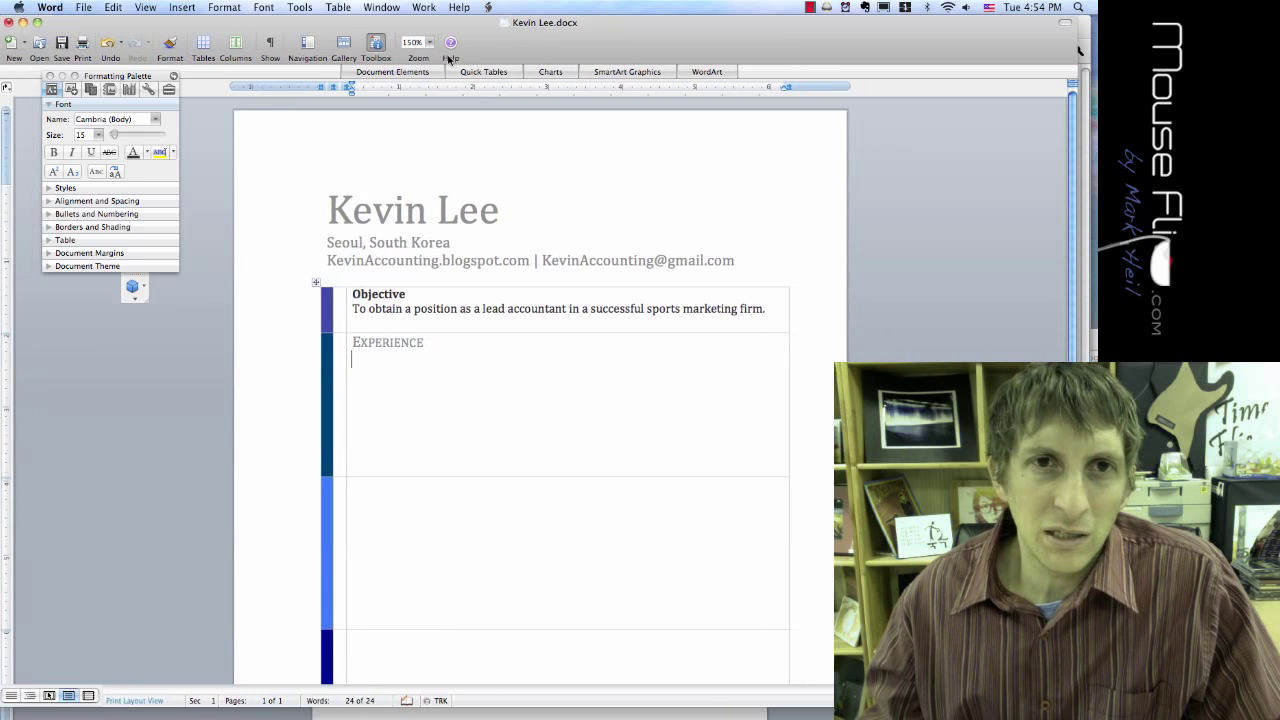
click(429, 42)
click(425, 63)
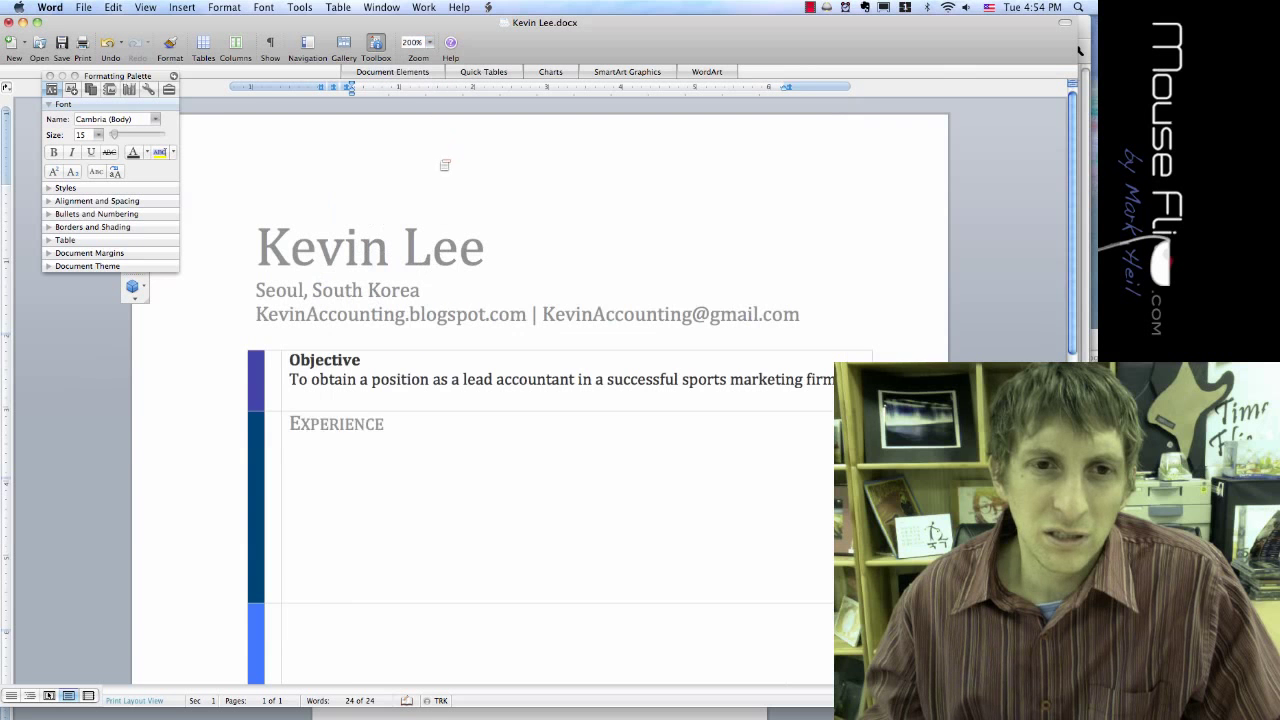
scroll(445, 165, down, 2)
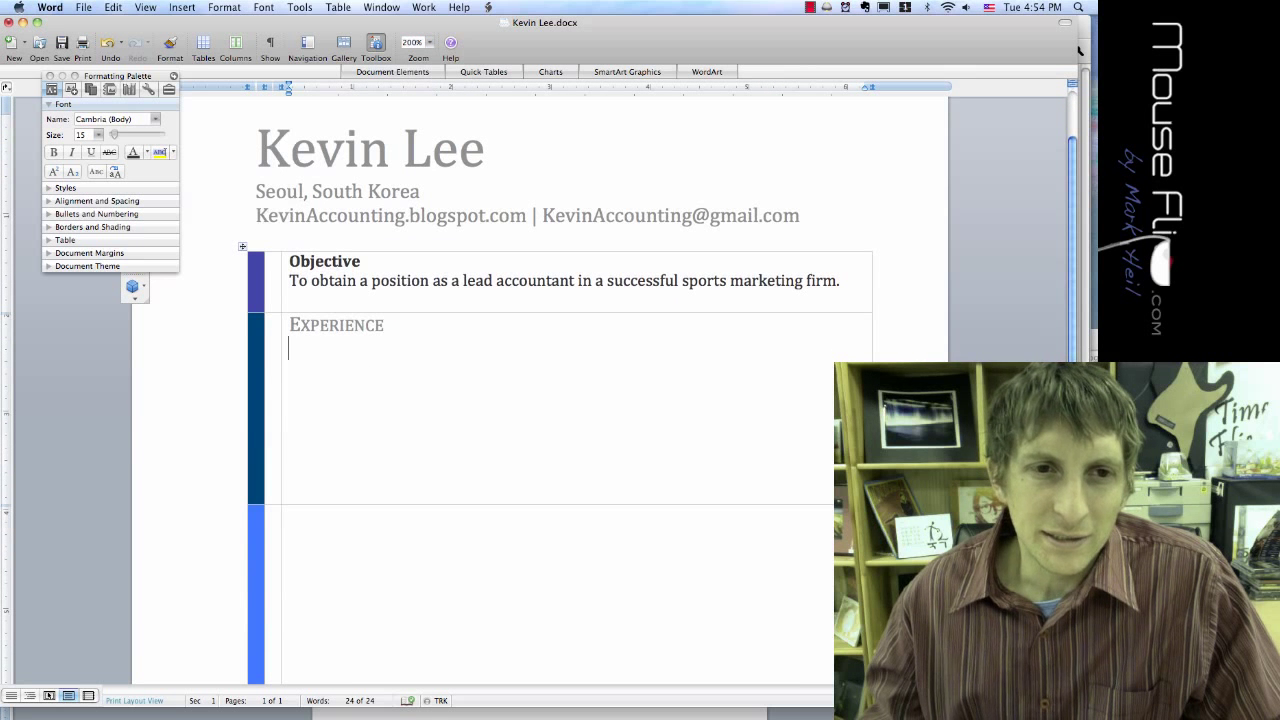
key(shift+Up)
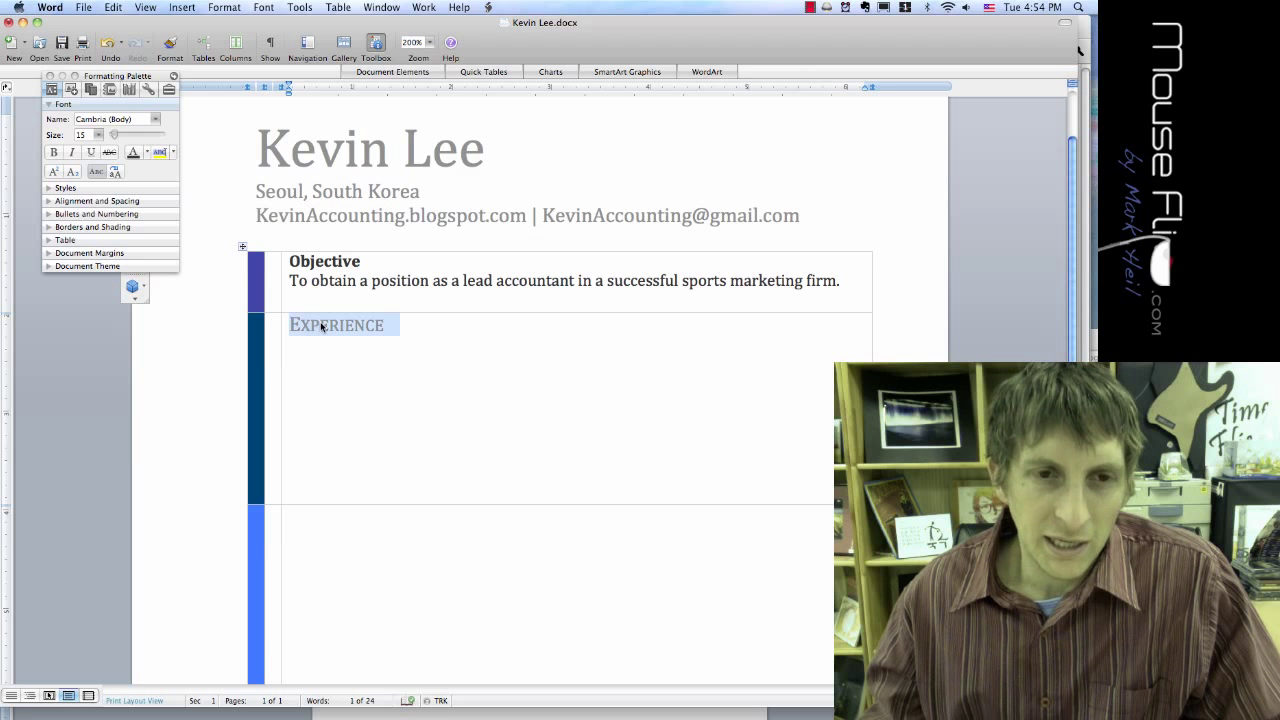
key(super+b)
Step: Copy the Experience heading style onto Objective with Format Painter
click(319, 327)
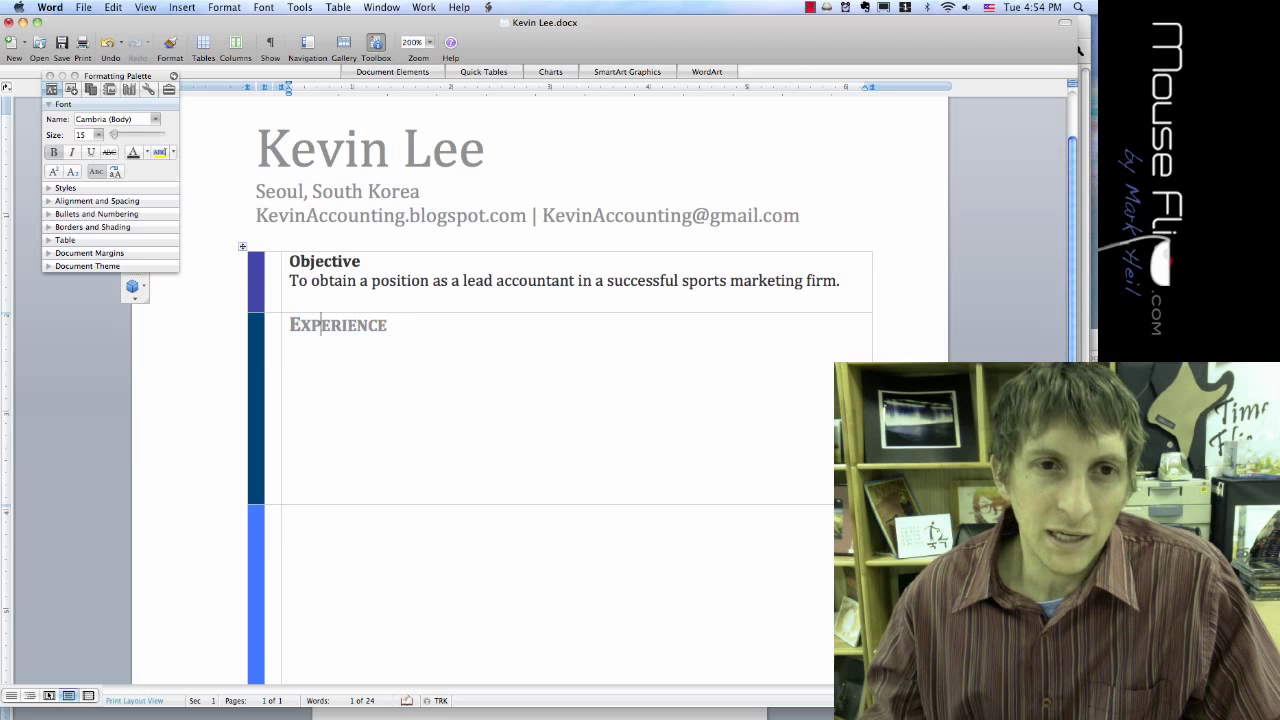
drag(390, 325, 290, 325)
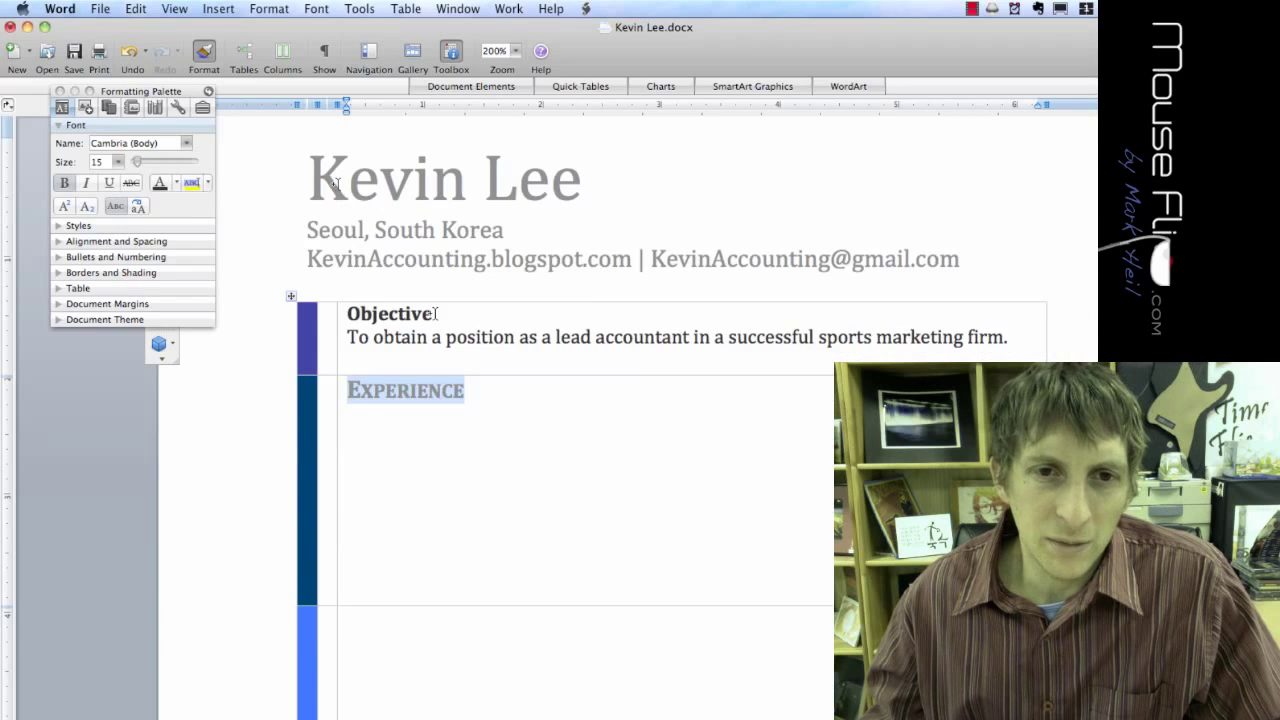
drag(435, 314, 348, 314)
click(390, 337)
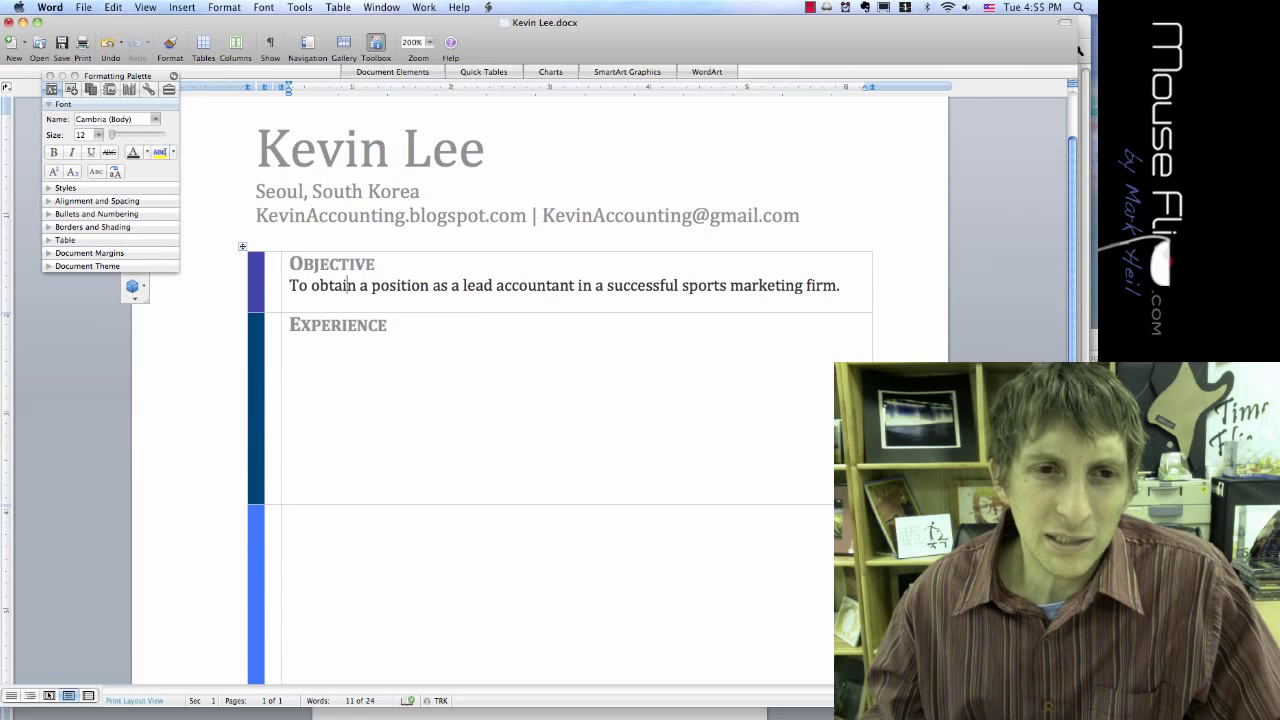
mouse_move(298, 285)
mouse_down()
mouse_move(378, 287)
mouse_move(291, 286)
mouse_up()
click(362, 287)
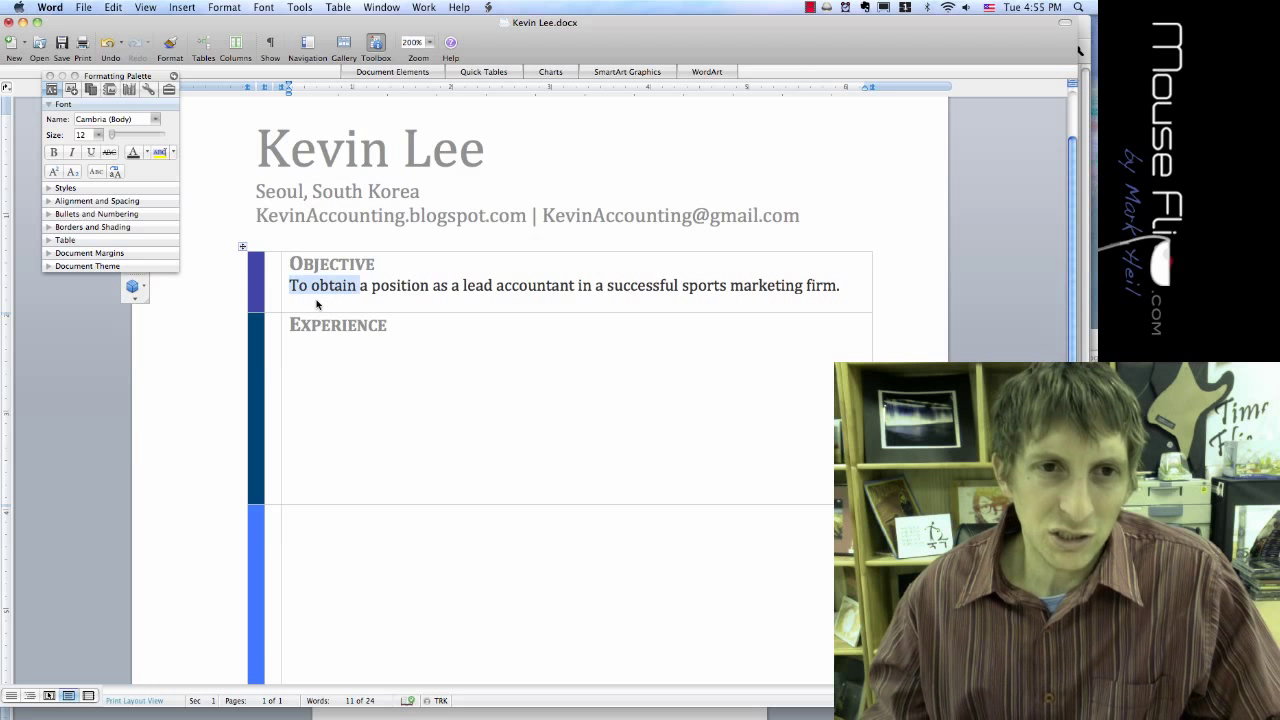
click(318, 348)
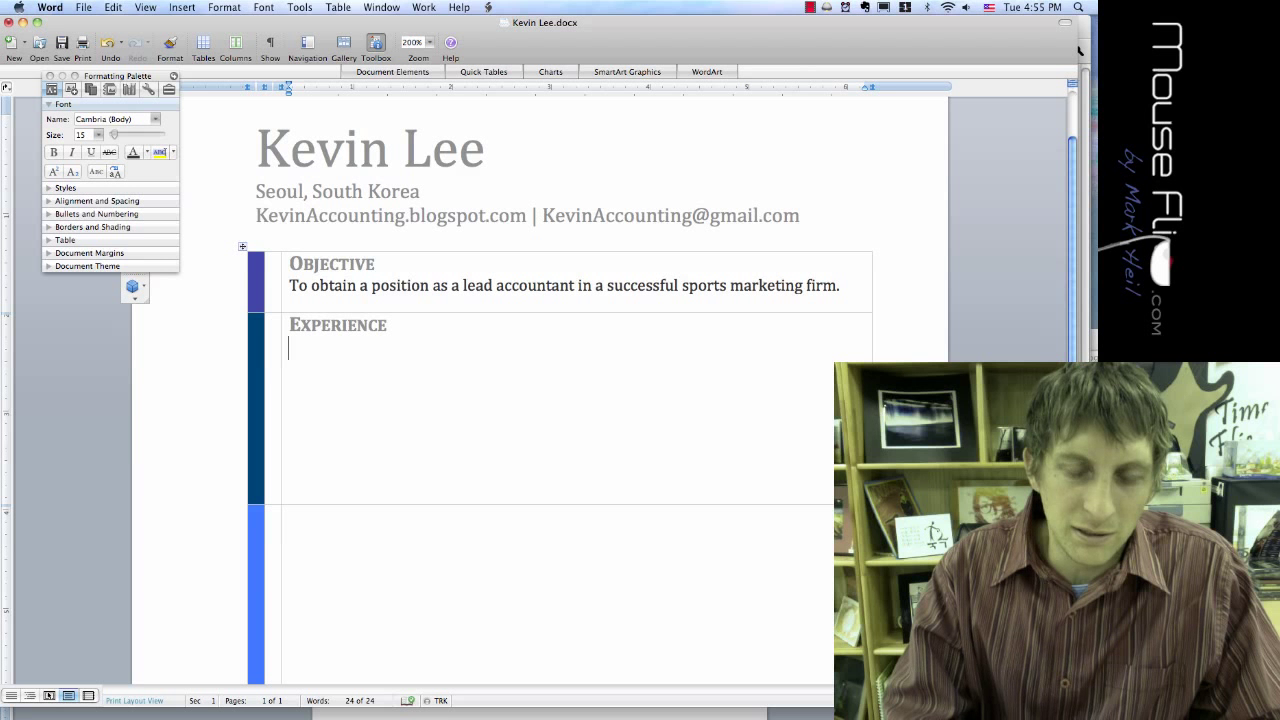
Step: Type 'MUN Accountant' under Experience and correct the spelling of Accountant
text(MUN)
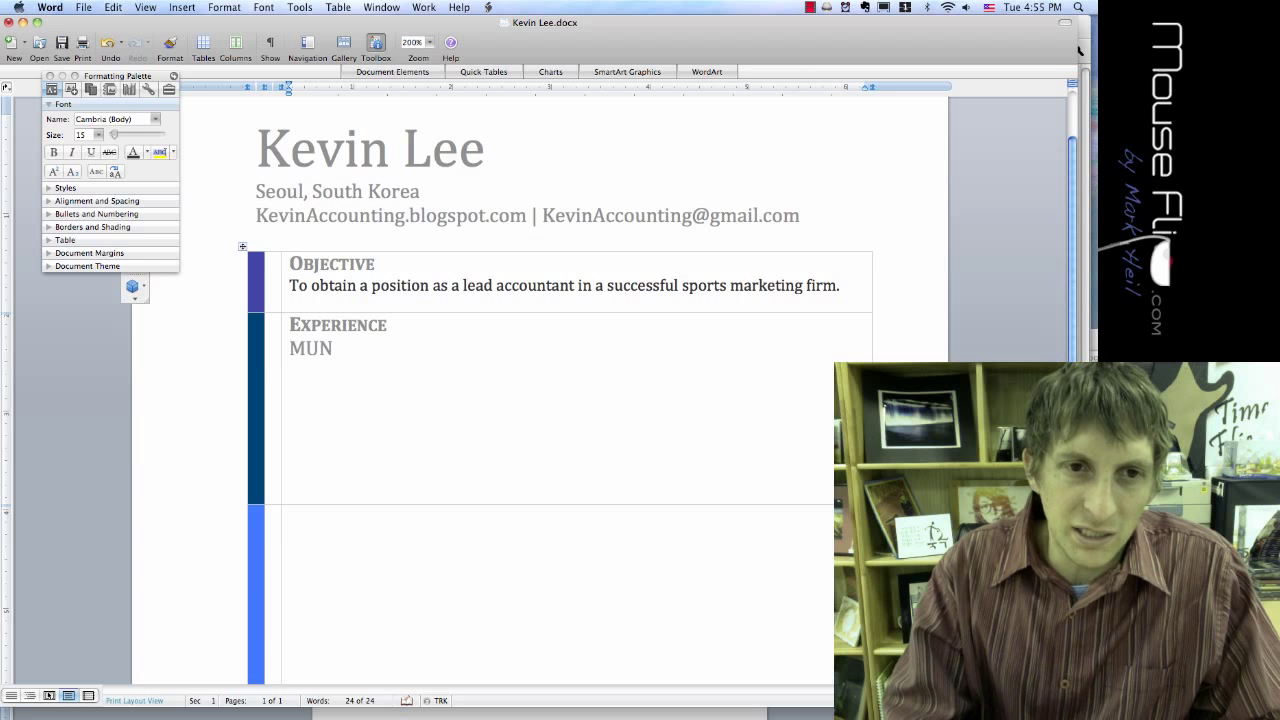
text( Accou)
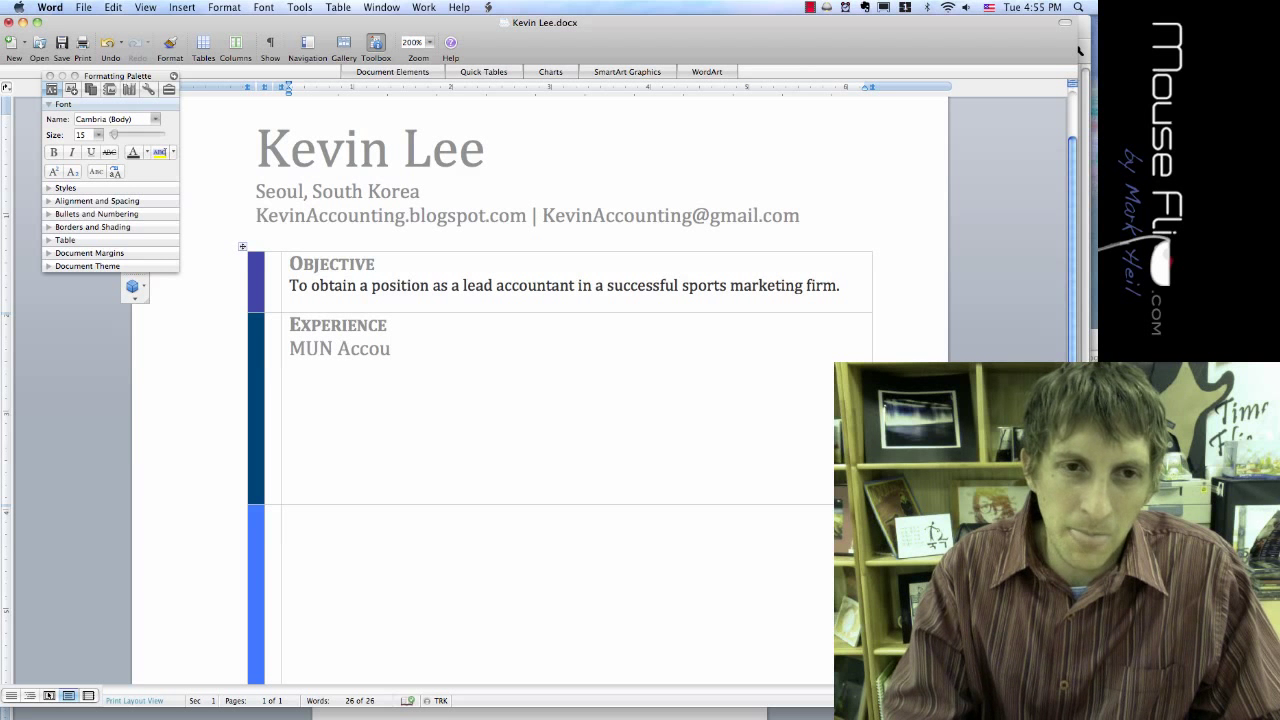
text(tant)
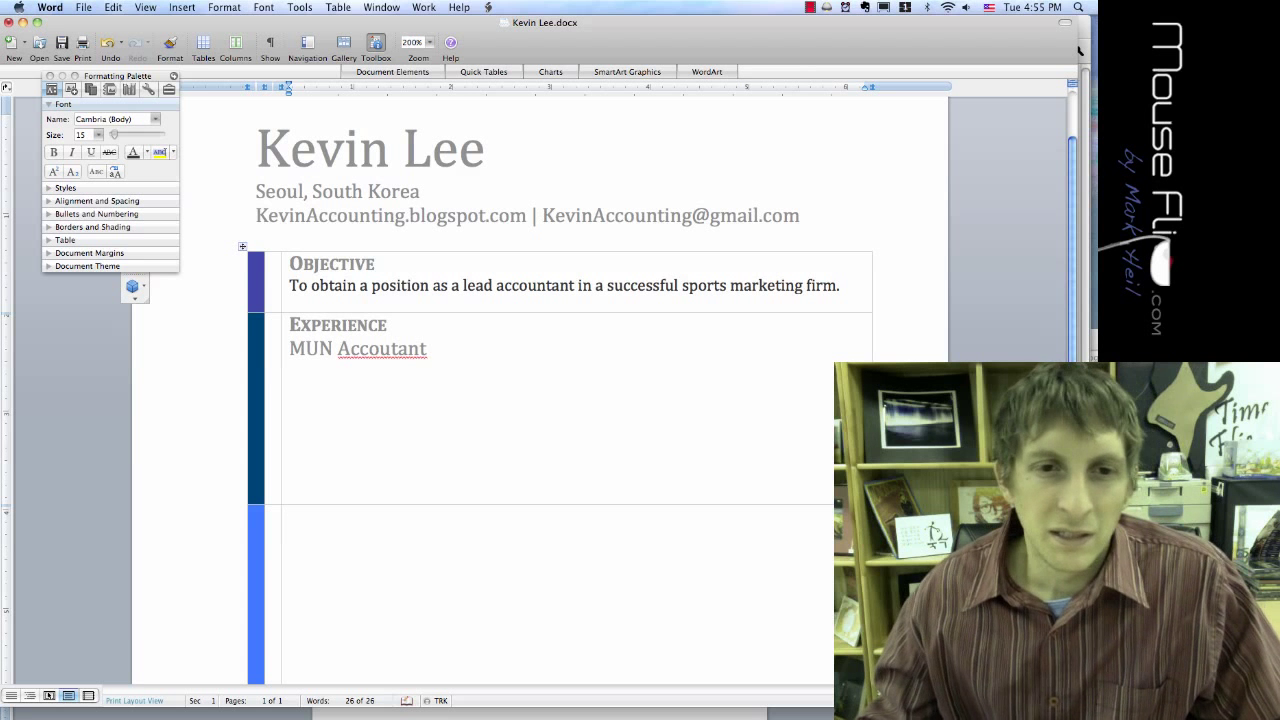
right_click(421, 356)
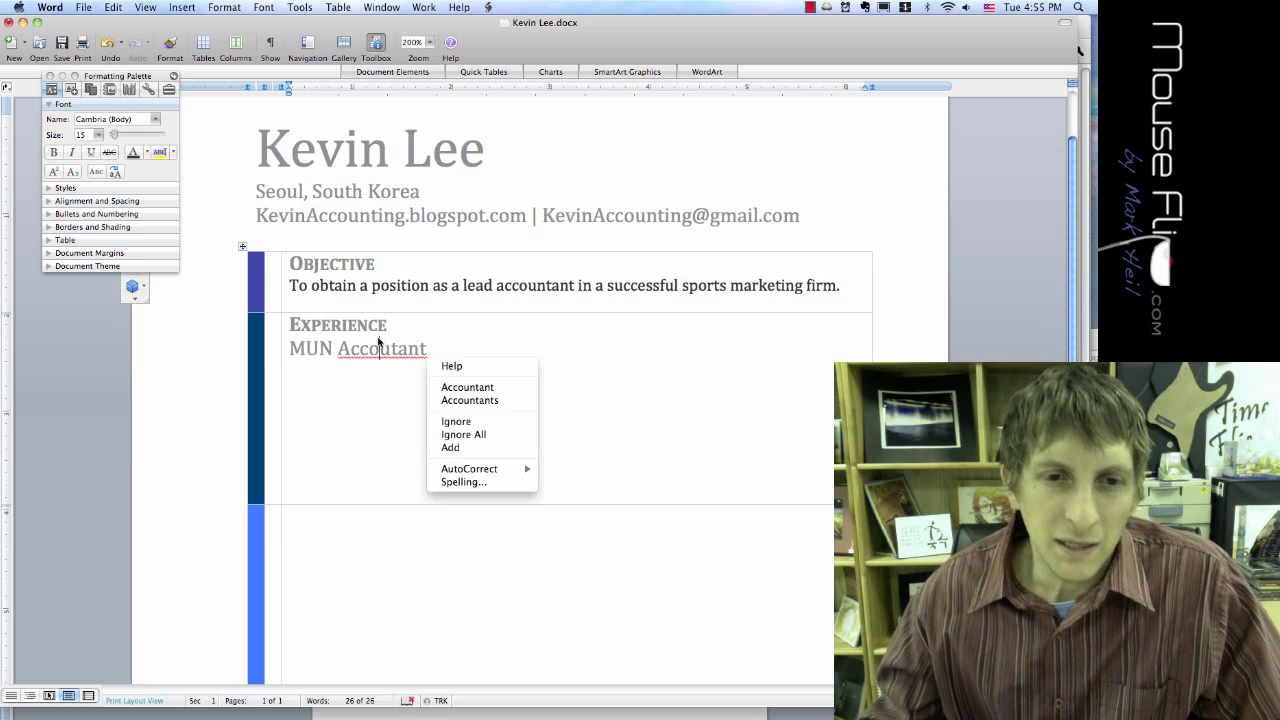
click(445, 387)
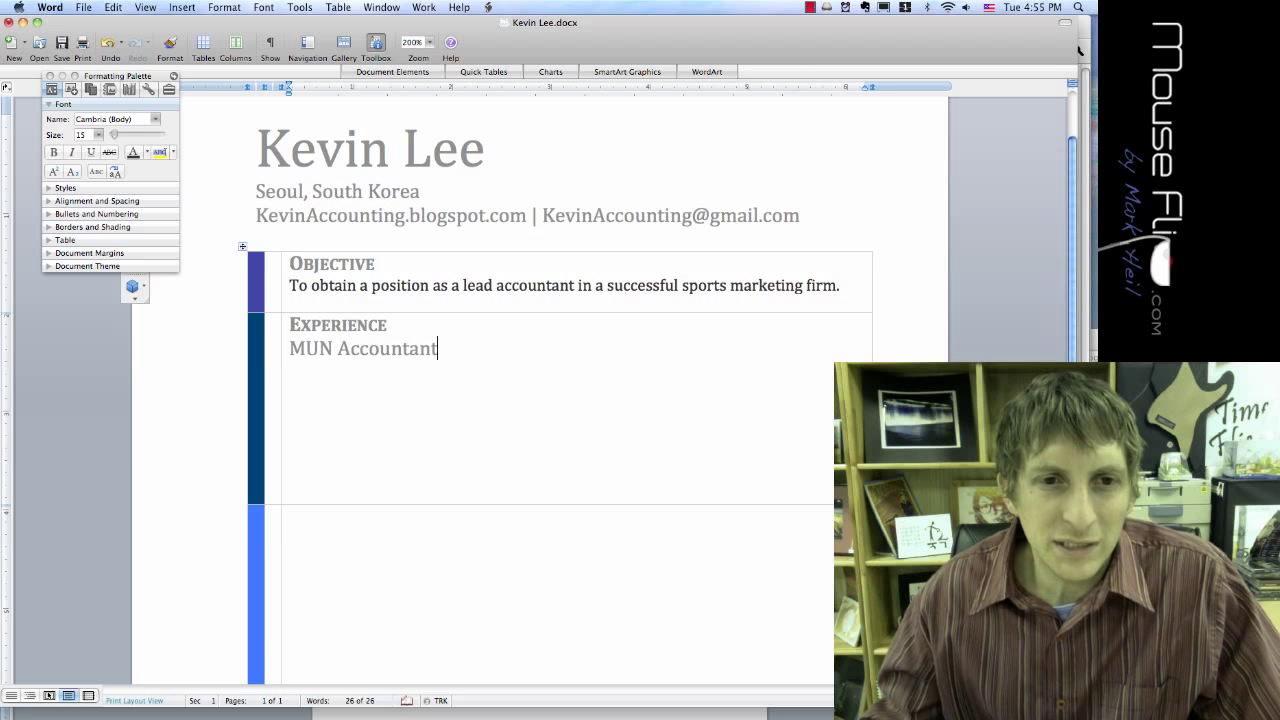
Step: Apply the objective text's formatting to the MUN Accountant line with Format Painter
drag(387, 285, 311, 285)
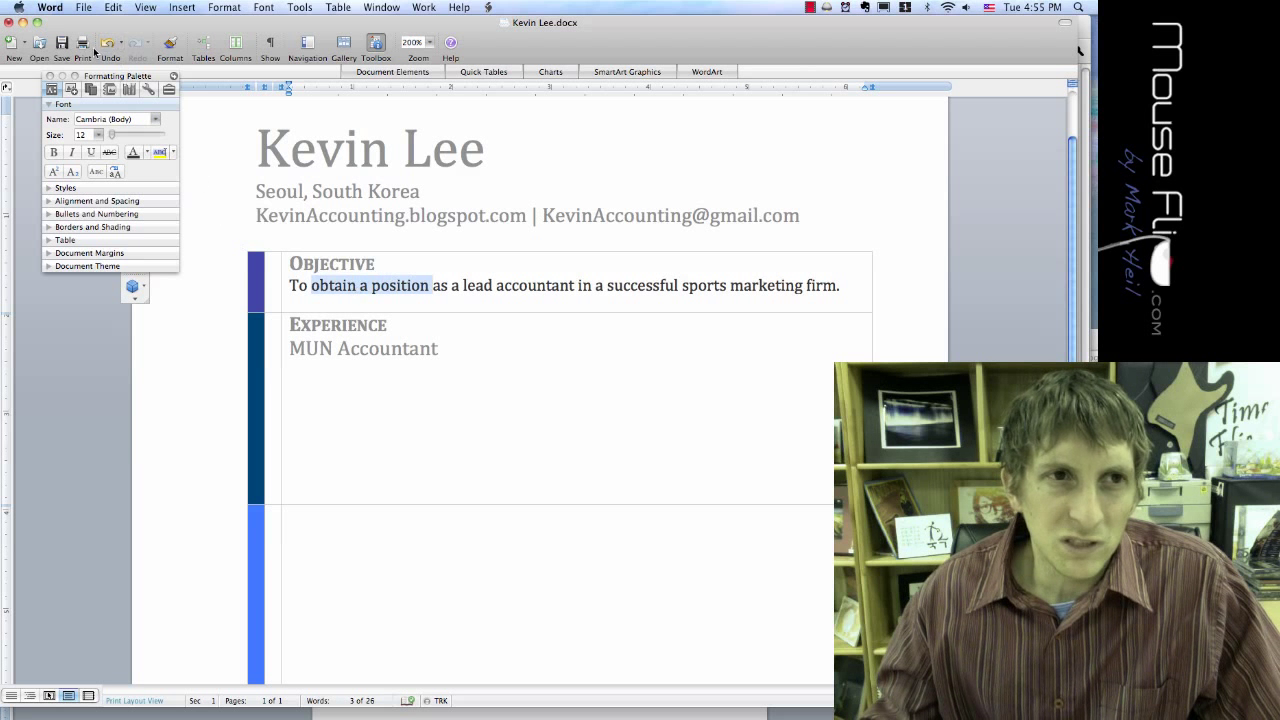
click(170, 42)
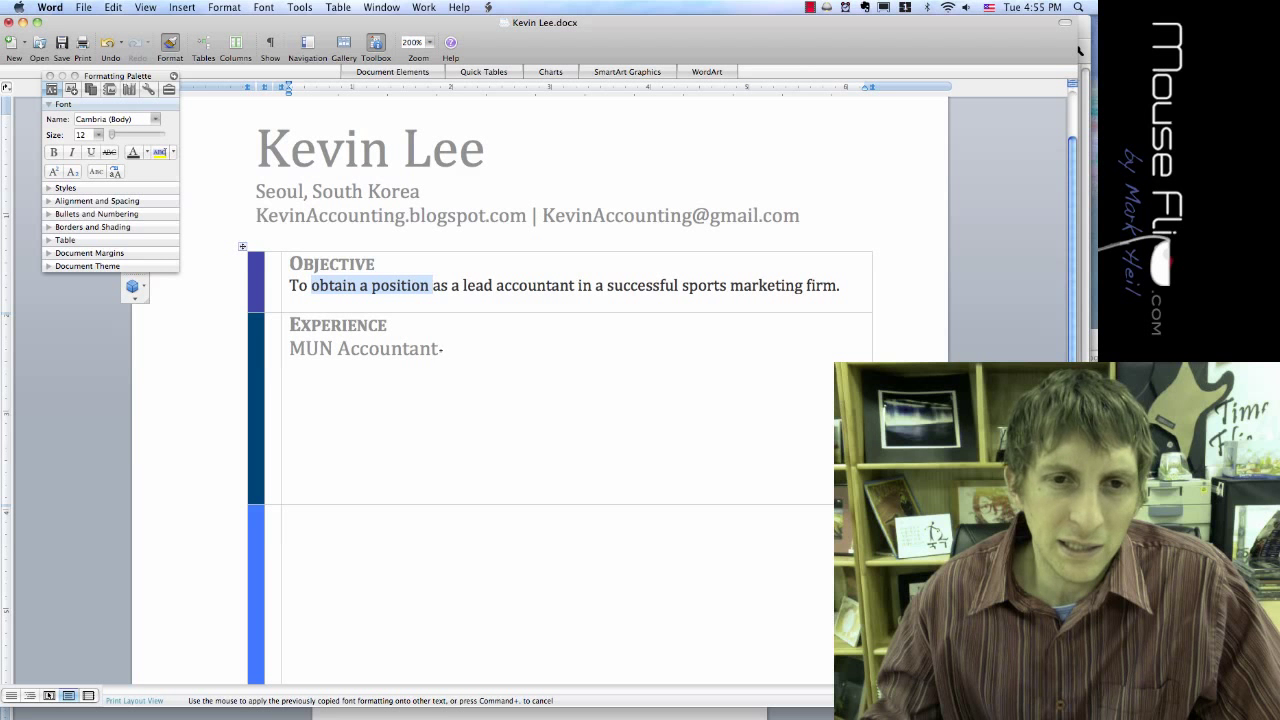
mouse_move(442, 349)
mouse_down()
mouse_move(272, 346)
mouse_move(289, 347)
mouse_up()
click(310, 346)
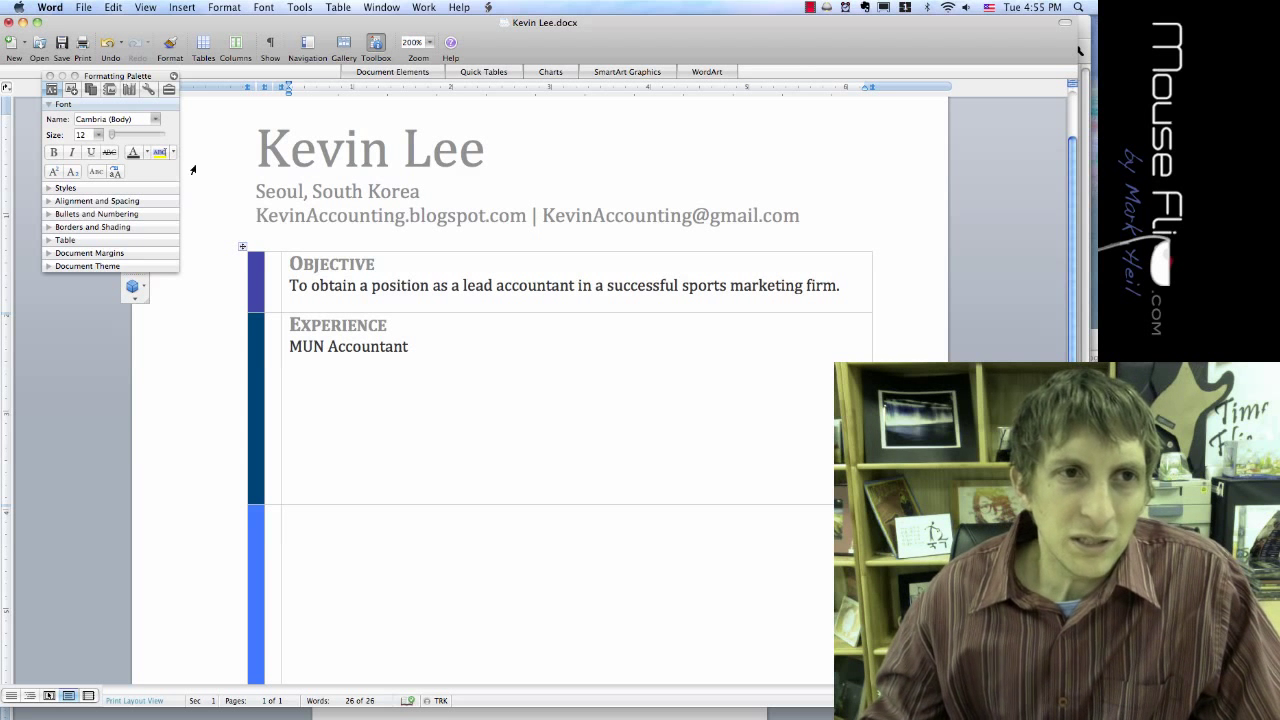
click(66, 213)
Step: Start an arrow-style bulleted list on the empty line
click(77, 230)
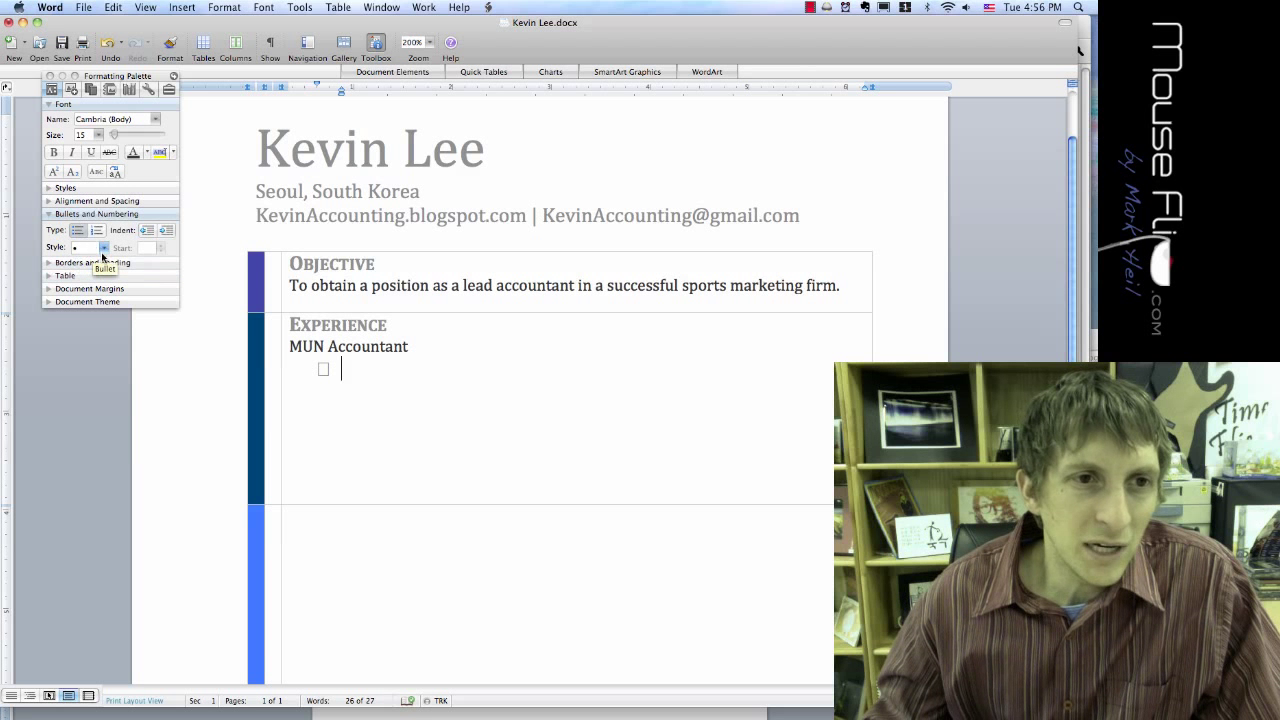
click(103, 248)
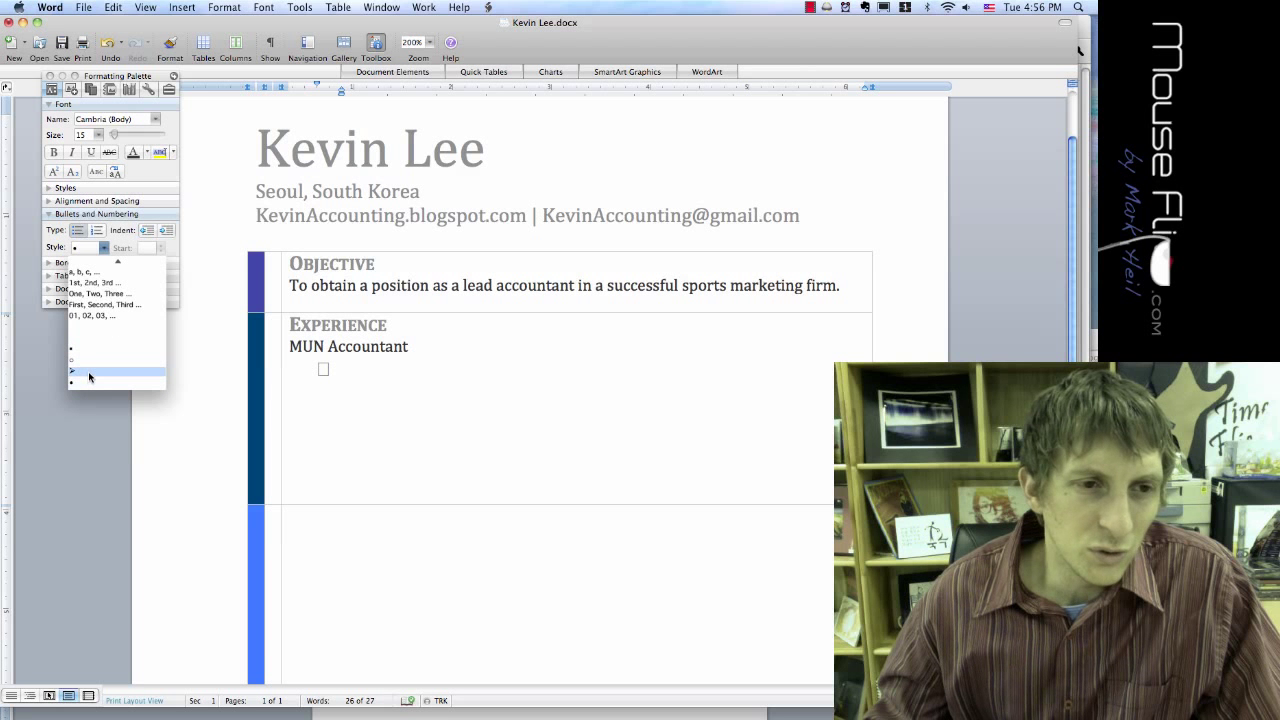
click(88, 372)
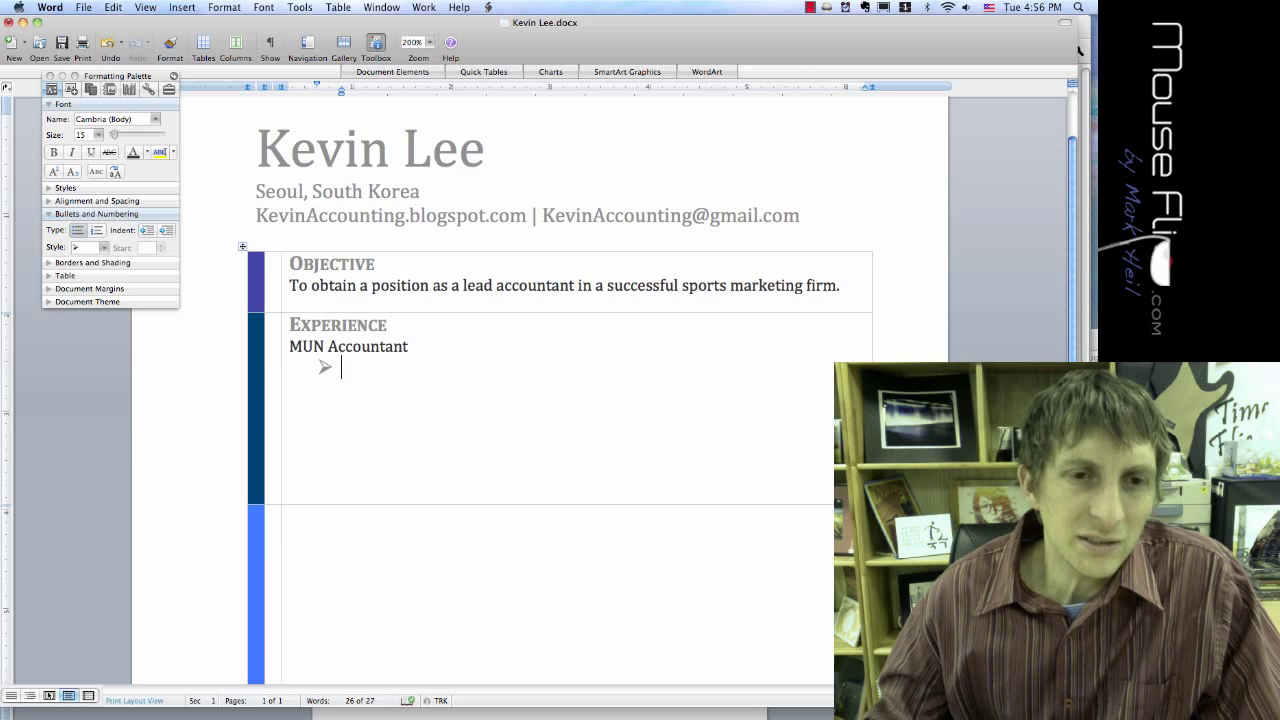
Step: Type the bullet 'Volunteered to manage funds for the organization'
text(Vo)
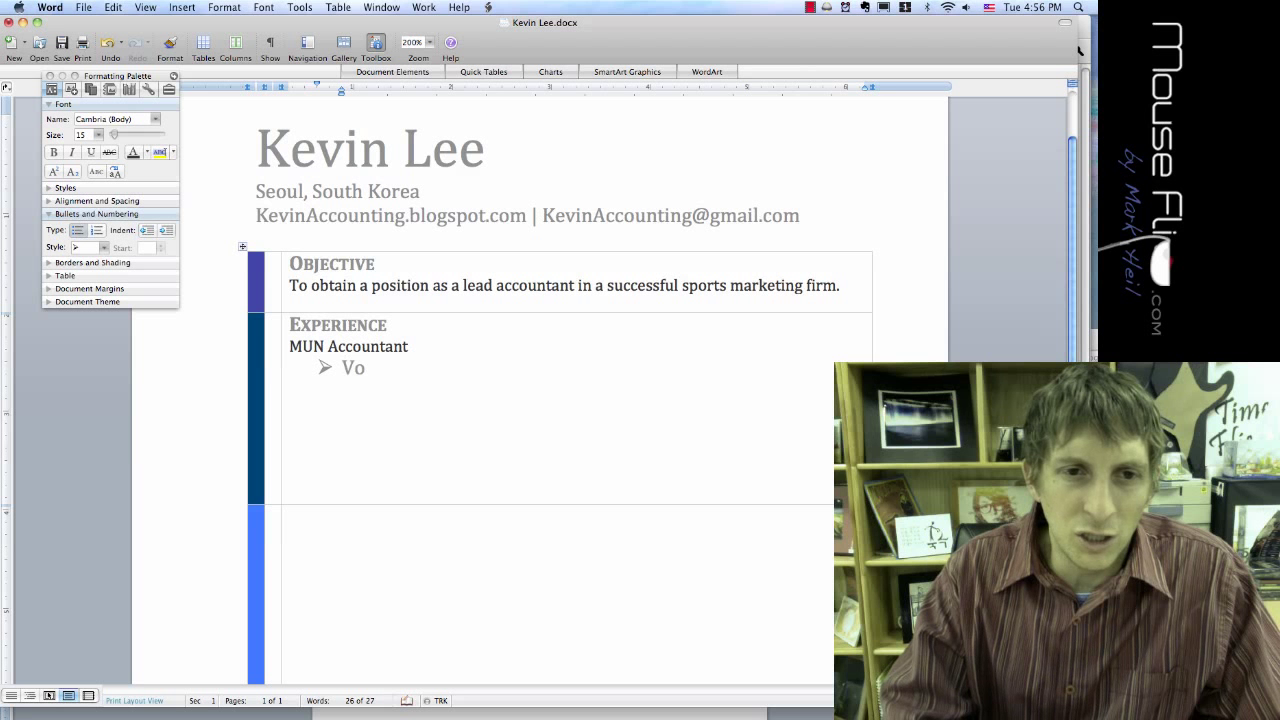
text(lunteered)
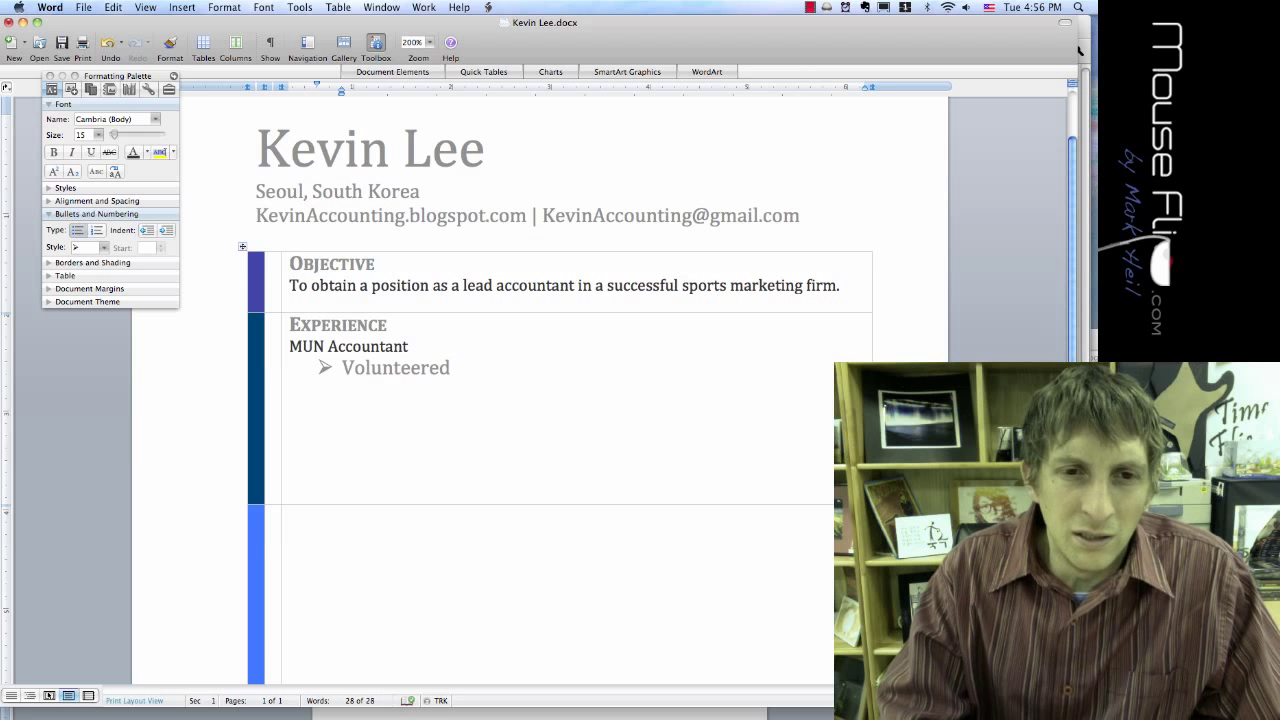
text( to )
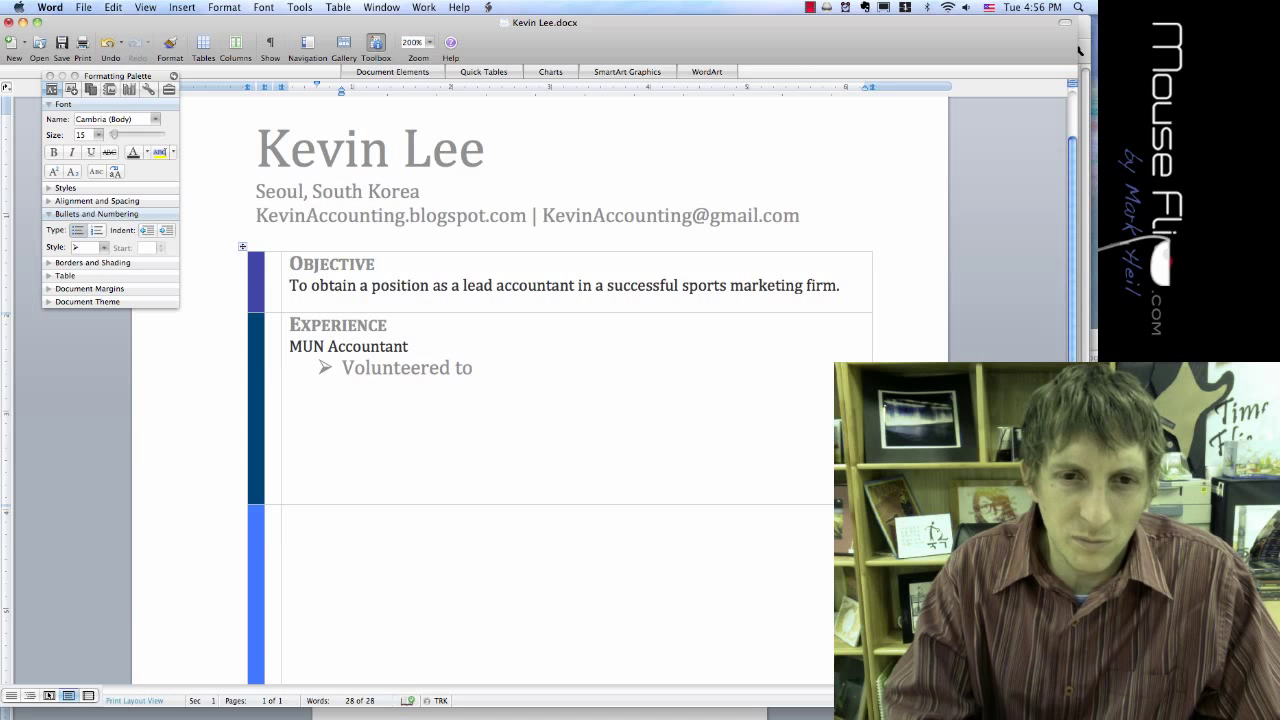
text(man)
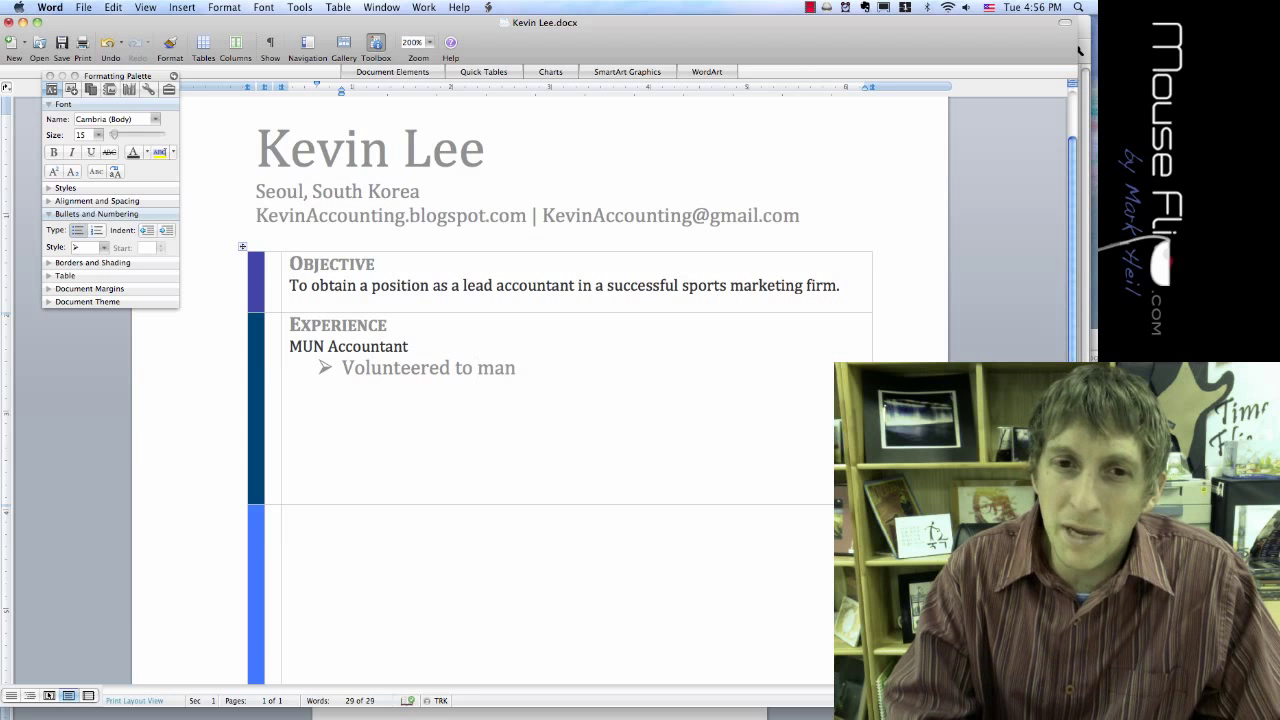
text(age fun)
key(BackSpace)
key(BackSpace)
text(unds)
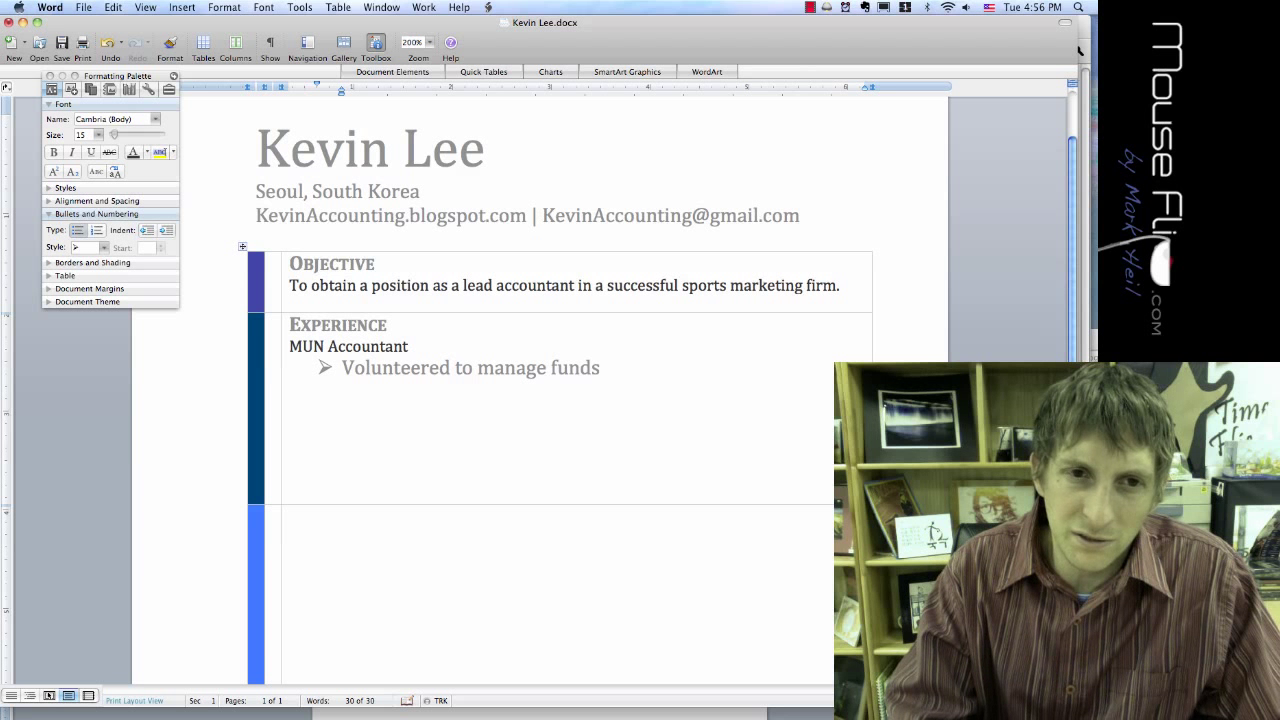
text( forM)
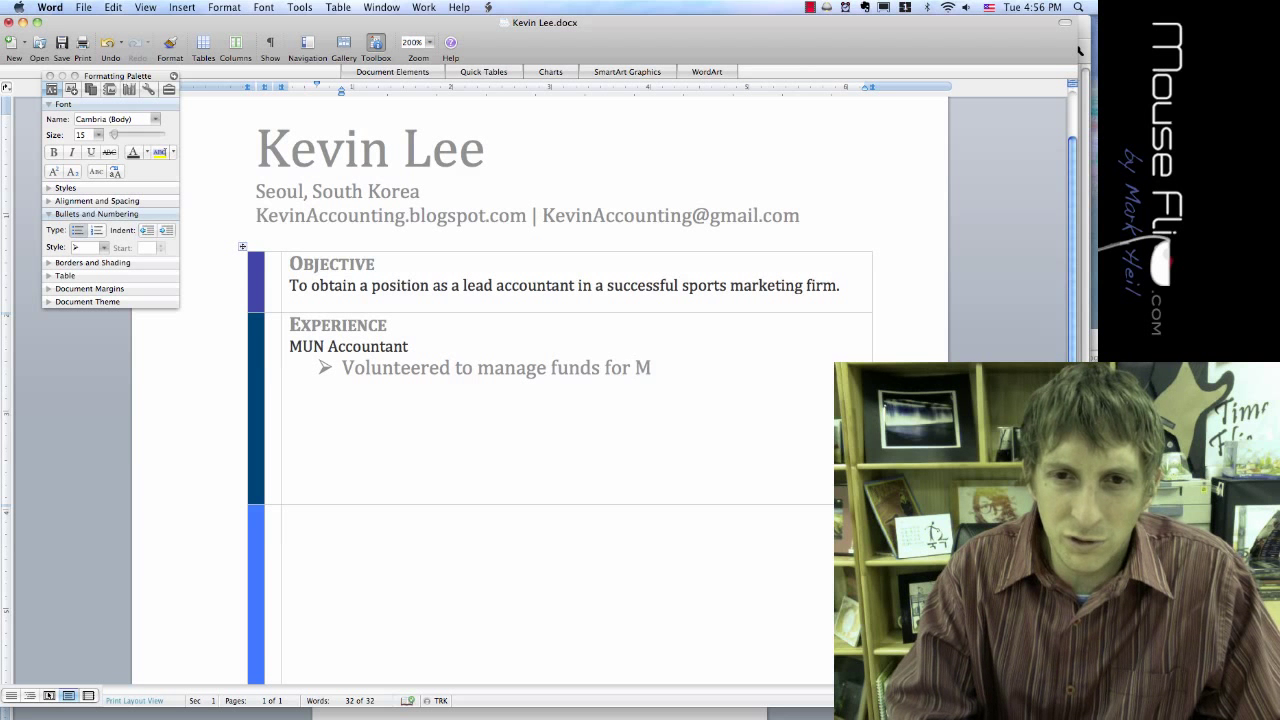
key(BackSpace)
text(the)
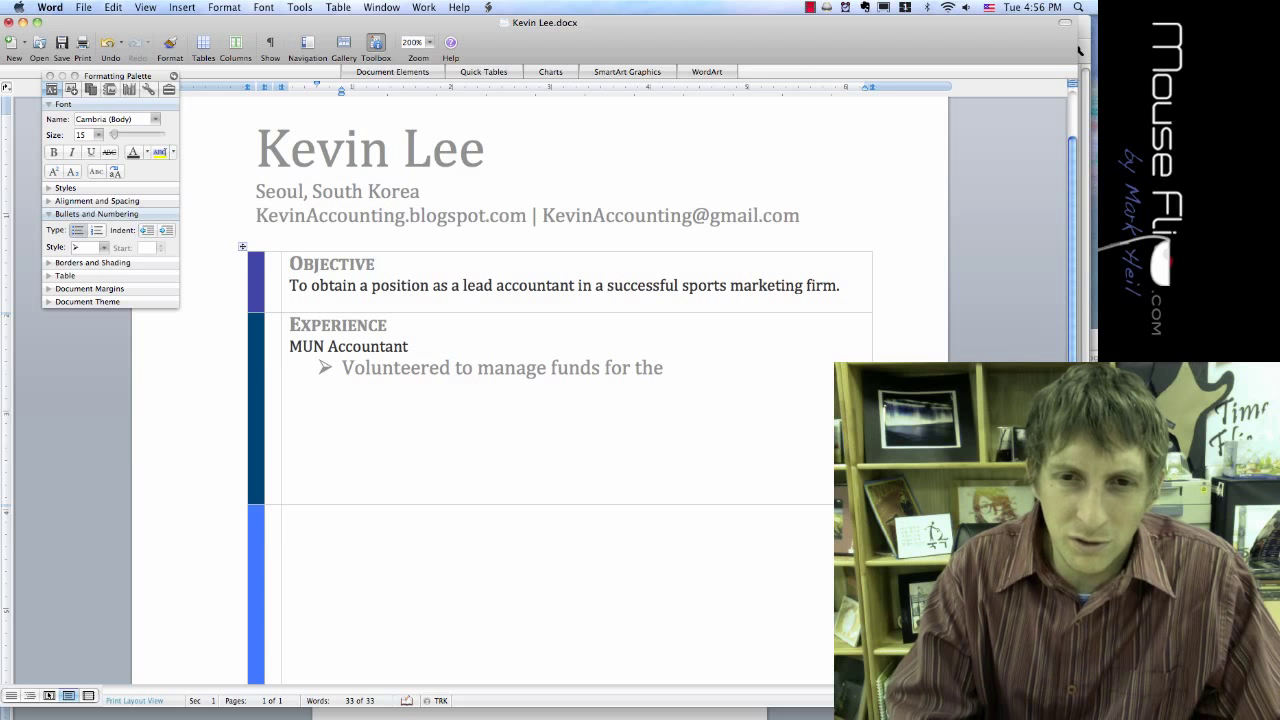
text( organization)
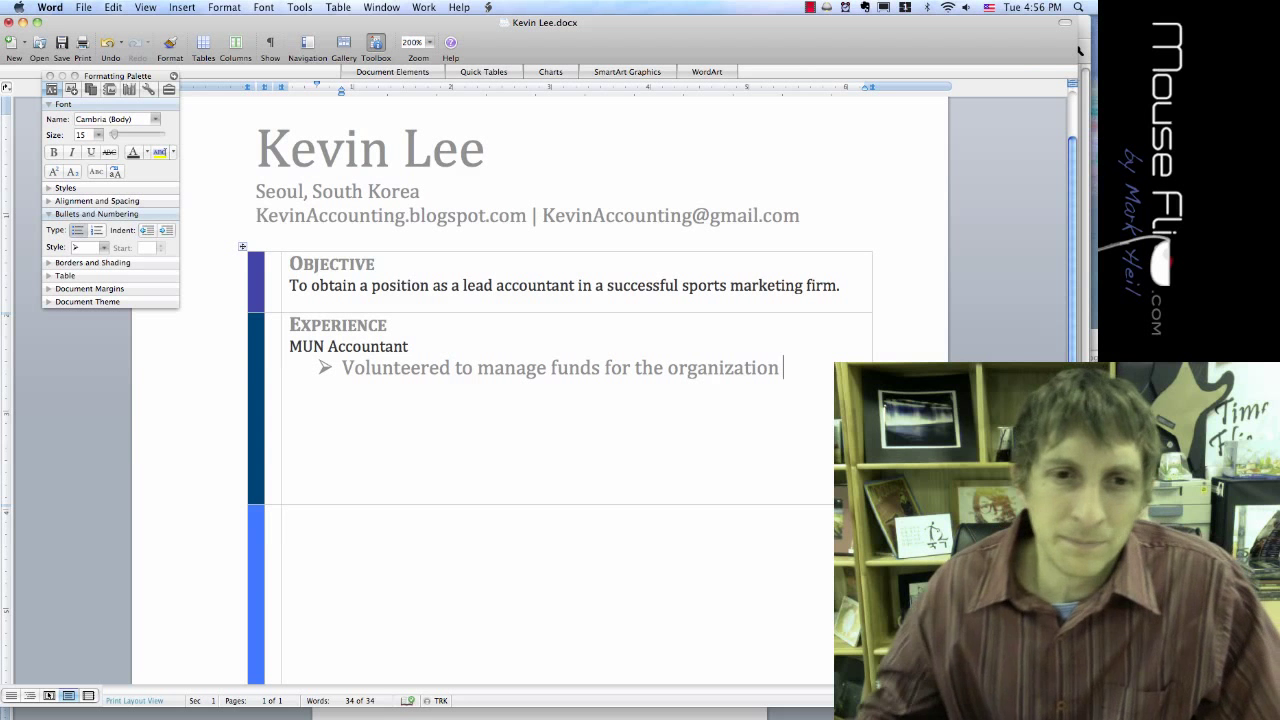
Step: Copy the MUN Accountant font onto the first bullet with Format Painter
drag(380, 346, 336, 346)
click(170, 42)
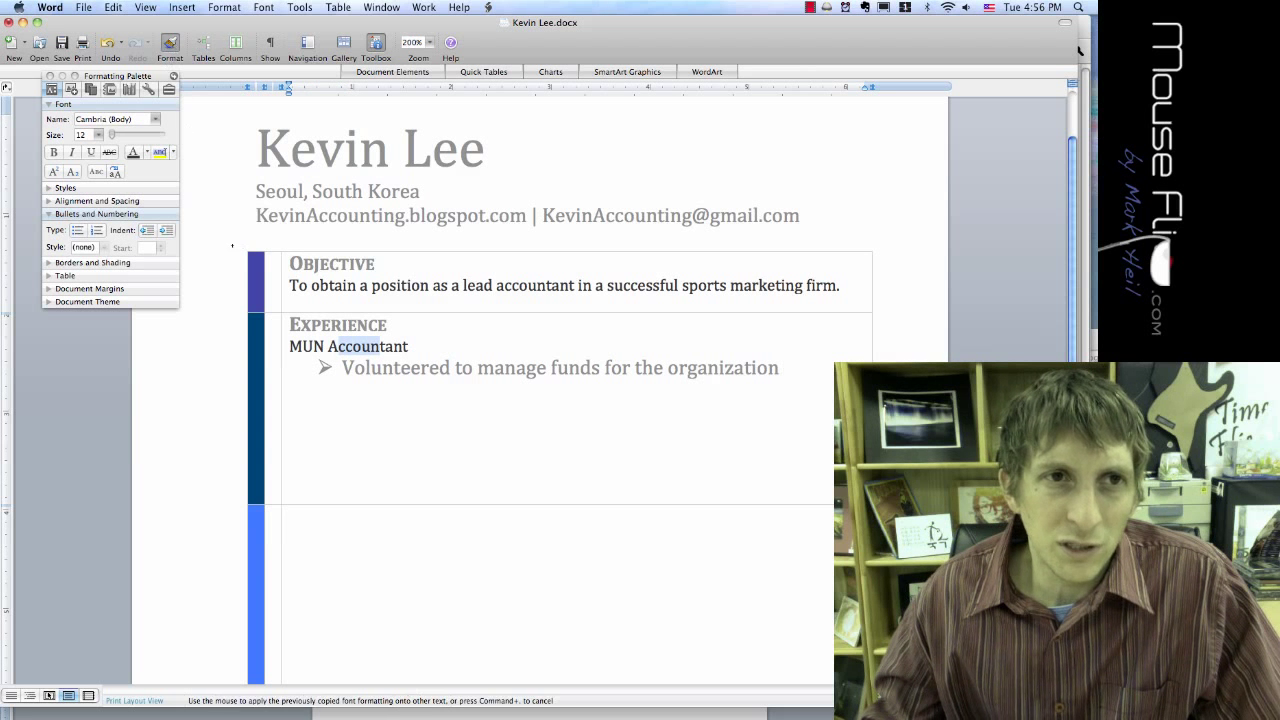
drag(781, 369, 341, 369)
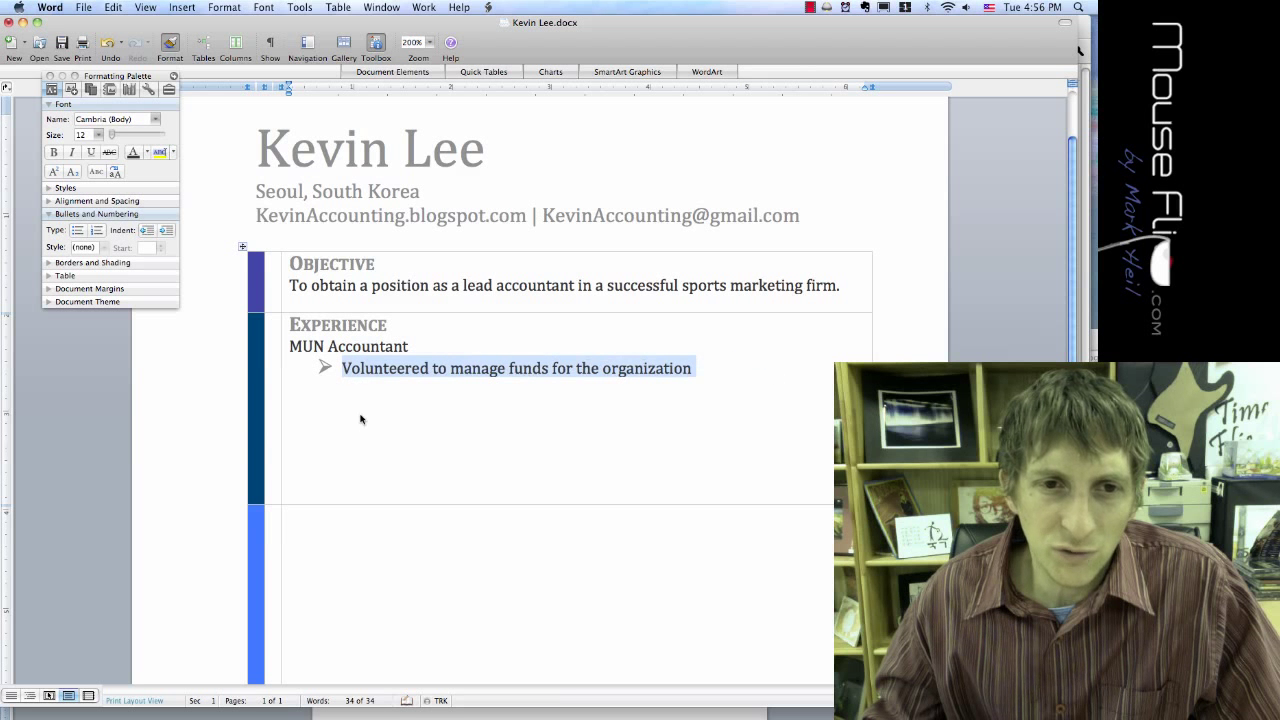
click(360, 417)
Step: Make MUN Accountant bold and start a second bullet
mouse_move(418, 347)
mouse_down()
mouse_move(276, 350)
mouse_move(293, 353)
mouse_up()
key(super+b)
key(Right)
click(373, 368)
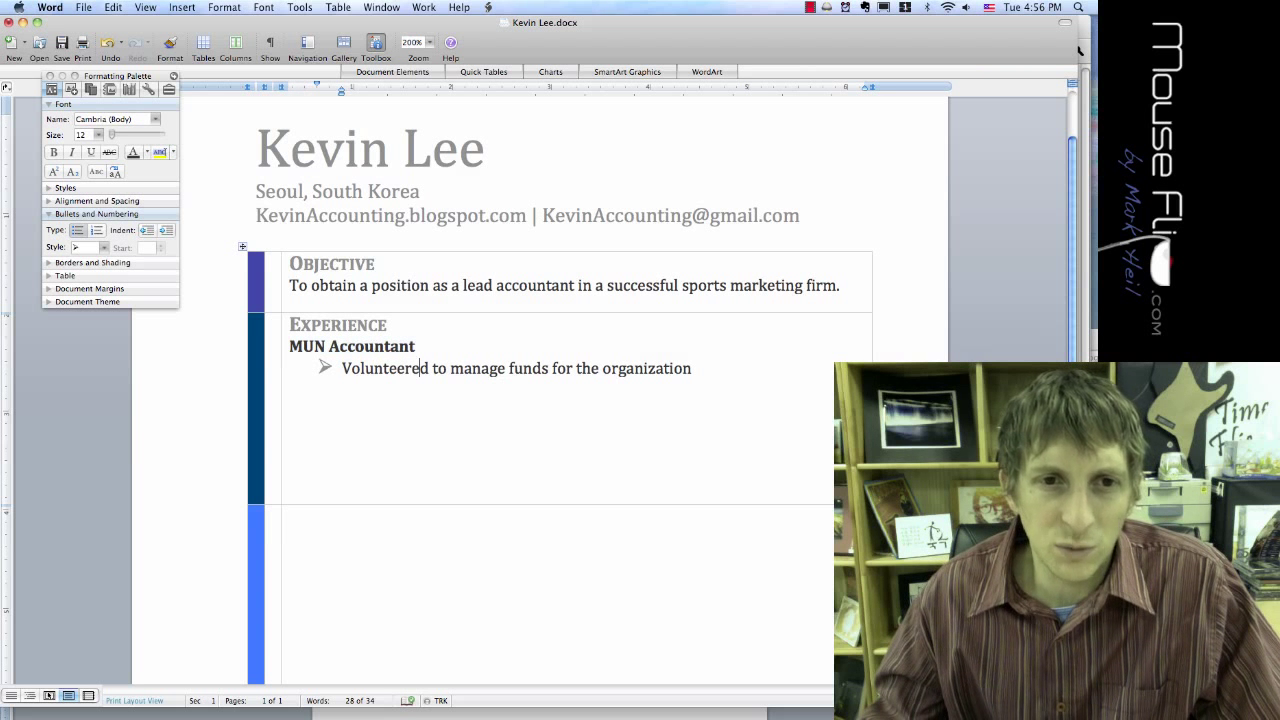
drag(388, 325, 291, 325)
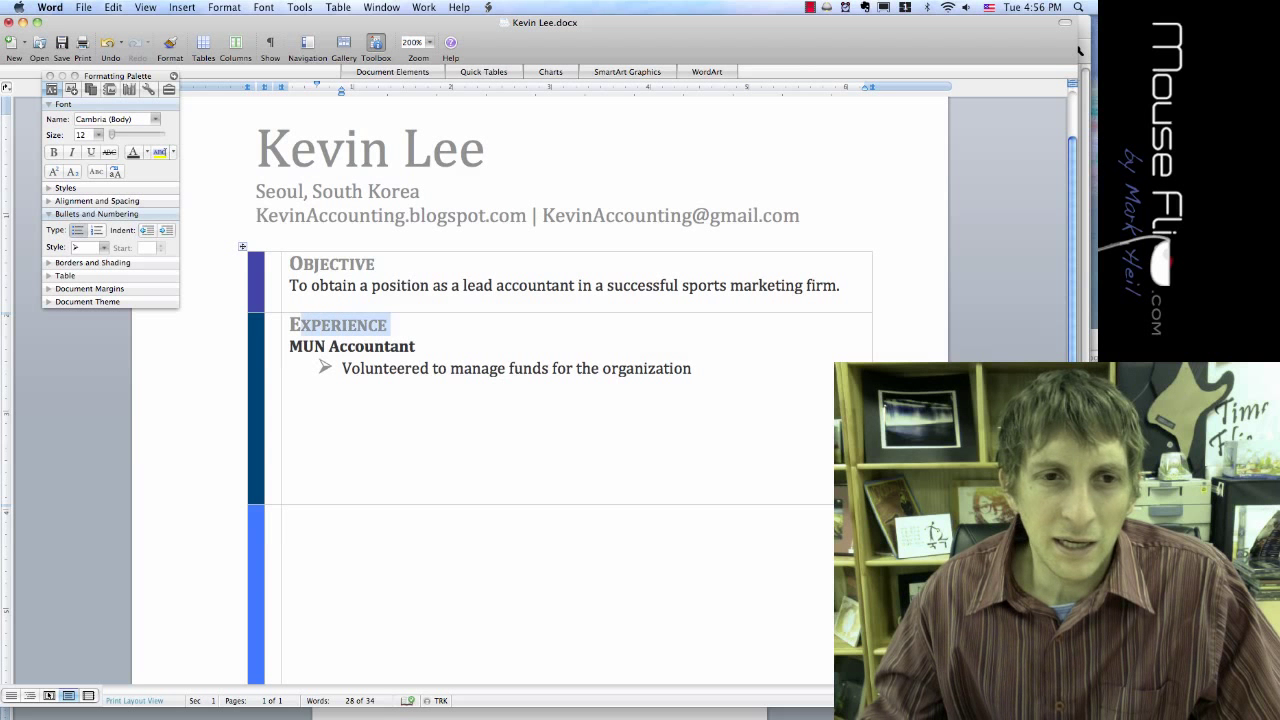
click(333, 373)
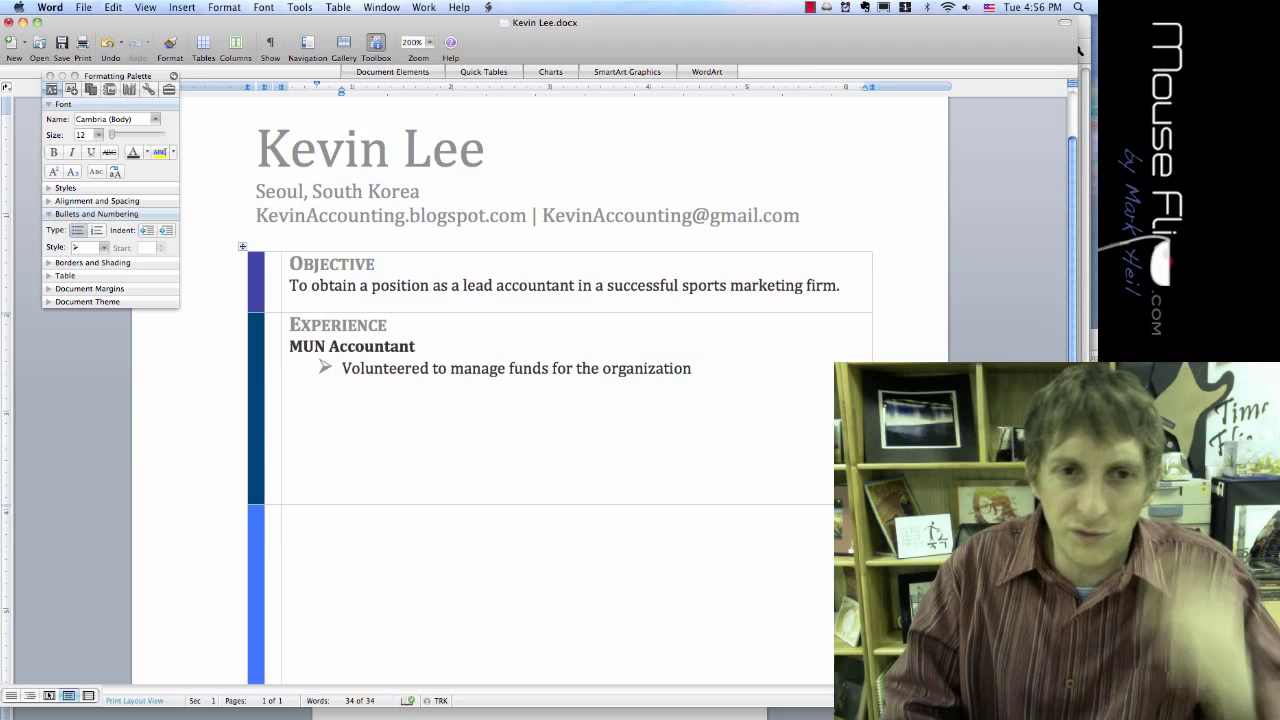
key(Return)
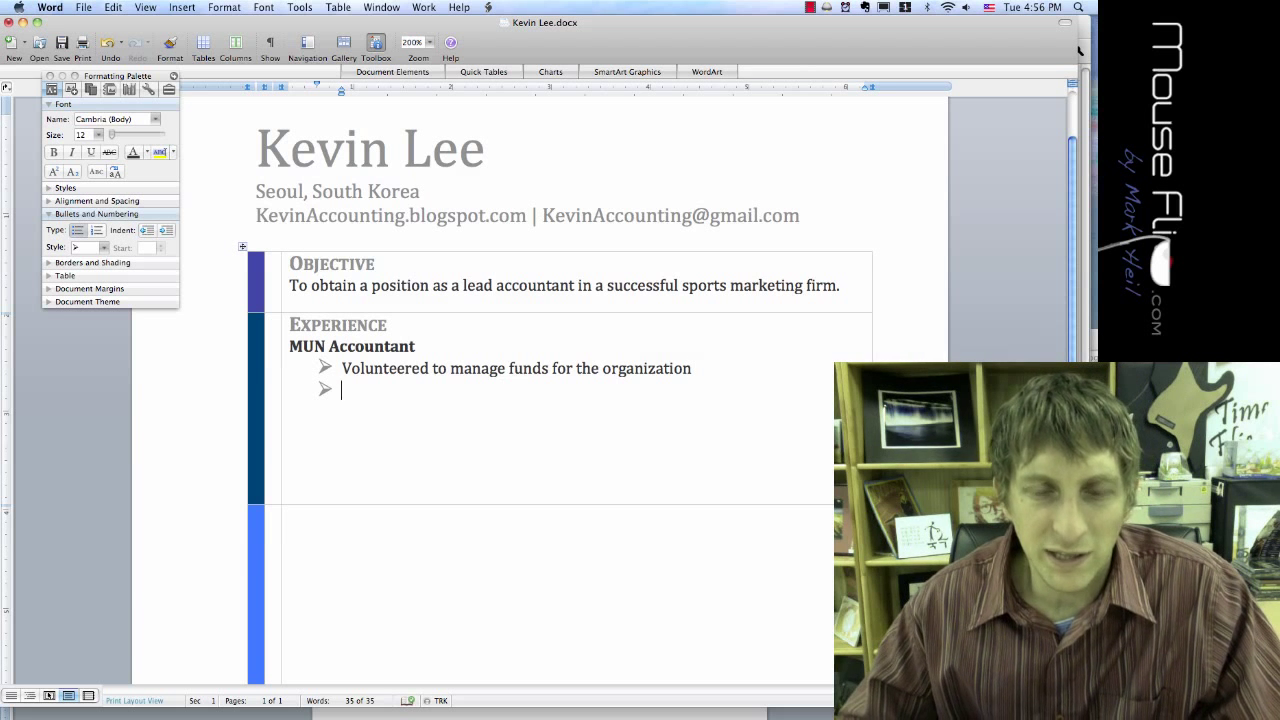
Step: Type 'Traveled to Singapore for events and gained valuable experience' as the second bullet
text(Tr)
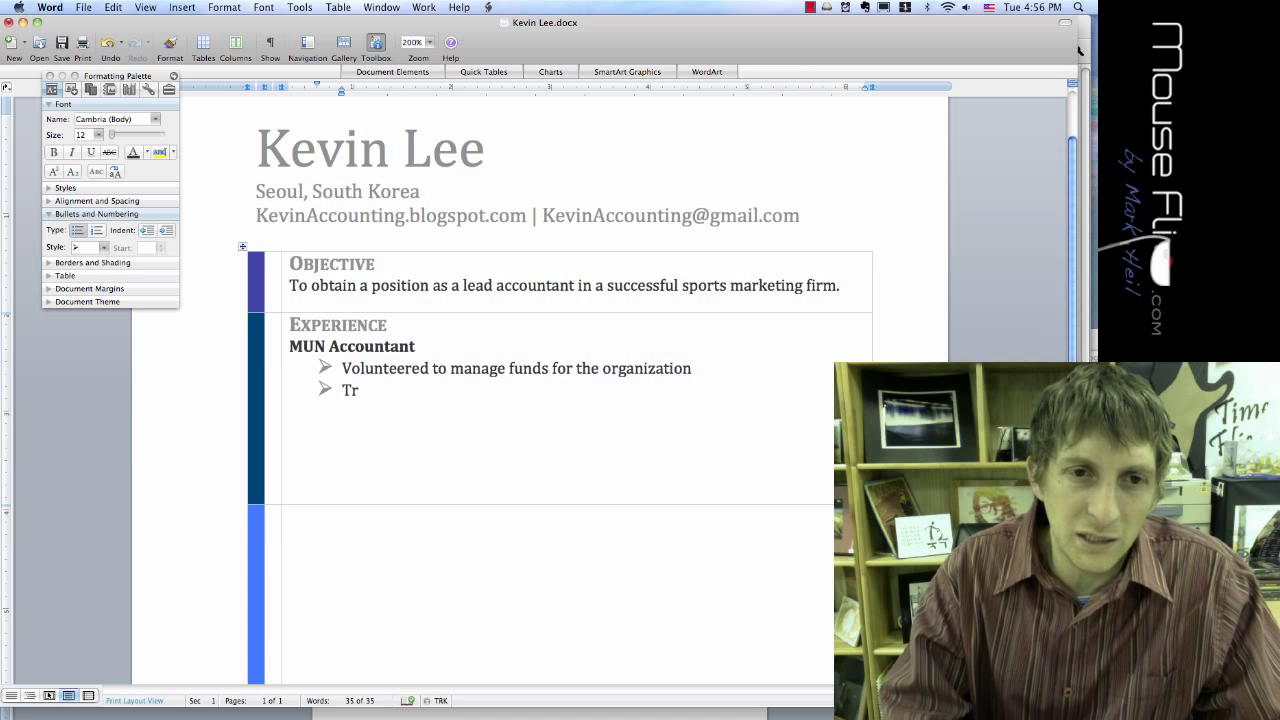
text(aveled to N)
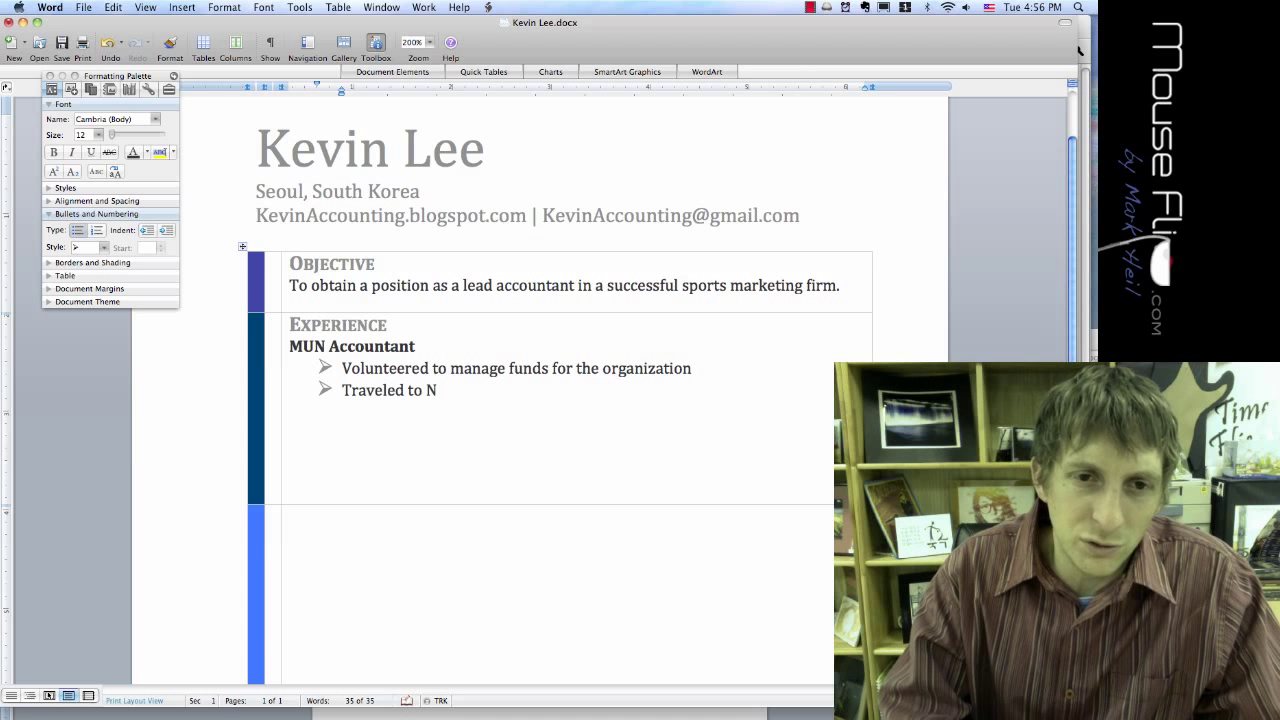
text(ew York City)
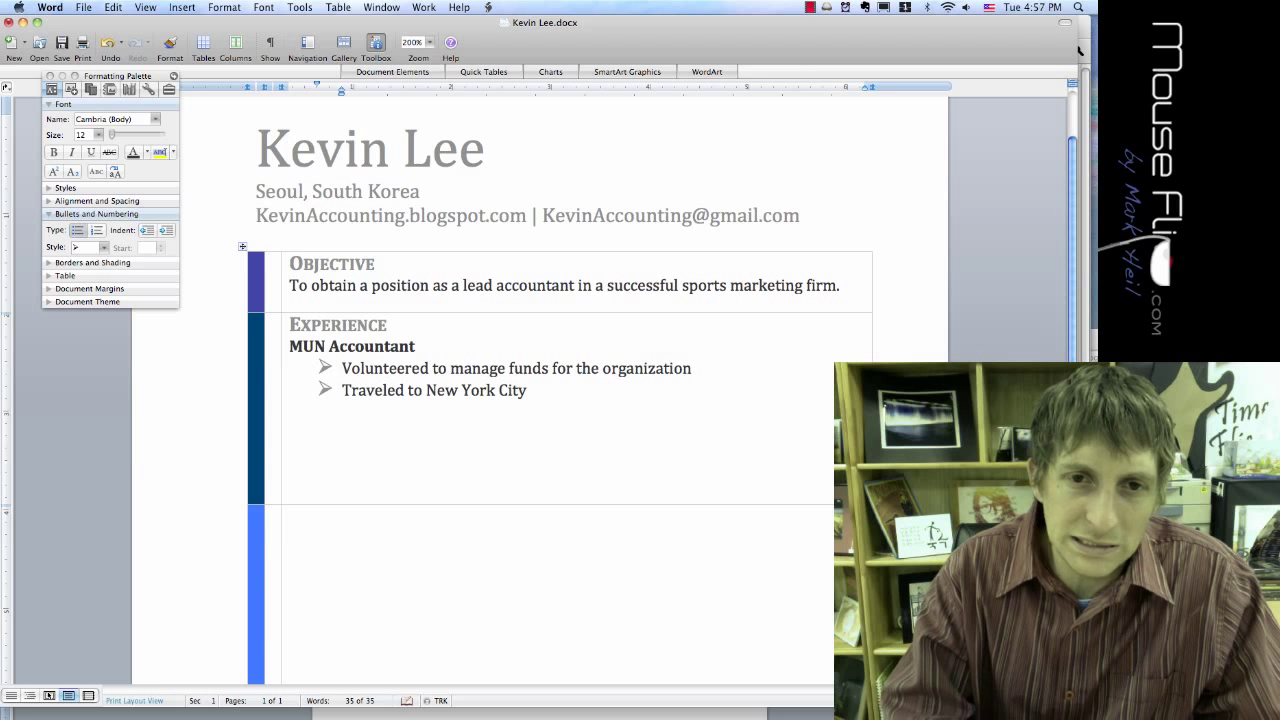
text( and gaine)
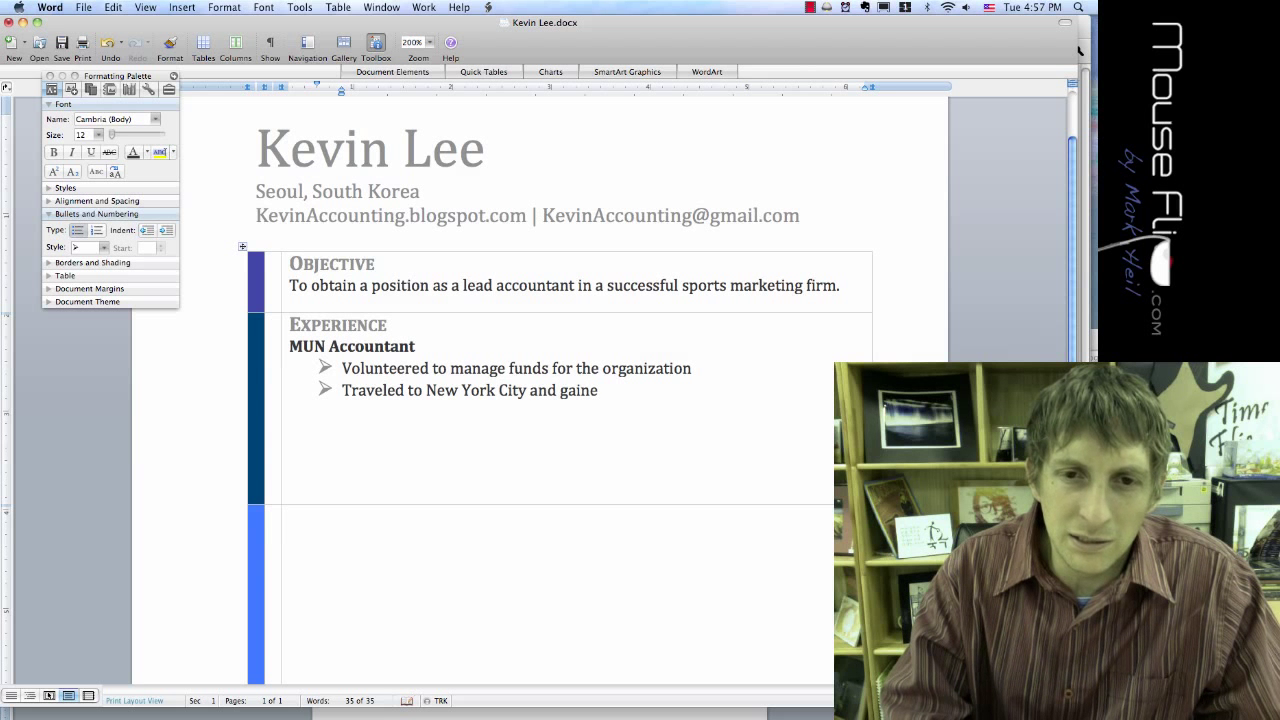
text(d valuable experience)
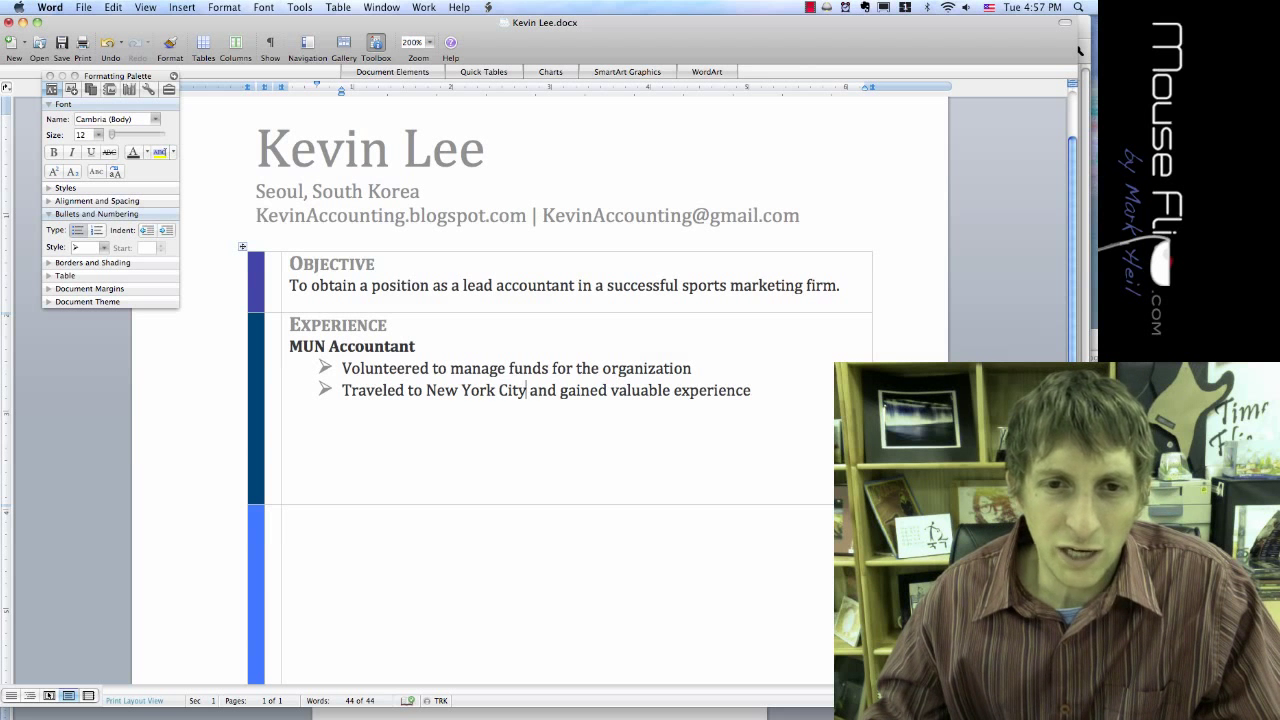
drag(527, 390, 426, 390)
text(Singapore)
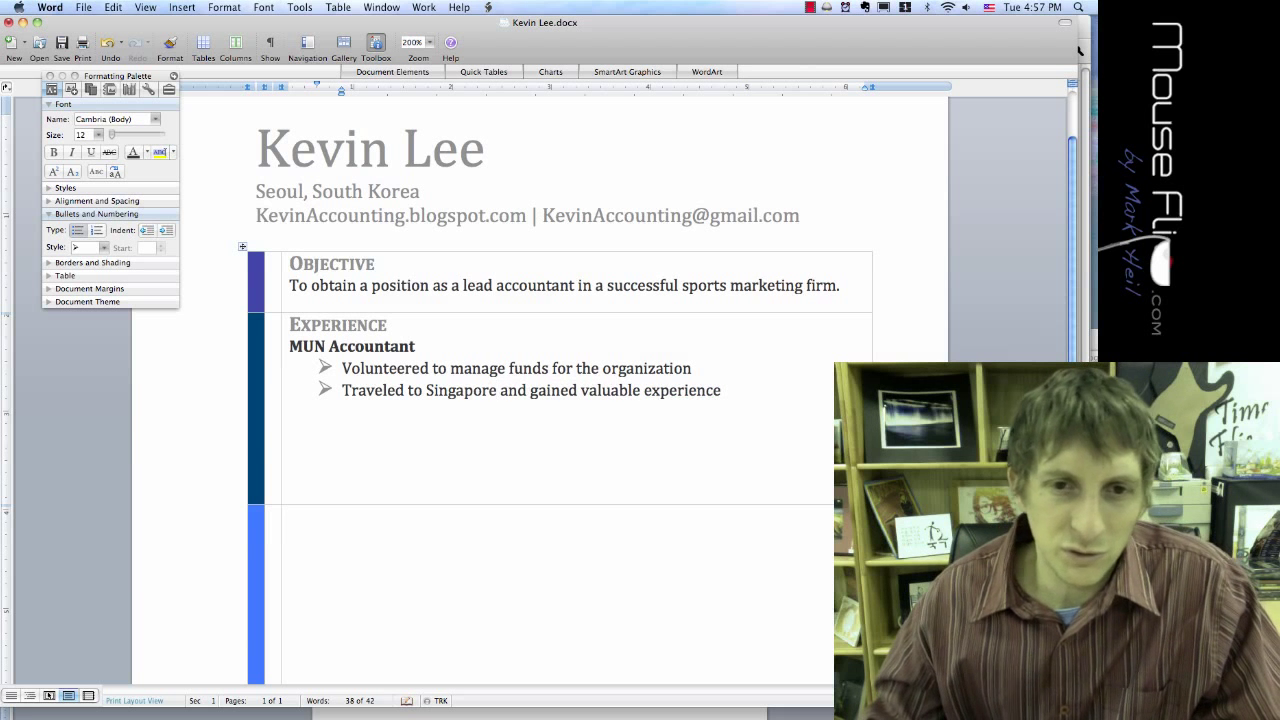
text( for e)
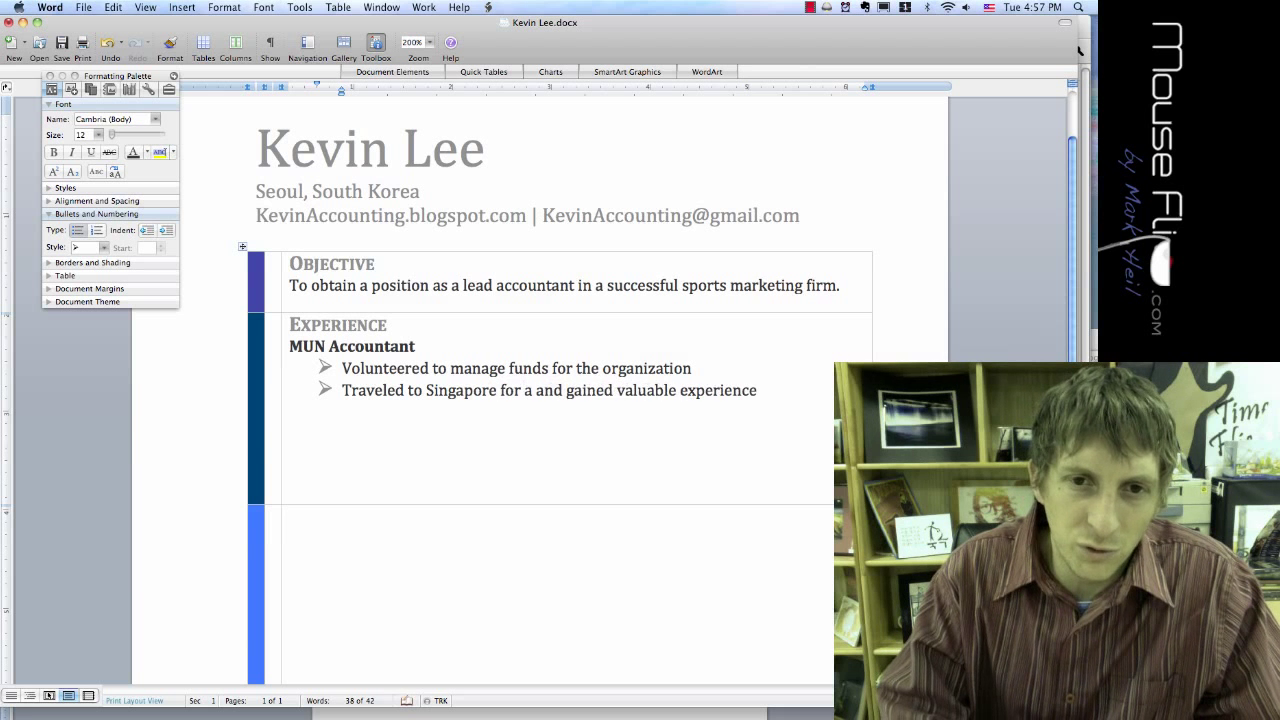
text(vents)
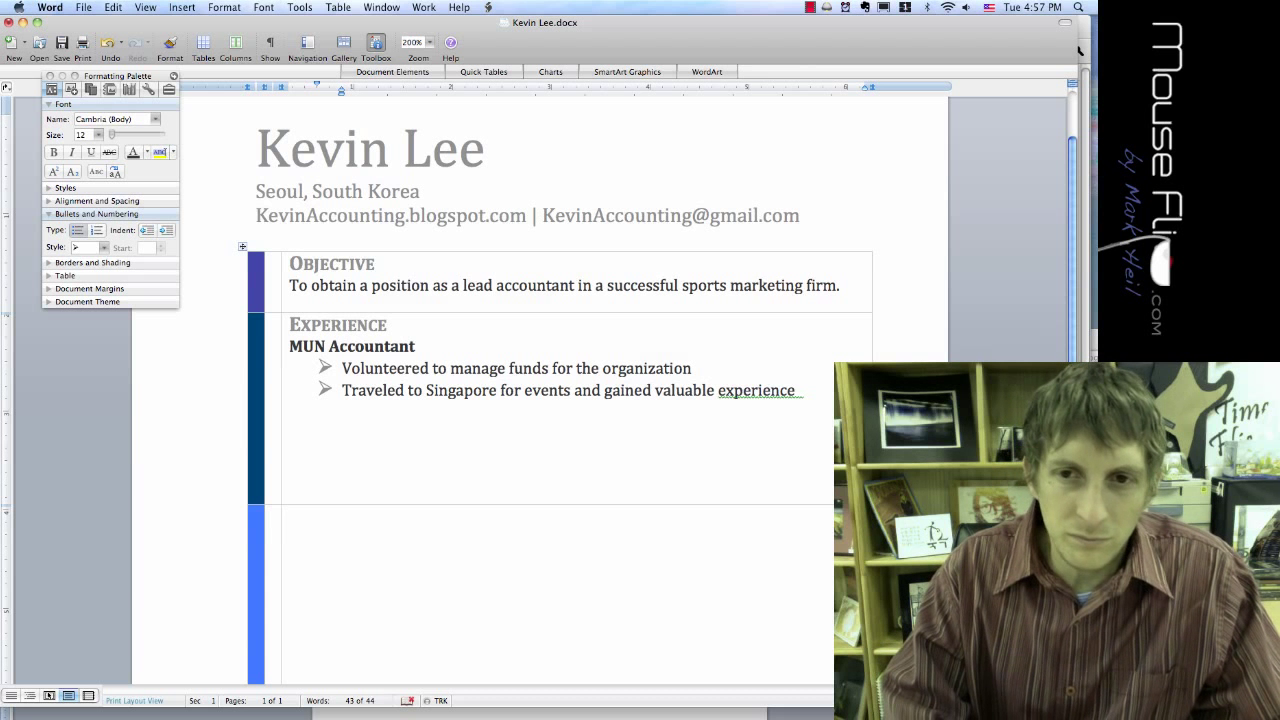
Step: Insert 'accounting' before 'experience' in the second bullet
text(accounting)
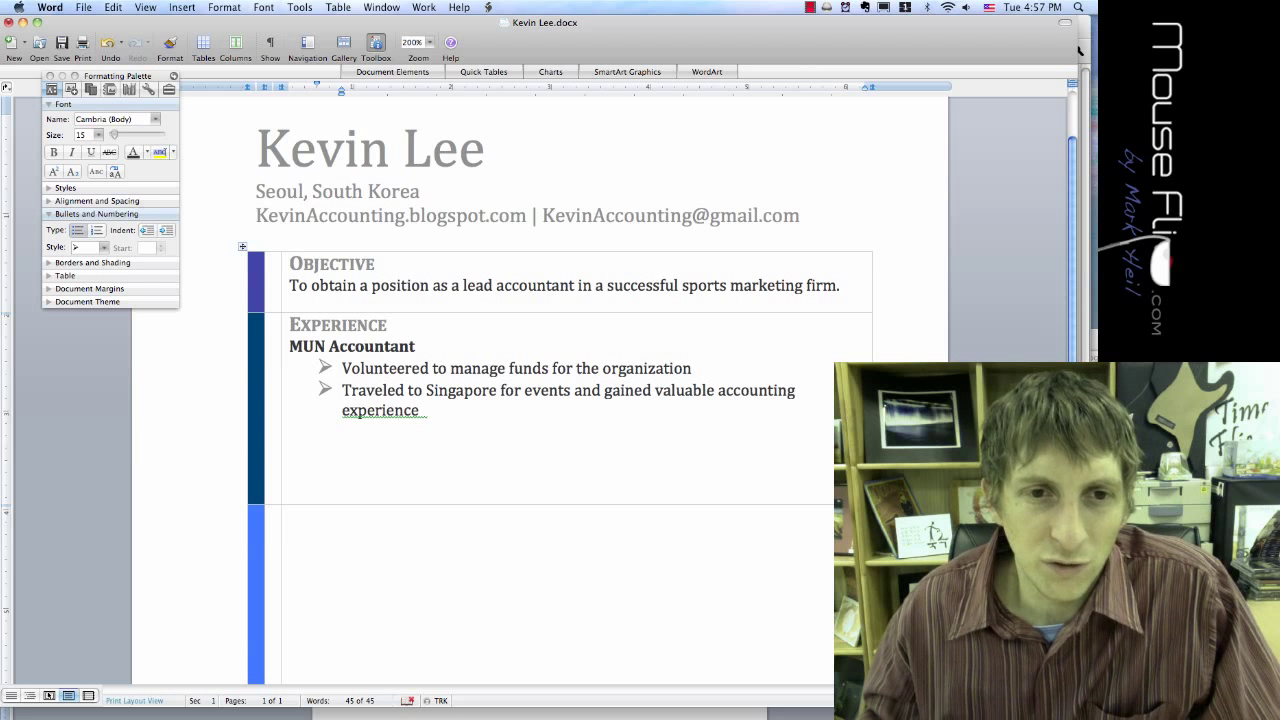
key(shift+Left)
key(shift+Left)
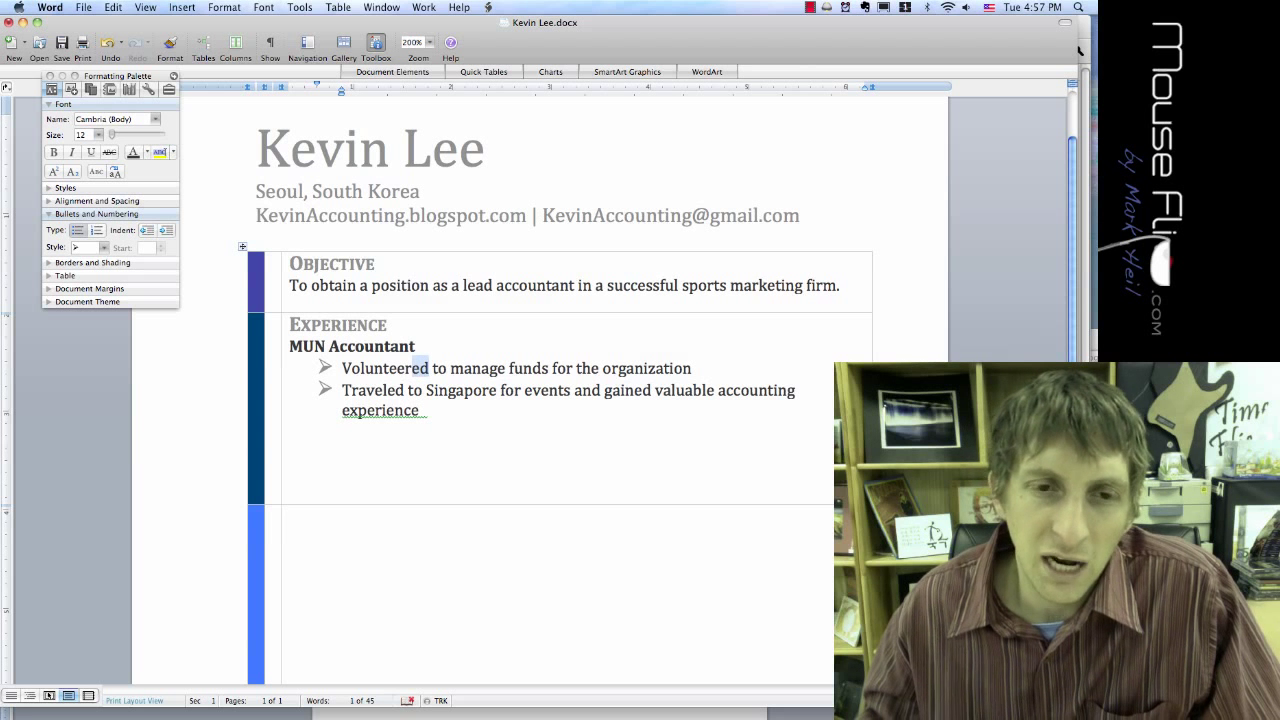
click(600, 390)
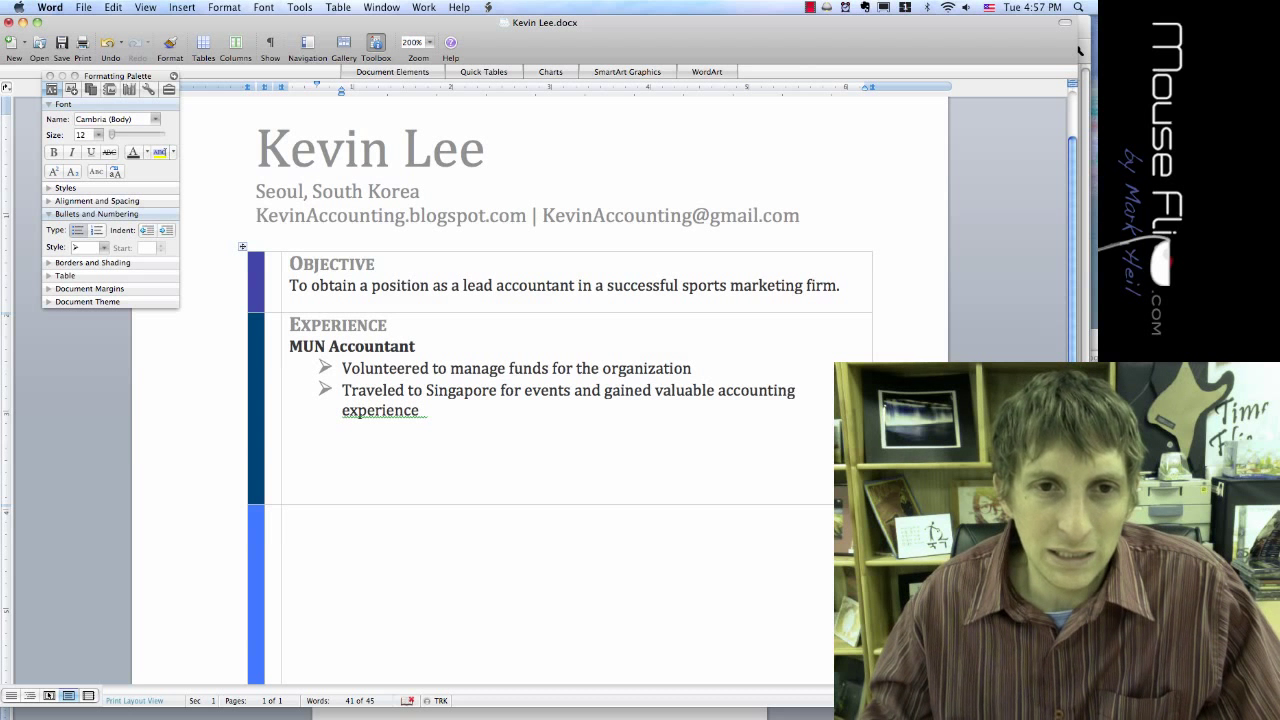
click(427, 410)
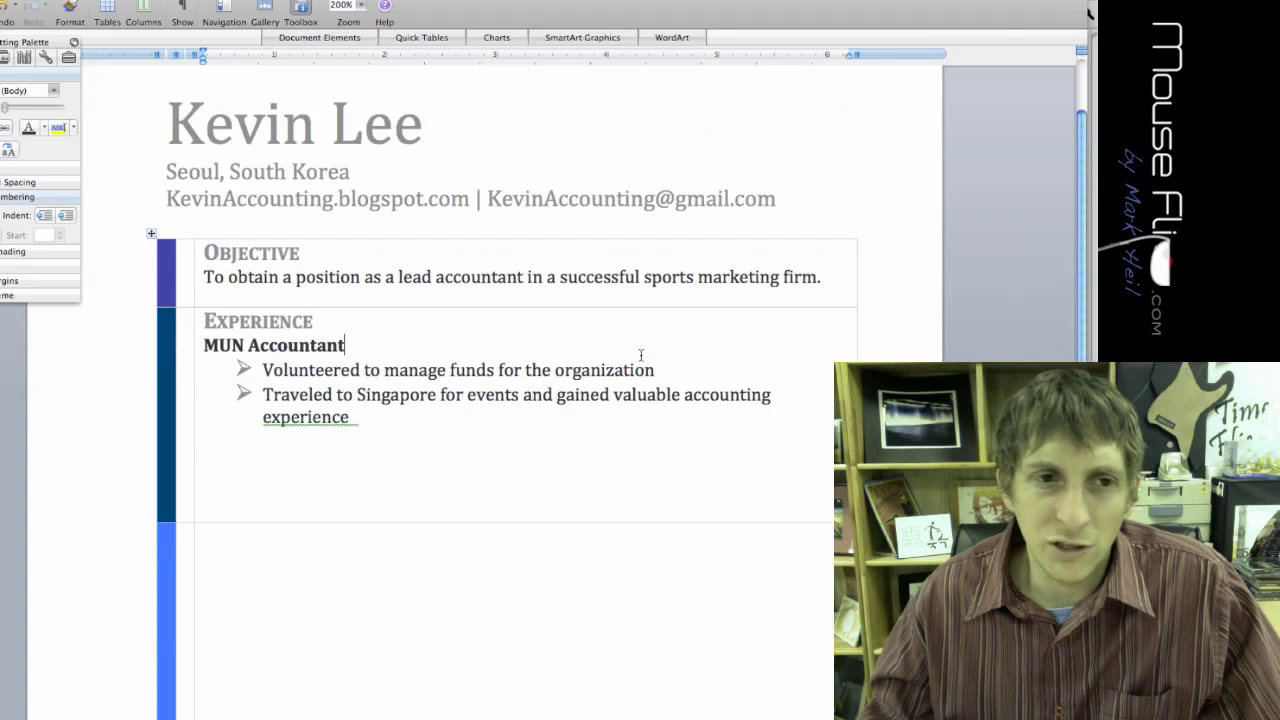
key(Tab)
key(Tab)
key(Tab)
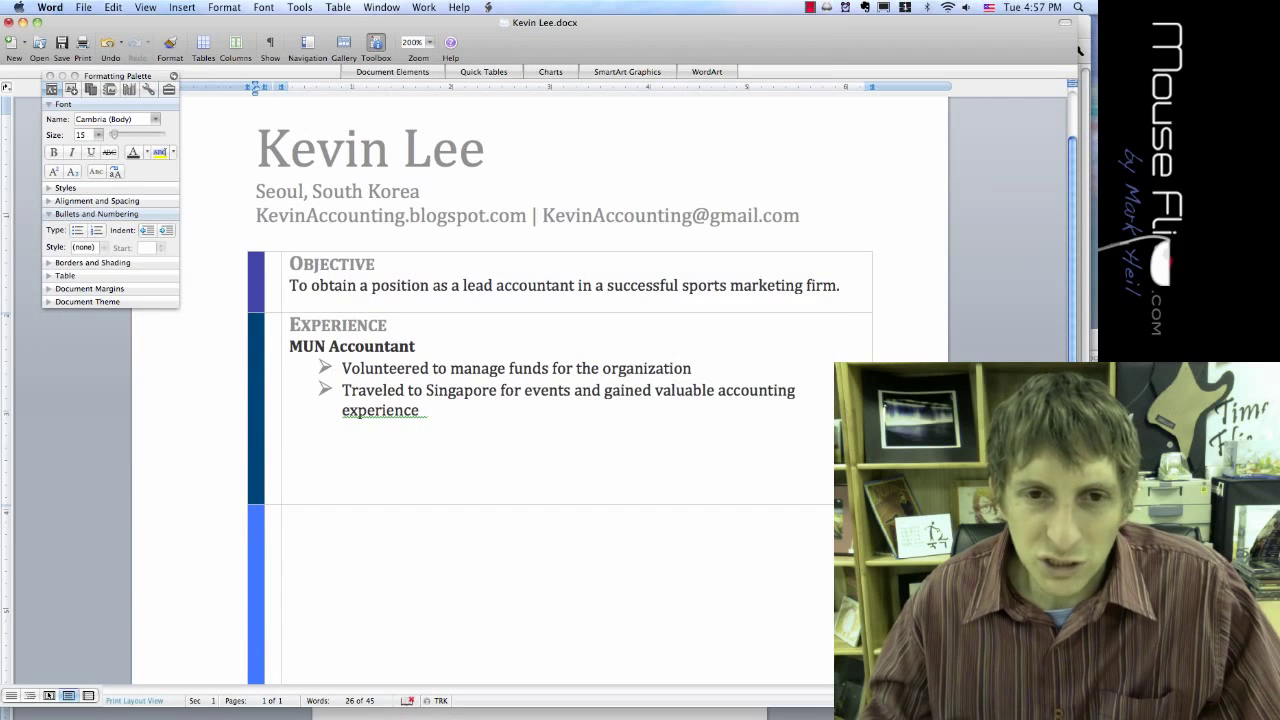
click(415, 346)
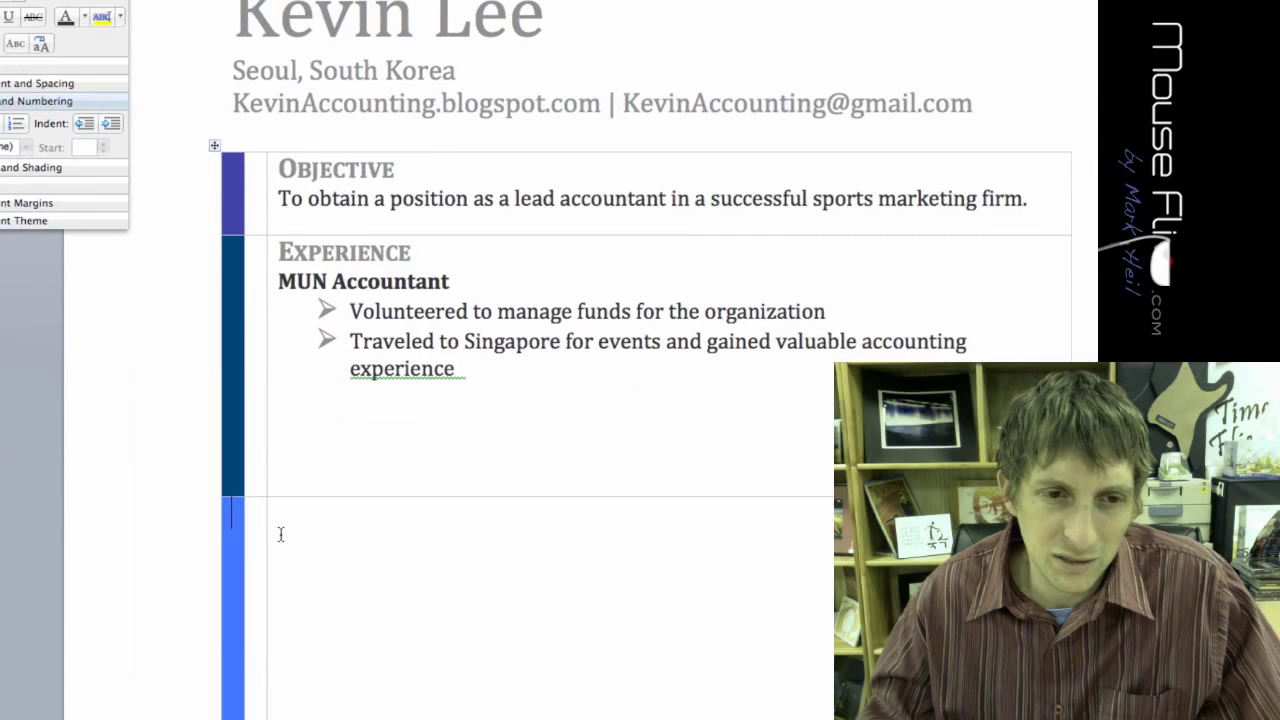
click(261, 546)
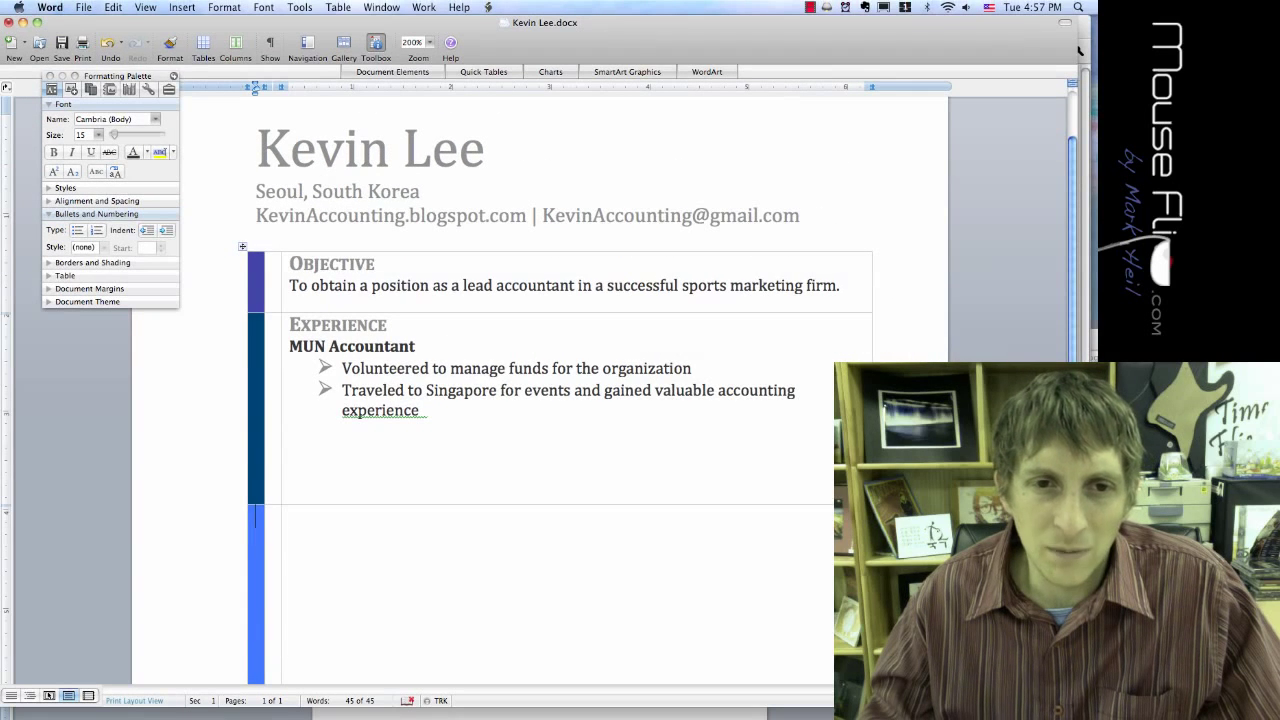
click(415, 346)
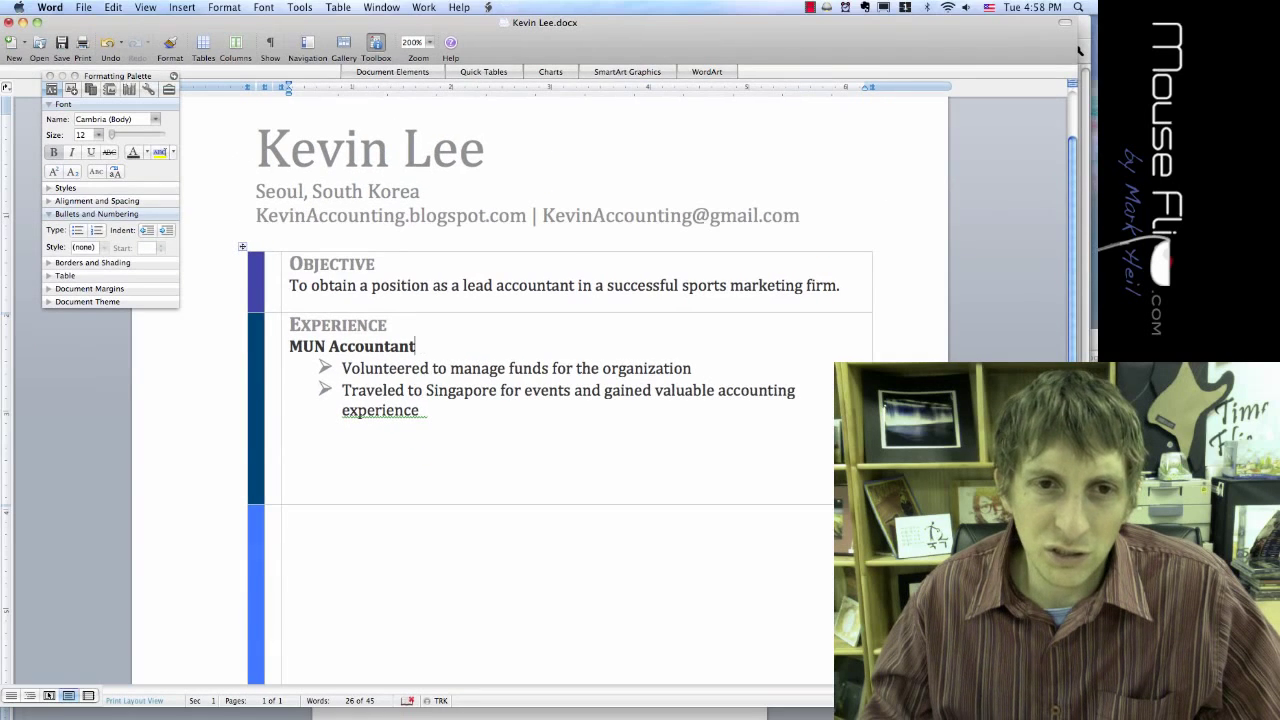
click(225, 8)
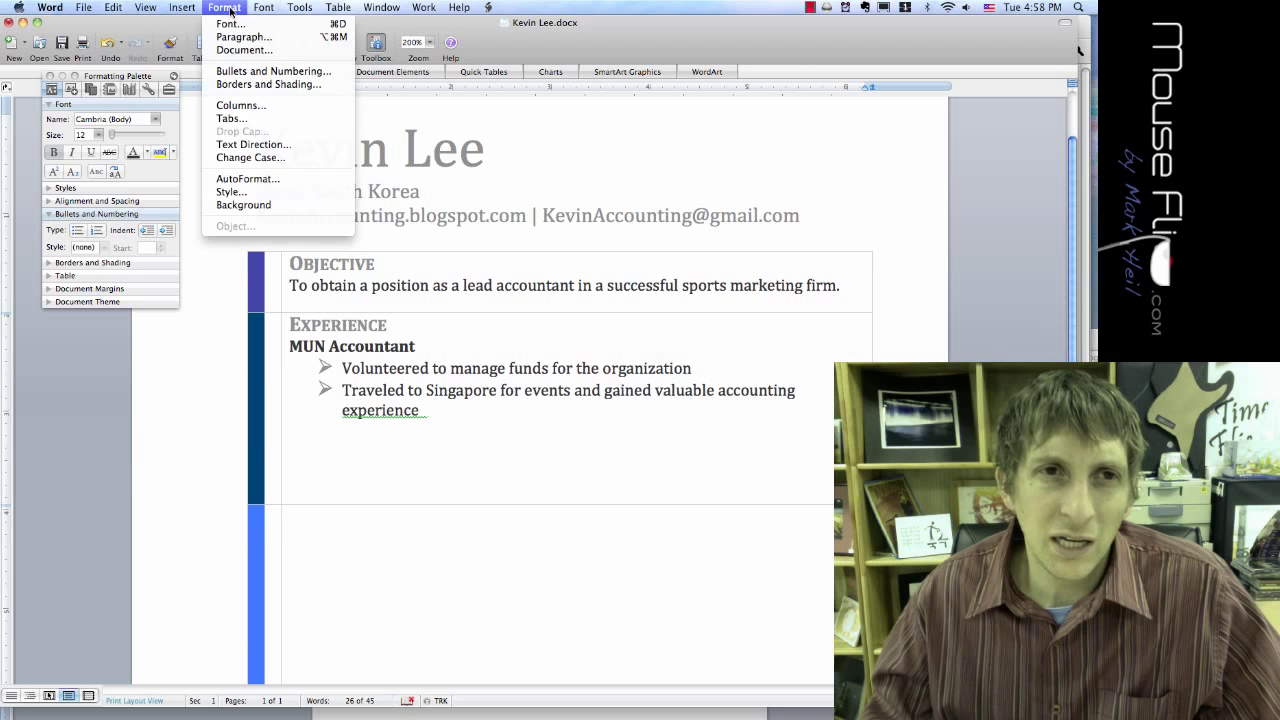
Step: Add a right-aligned tab stop at 5 in, changed from 4 in, to the MUN Accountant line
click(231, 118)
text(4)
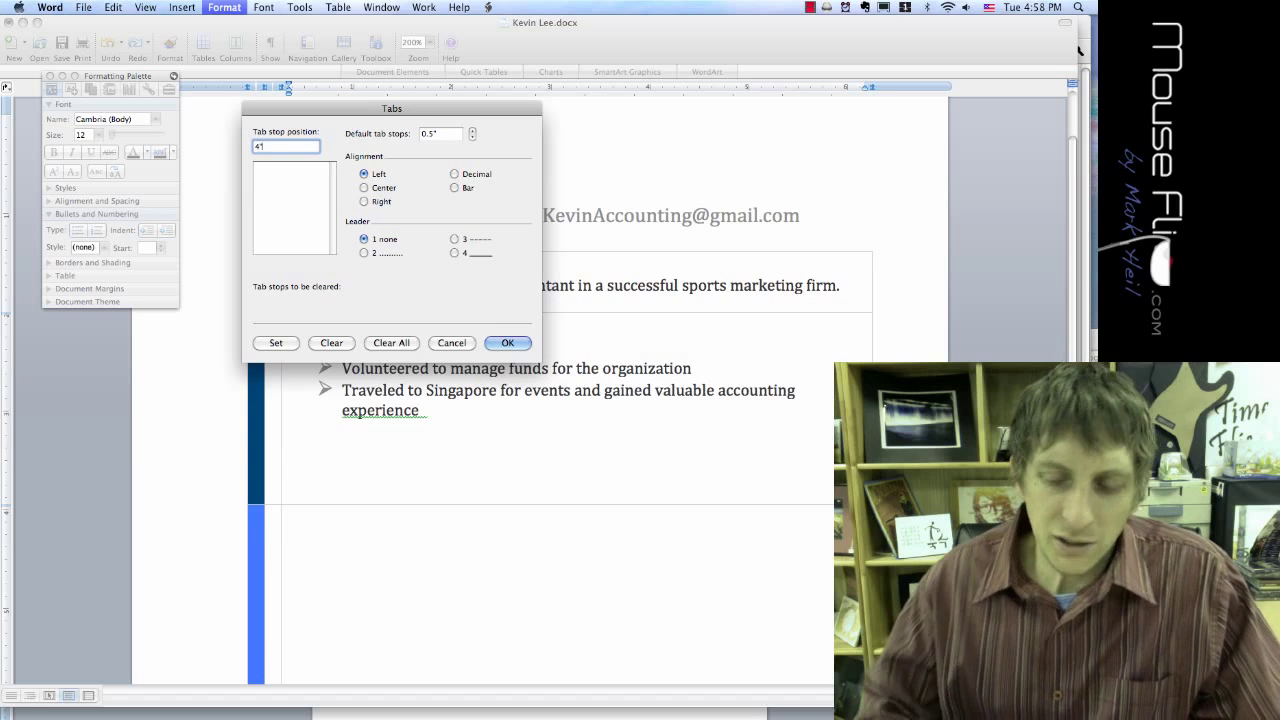
text(in)
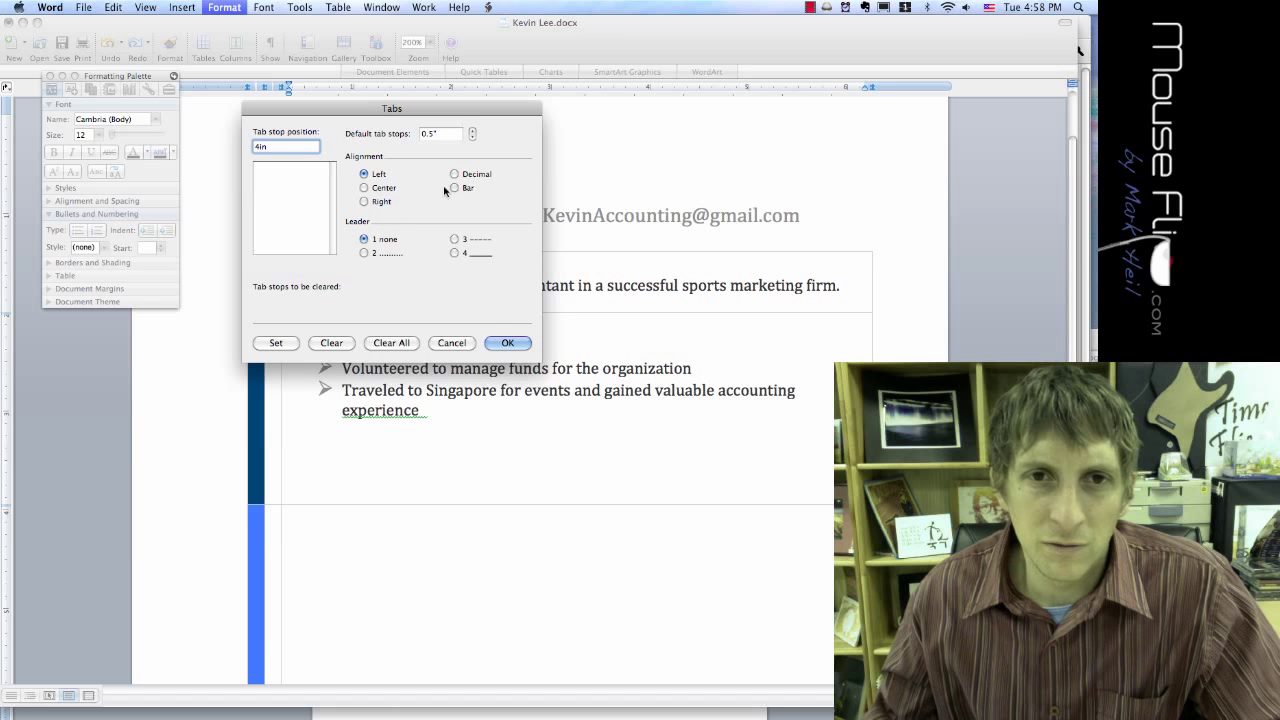
click(366, 203)
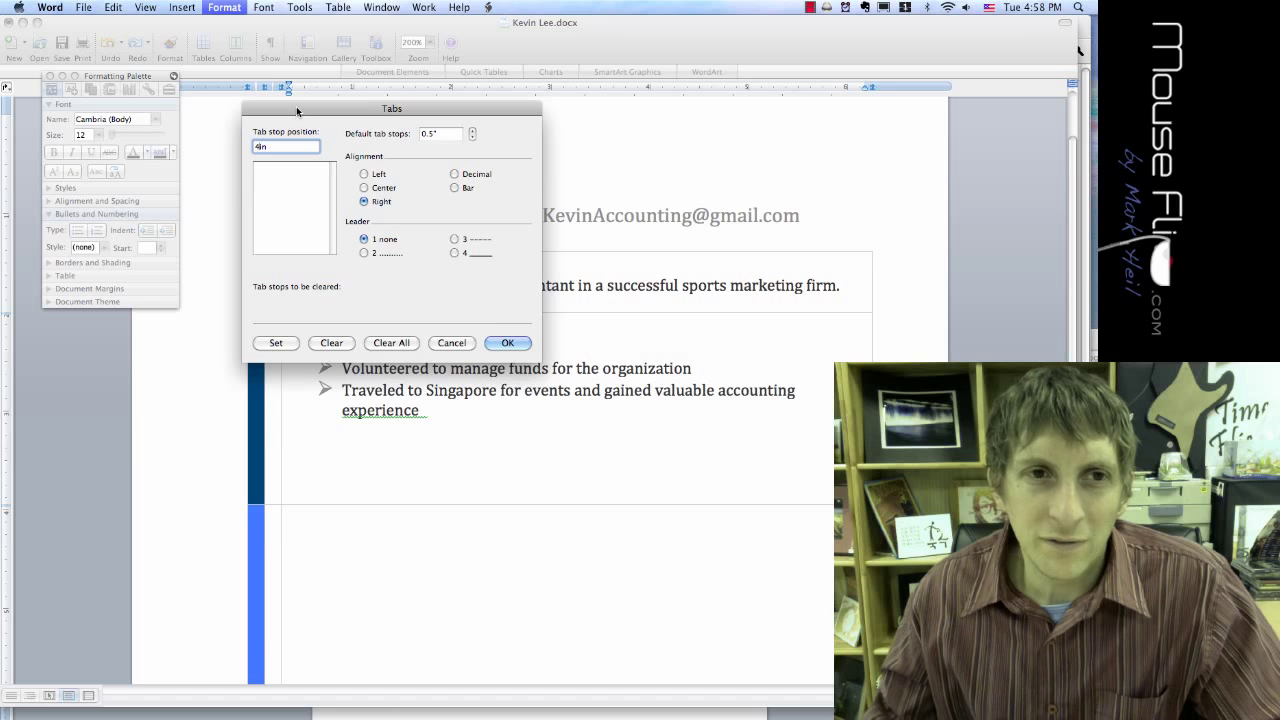
key(BackSpace)
text(5)
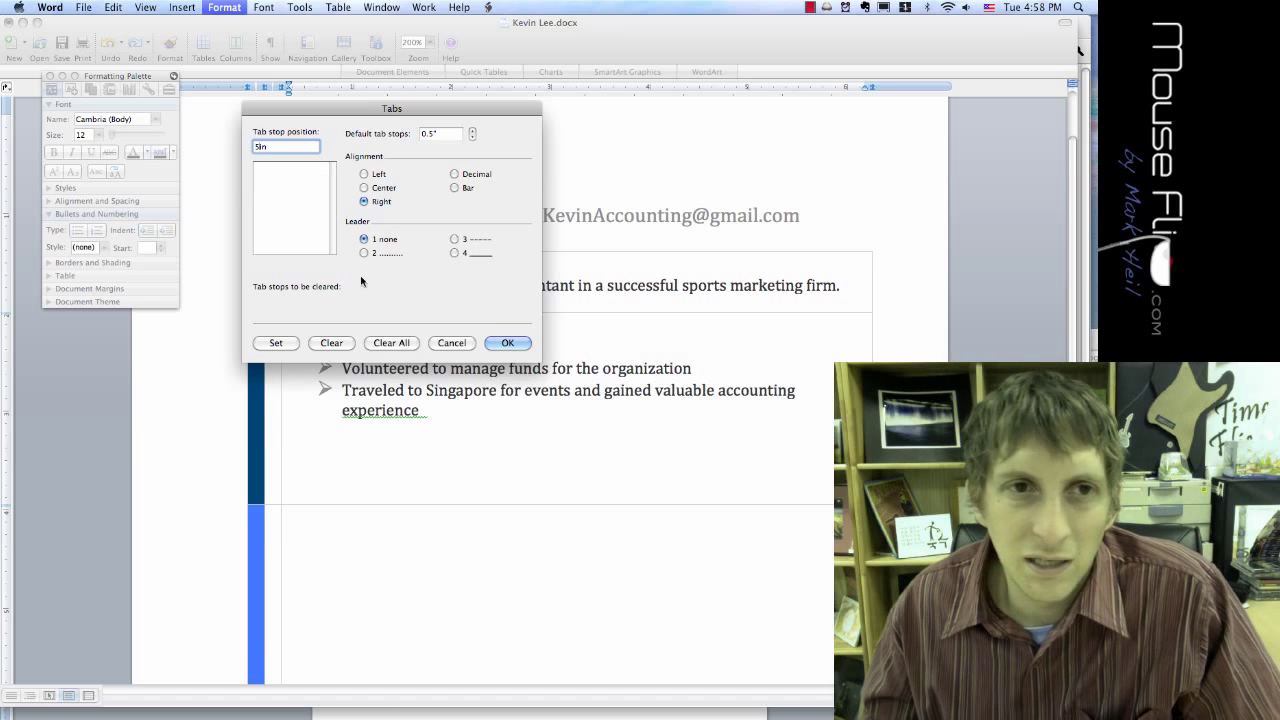
click(281, 343)
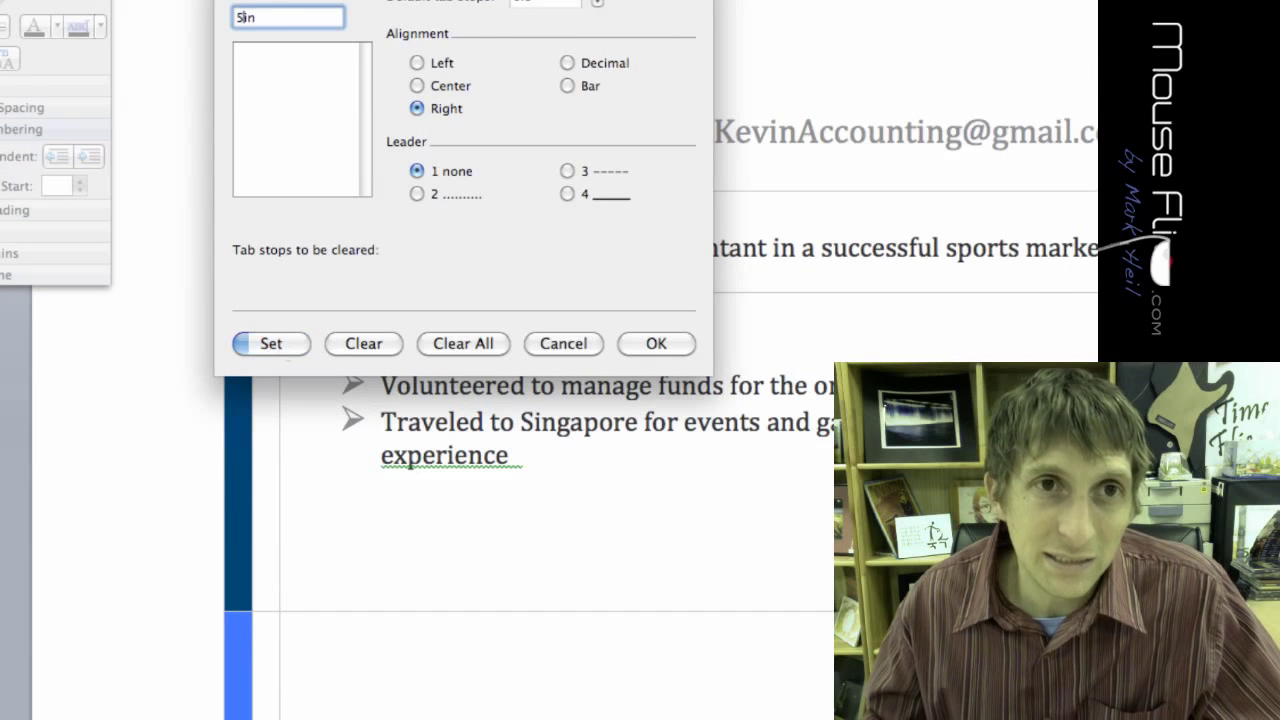
click(645, 345)
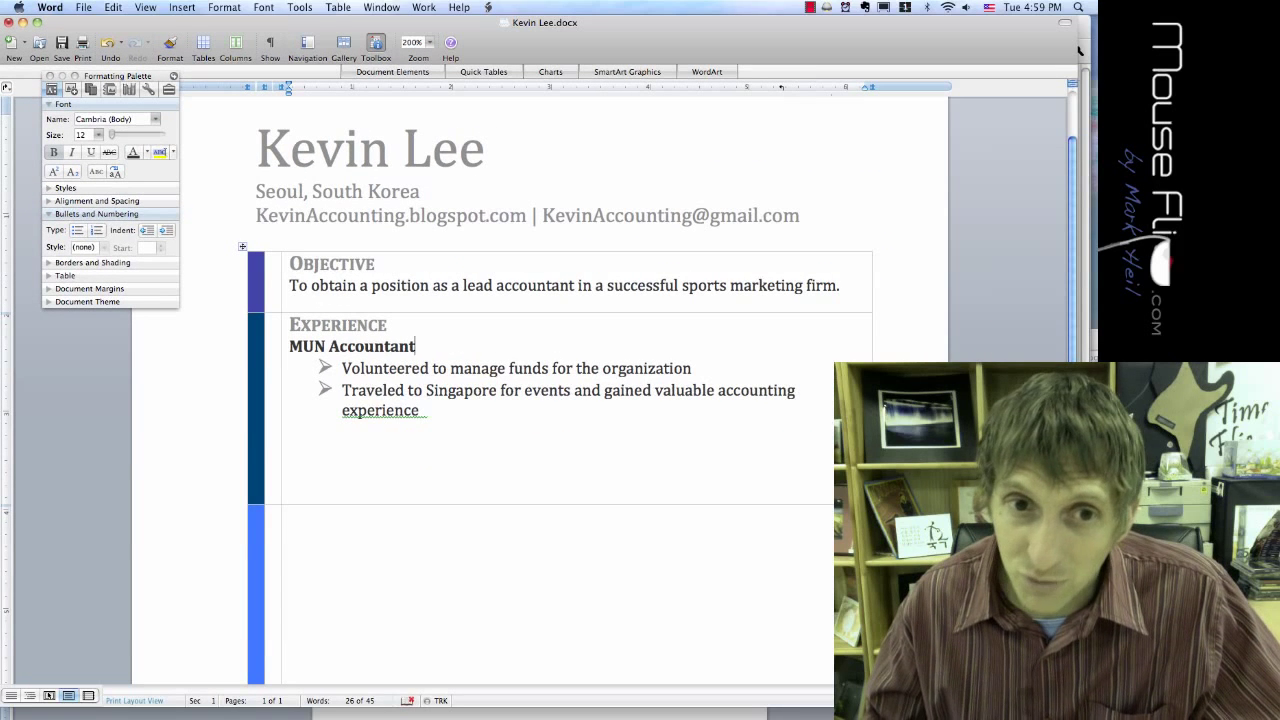
key(Tab)
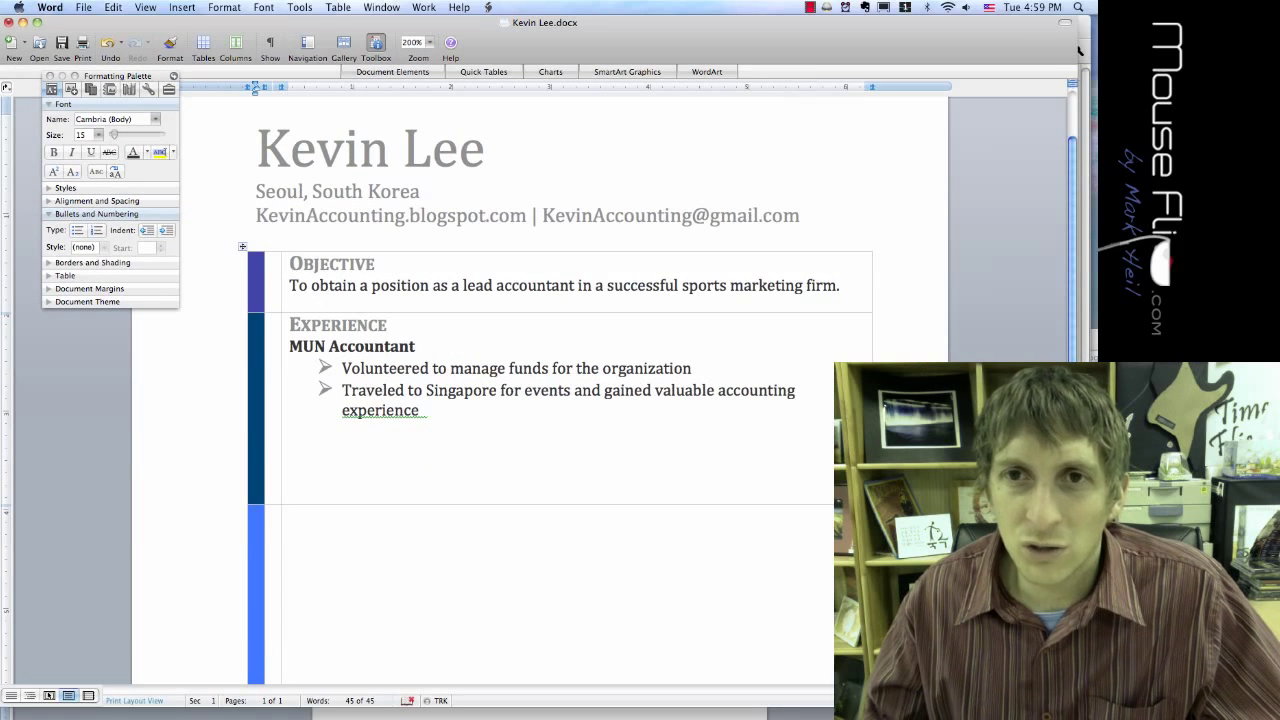
text(E)
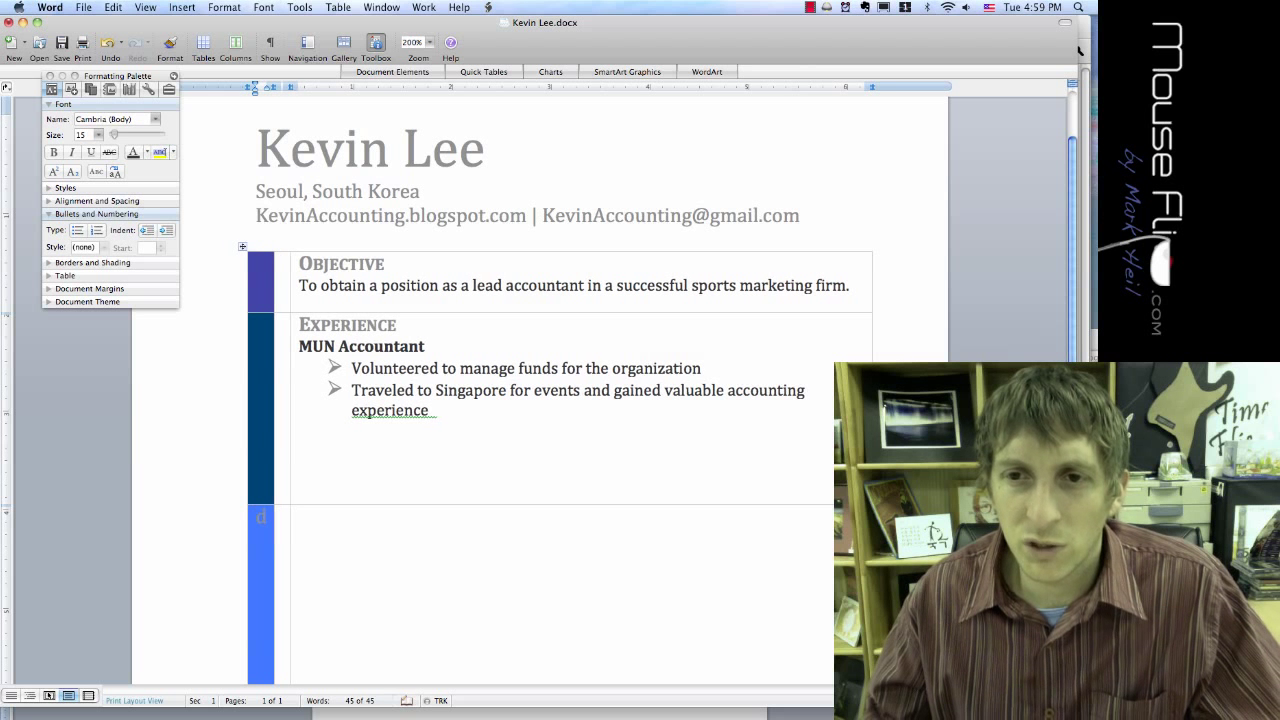
key(BackSpace)
key(super+z)
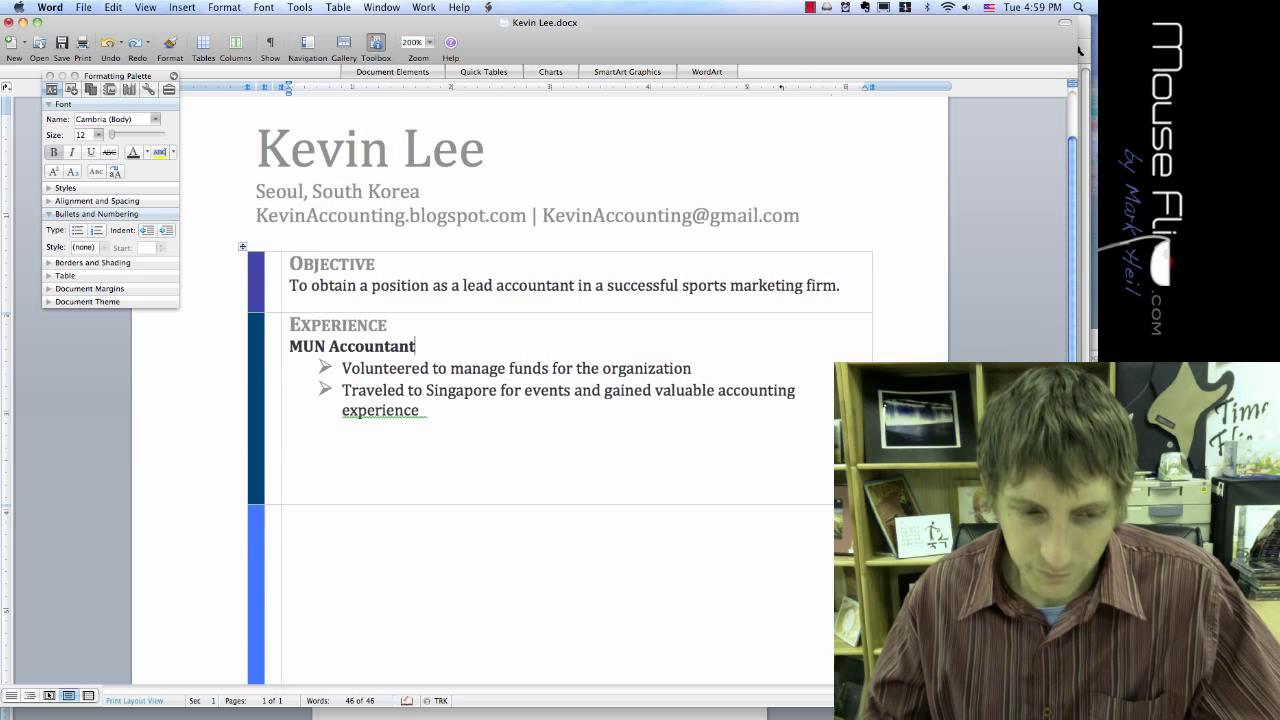
key(Tab)
click(416, 346)
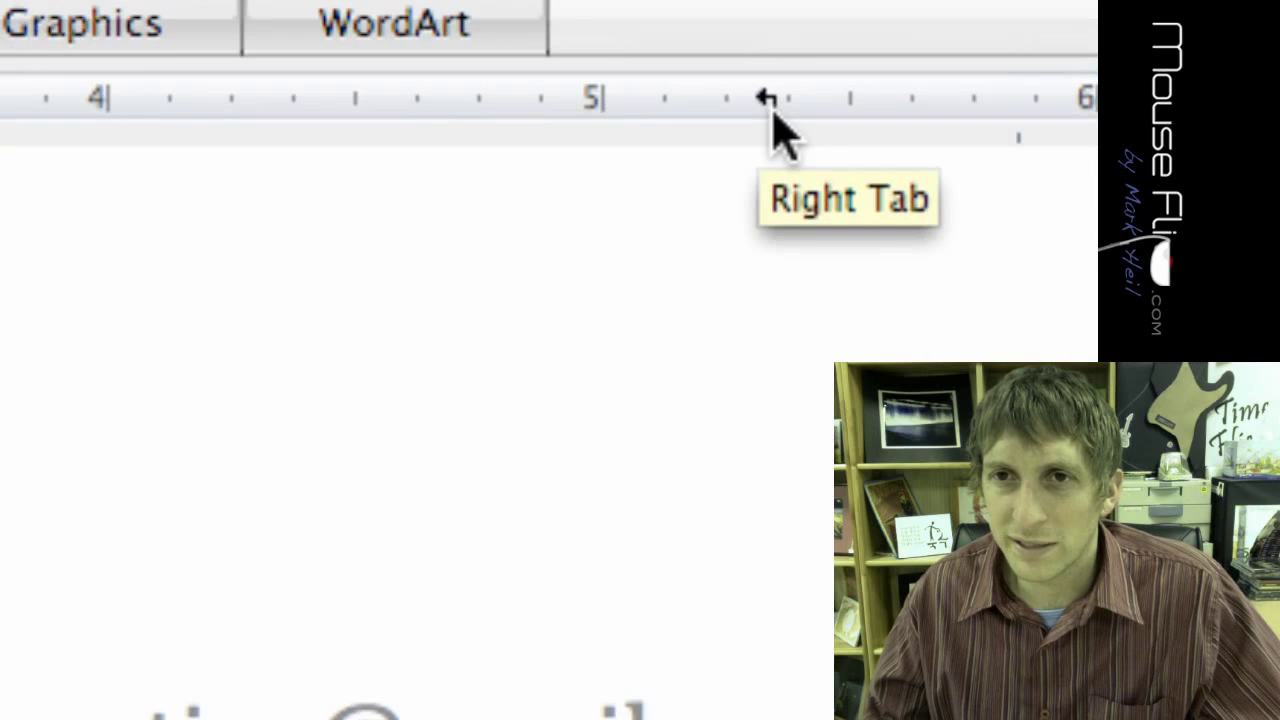
click(768, 100)
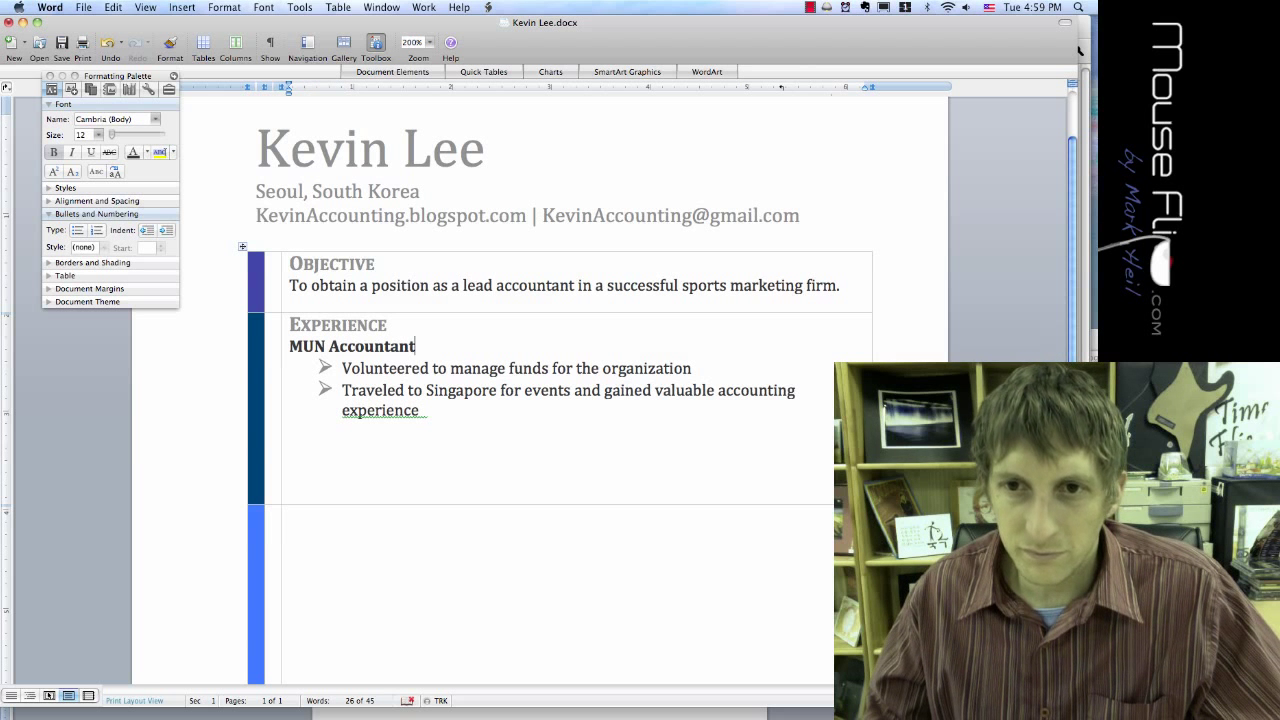
key(Up)
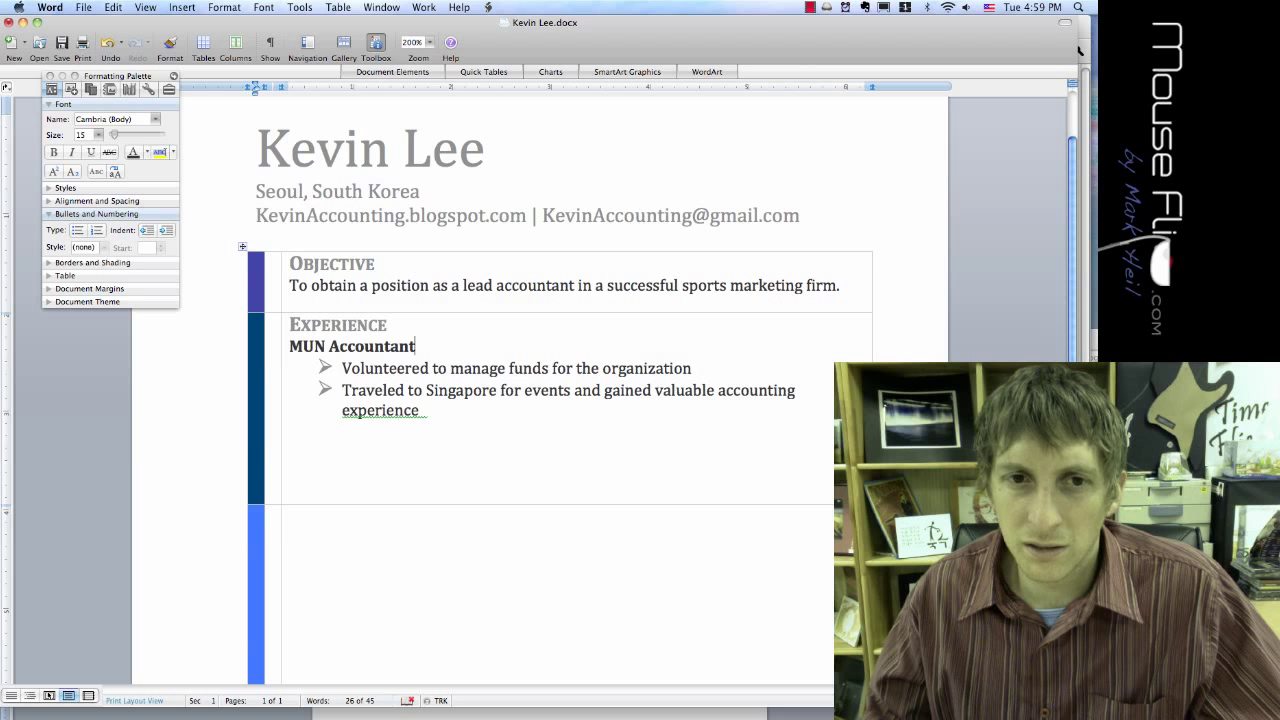
key(super+Tab)
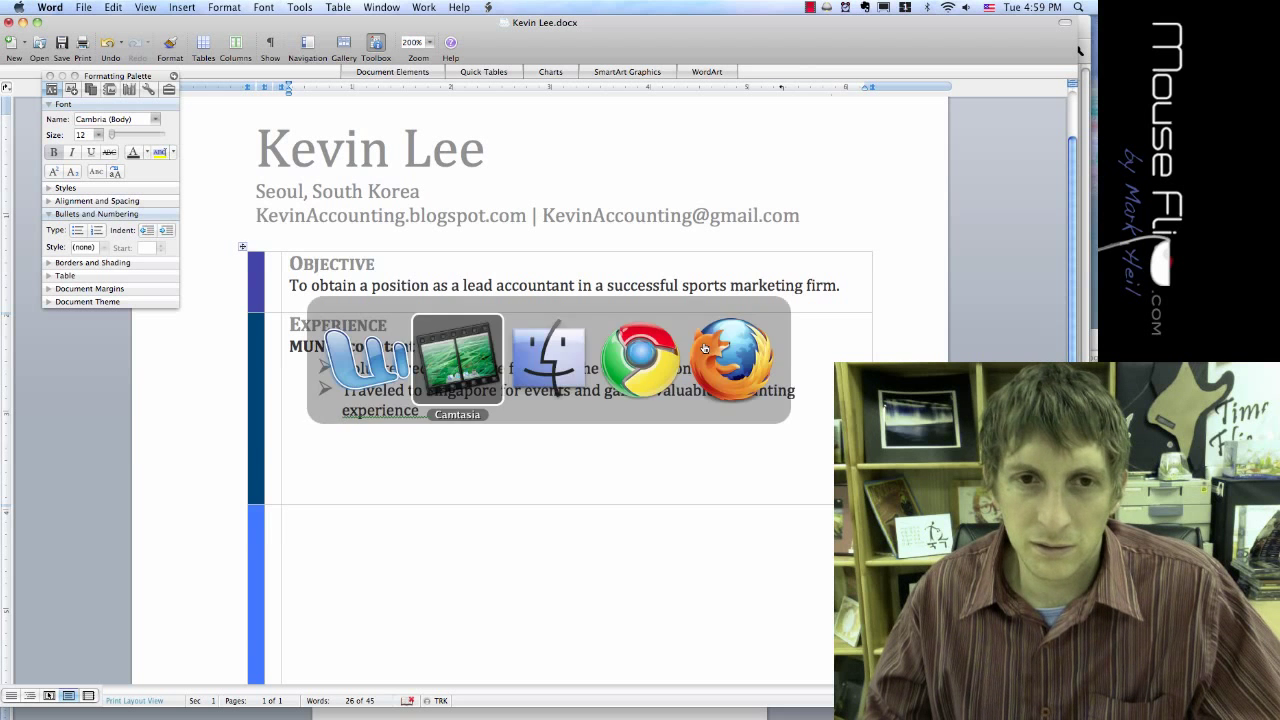
key(super+Tab)
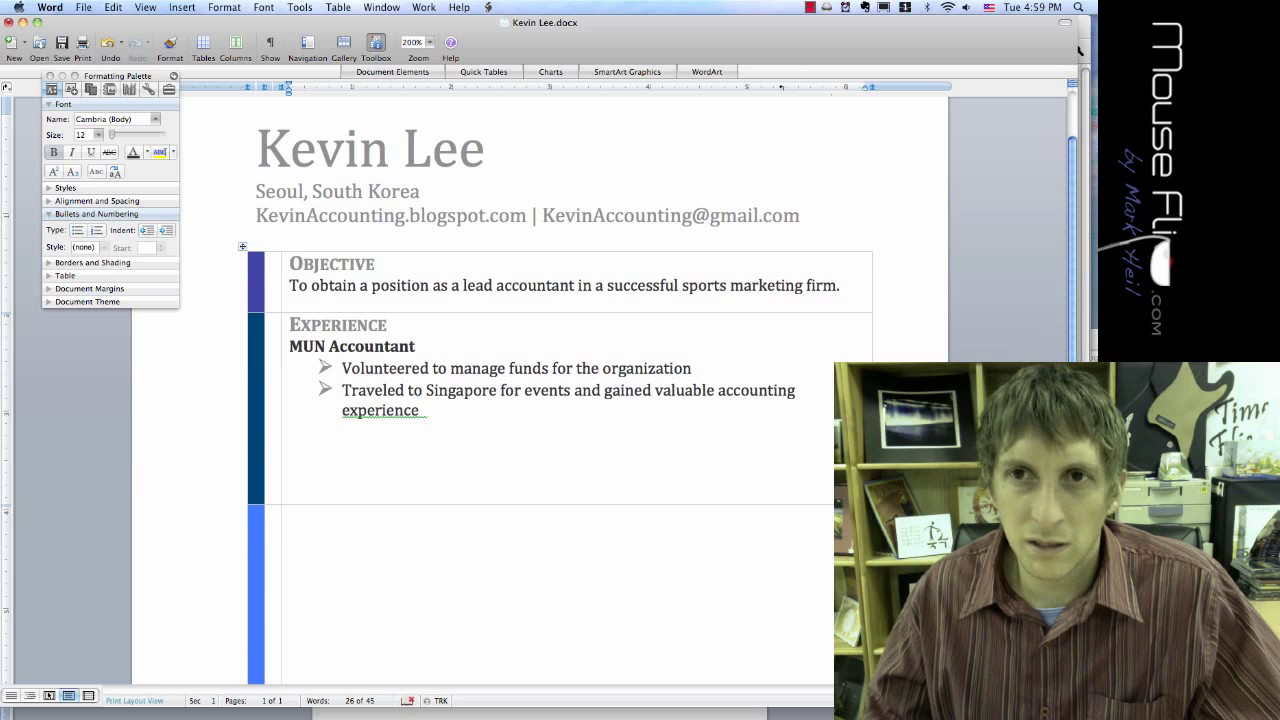
key(Down)
key(Up)
key(Up)
key(Down)
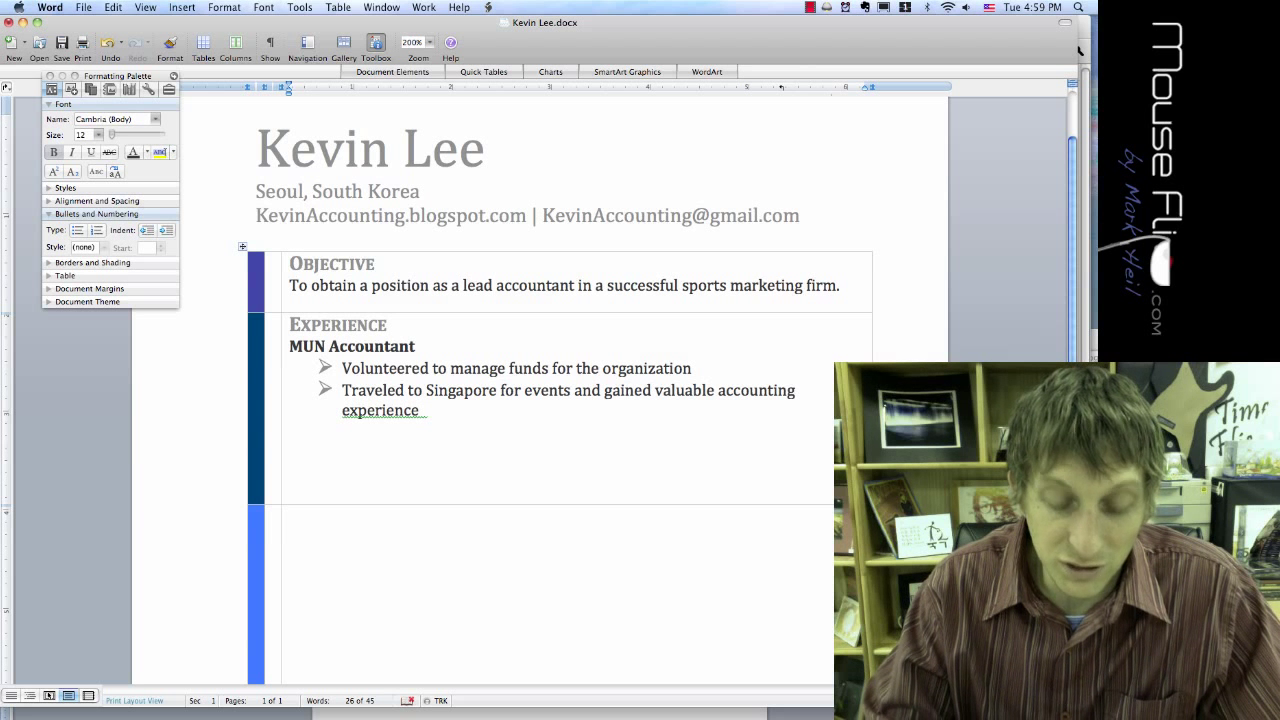
Step: Enter July 2010-May 2011 on the MUN Accountant line, add an unbulleted blank line, and select the entry
text(July 2010-)
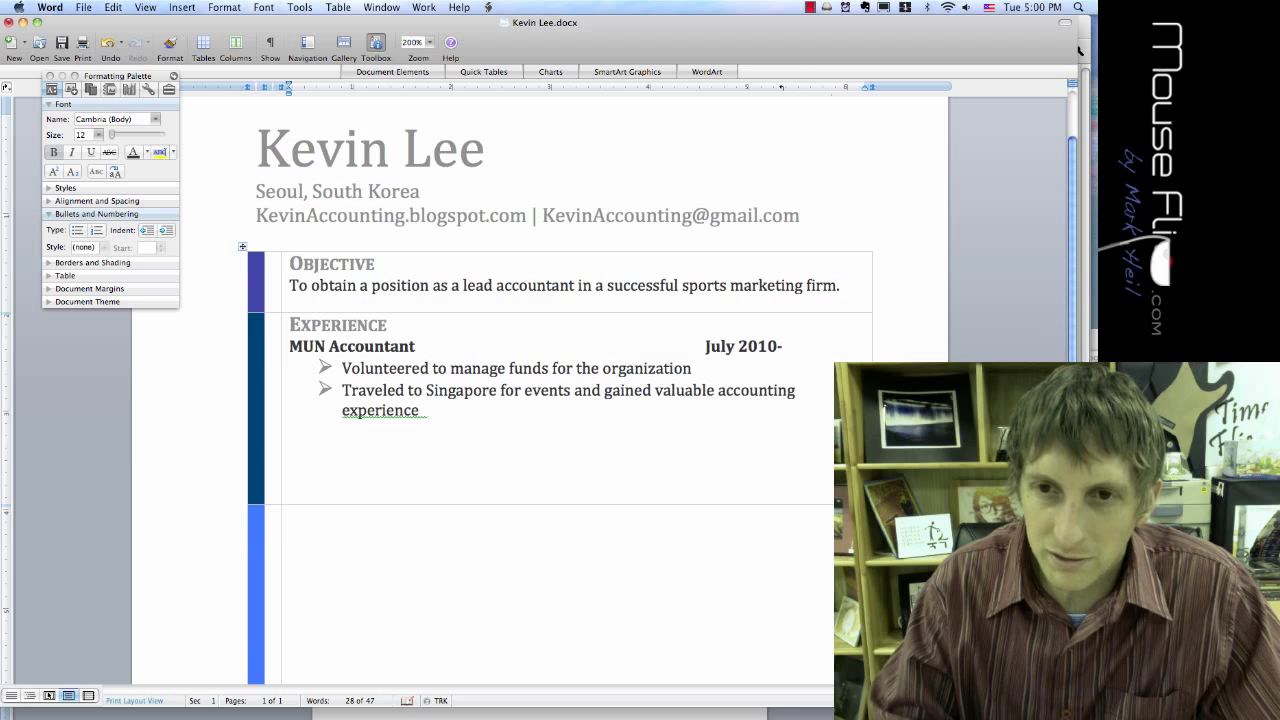
text(M)
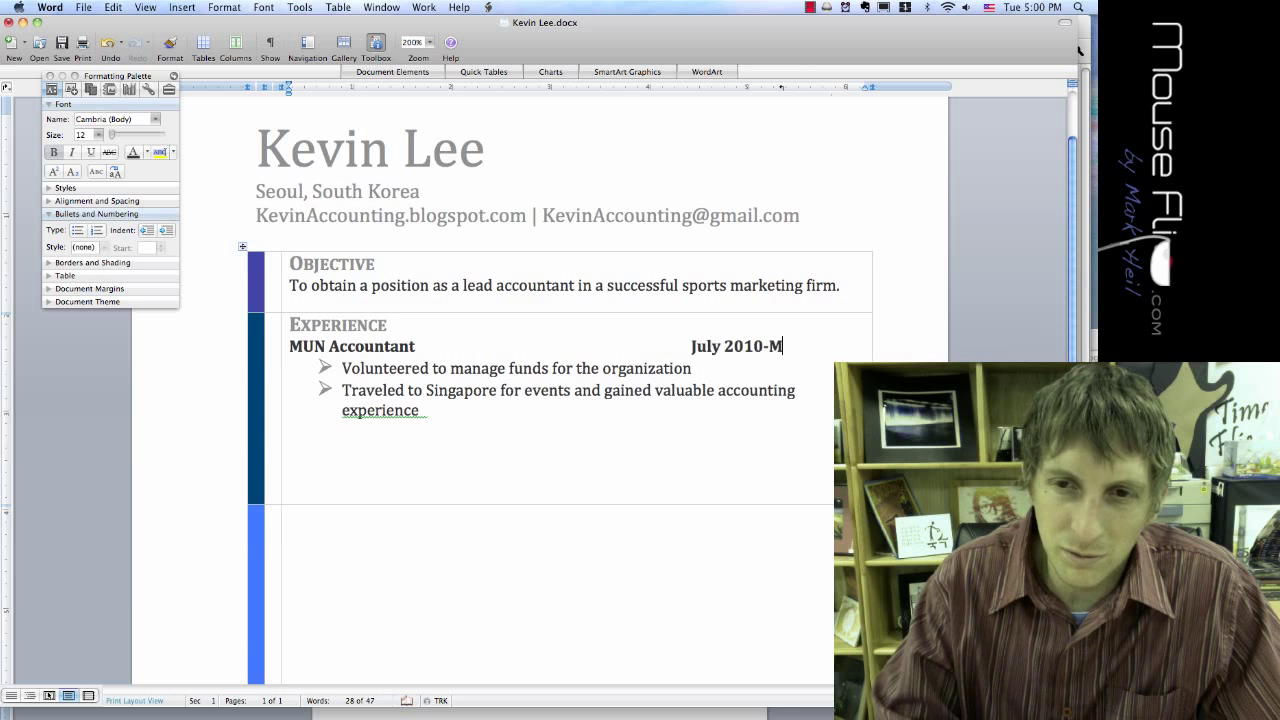
text(ay 2011)
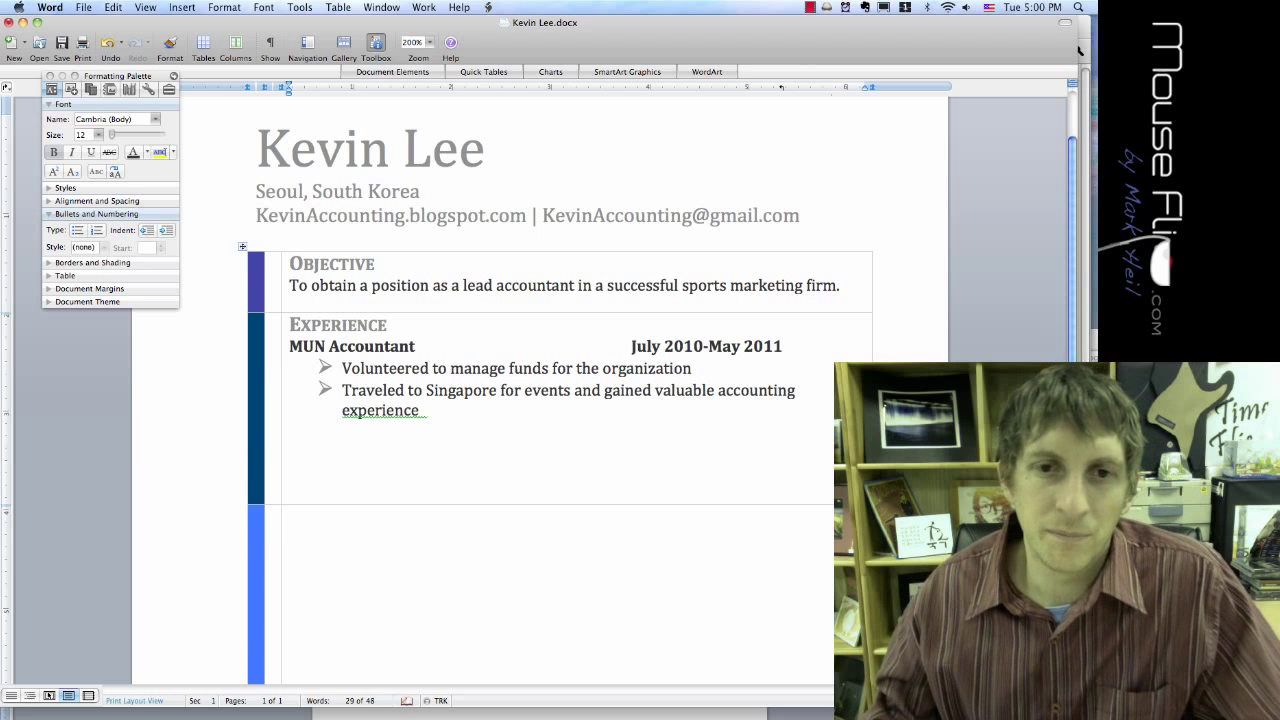
scroll(540, 400, down, 3)
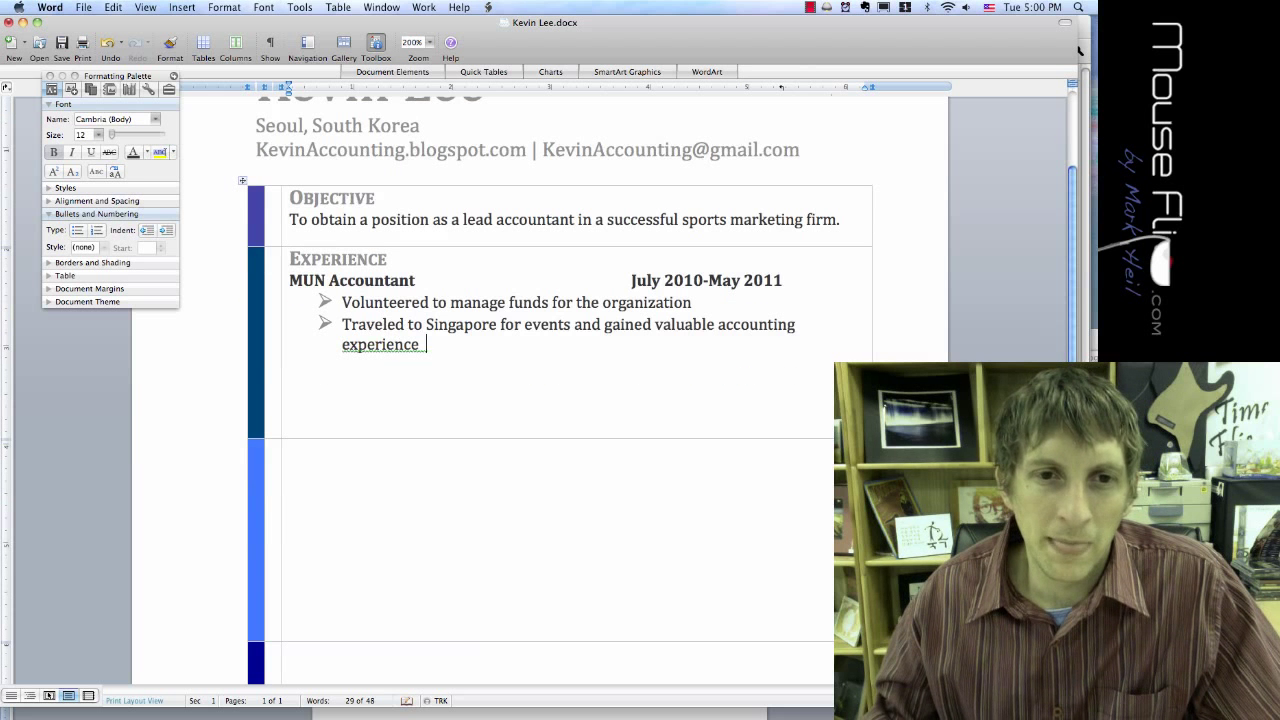
key(Left)
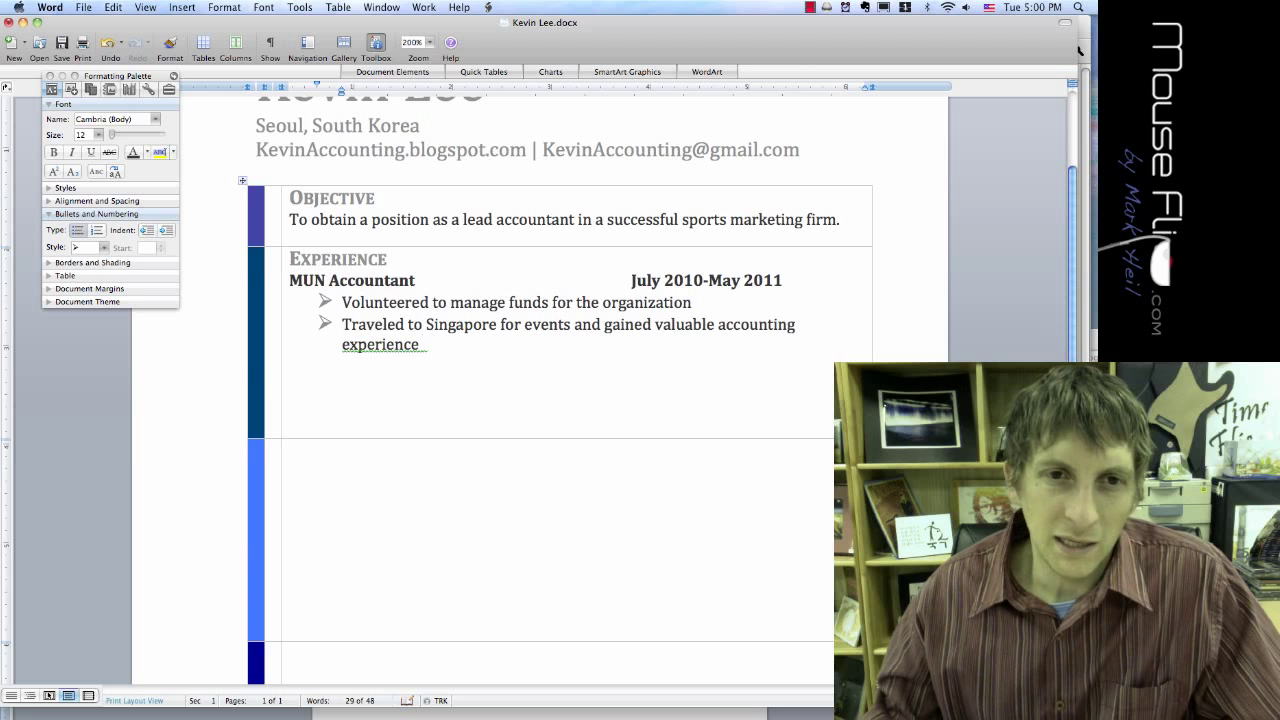
key(Return)
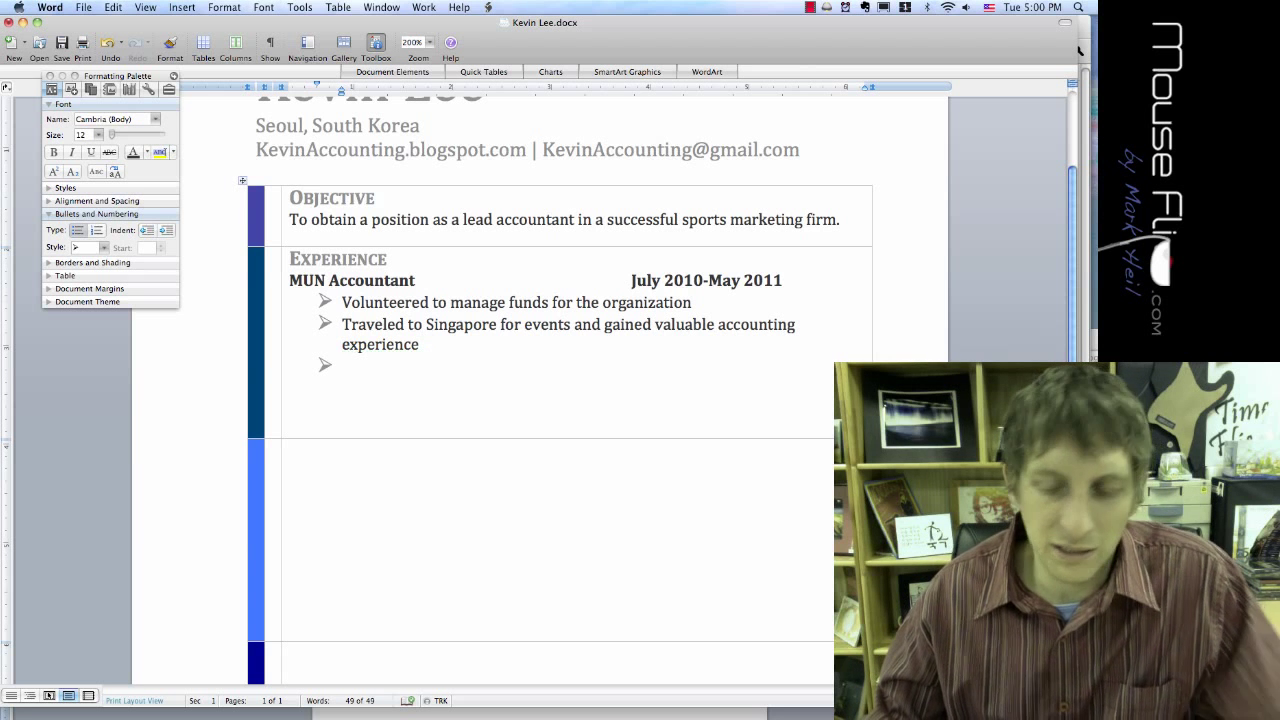
key(BackSpace)
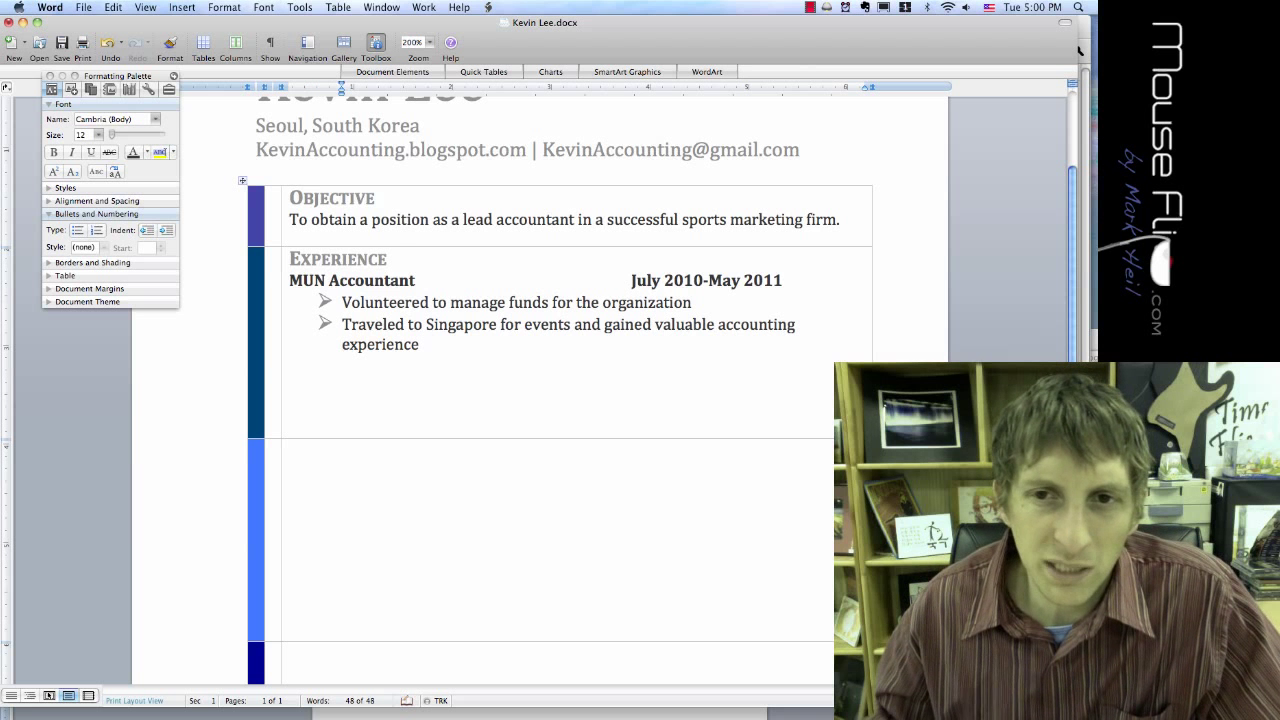
key(shift+Up)
key(shift+Up)
key(shift+Up)
key(shift+Up)
key(shift+Up)
key(shift+Down)
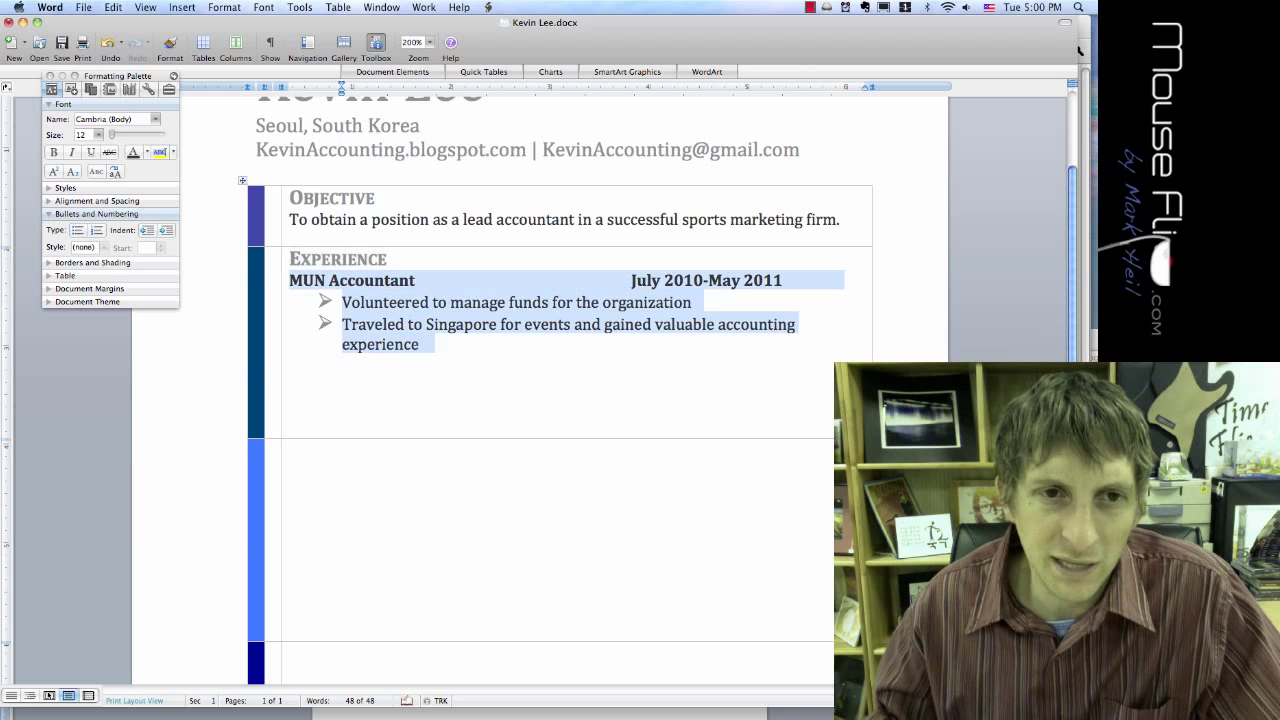
Step: Copy the MUN Accountant entry and paste a duplicate on a new unbulleted line below it
key(super+c)
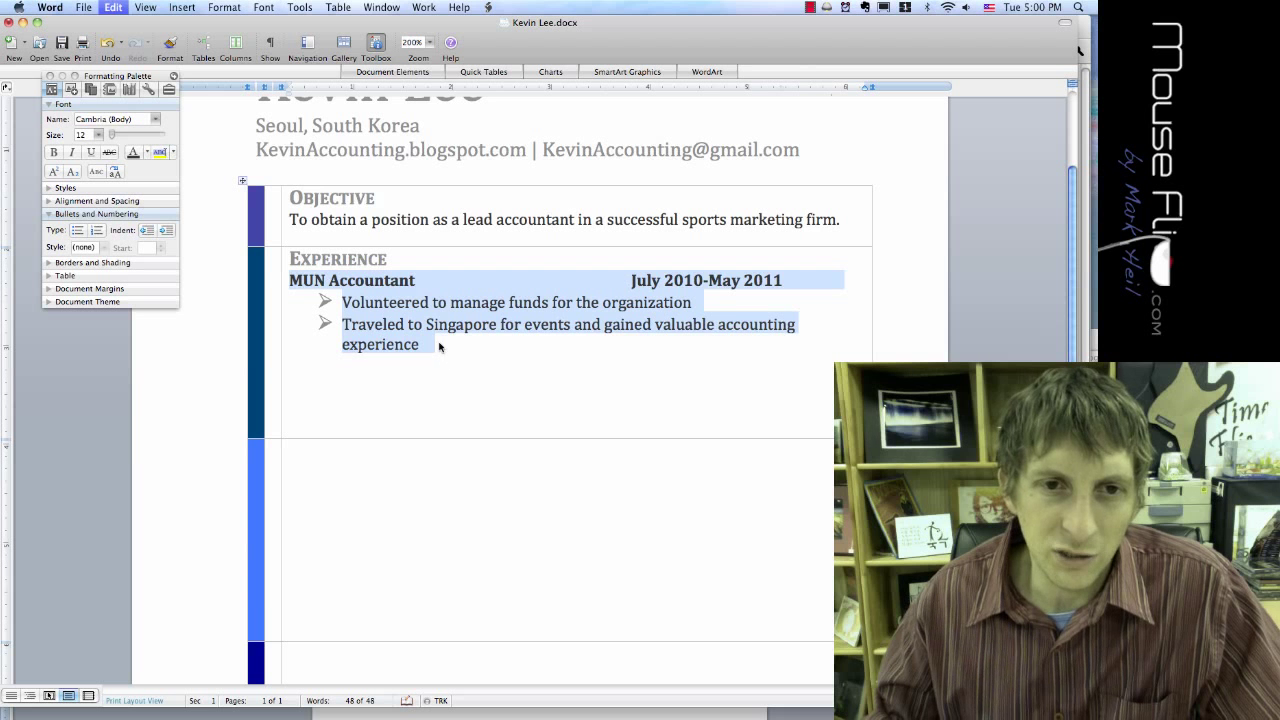
click(439, 346)
key(Return)
key(BackSpace)
key(BackSpace)
key(super+v)
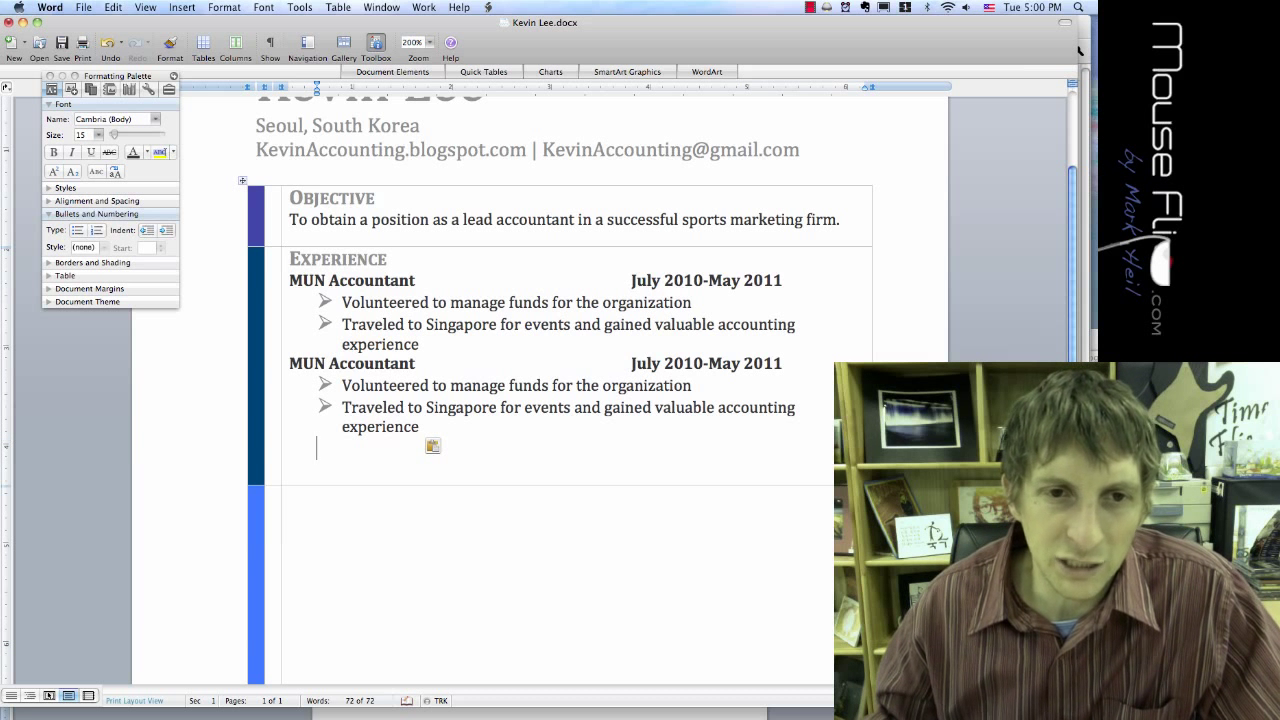
Step: Delete the leftover empty line below the second MUN Accountant entry
drag(340, 363, 400, 363)
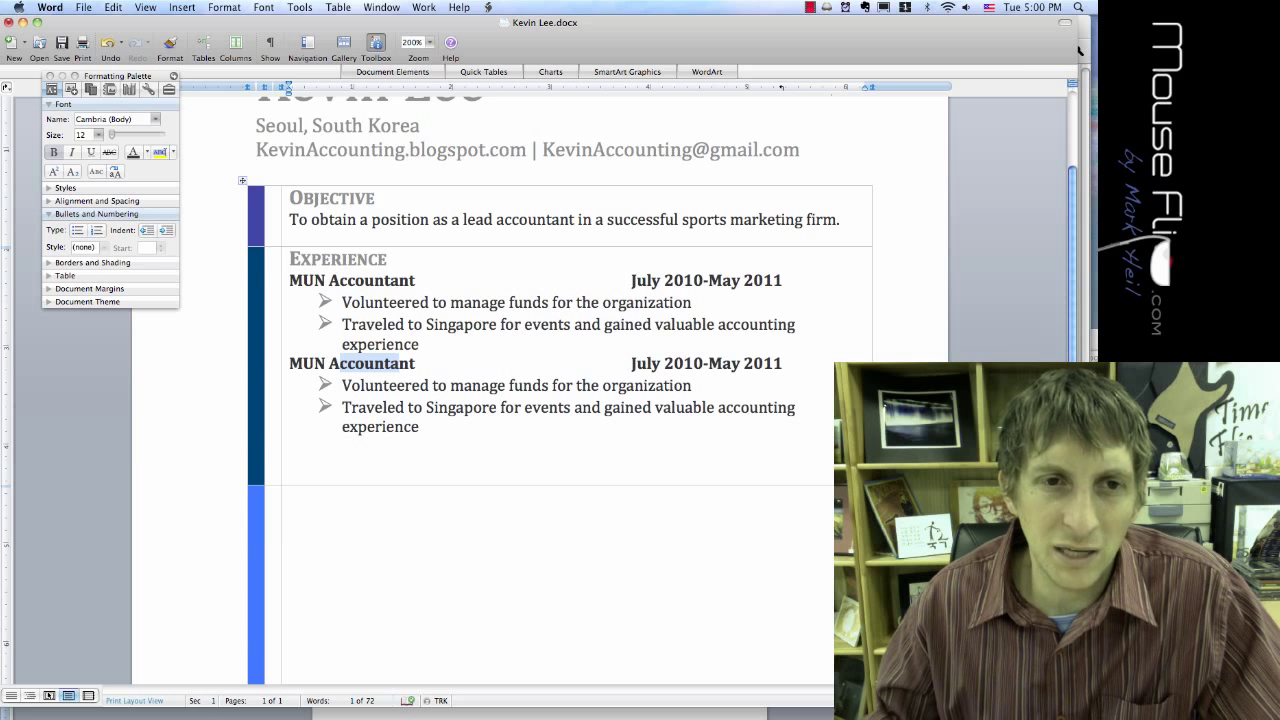
scroll(550, 400, down, 3)
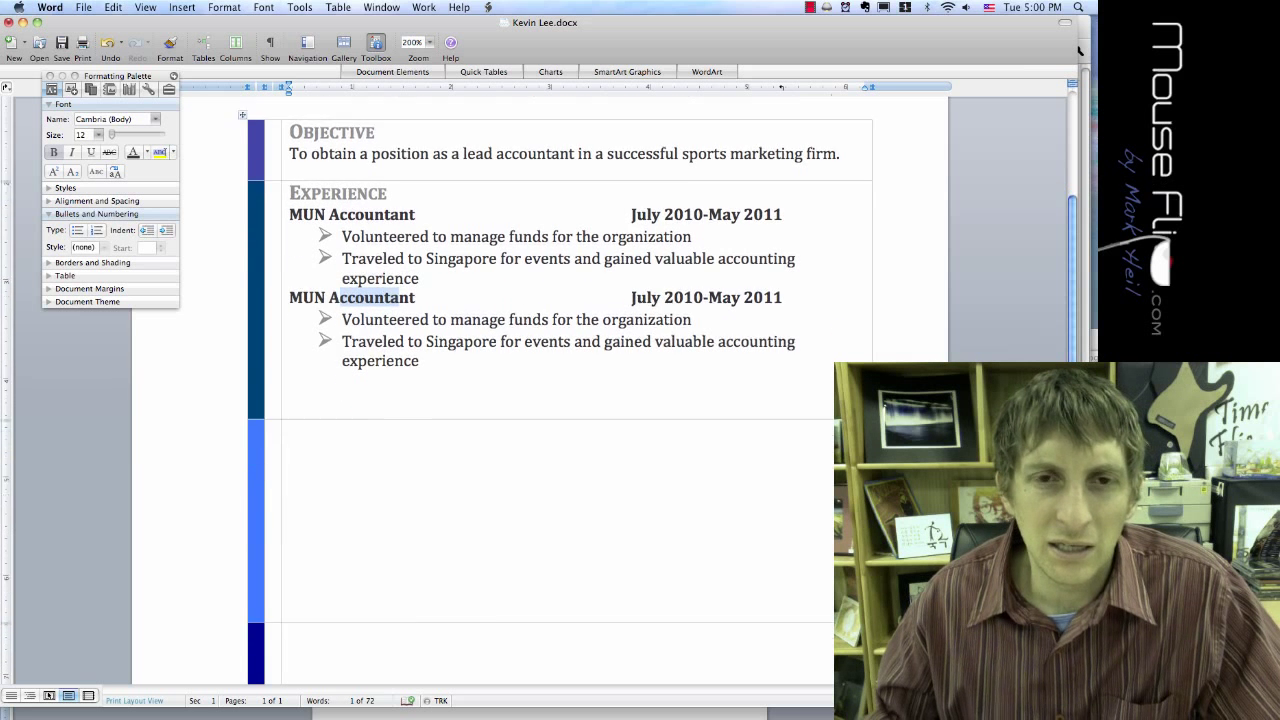
scroll(550, 400, down, 2)
click(342, 373)
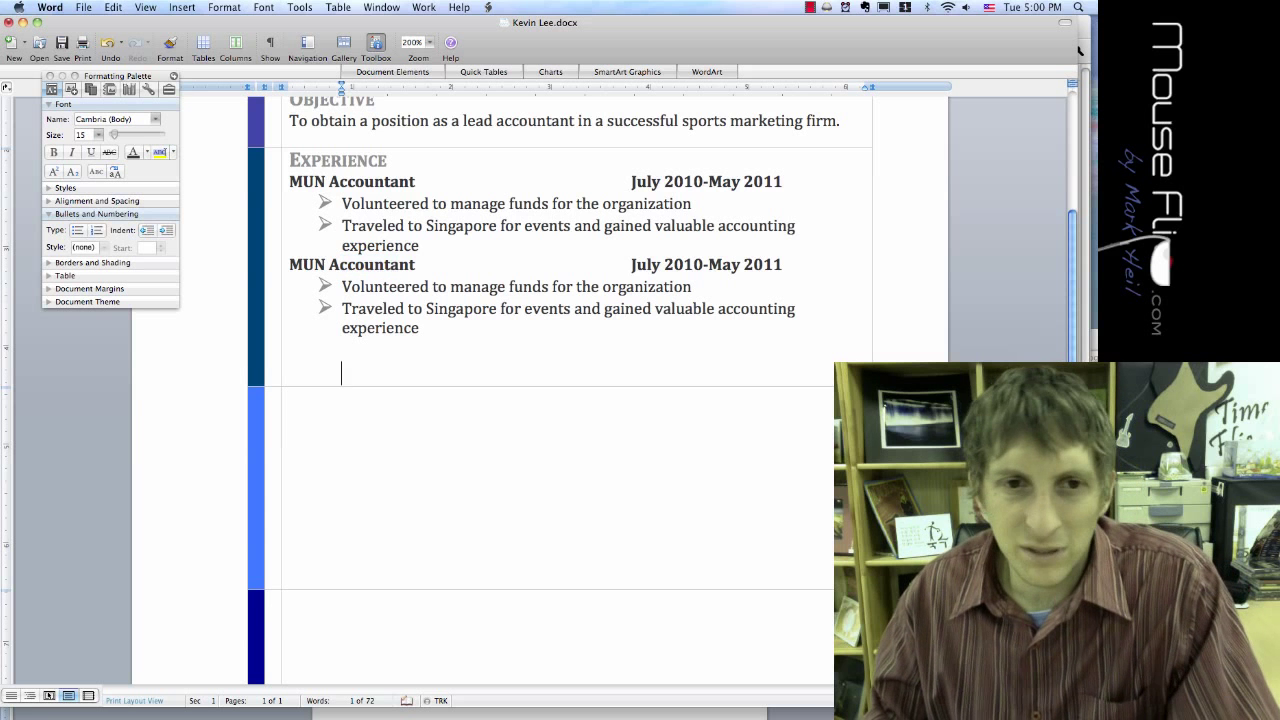
key(BackSpace)
key(BackSpace)
scroll(550, 400, up, 2)
click(423, 295)
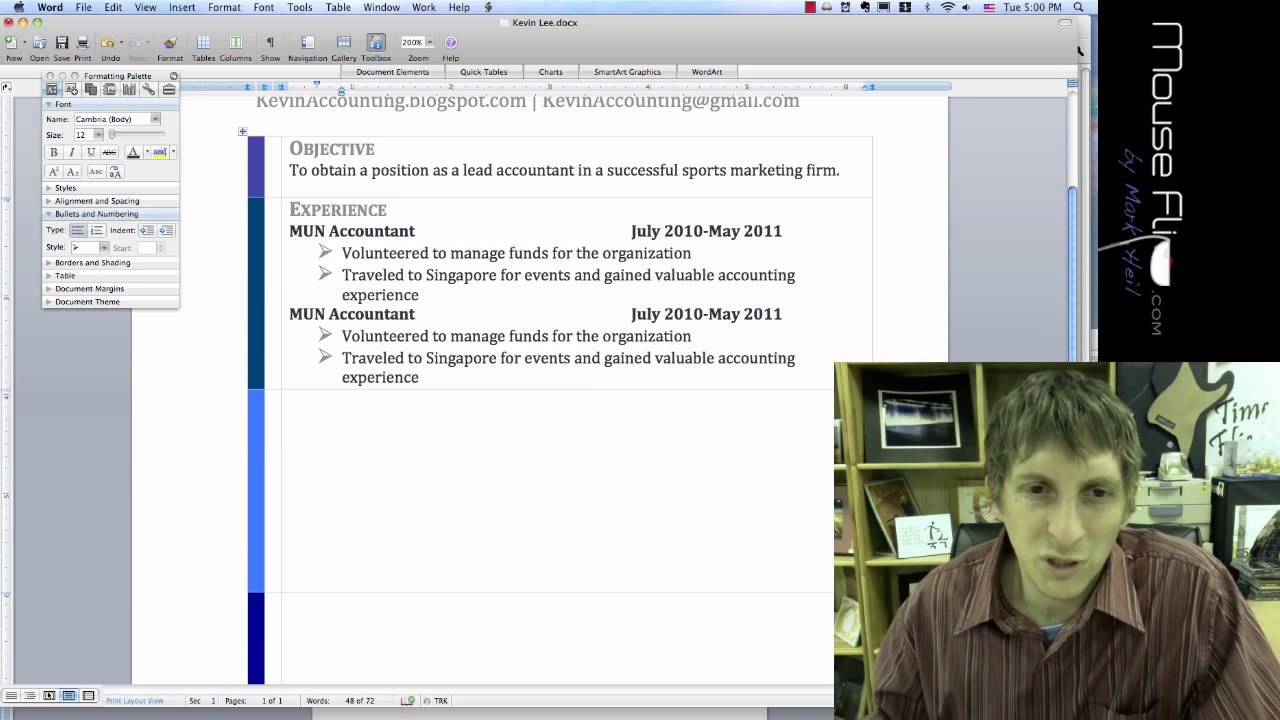
Step: Add a blank line between the two entries and move the window down to reveal ResumeTemplate.docx
drag(592, 58, 516, 50)
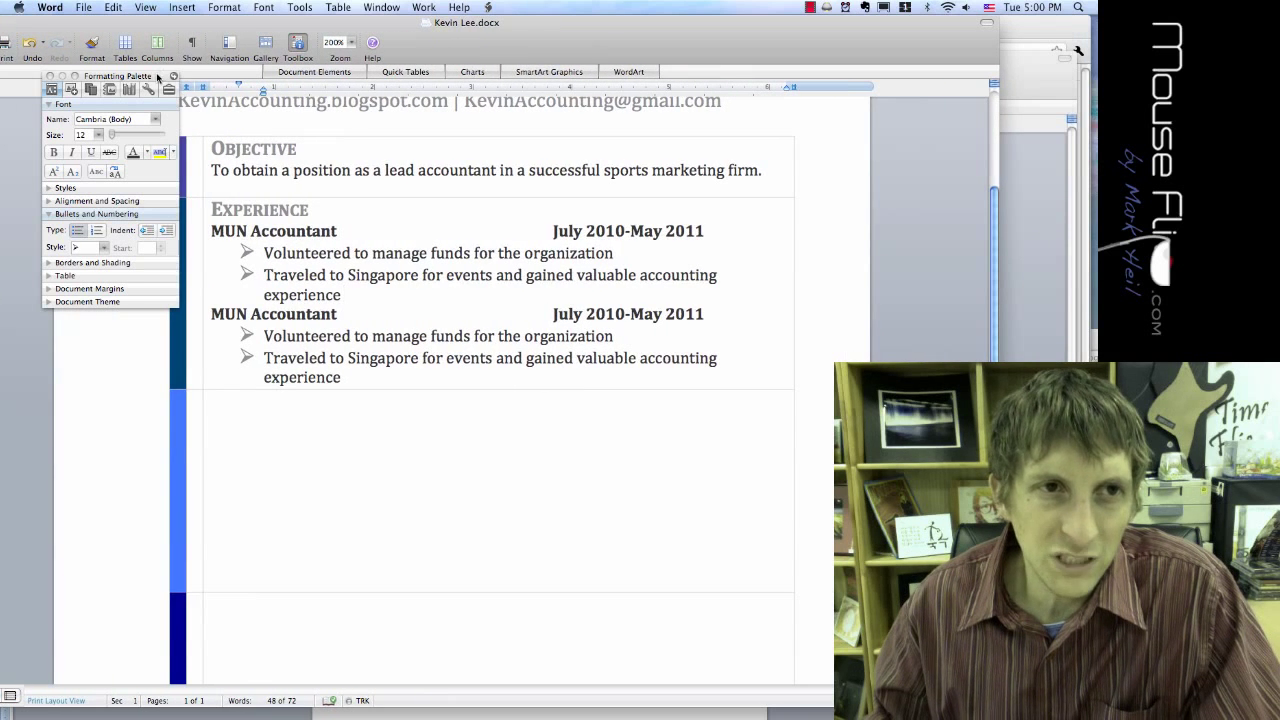
drag(160, 76, 139, 77)
key(Return)
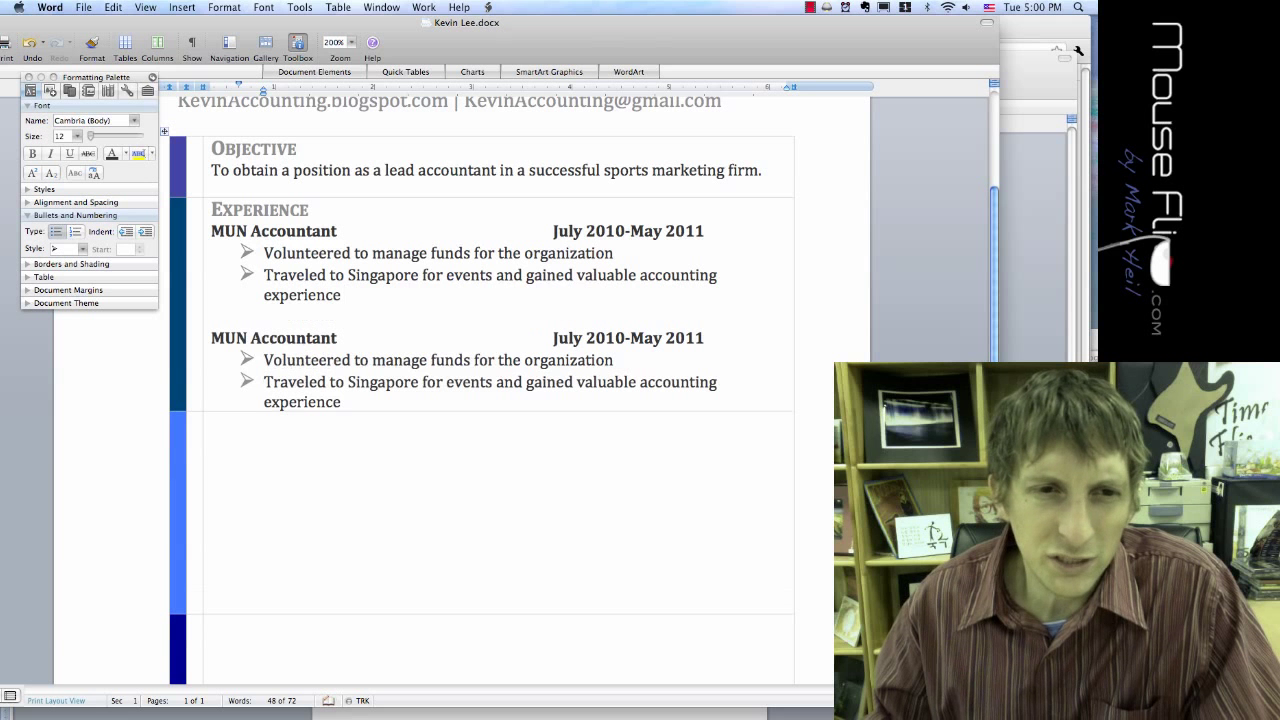
click(212, 423)
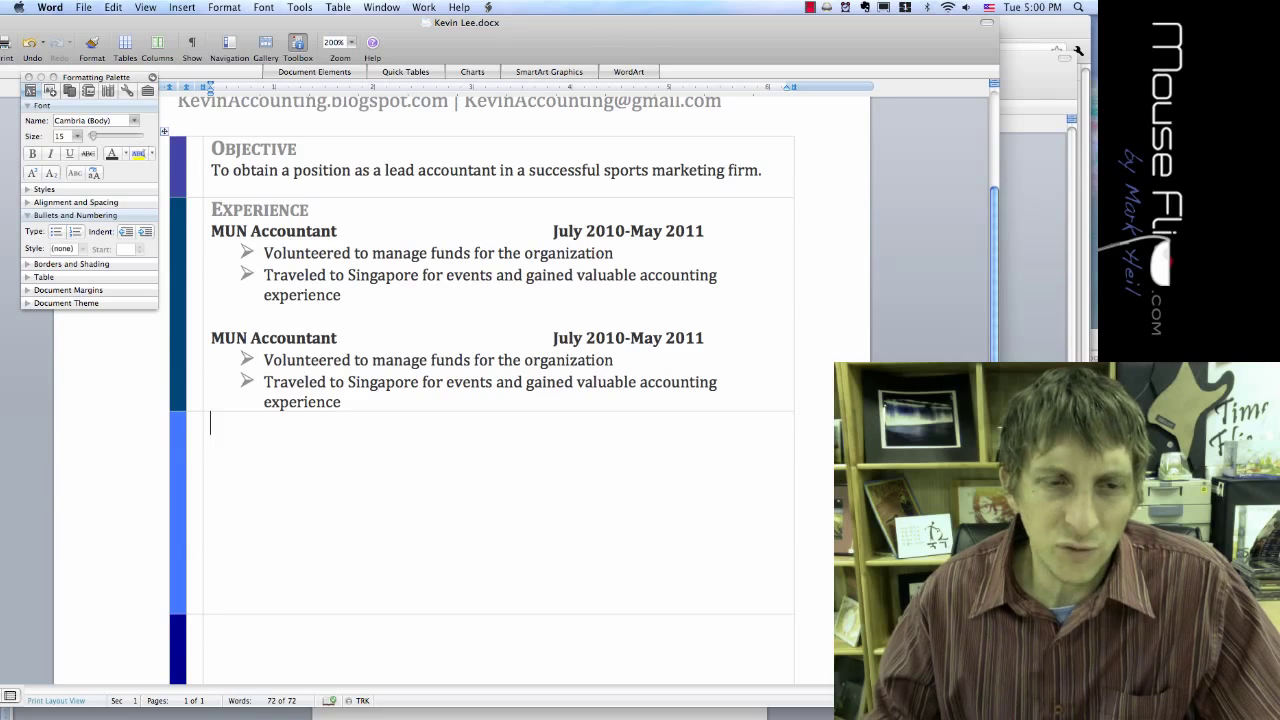
drag(643, 34, 664, 12)
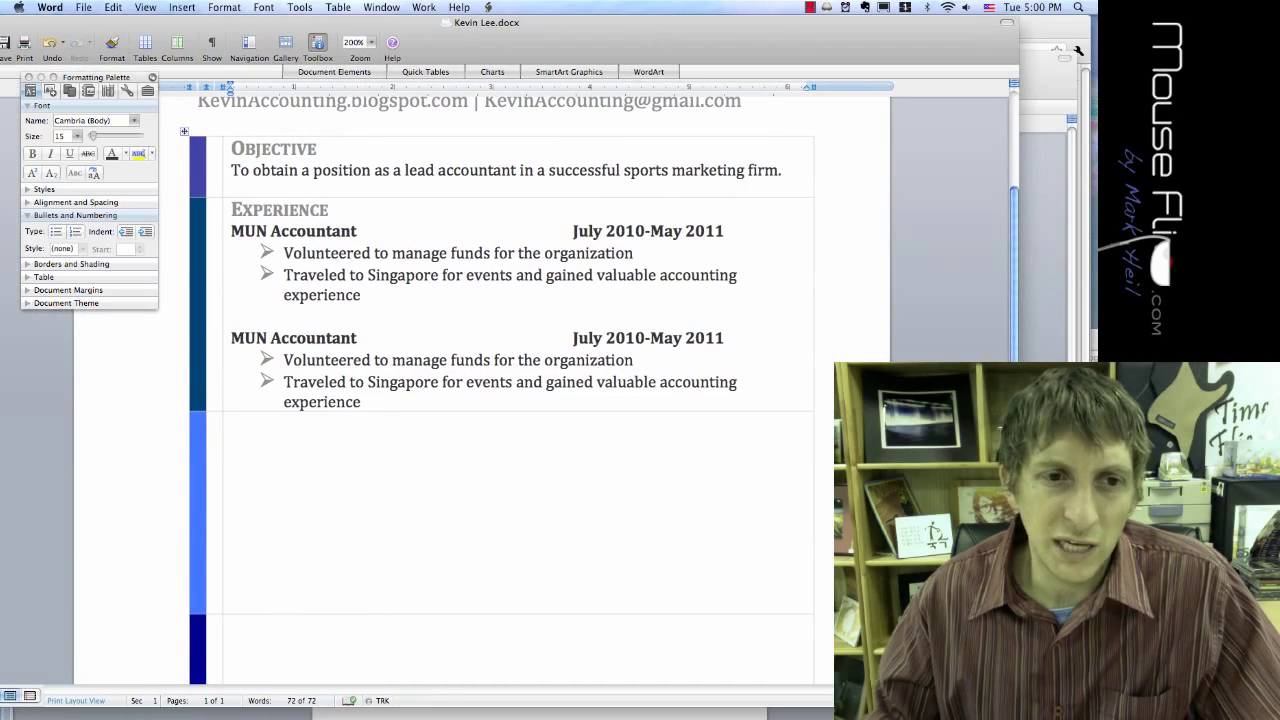
Step: Paste the Experience heading and title line into the third row and retitle the heading Education
text(Education)
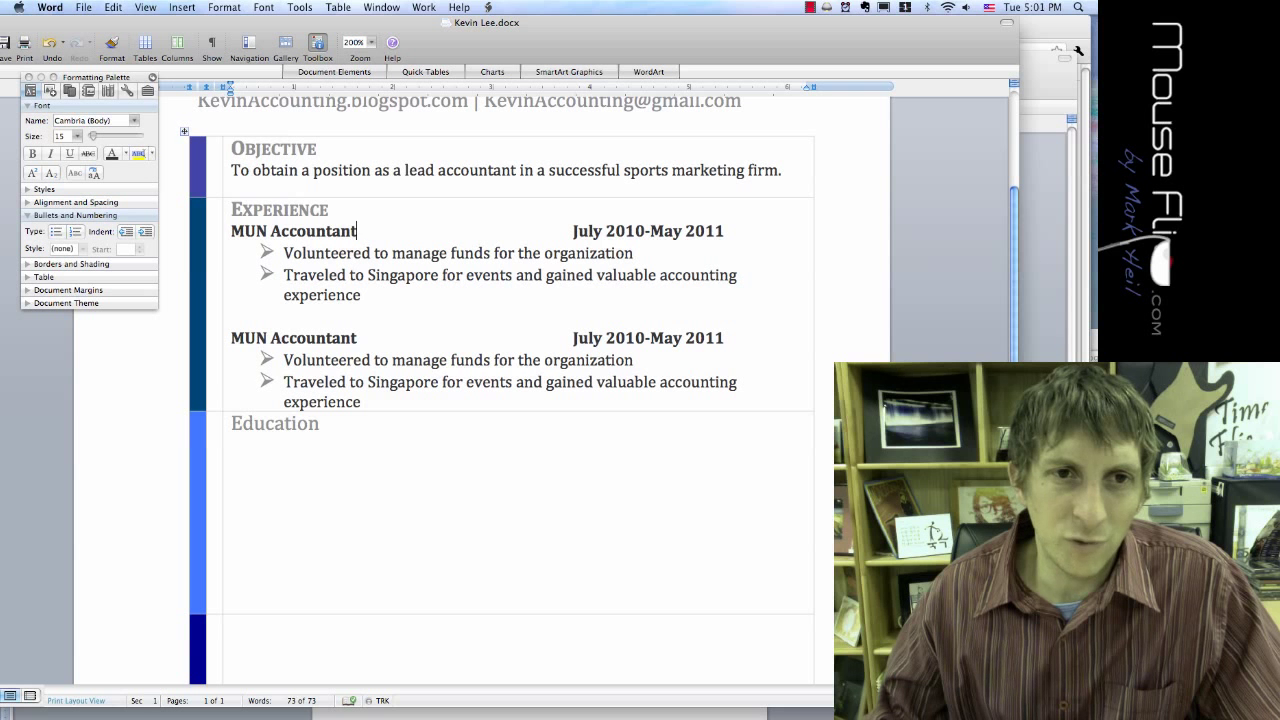
drag(357, 231, 231, 213)
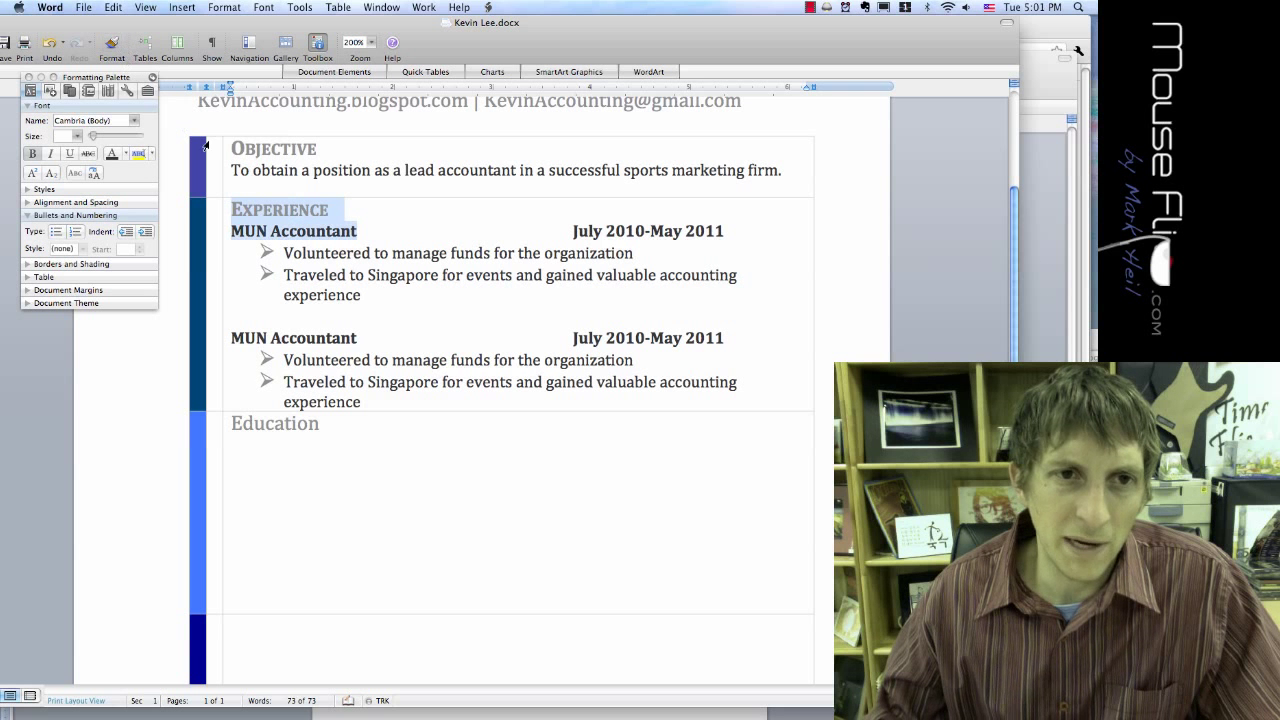
drag(319, 424, 234, 425)
key(super+c)
key(super+v)
double_click(246, 424)
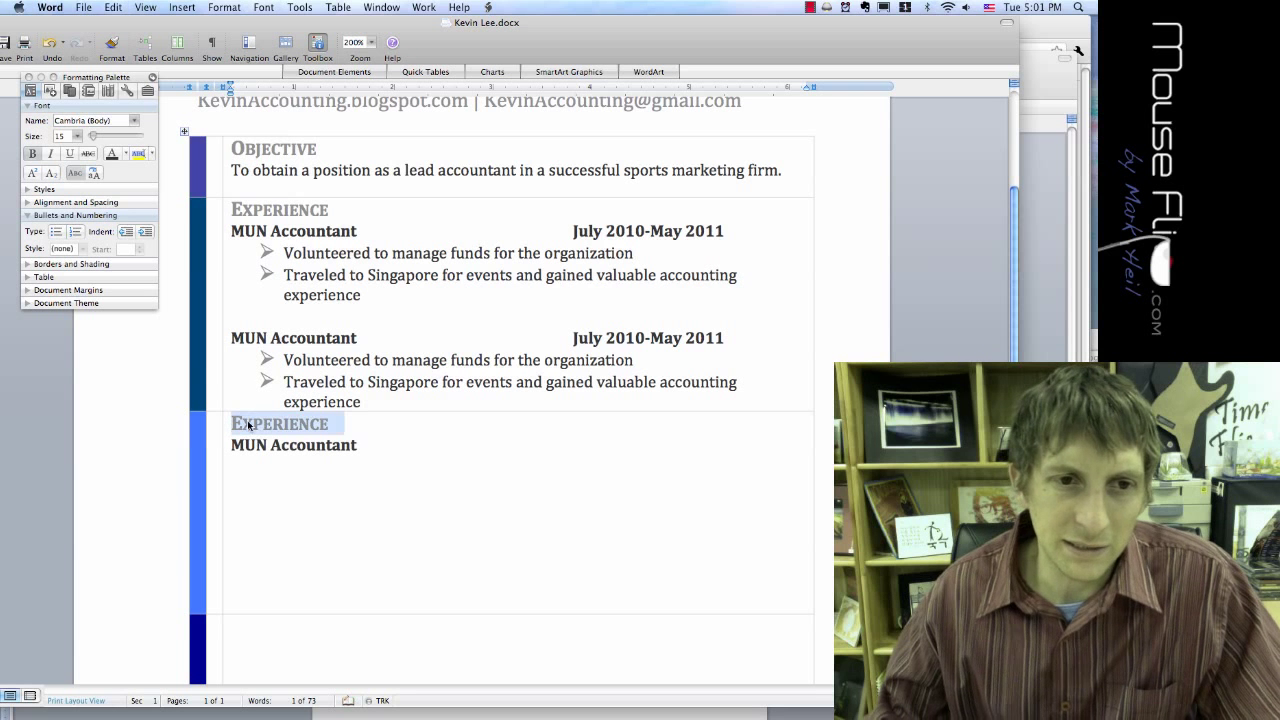
text(Education)
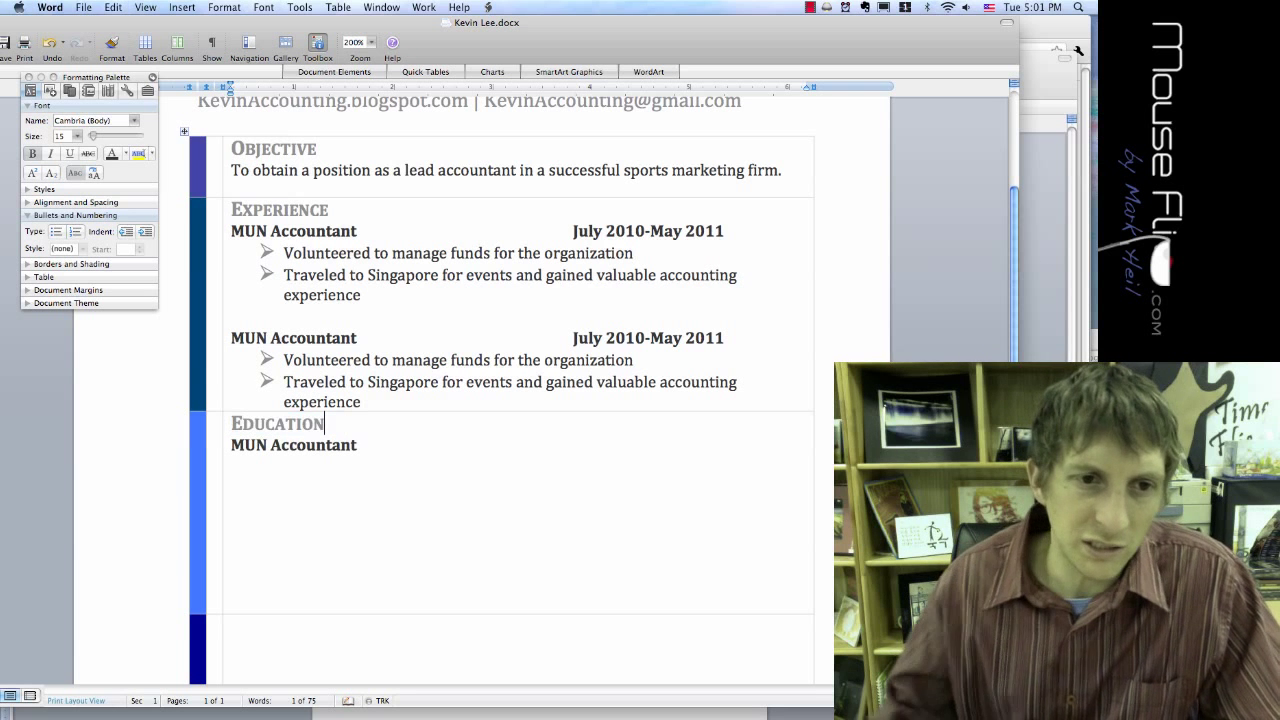
Step: Replace the copied title with 'Yongsan International School of Seoul', fixing the 'Interational' typo
drag(358, 445, 257, 449)
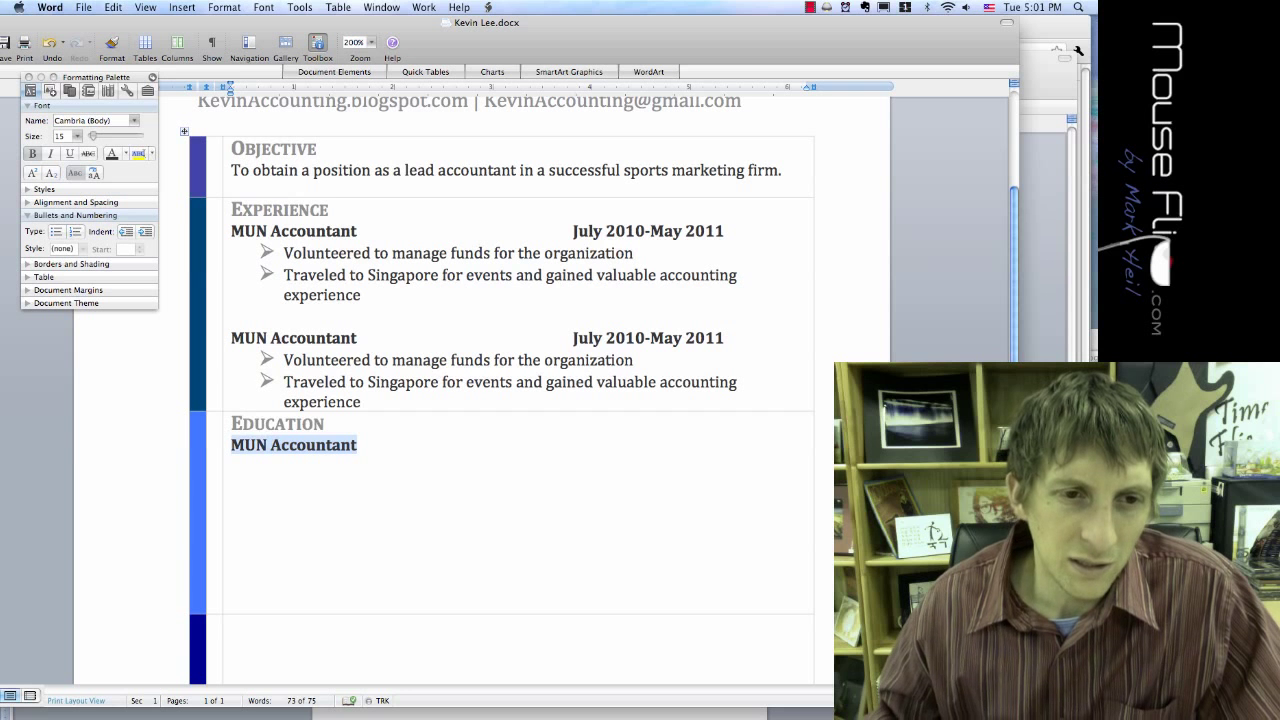
text(Y)
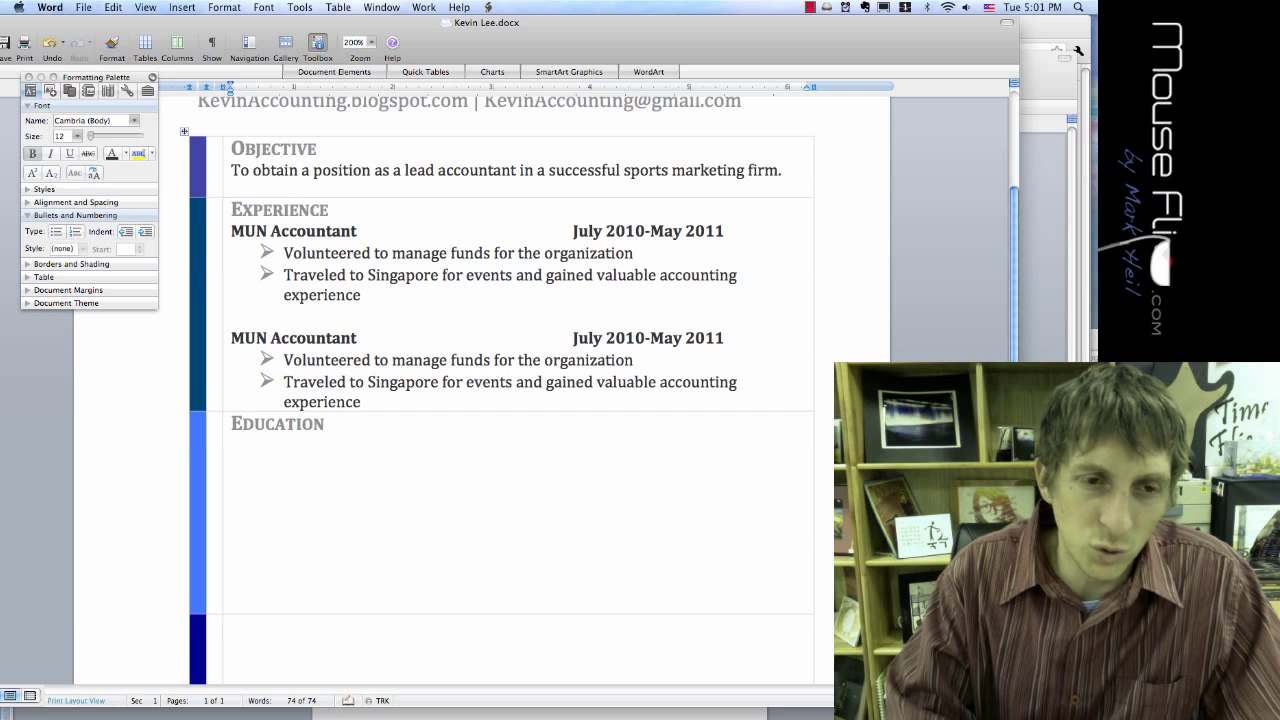
text(Yong)
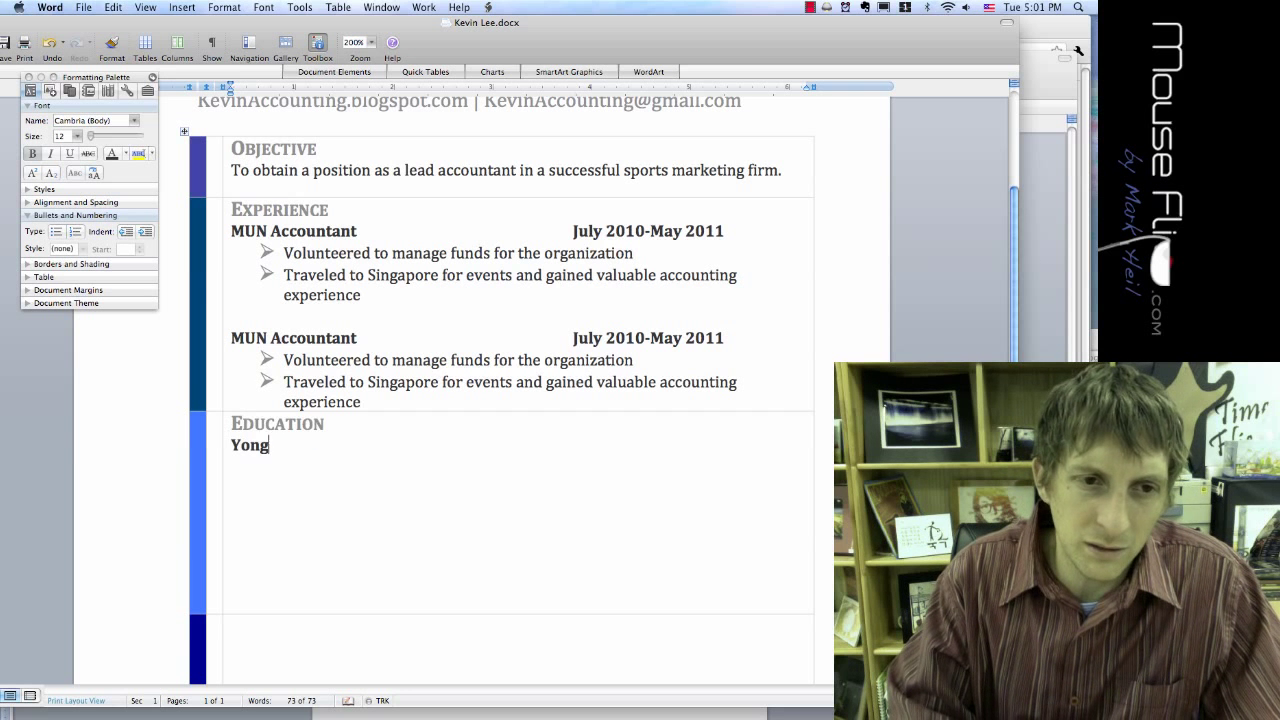
text(san Interational)
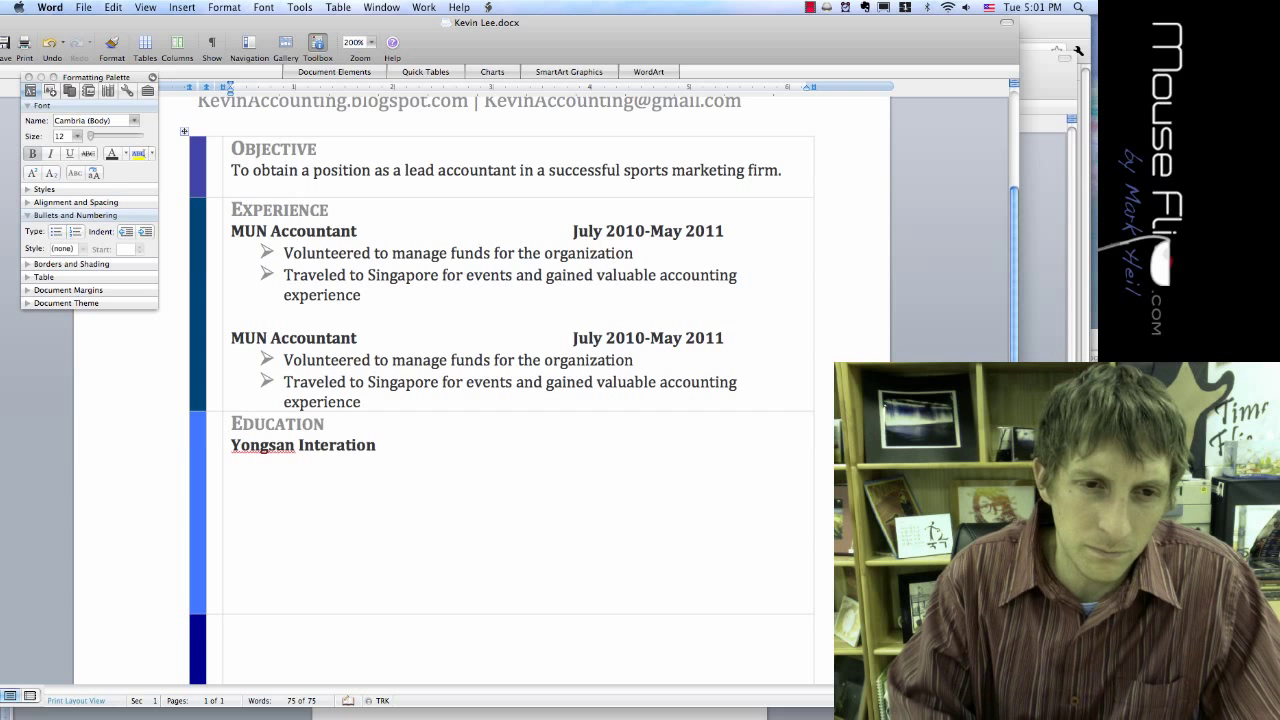
text(chool of s)
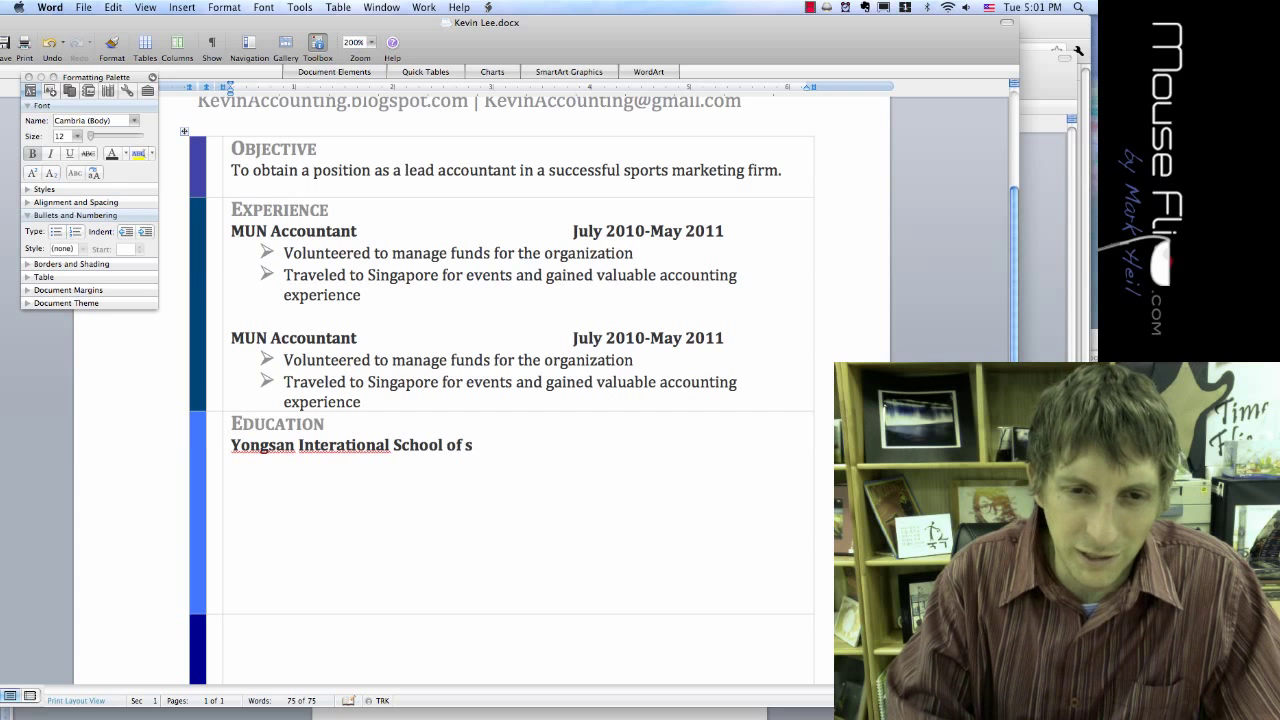
key(BackSpace)
text(Seoul)
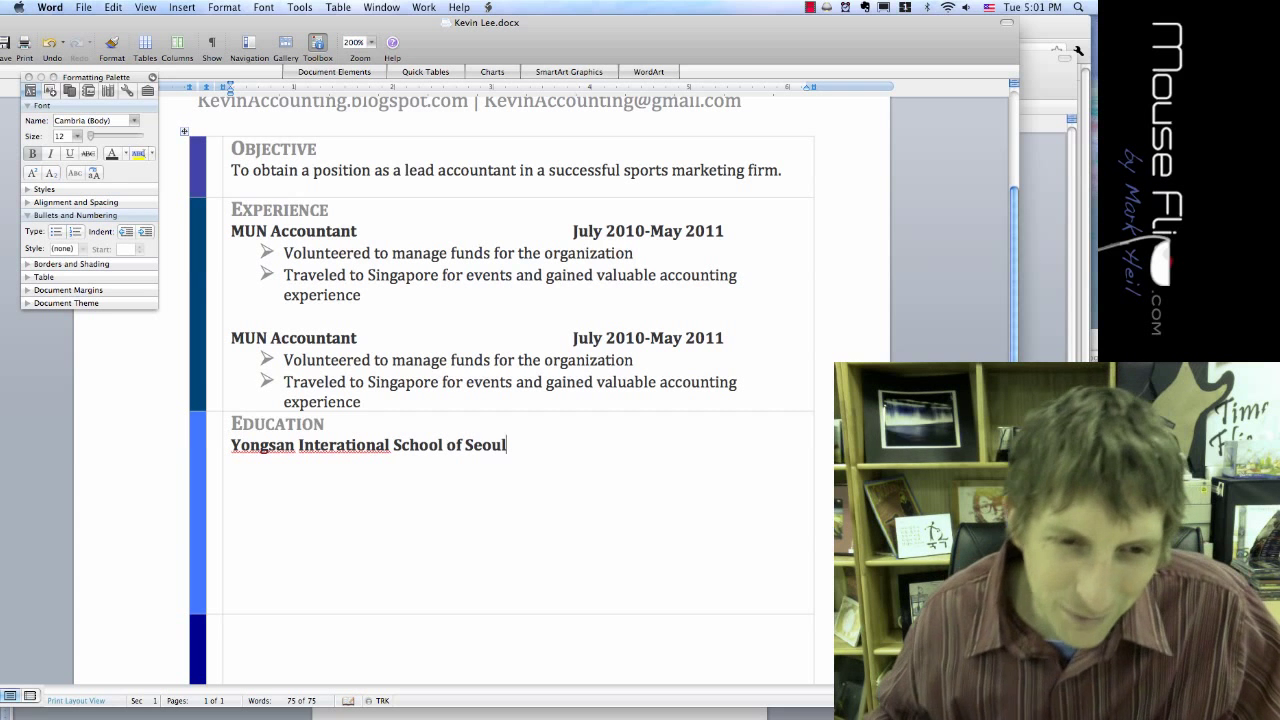
right_click(371, 452)
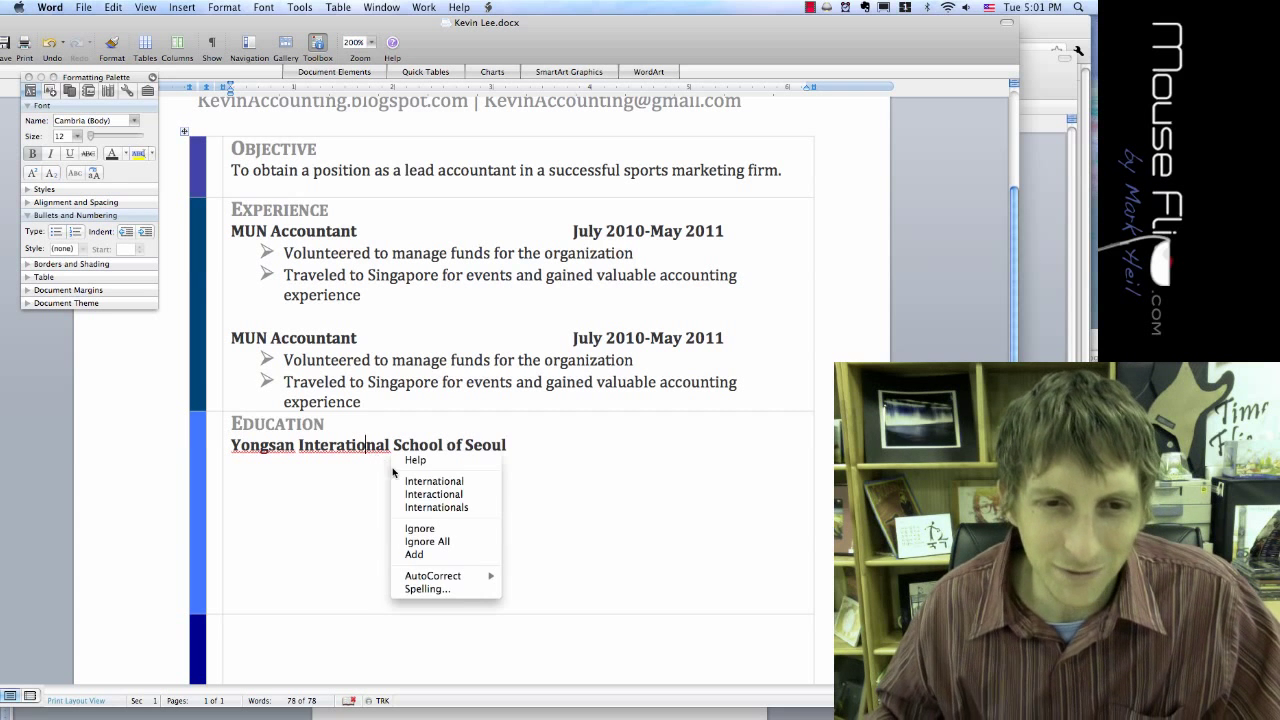
click(405, 480)
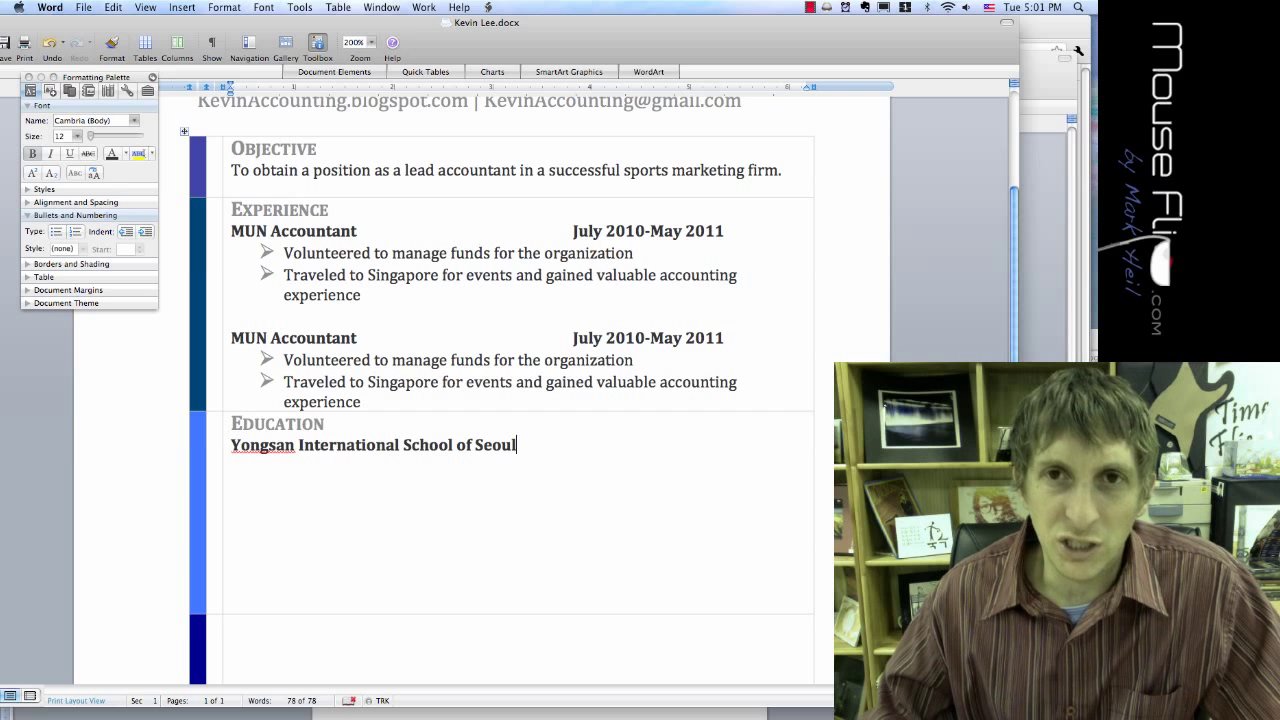
key(super+Tab)
key(super+Tab)
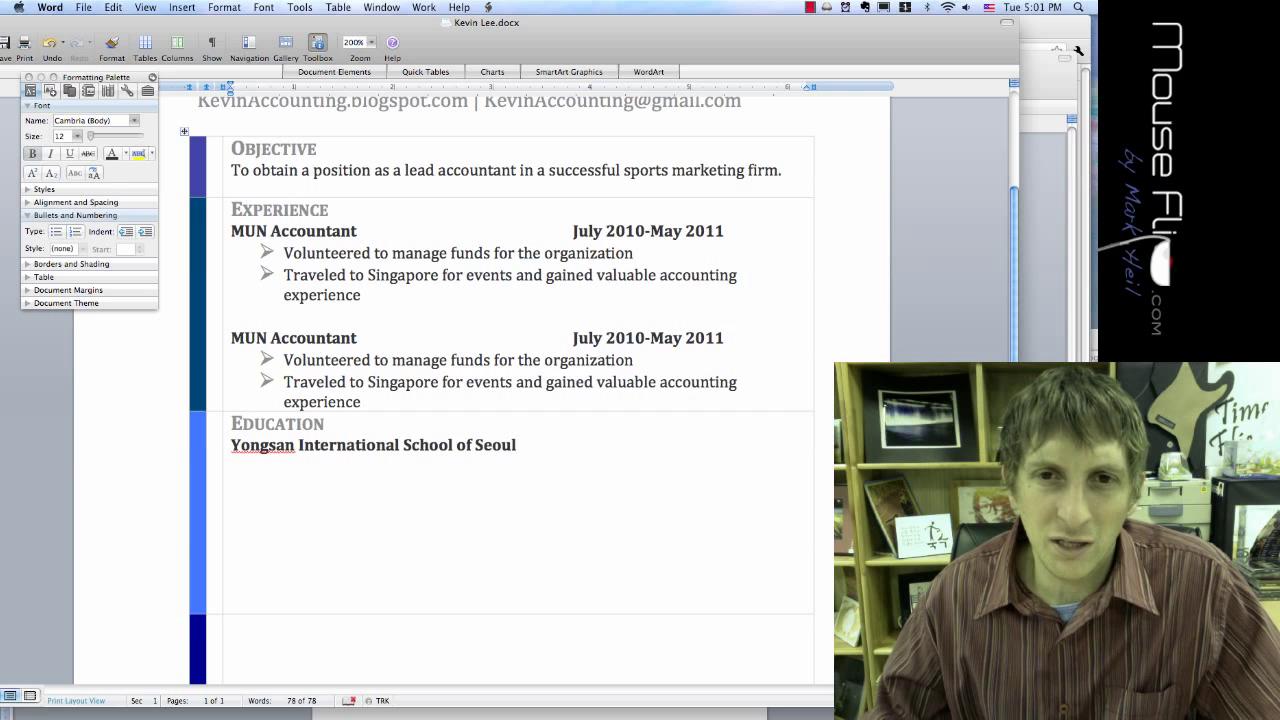
Step: Type August 2008-2012 at the end of the Yongsan International School of Seoul line
click(686, 231)
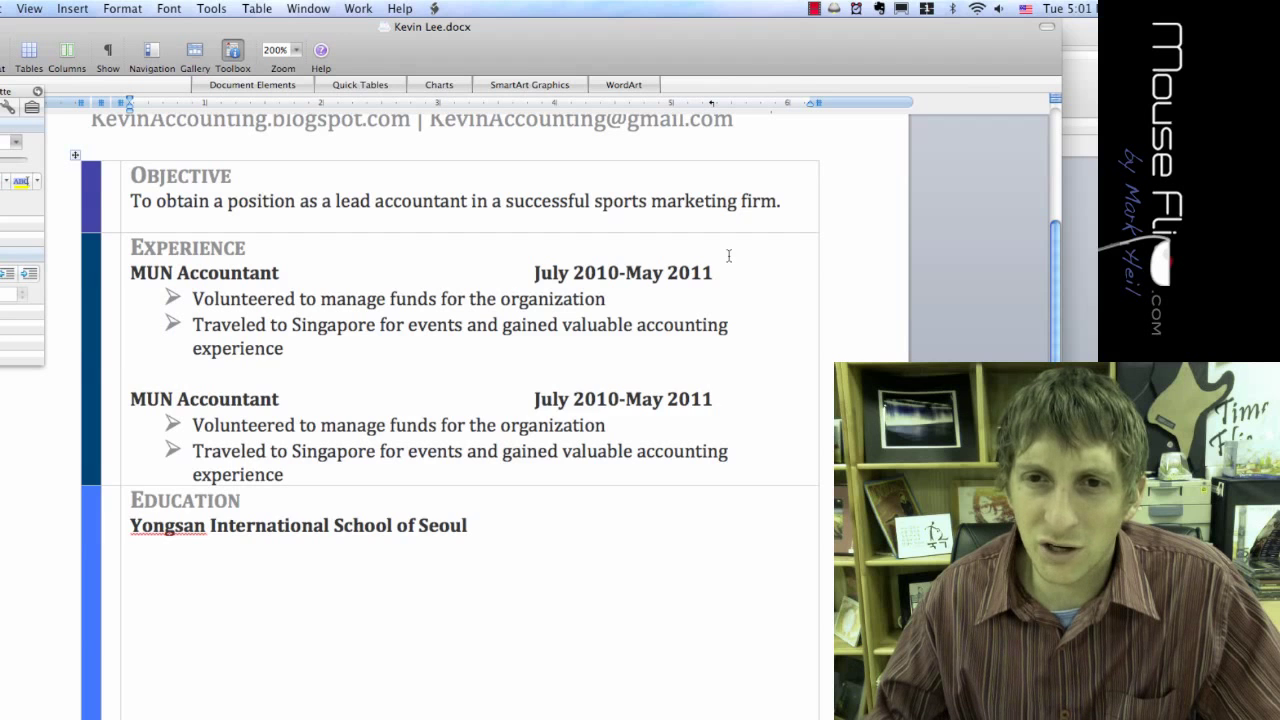
drag(725, 249, 232, 249)
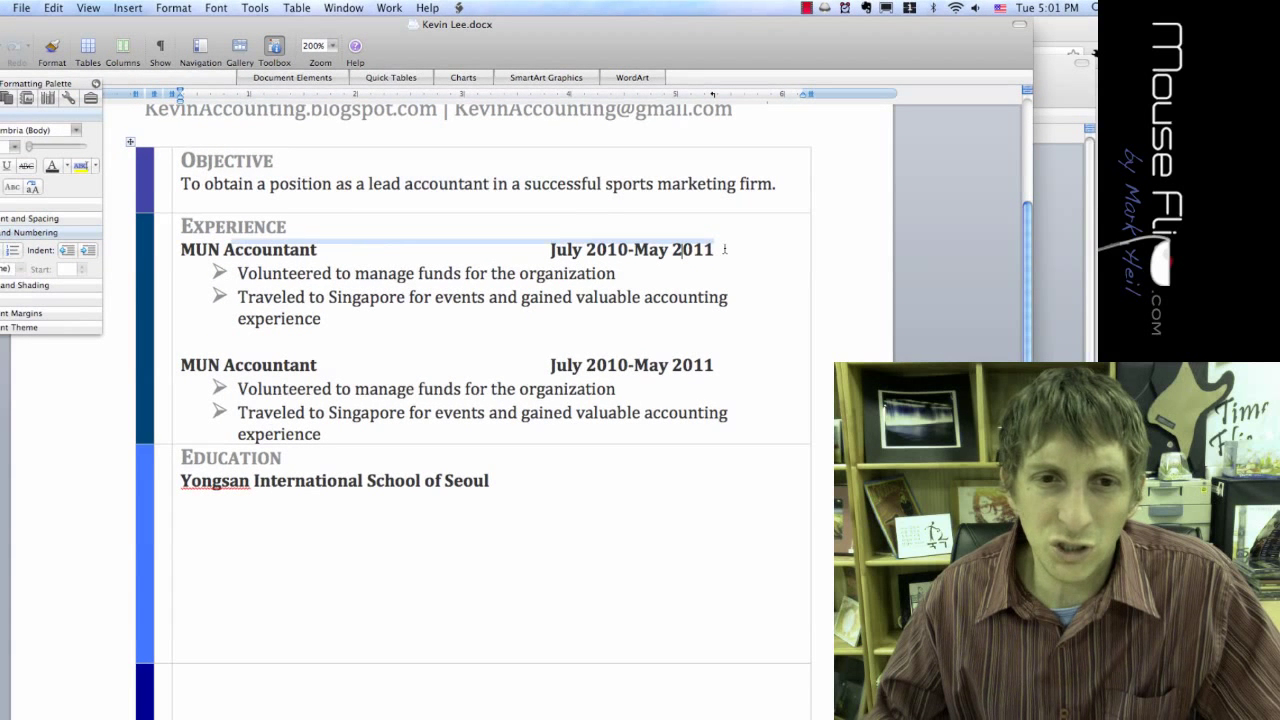
click(520, 484)
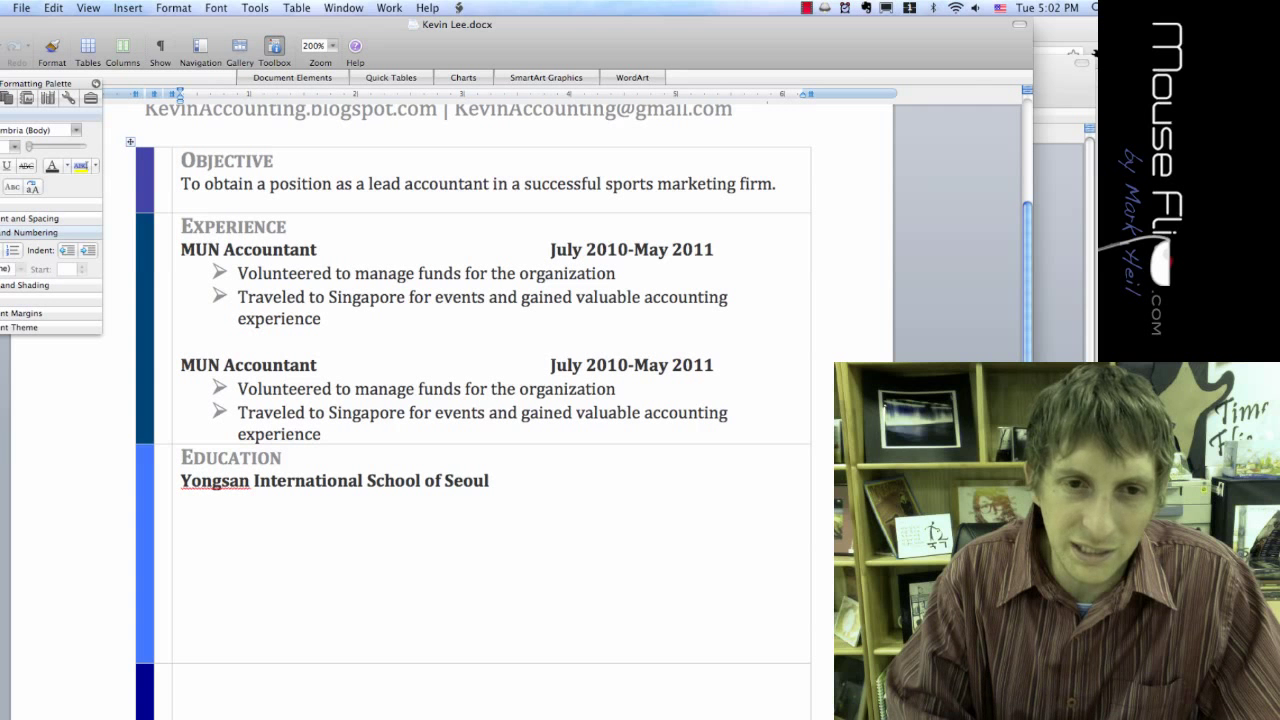
text(Au)
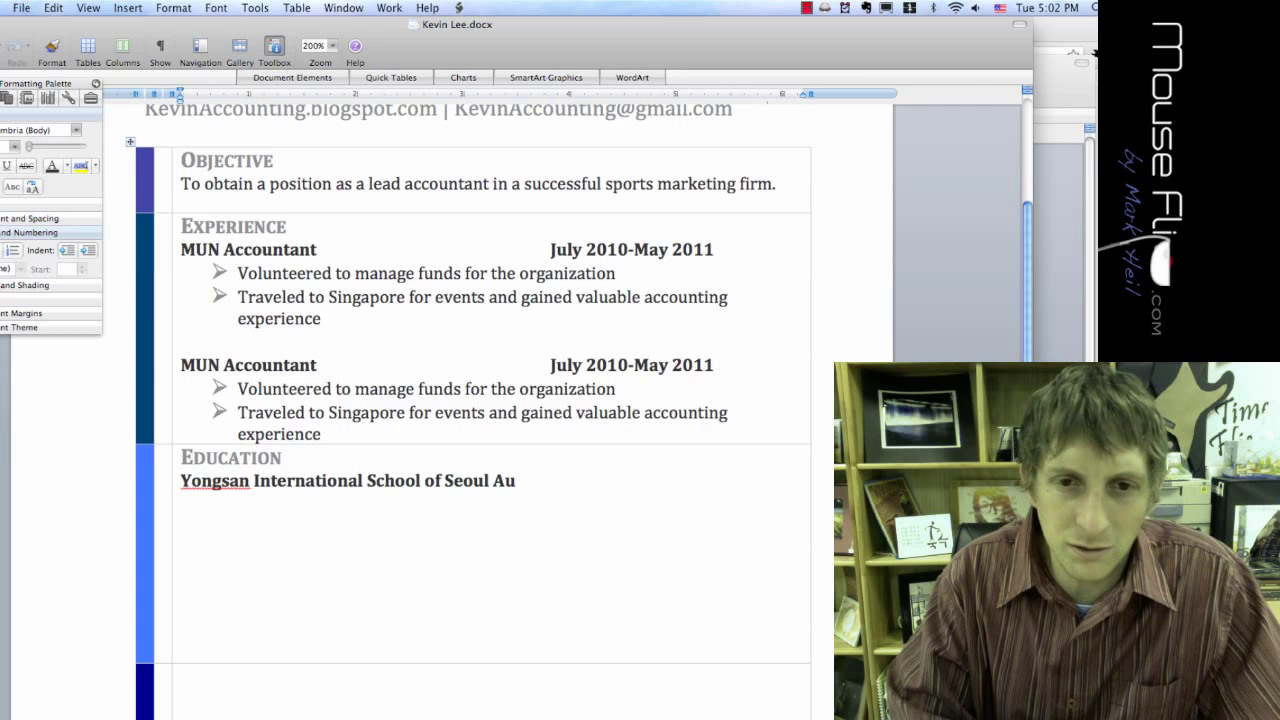
text(u)
key(BackSpace)
key(BackSpace)
text(ugust 20)
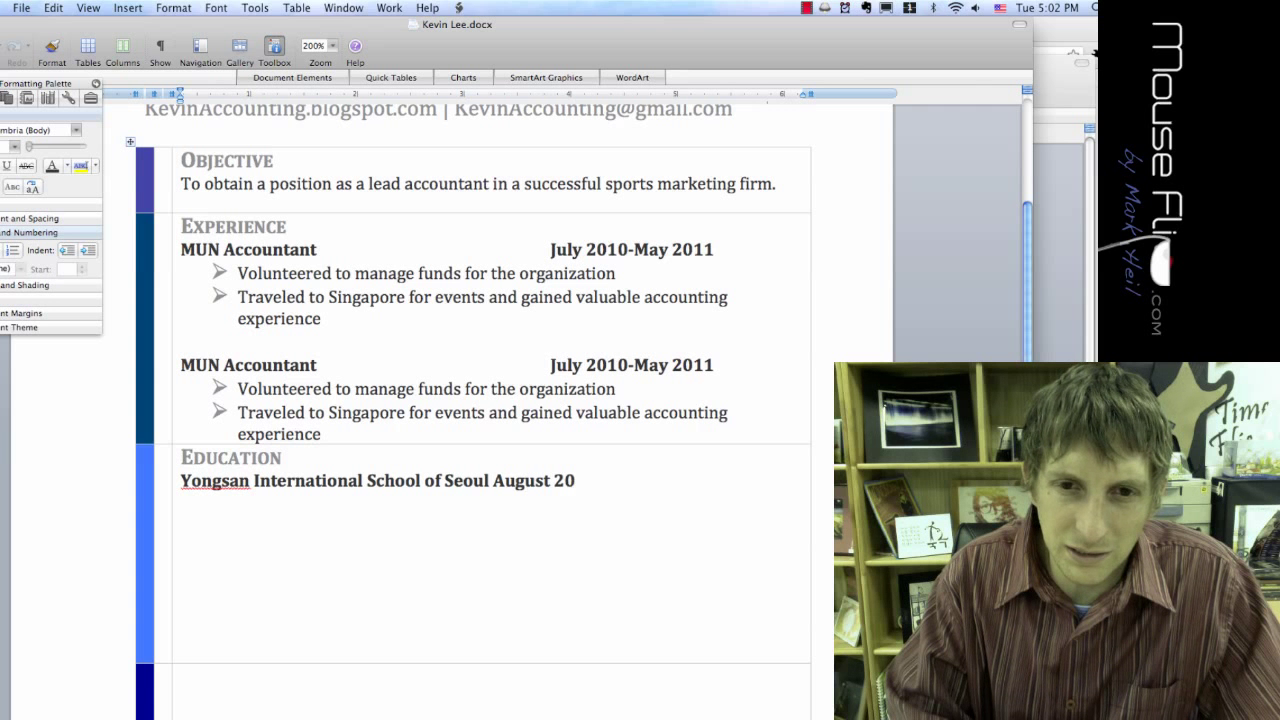
text(08-)
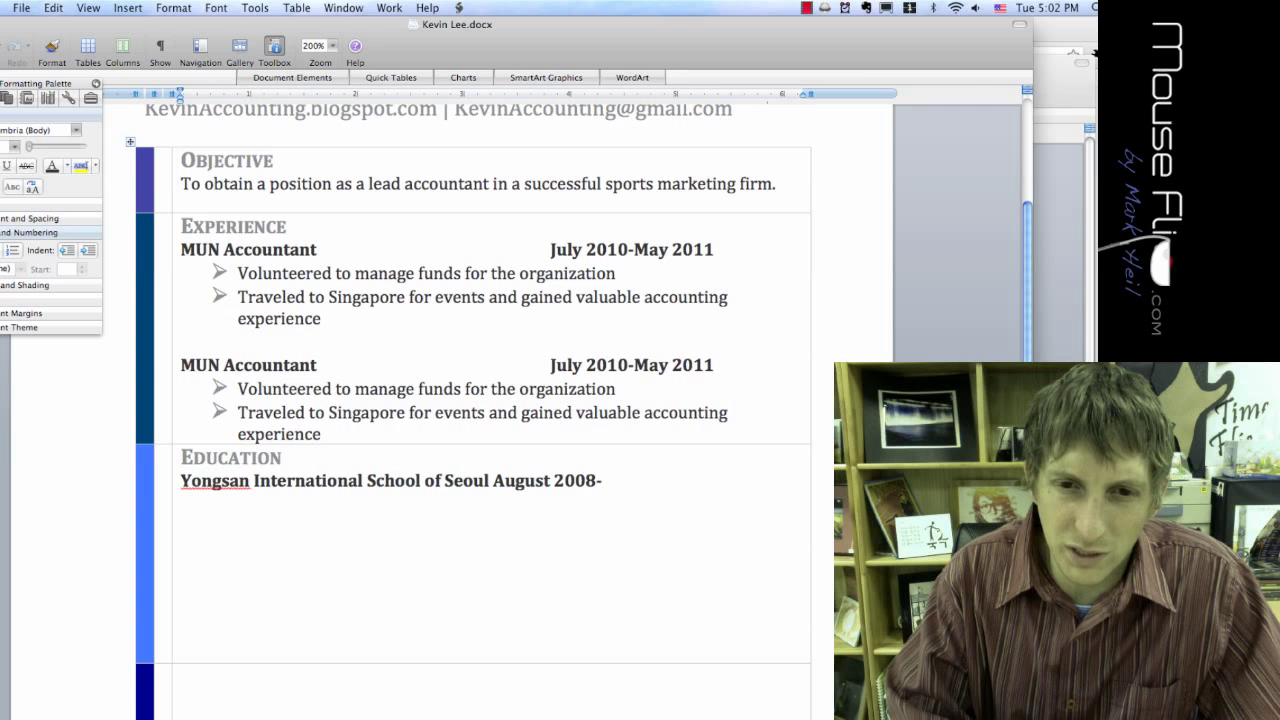
text(2012)
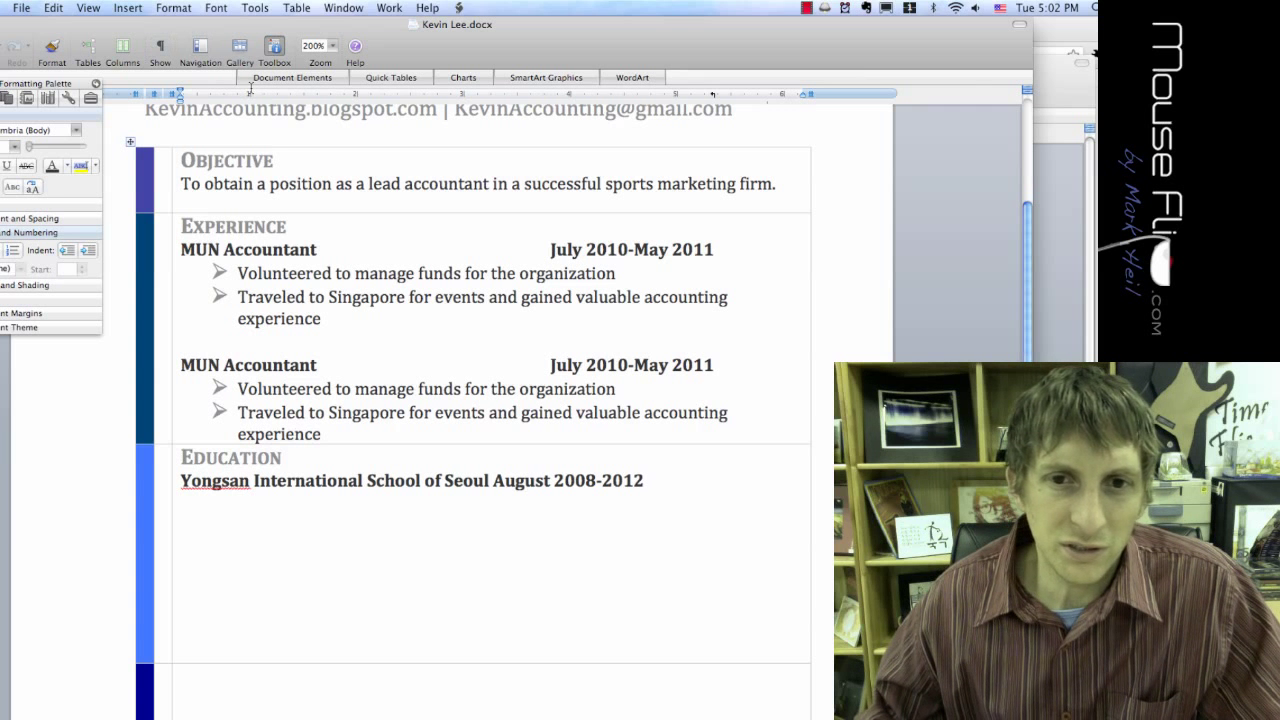
Step: Push August 2008-2012 to the right-aligned tab stop with a Tab before it
key(shift+Down)
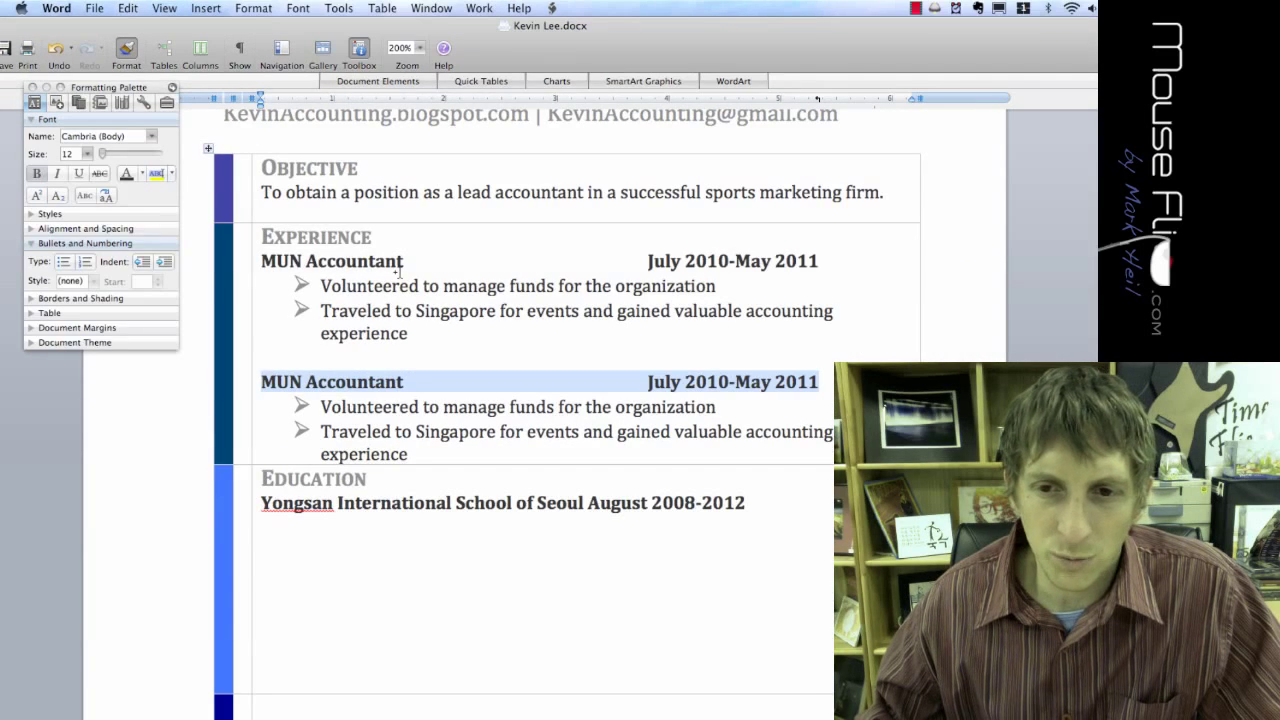
click(746, 507)
drag(746, 507, 285, 517)
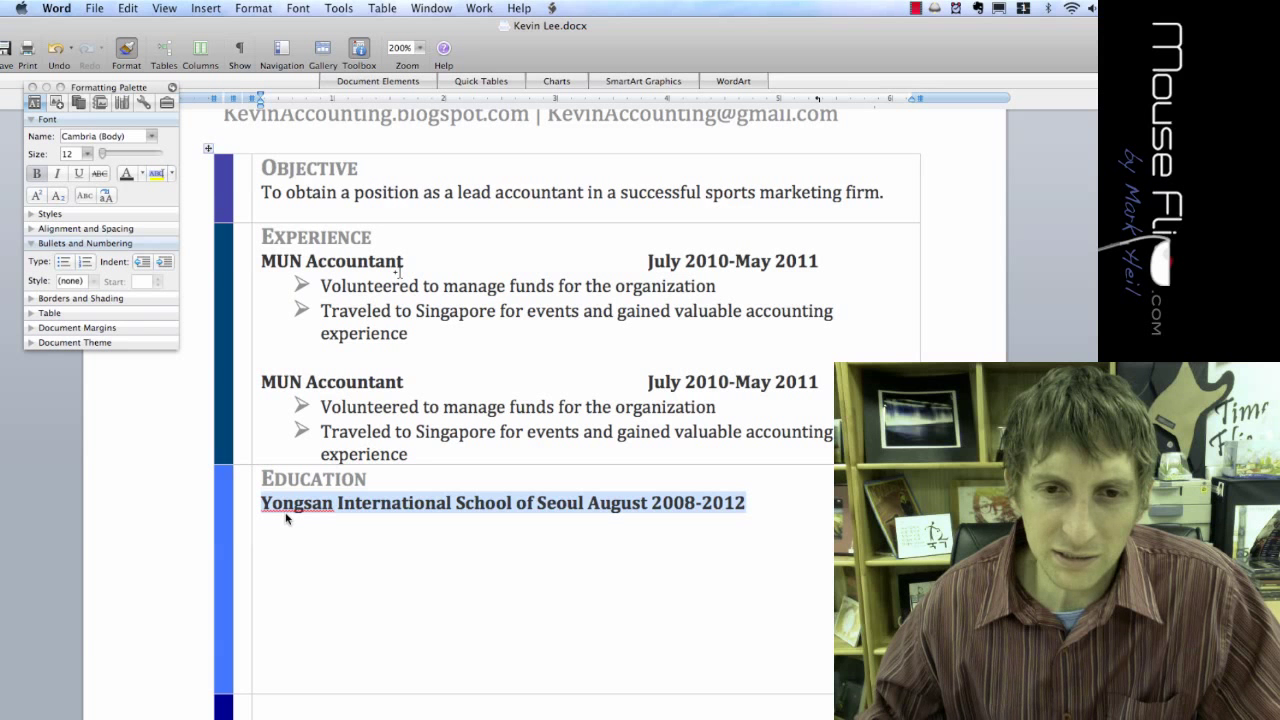
click(546, 502)
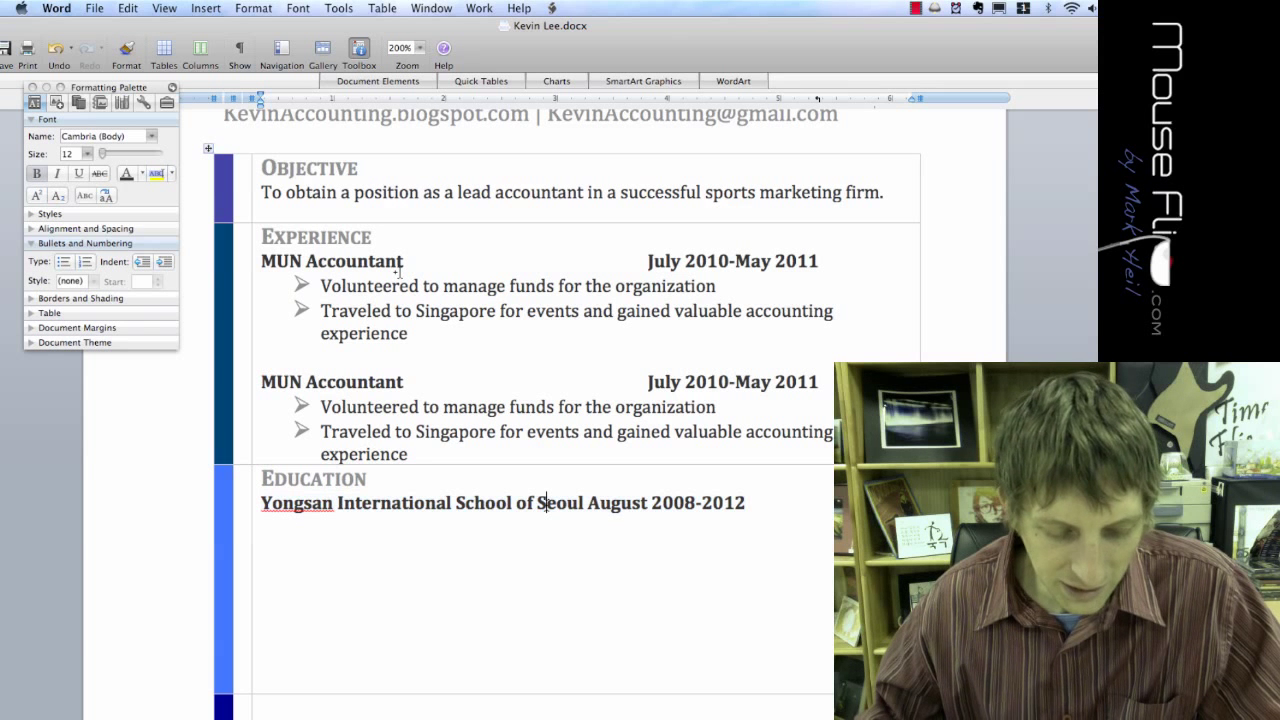
key(Tab)
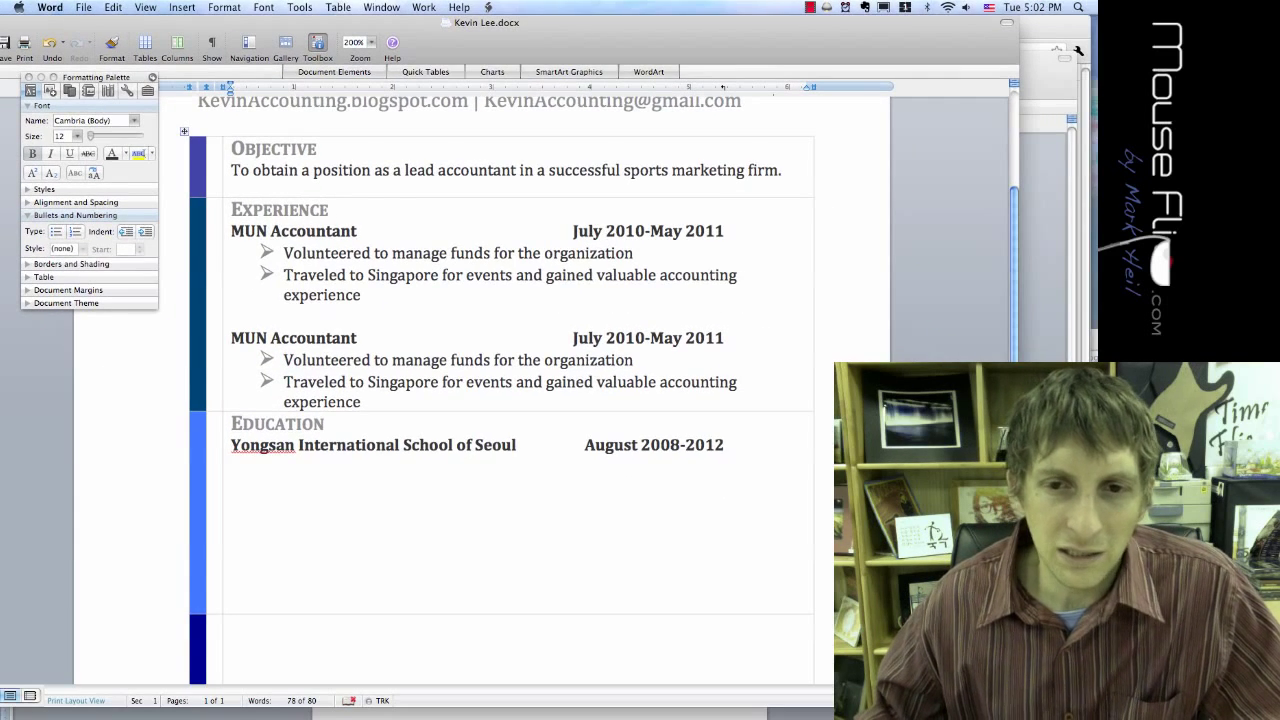
Step: Paste the two copied bullet points on a new line beneath the school line
click(336, 445)
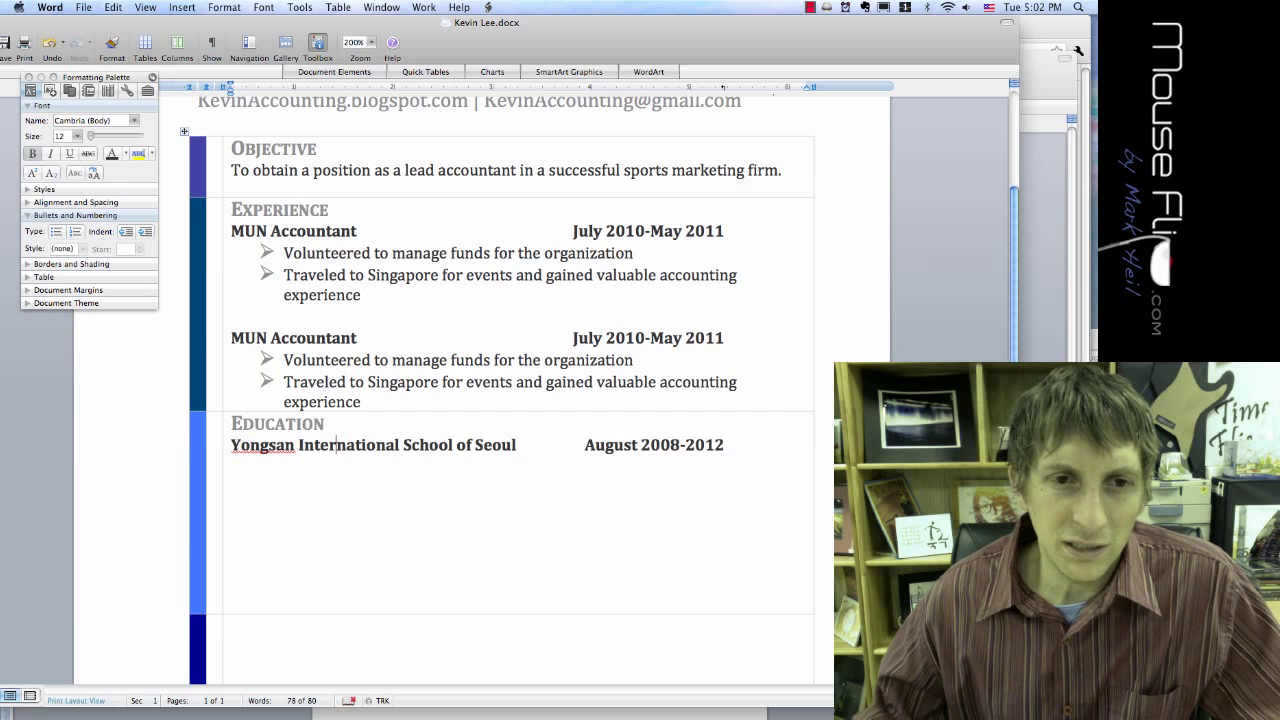
drag(362, 402, 284, 360)
key(super+c)
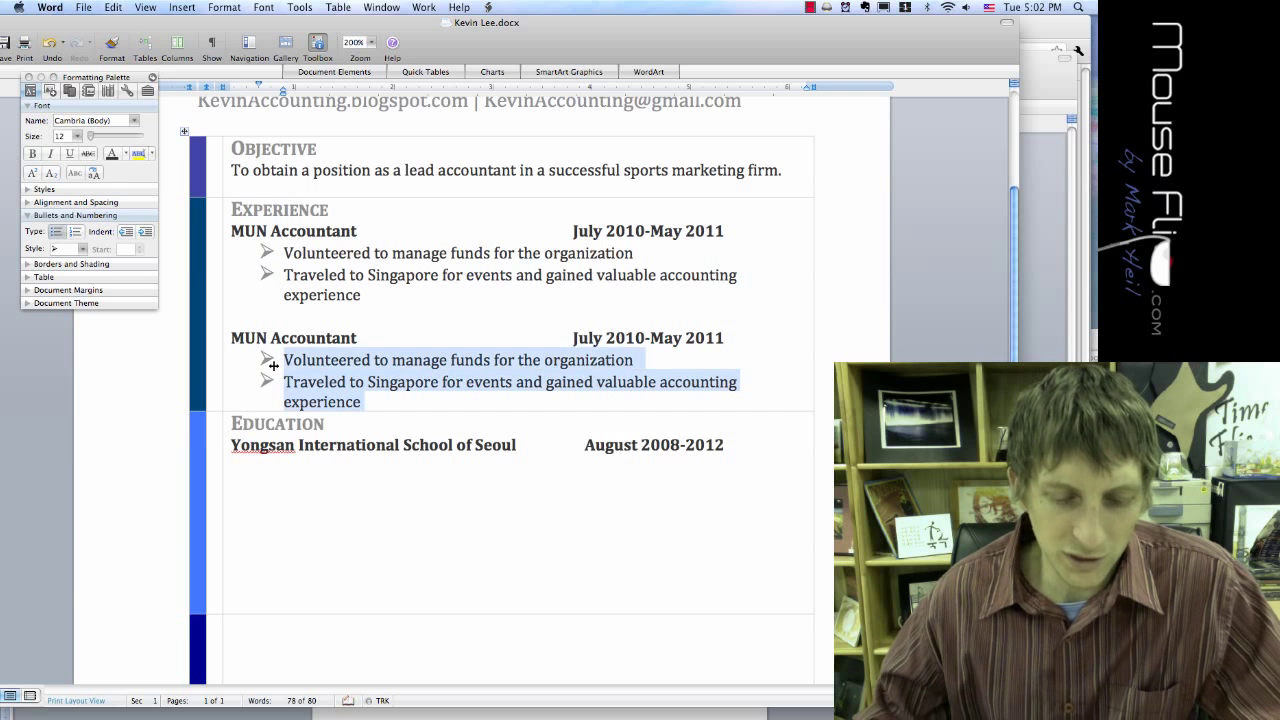
click(285, 361)
click(276, 445)
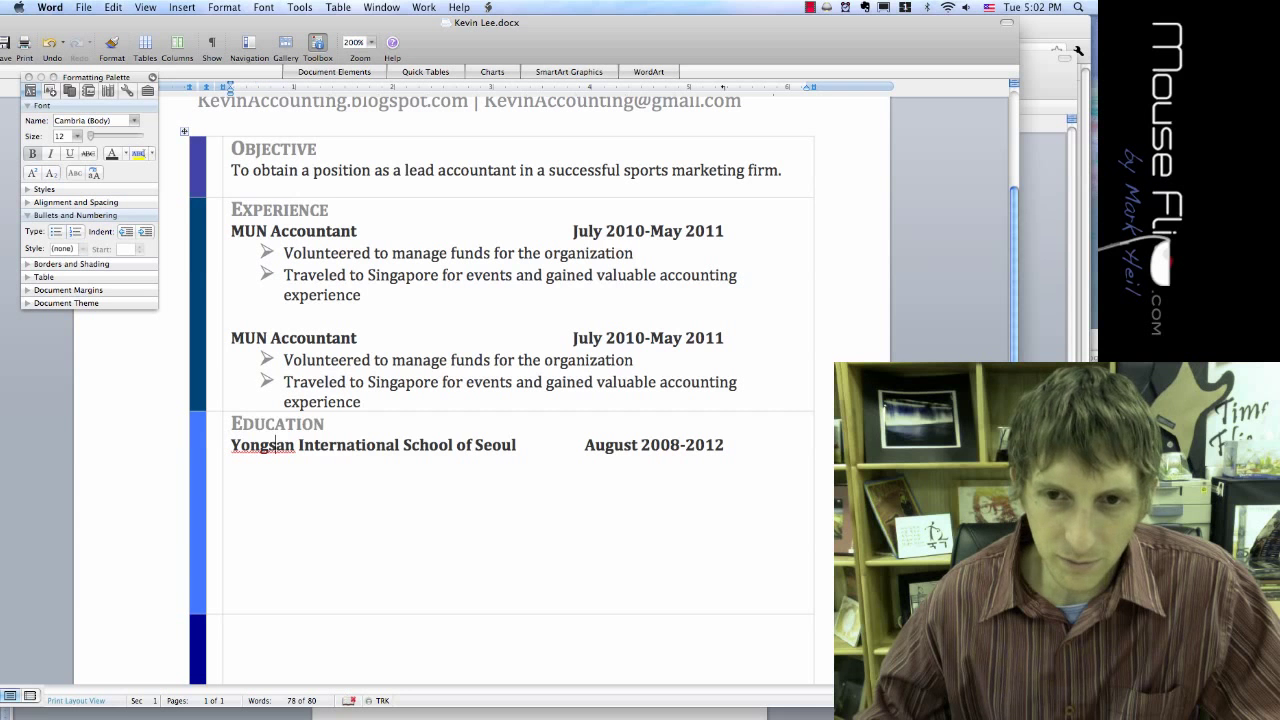
key(Return)
key(super+v)
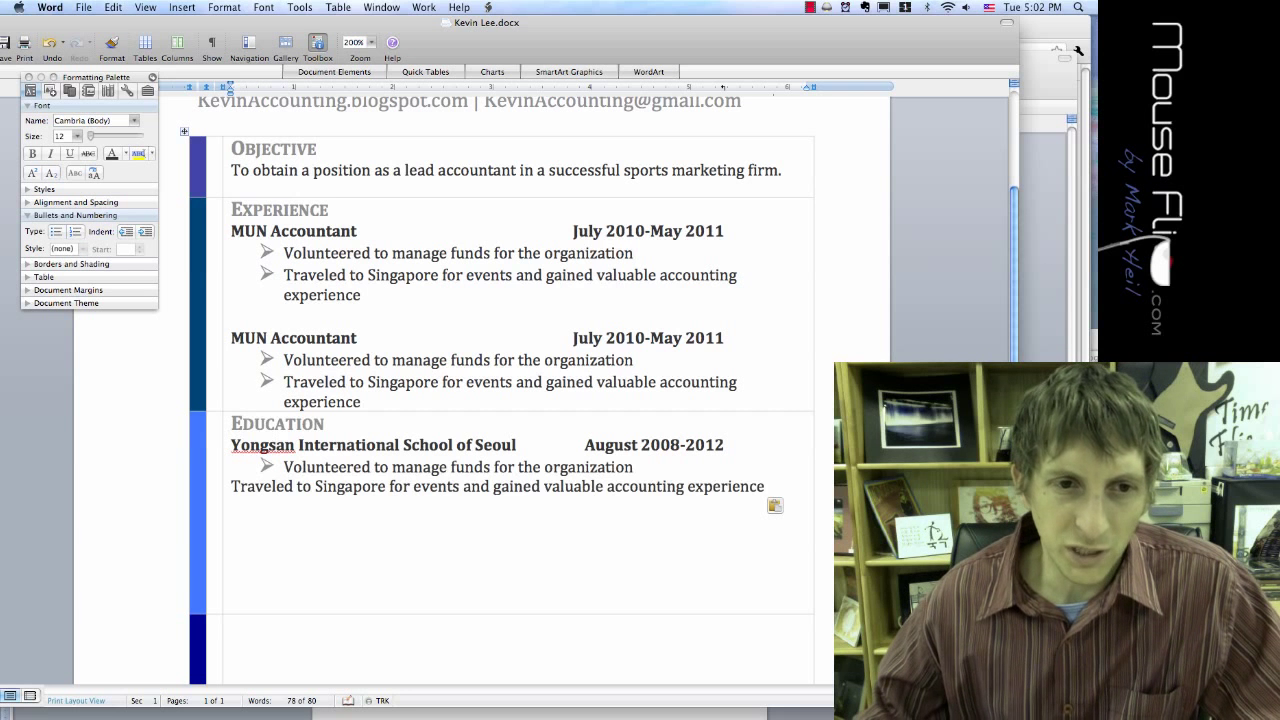
Step: Re-split the Traveled line into its own bullet under the school entry
click(233, 487)
key(BackSpace)
key(Return)
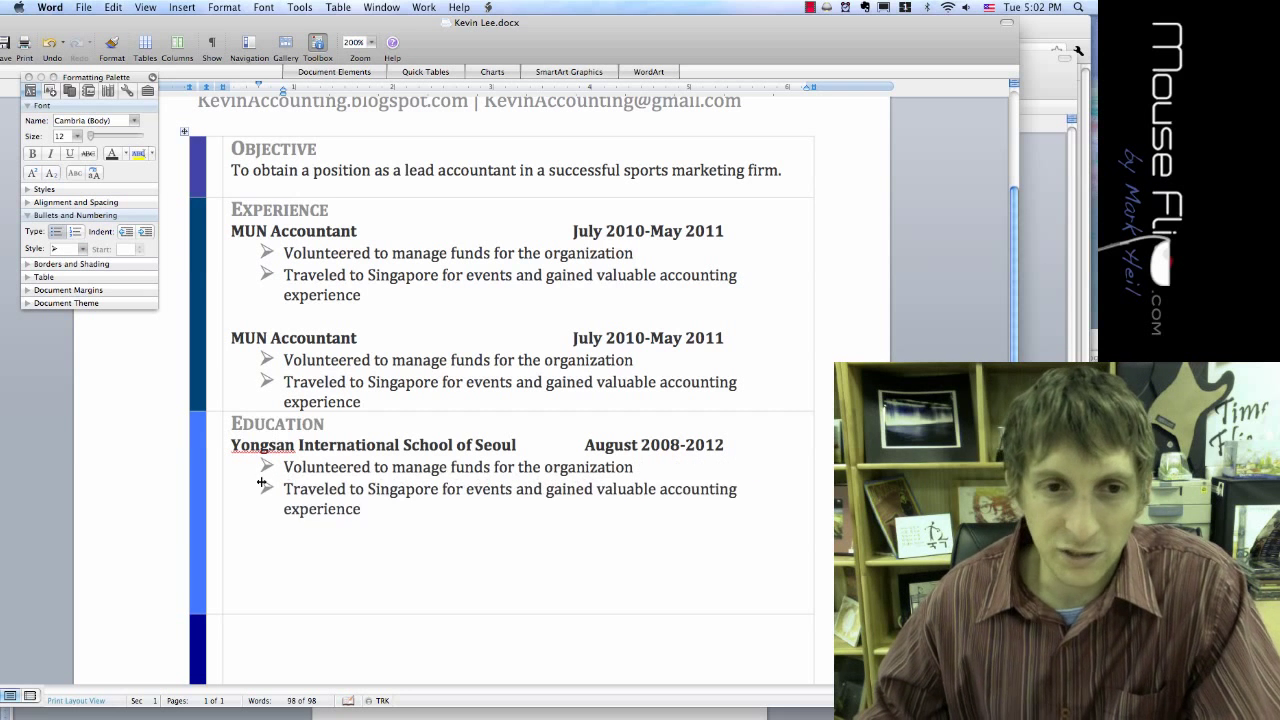
drag(640, 467, 322, 470)
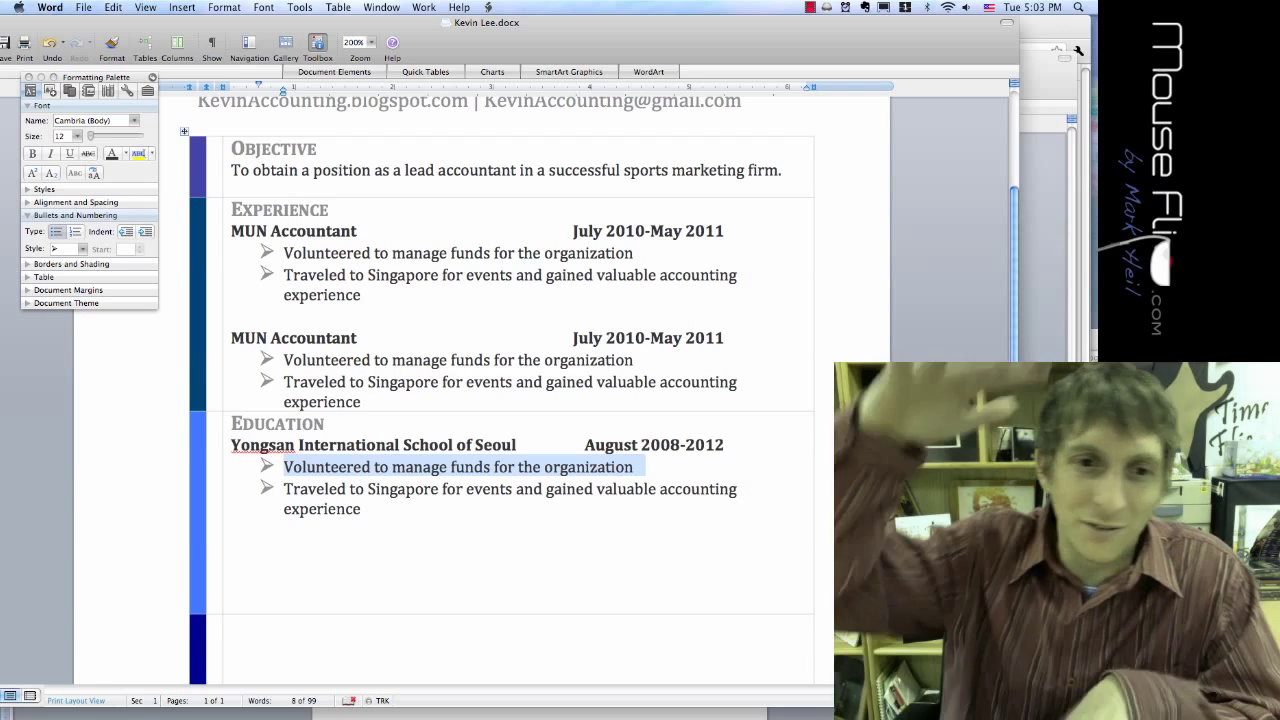
scroll(500, 380, down, 3)
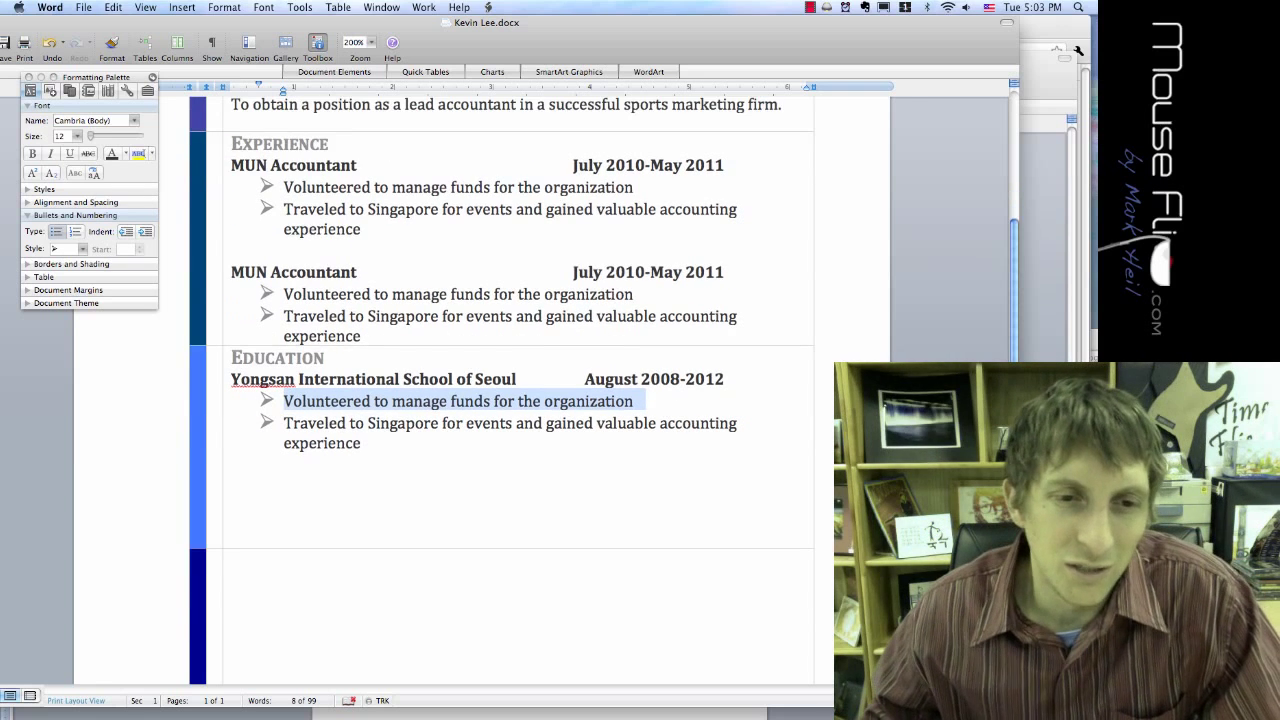
click(328, 444)
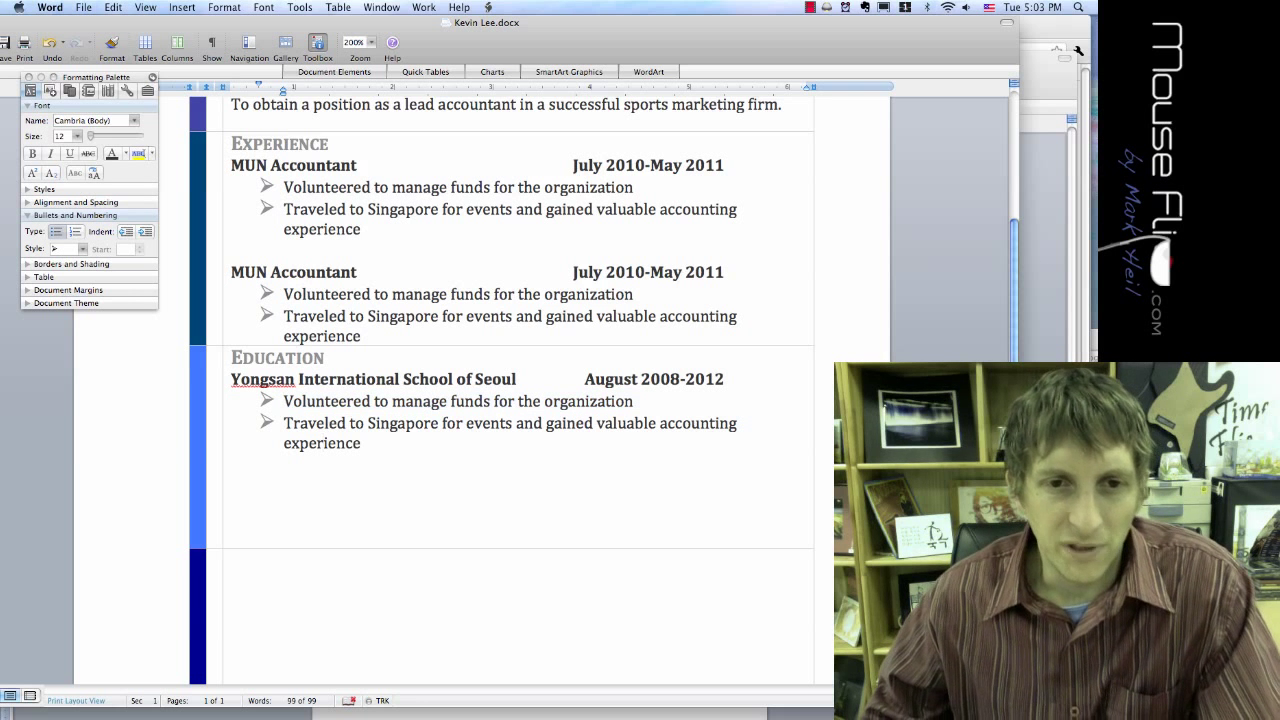
click(231, 560)
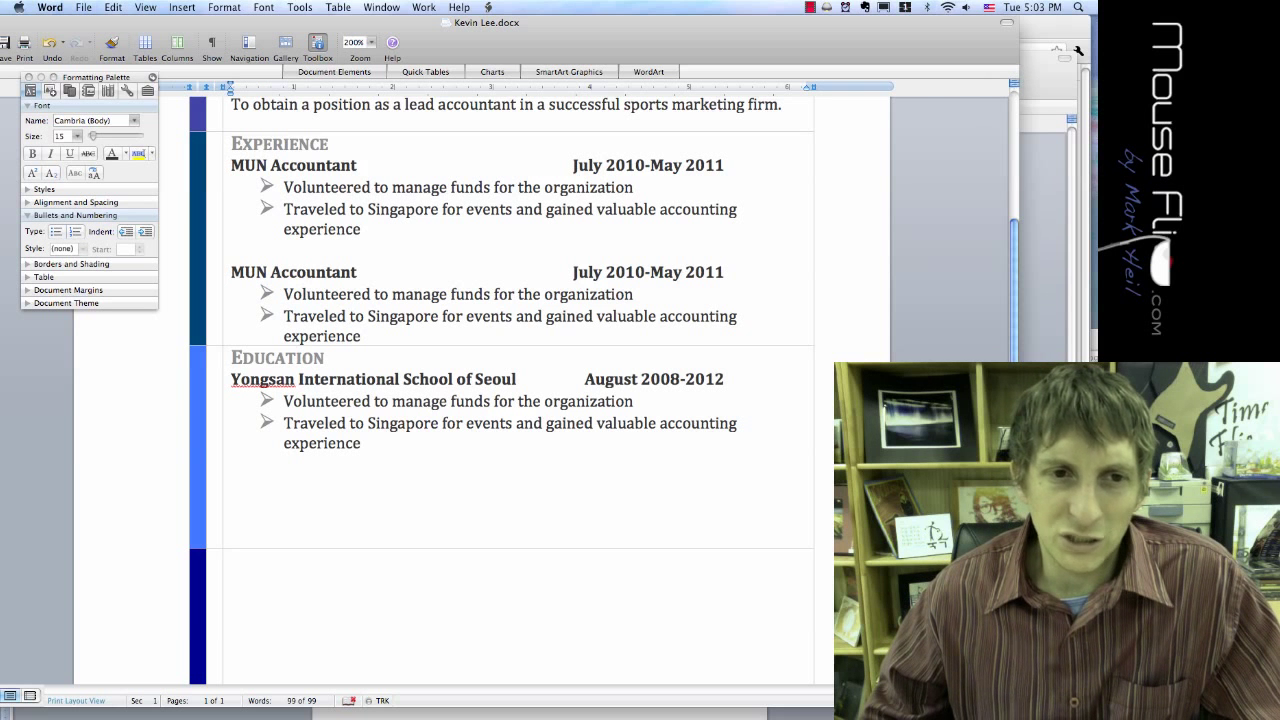
Step: Paste the Education heading and school line into the bottom row and retitle the heading Skills
drag(340, 379, 240, 358)
key(super+c)
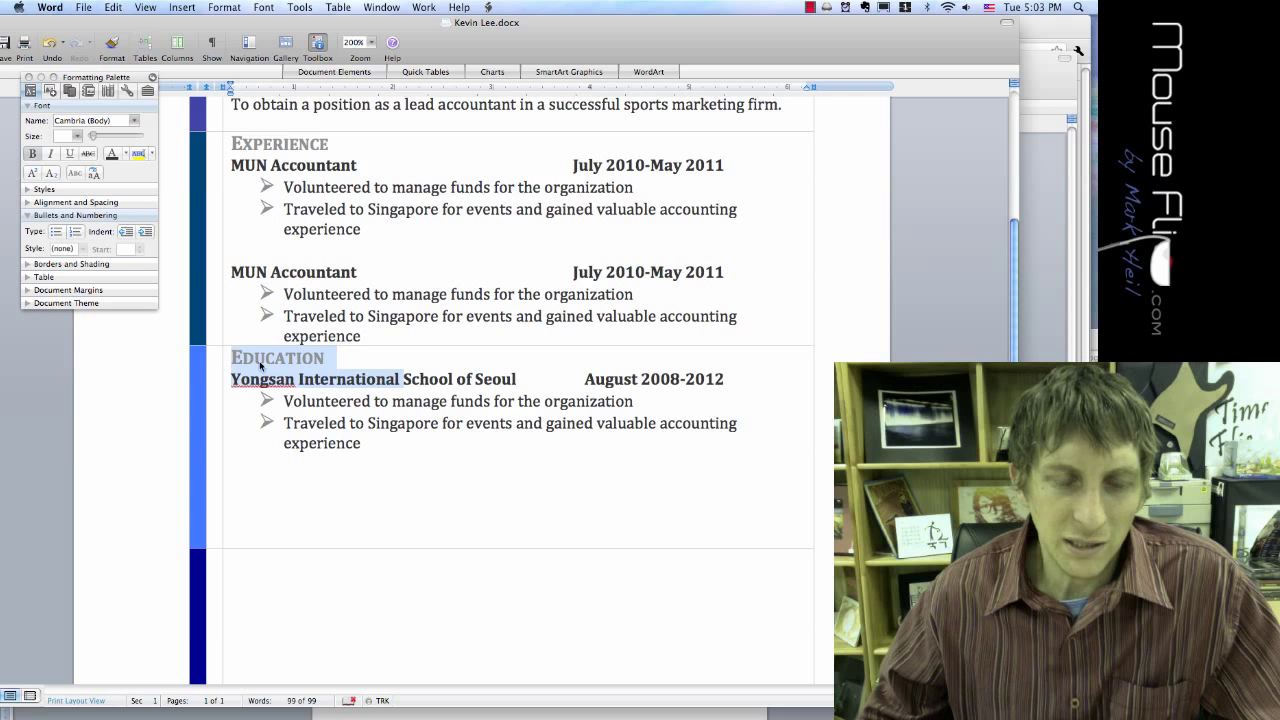
click(262, 562)
key(super+v)
triple_click(275, 562)
text(Skills)
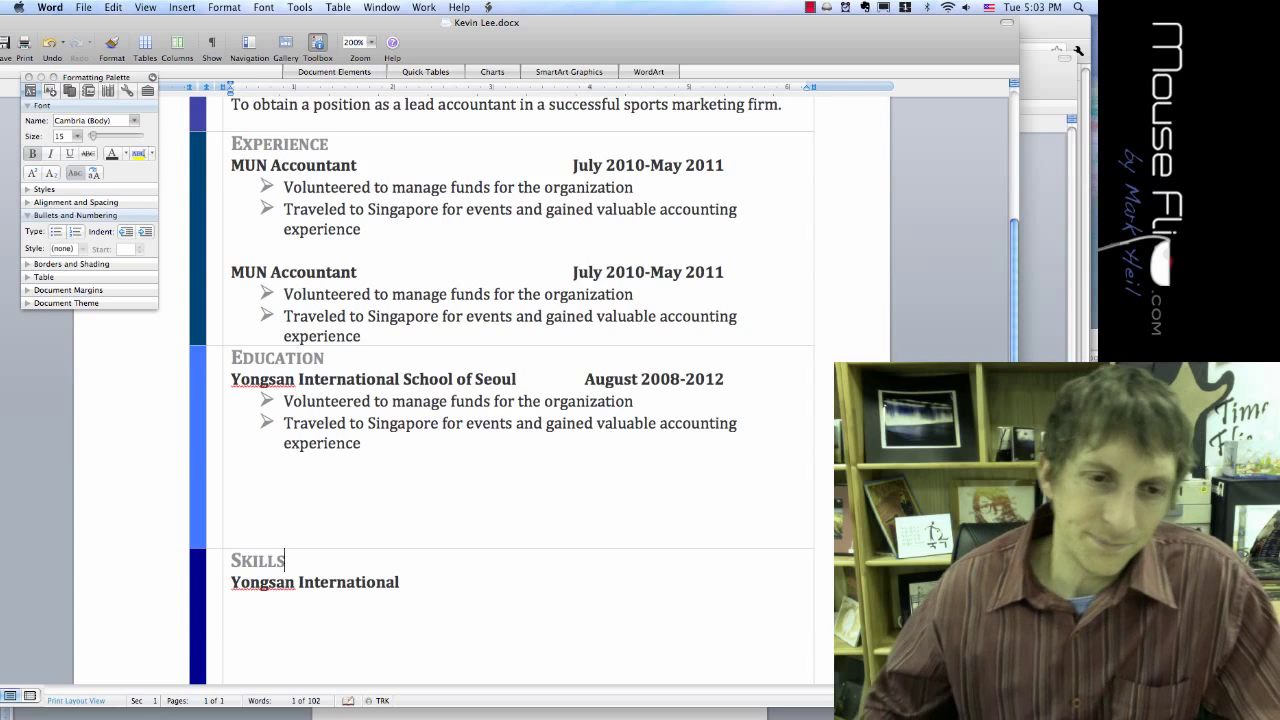
Step: Delete the leftover Yongsan International line from beneath the Skills heading
scroll(515, 390, down, 10)
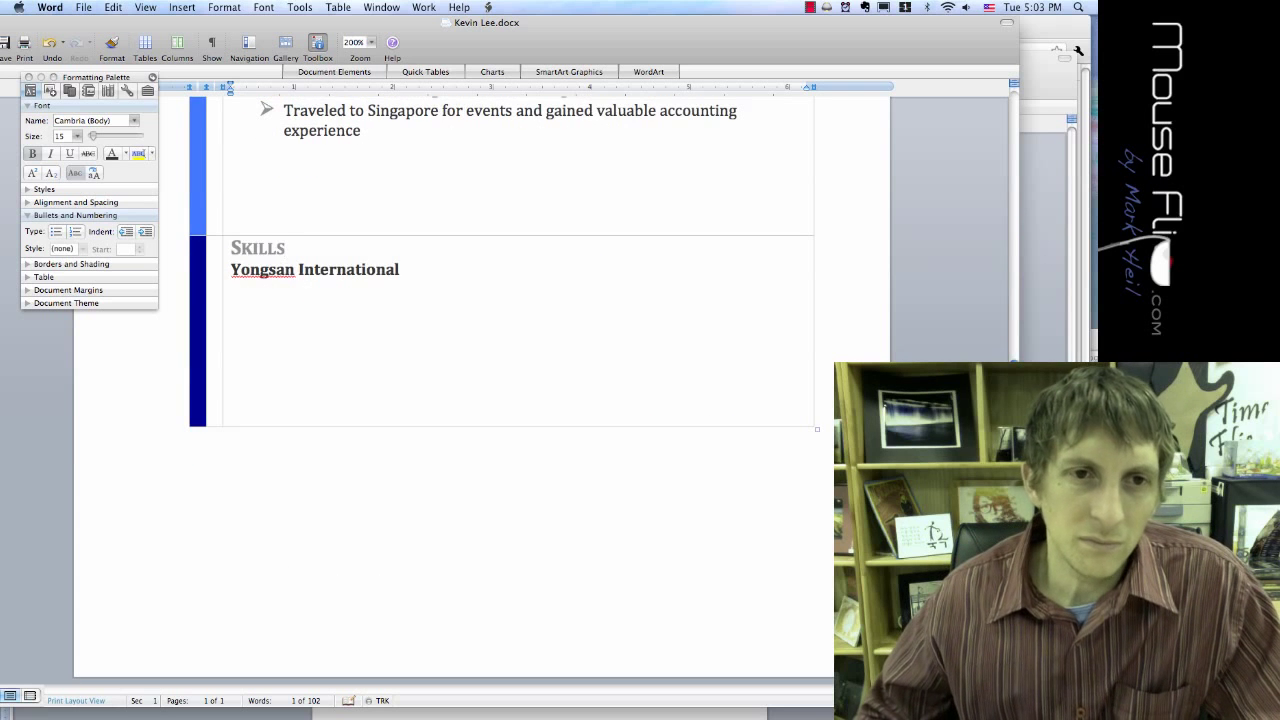
triple_click(315, 270)
key(BackSpace)
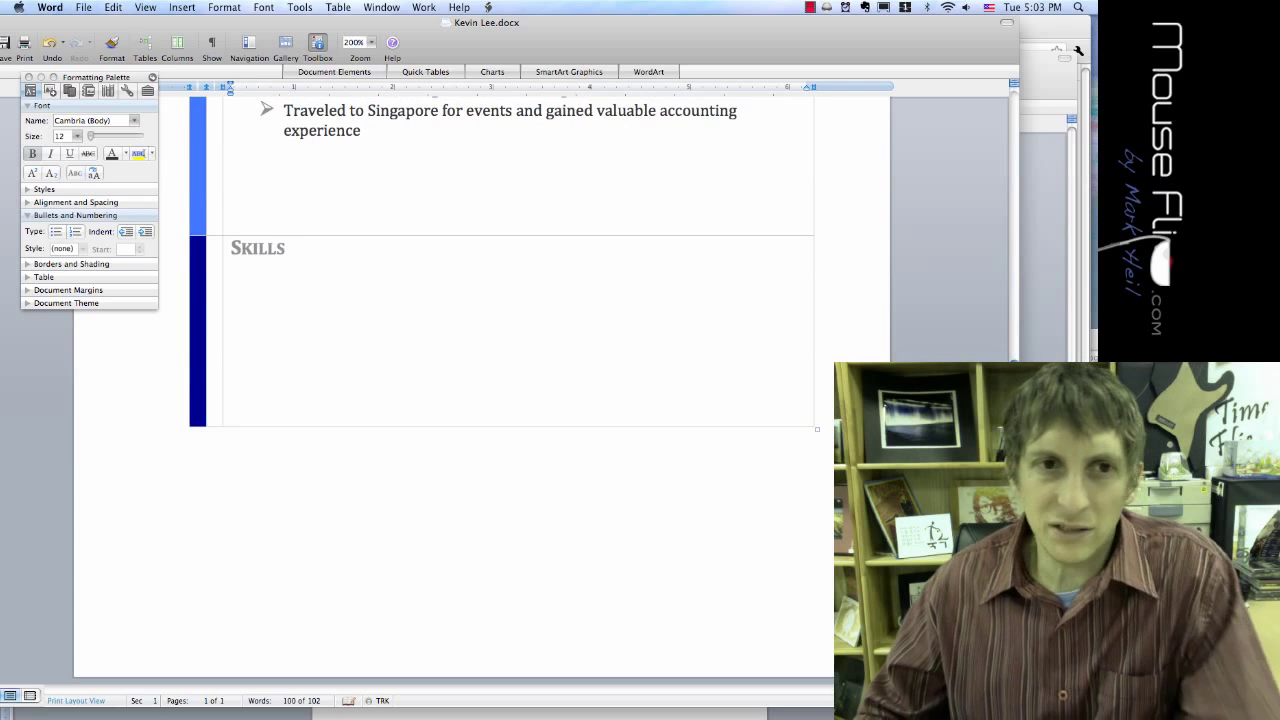
scroll(452, 390, up, 2)
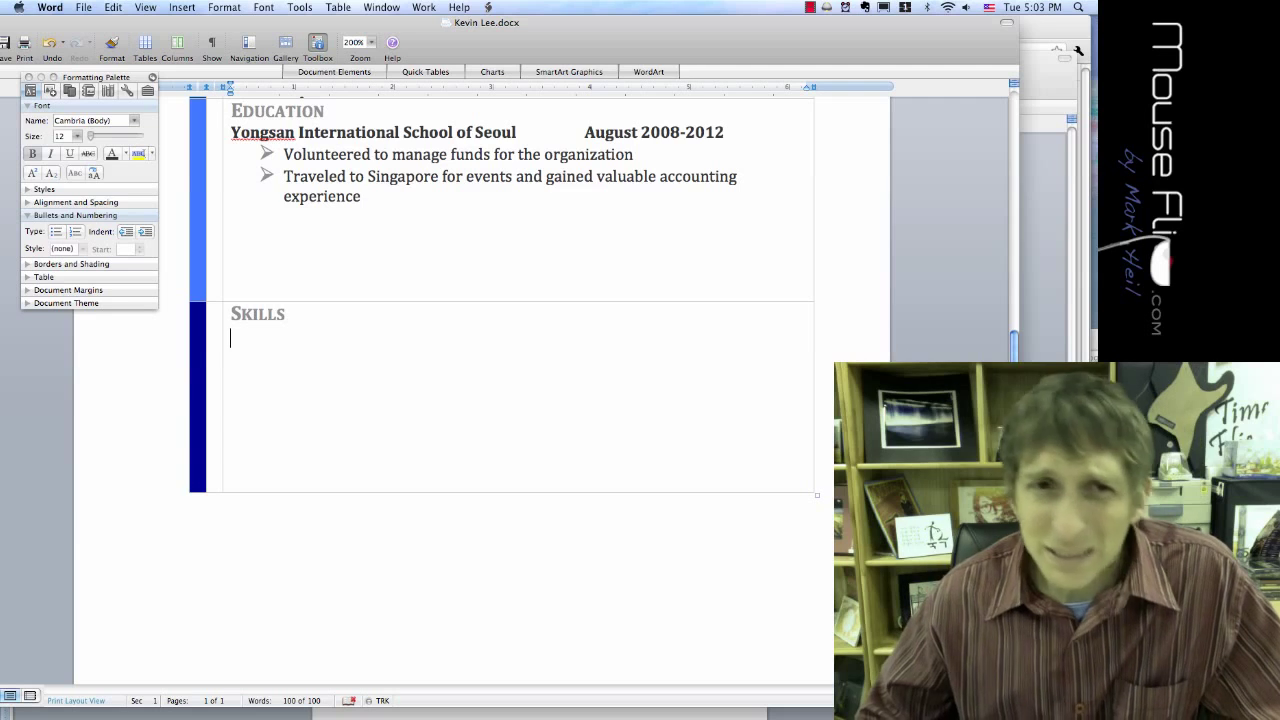
scroll(500, 390, up, 10)
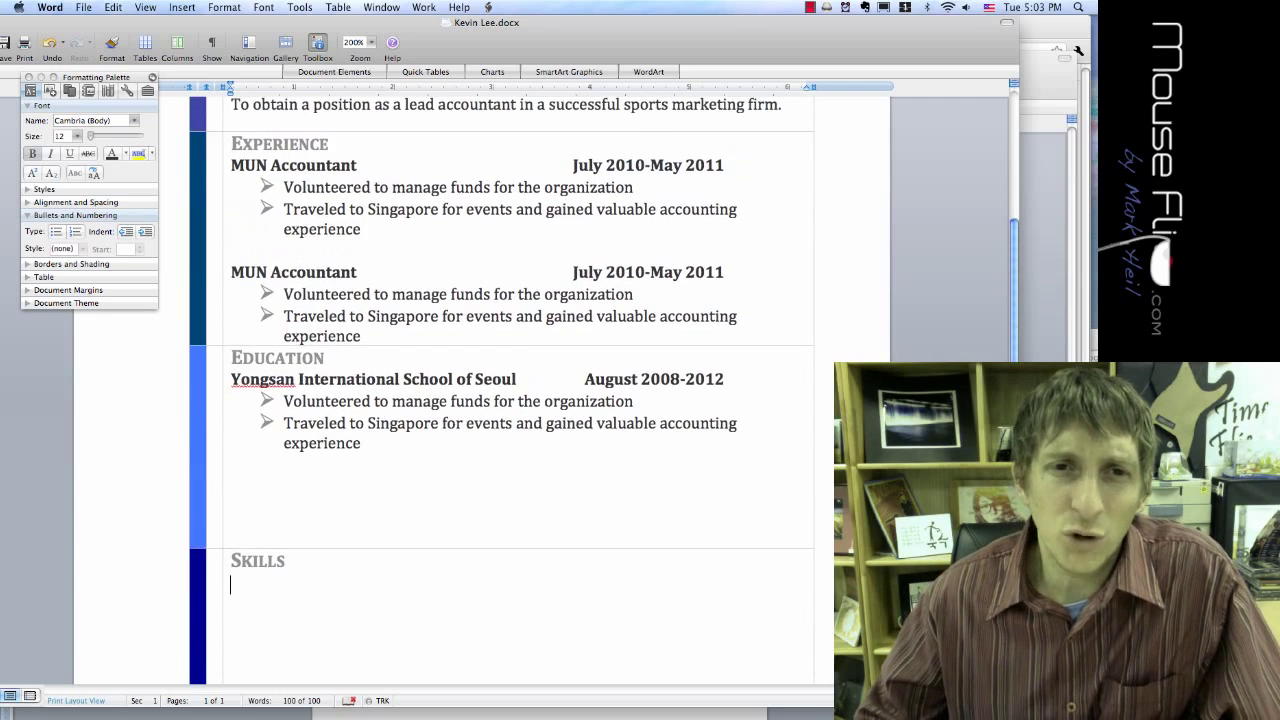
scroll(500, 390, up, 1)
scroll(500, 390, down, 5)
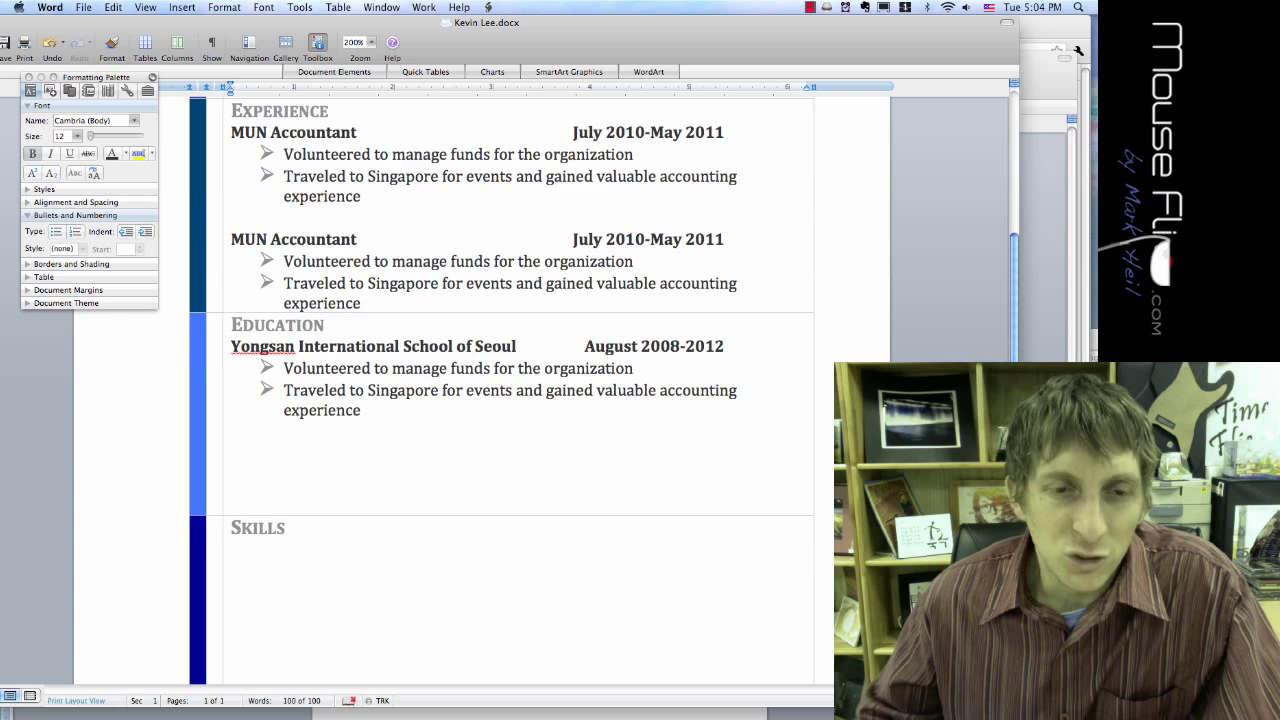
scroll(500, 390, down, 3)
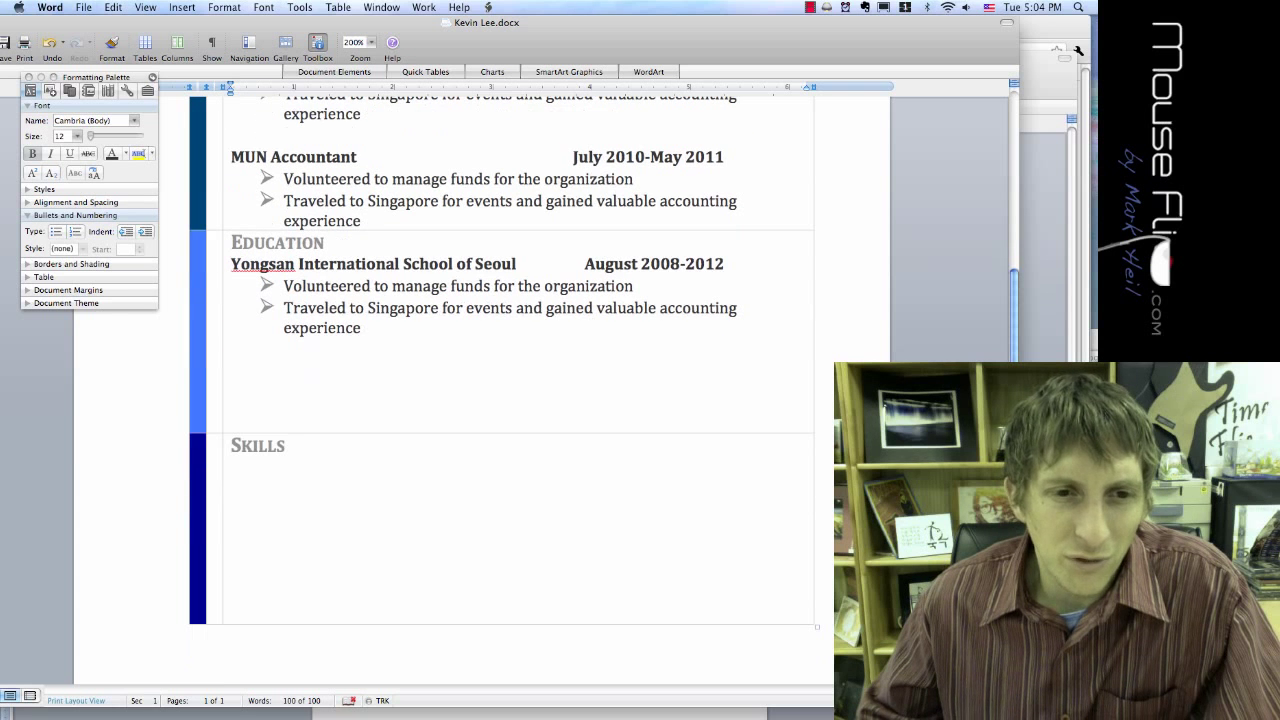
scroll(500, 360, down, 2)
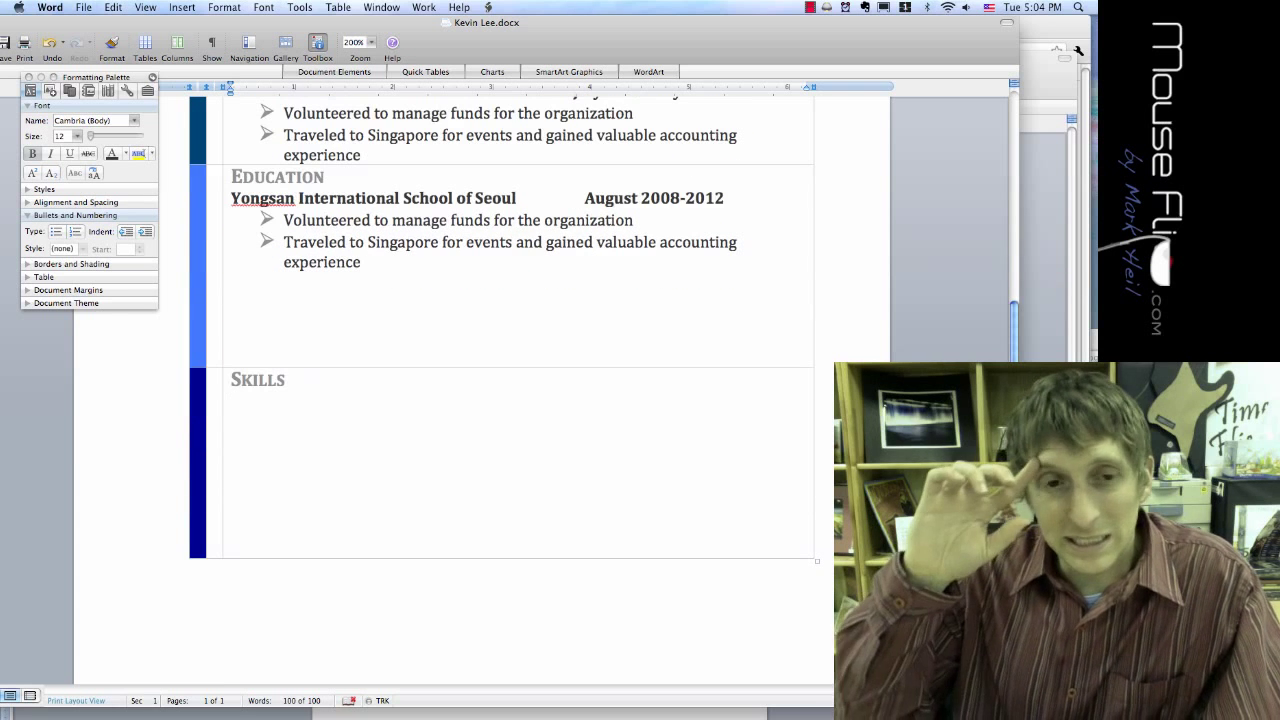
Step: Copy the two Education bullets and paste them under the Skills heading
drag(361, 263, 286, 222)
key(super+c)
click(232, 403)
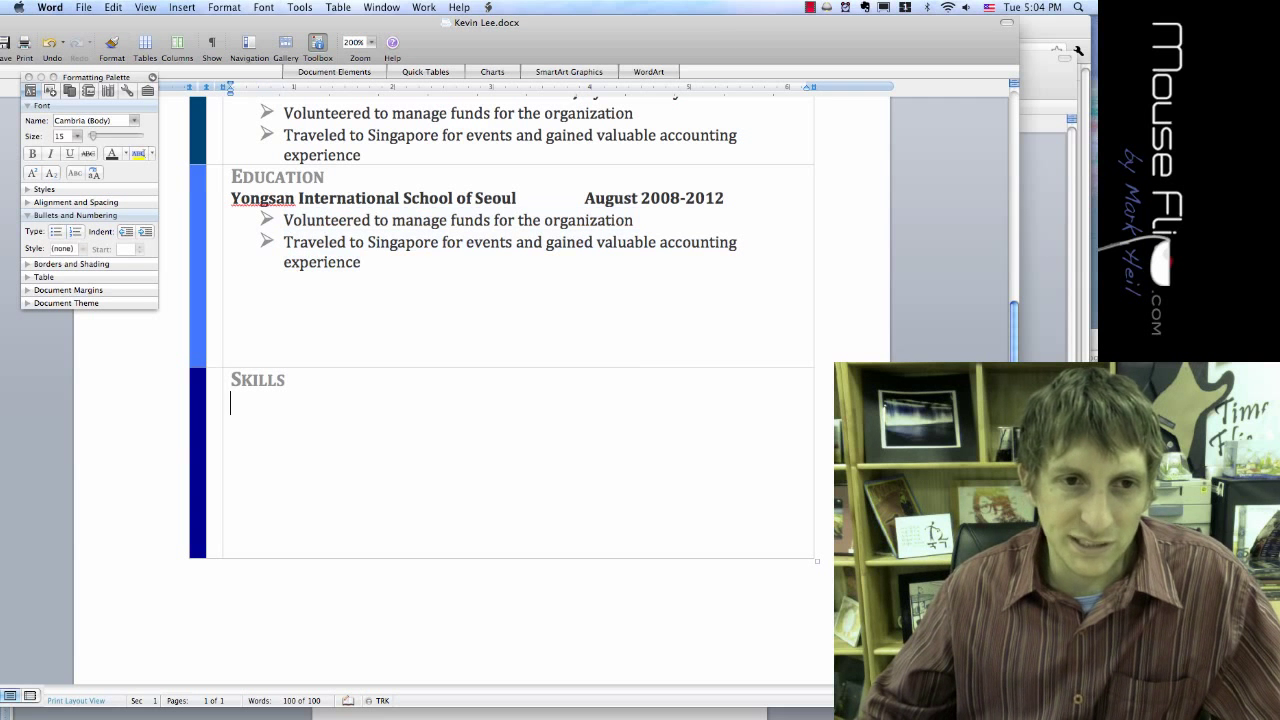
key(super+v)
Step: Rewrite the first bullet as 'Advanced knowledge in Microsoft Excel and creating graphs, charts, and complex formulas'; drop the leftover line
triple_click(458, 404)
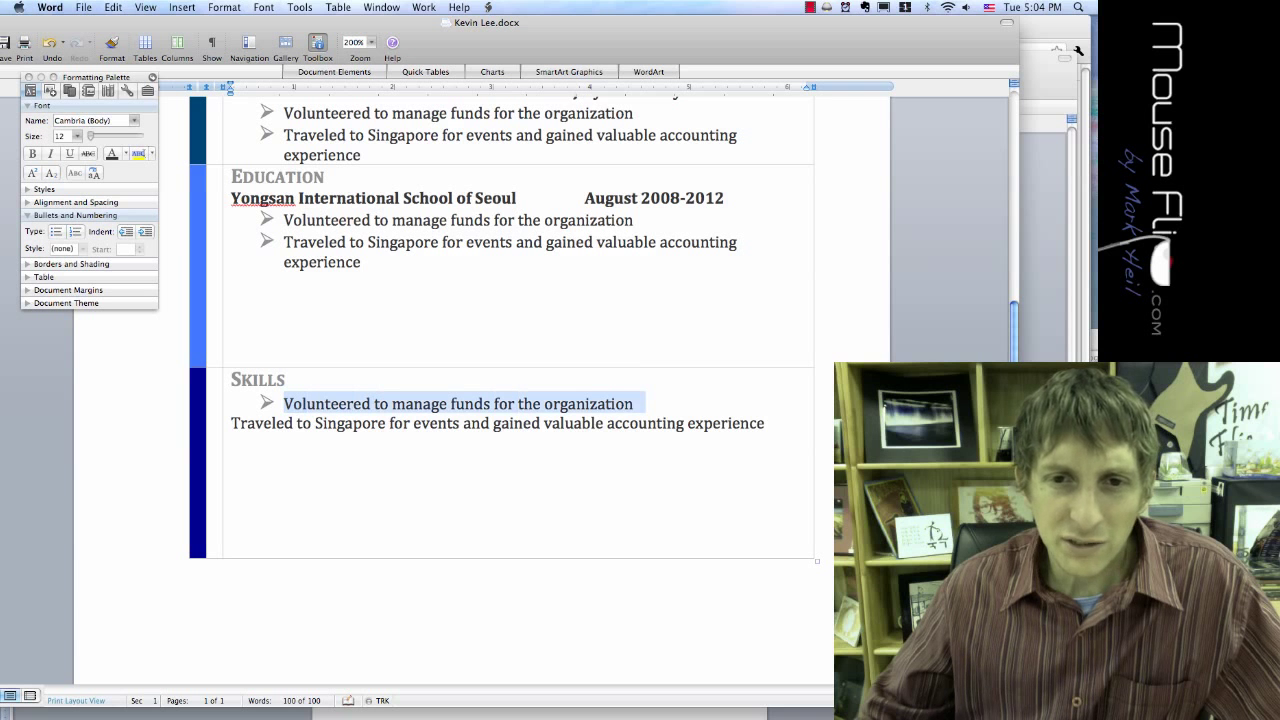
text(Advance)
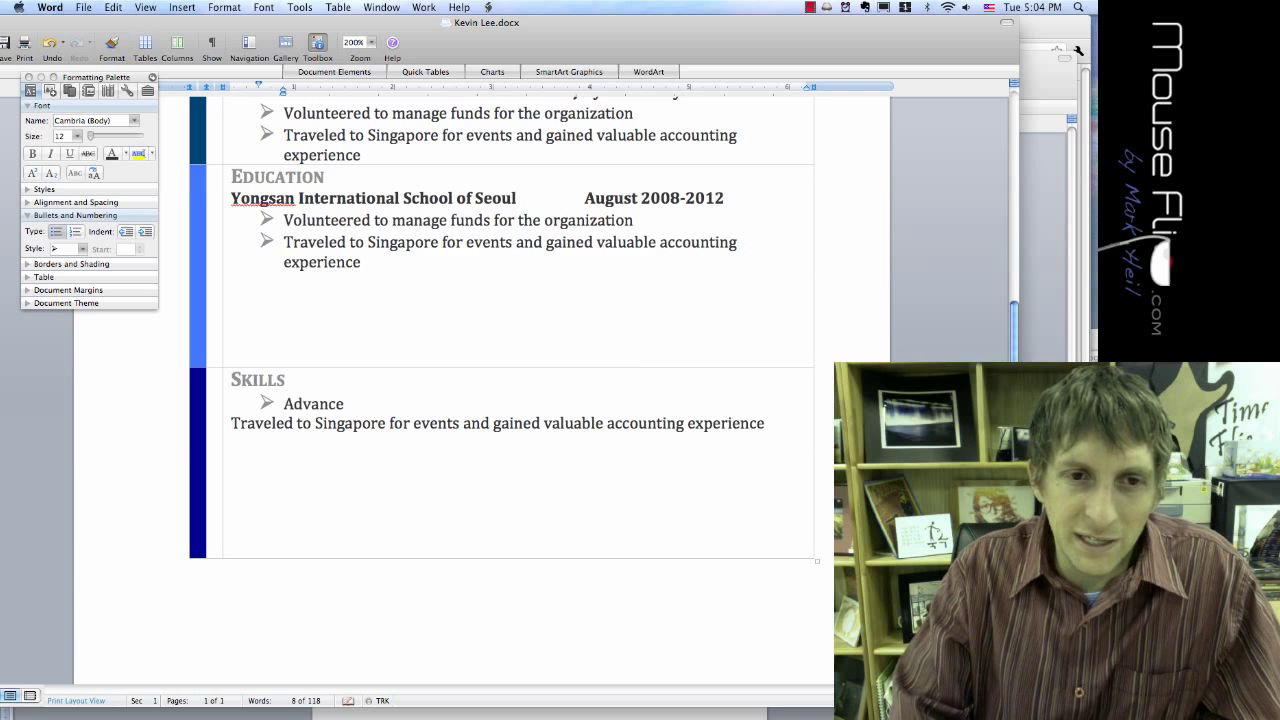
text(d knowledge )
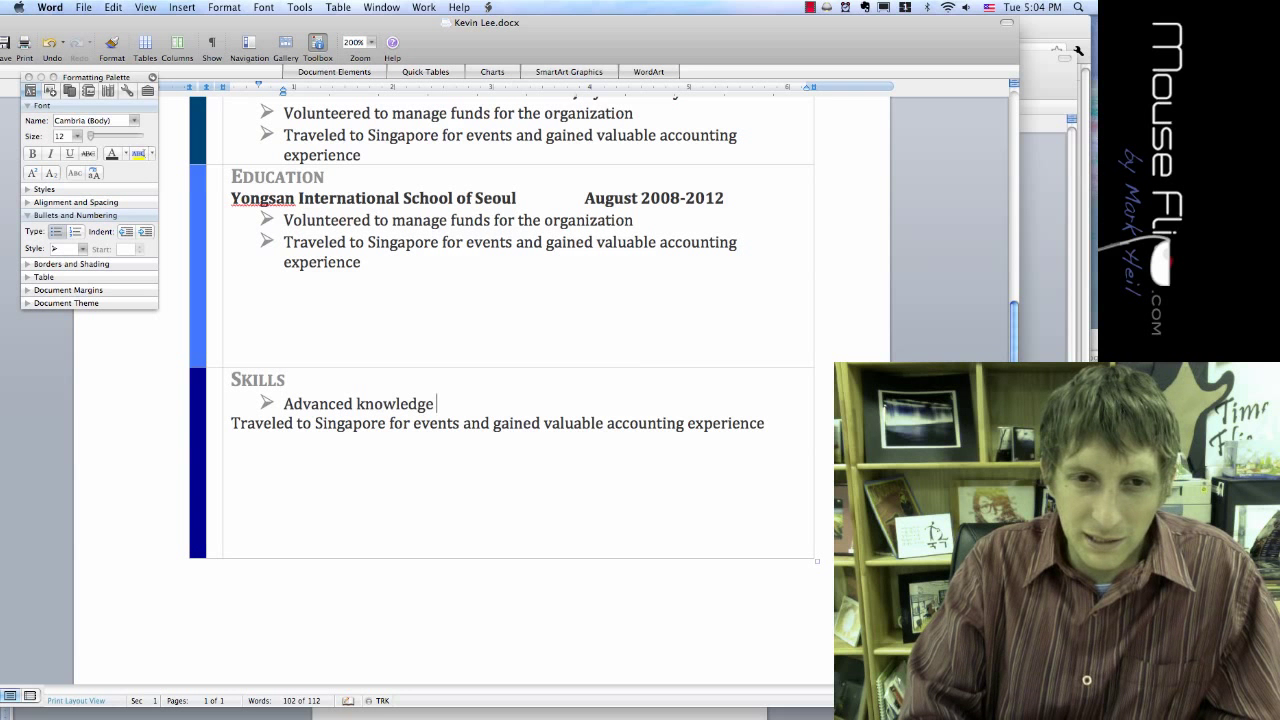
text(in Microsoft E)
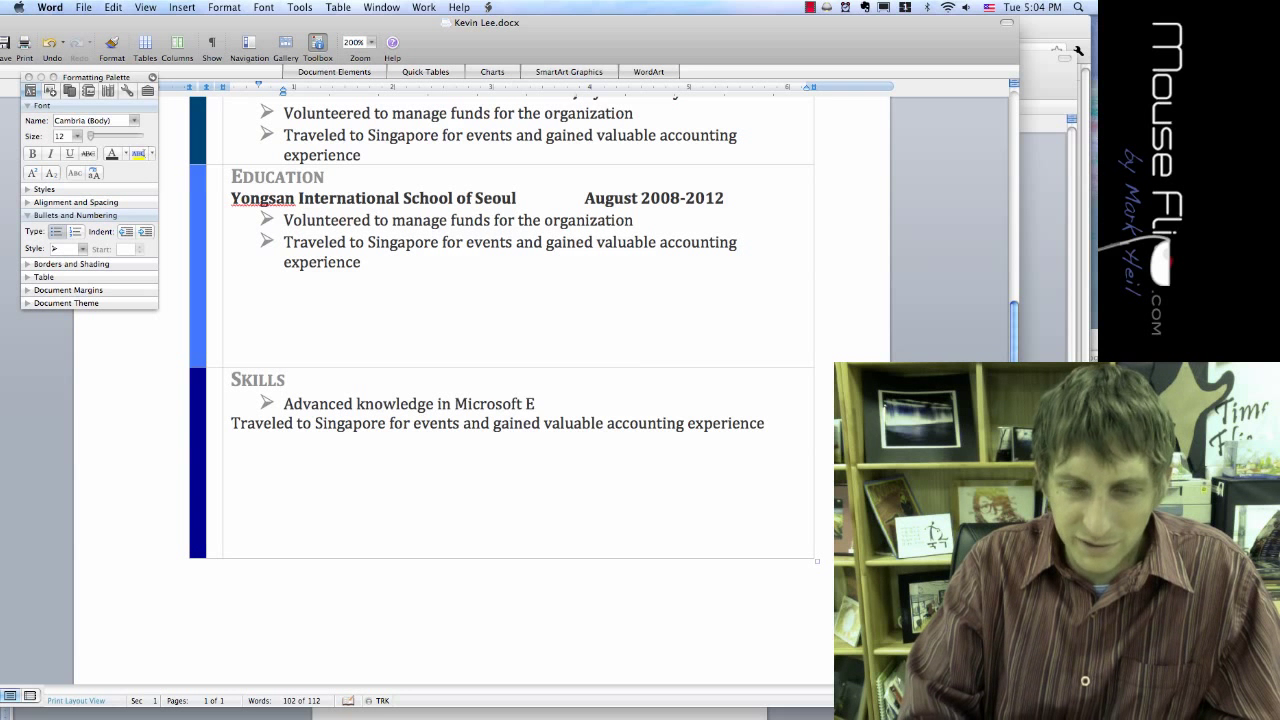
text(xcel )
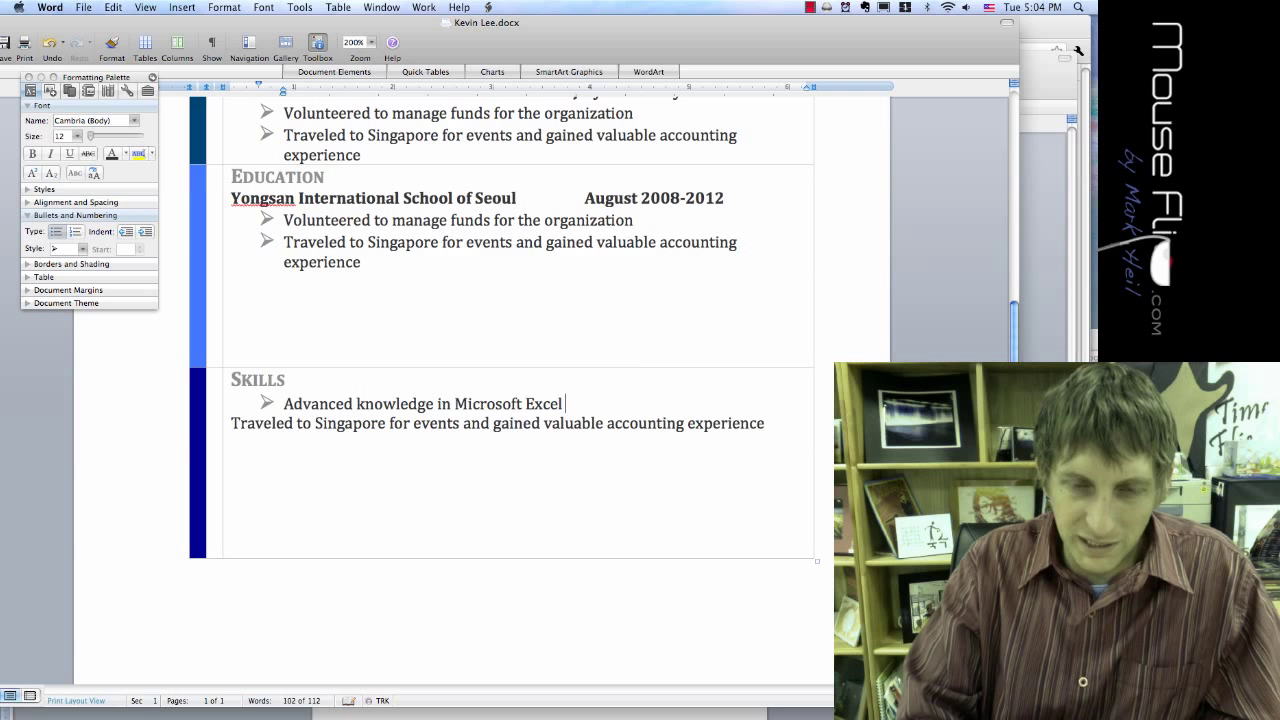
text(and creating)
text( forms and)
key(BackSpace)
key(BackSpace)
key(BackSpace)
key(BackSpace)
key(BackSpace)
key(BackSpace)
key(BackSpace)
key(BackSpace)
key(BackSpace)
text(and)
key(BackSpace)
key(BackSpace)
key(BackSpace)
text(graphs, charts, and)
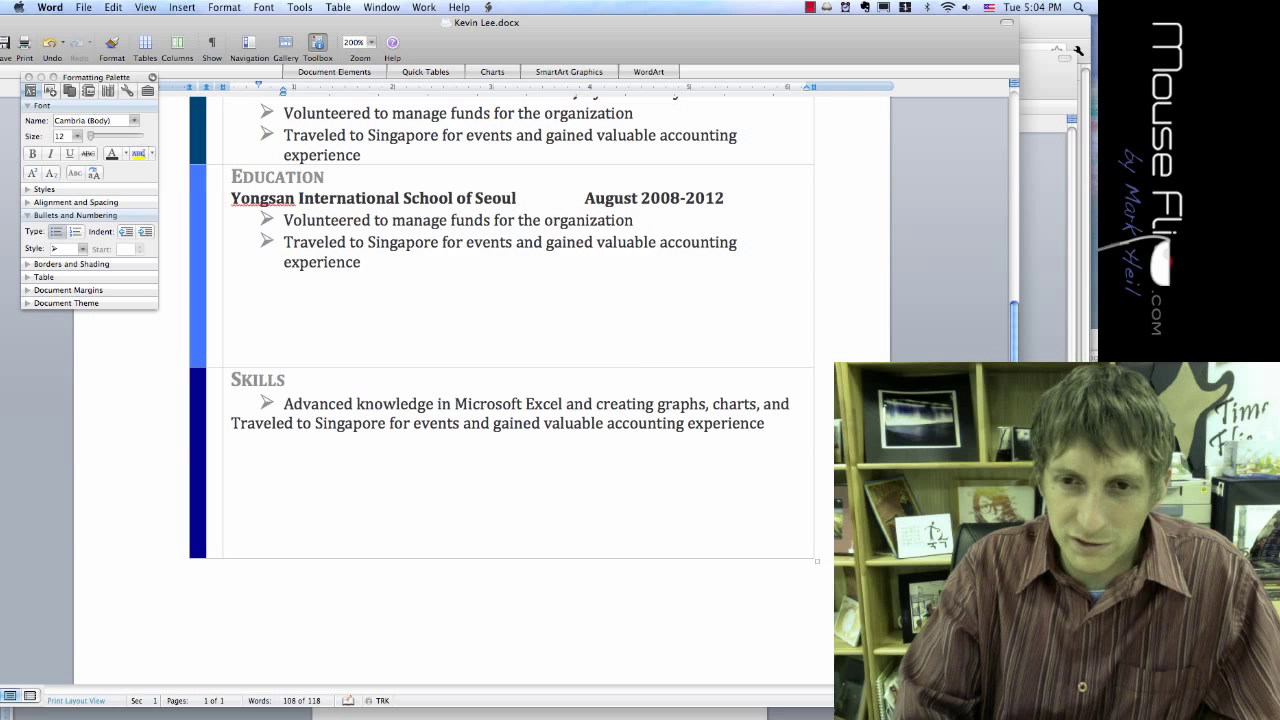
text( complex formulas)
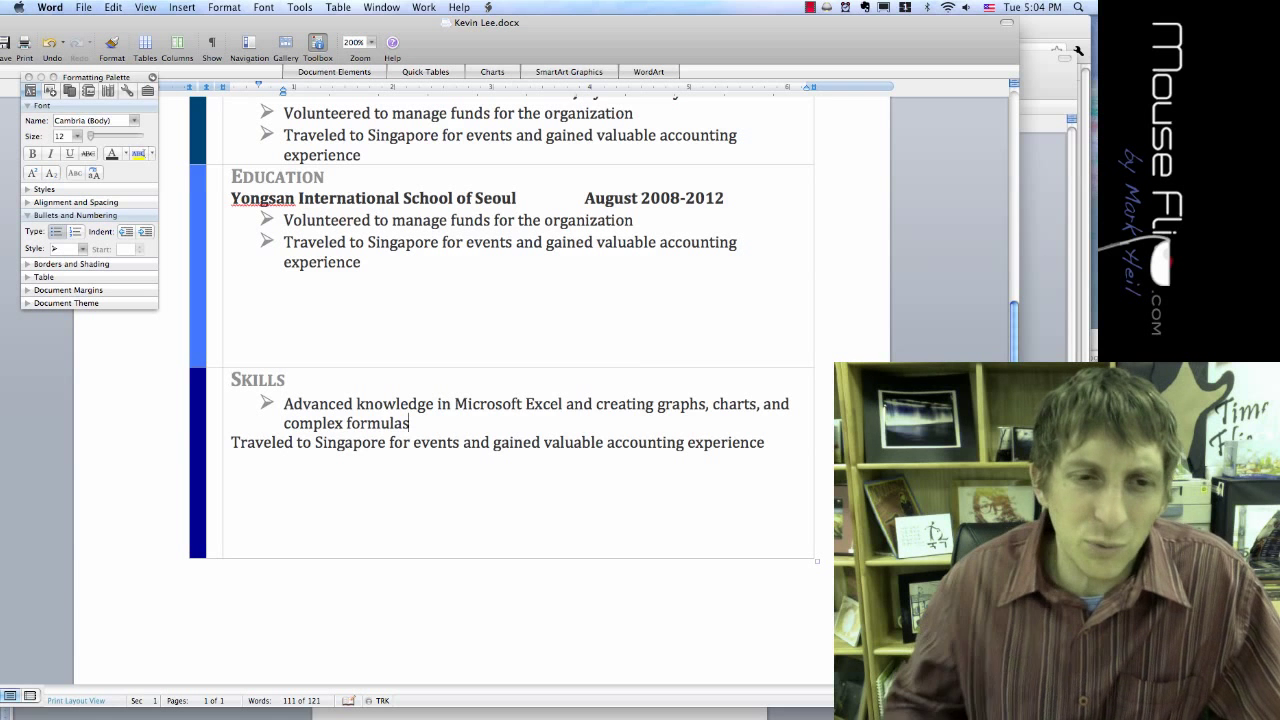
drag(766, 443, 240, 449)
key(BackSpace)
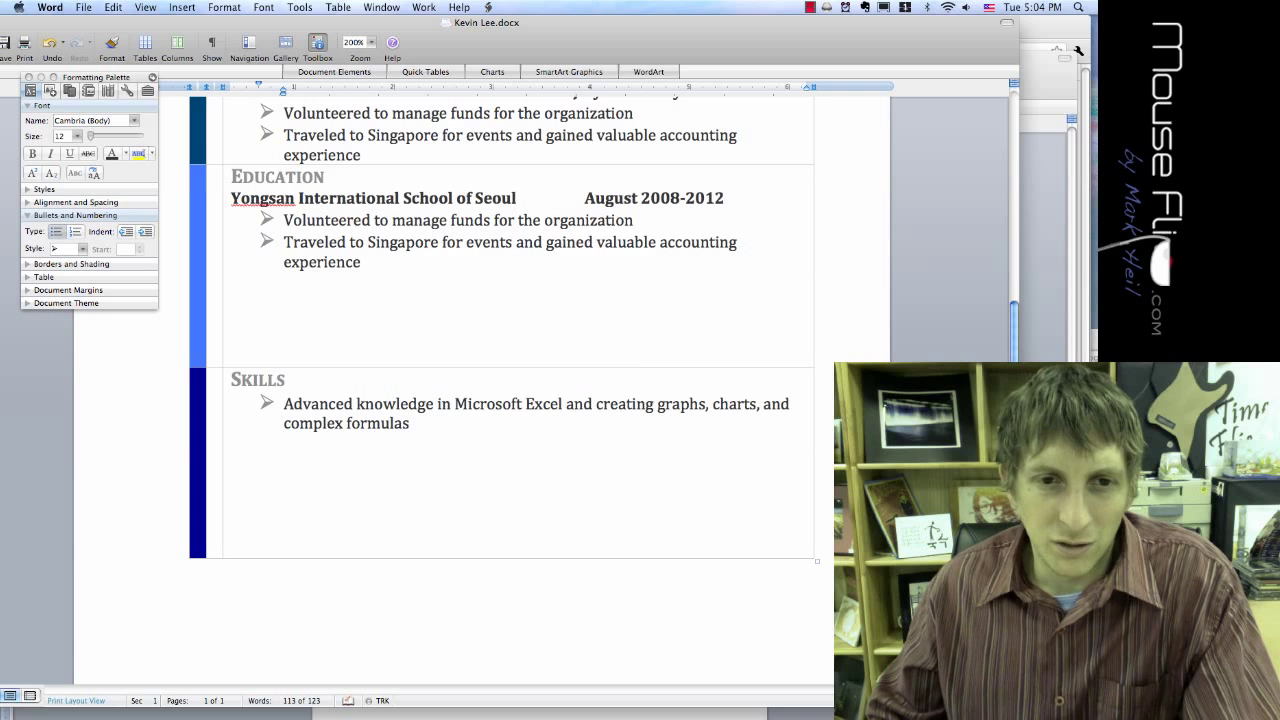
key(Return)
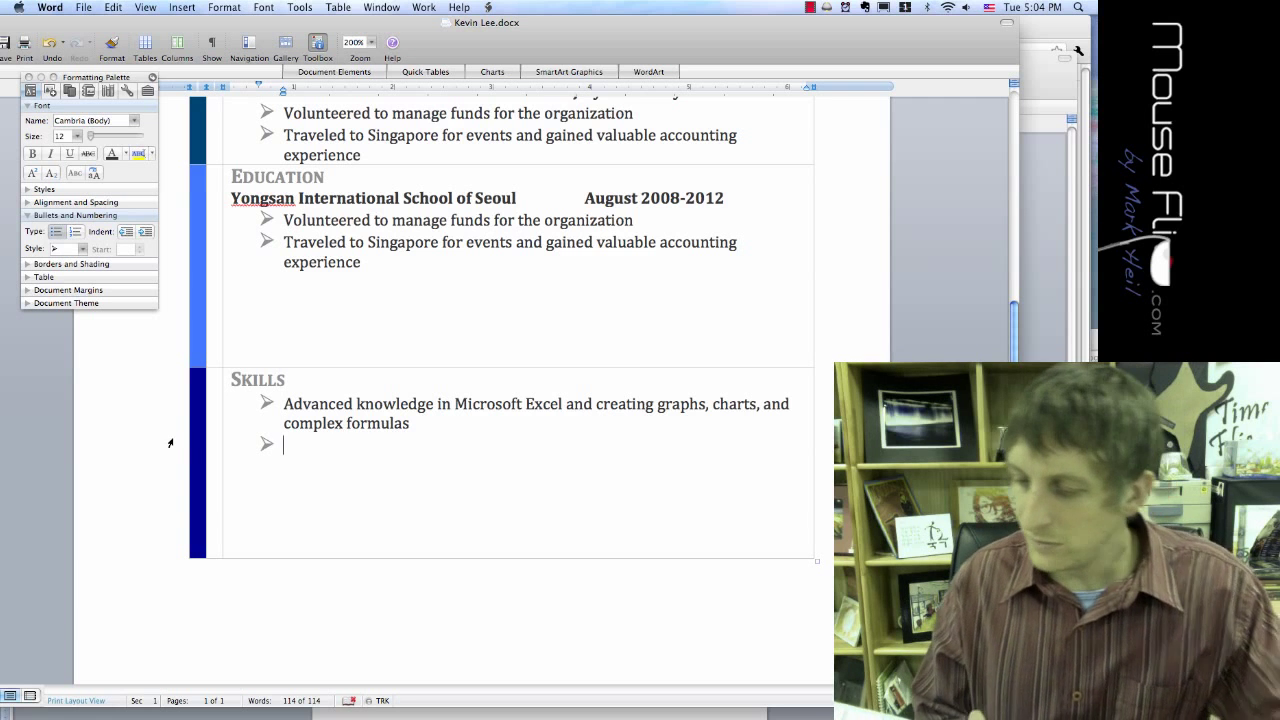
mouse_move(5, 642)
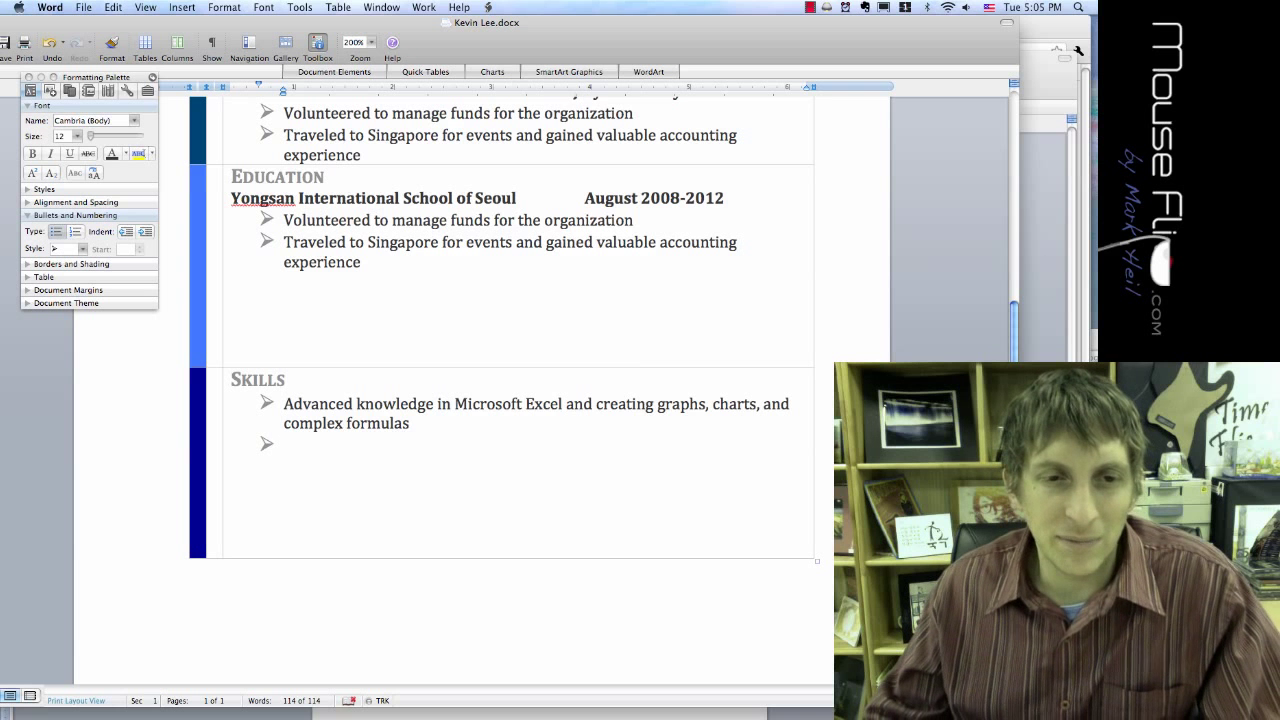
scroll(520, 330, down, 2)
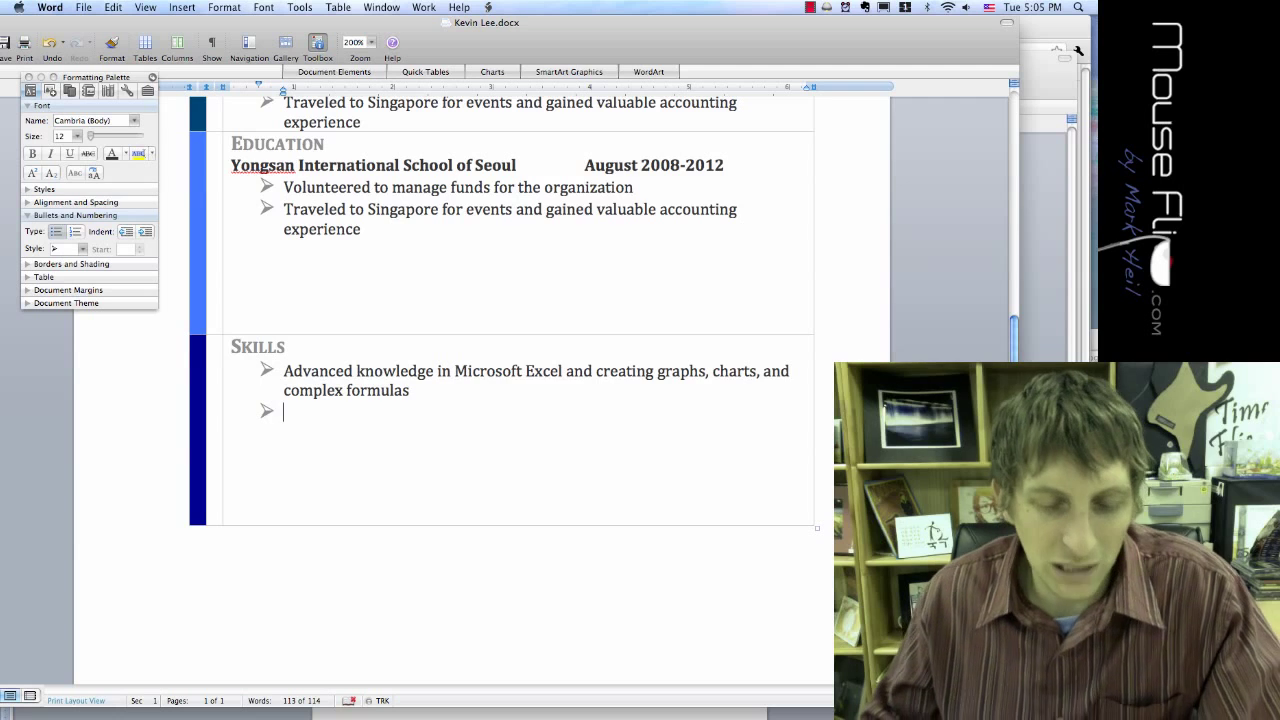
scroll(500, 320, up, 10)
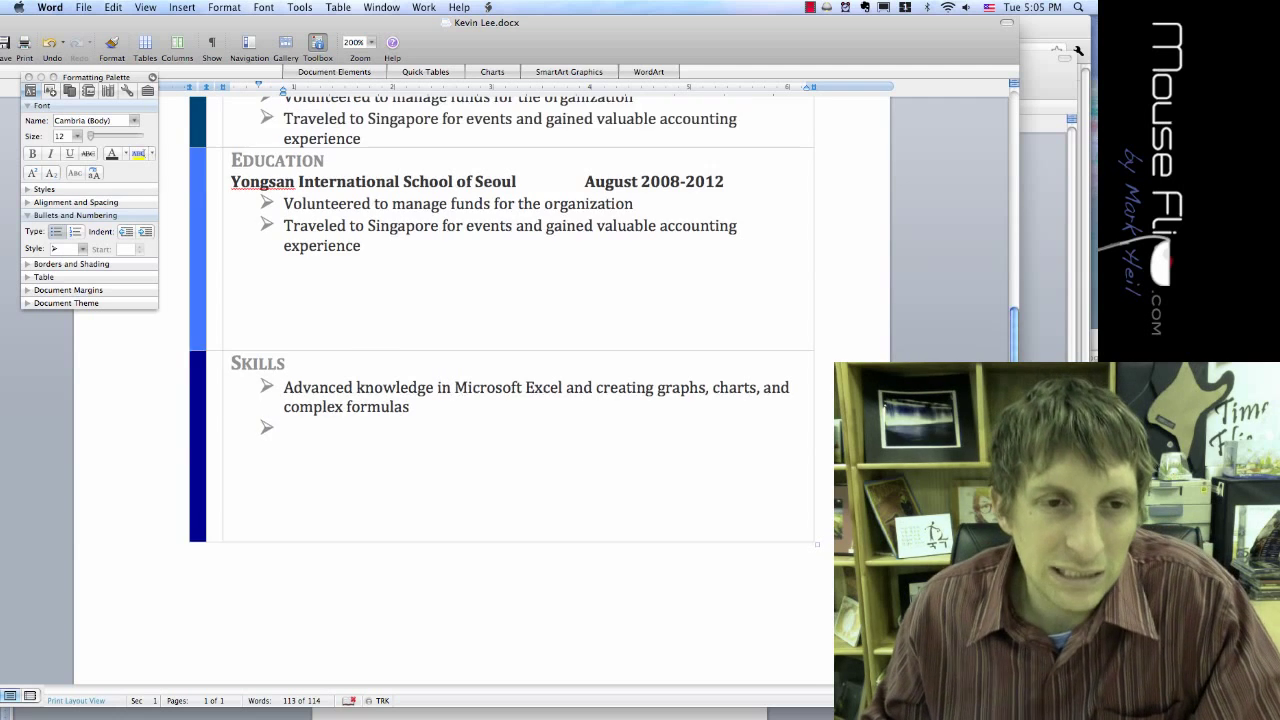
scroll(500, 320, up, 2)
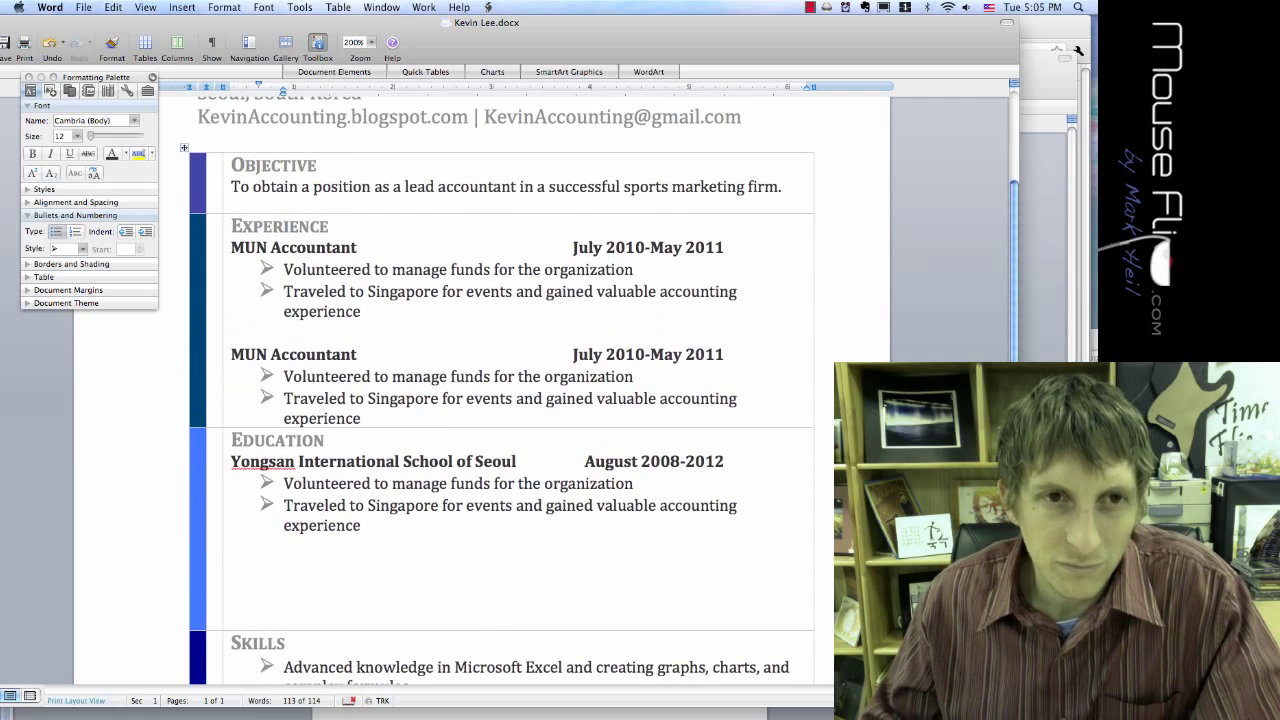
Step: Move the Education section above Experience and cut out the Experience section
drag(360, 541, 249, 470)
key(BackSpace)
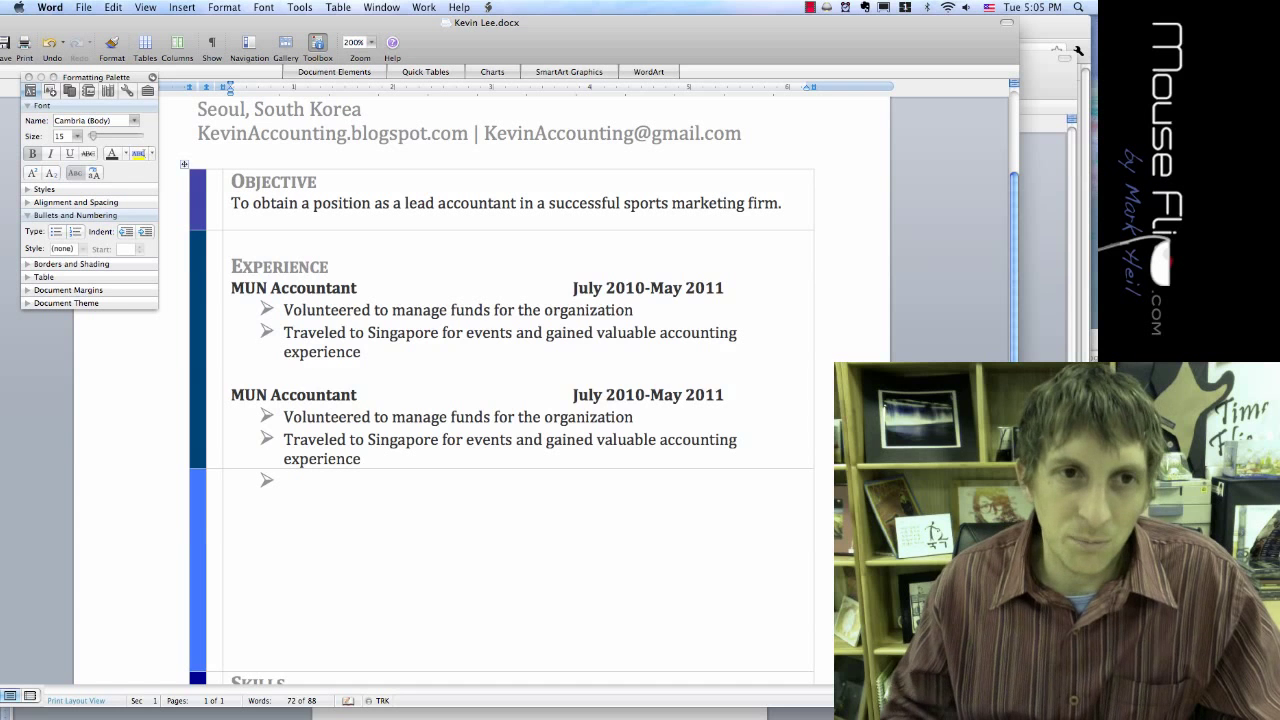
key(super+v)
drag(231, 327, 372, 519)
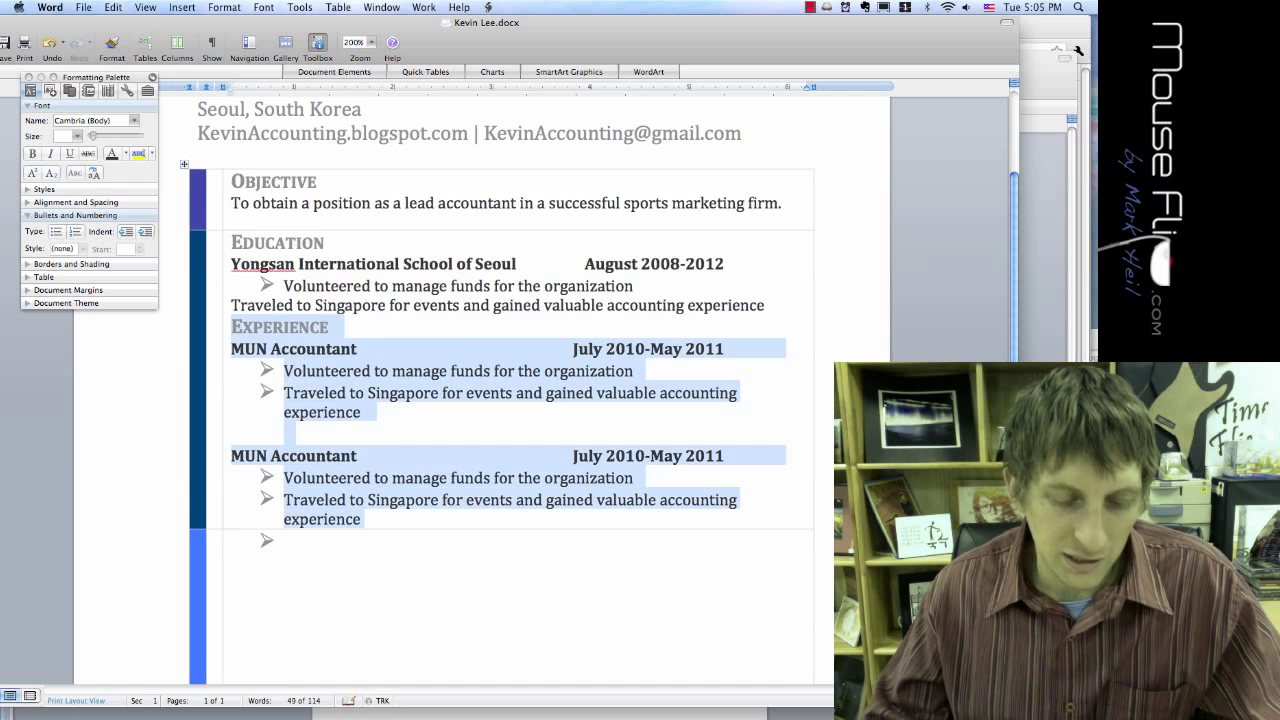
key(BackSpace)
Step: Paste the Experience entries into the empty row and make Traveled to Singapore its own Education bullet
click(231, 306)
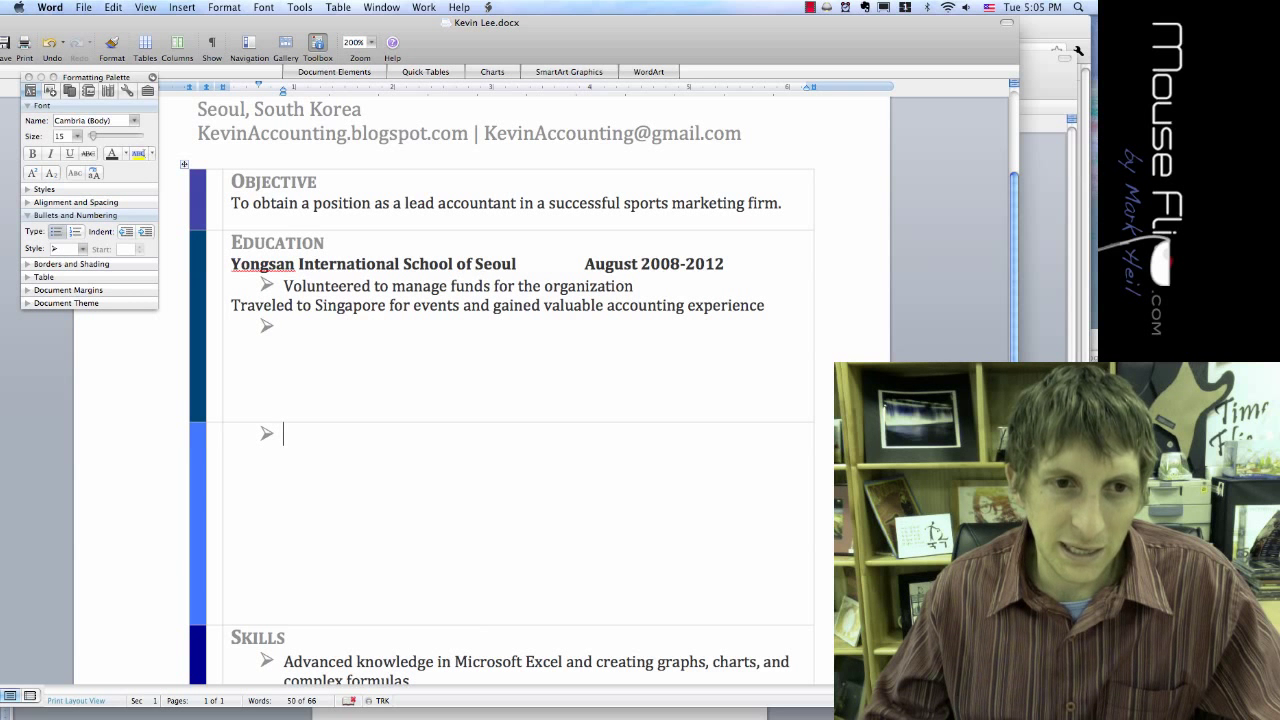
key(BackSpace)
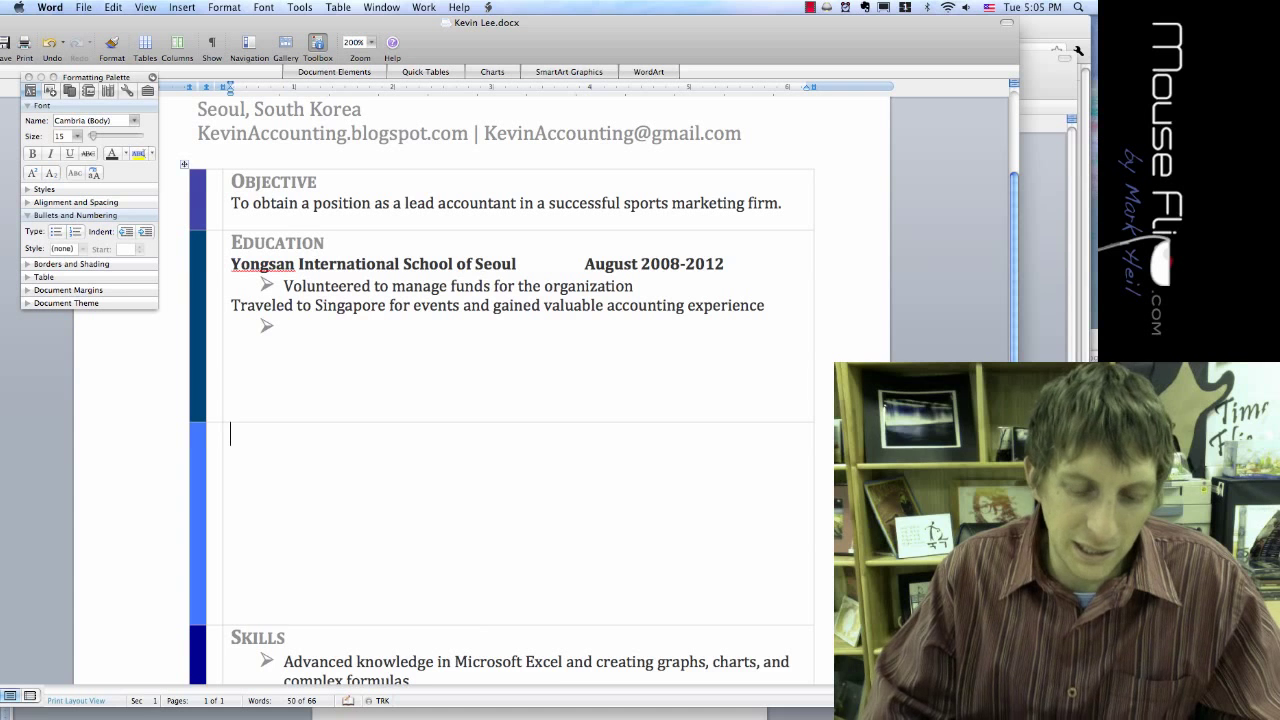
key(super+v)
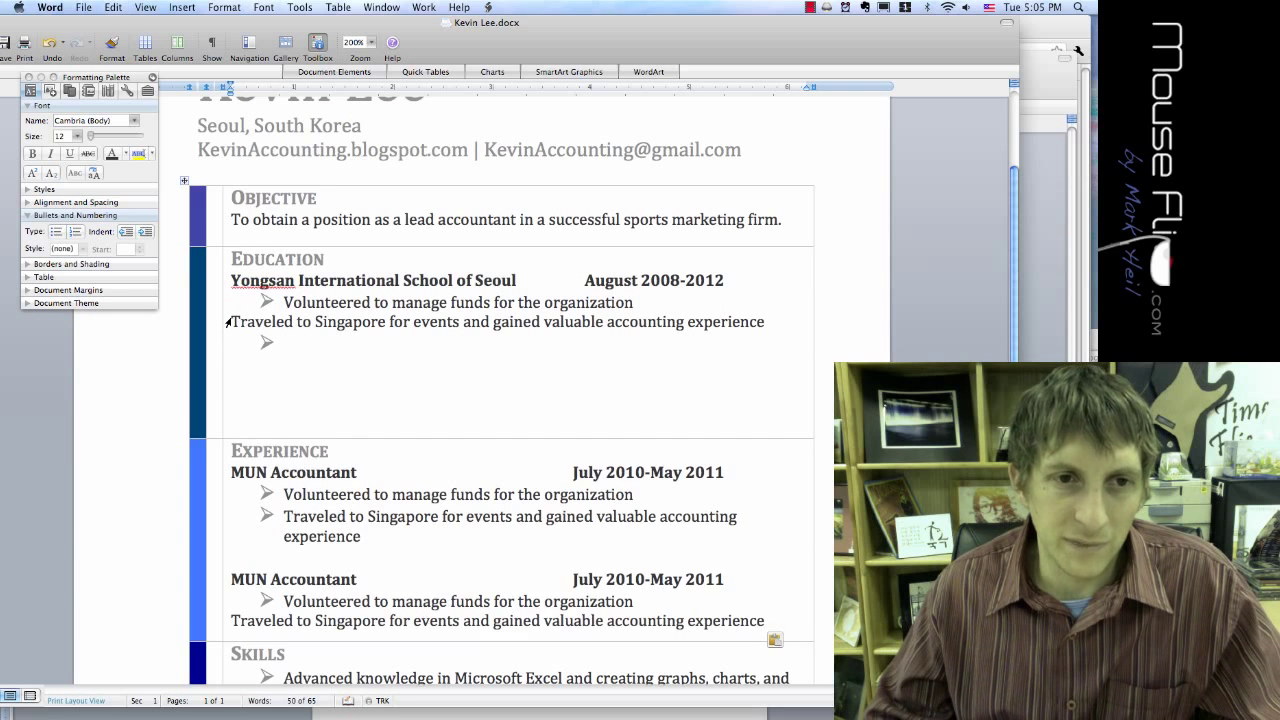
key(BackSpace)
key(Return)
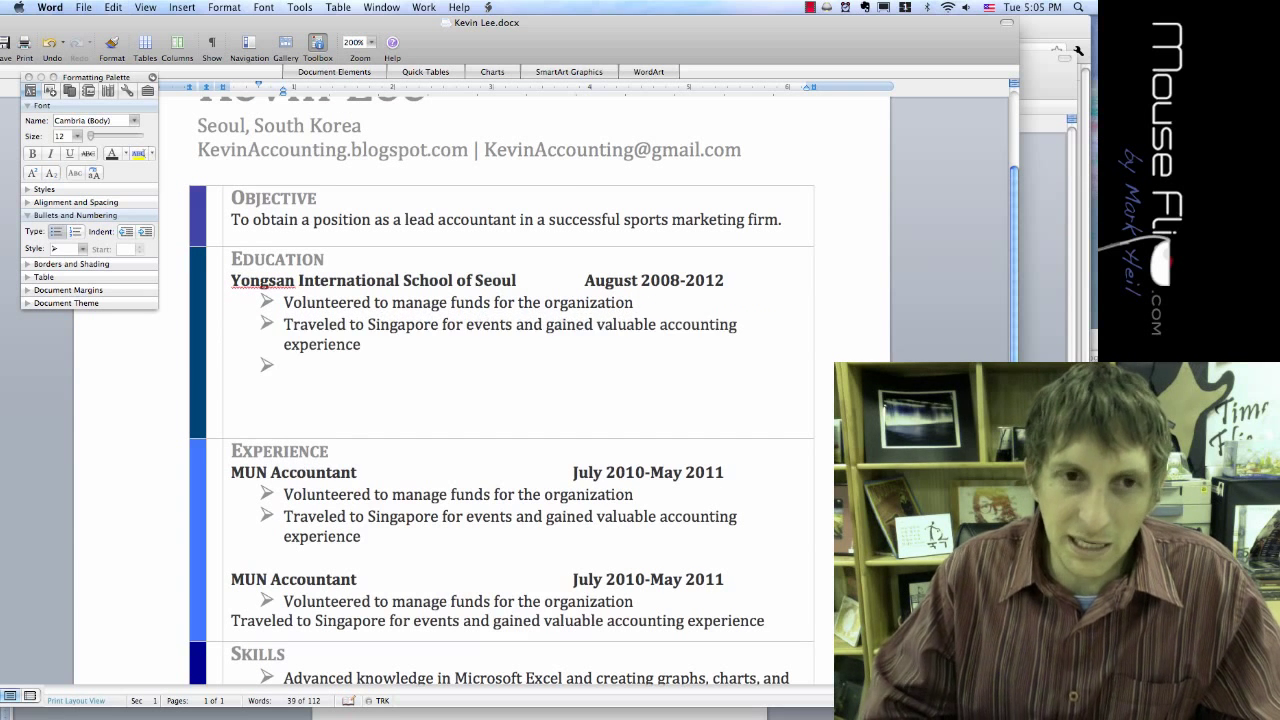
key(BackSpace)
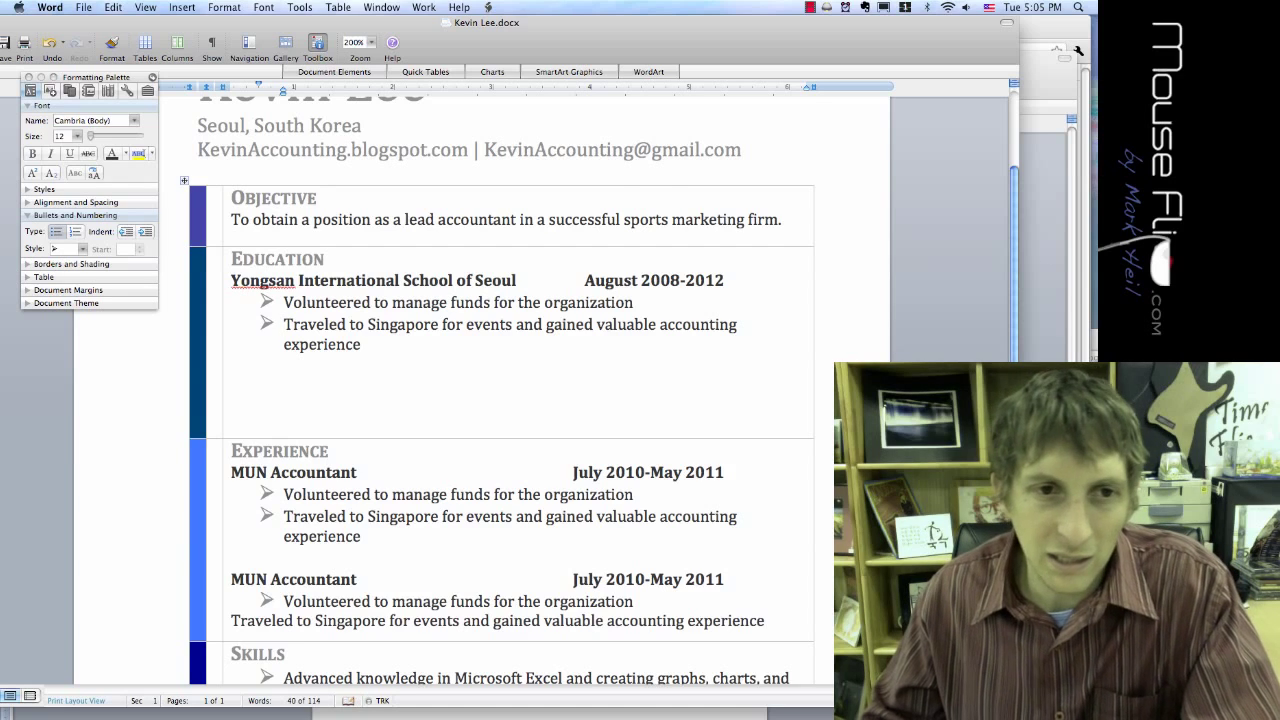
Step: Shorten the Education row and make the Experience row taller by dragging the row borders
scroll(518, 390, down, 5)
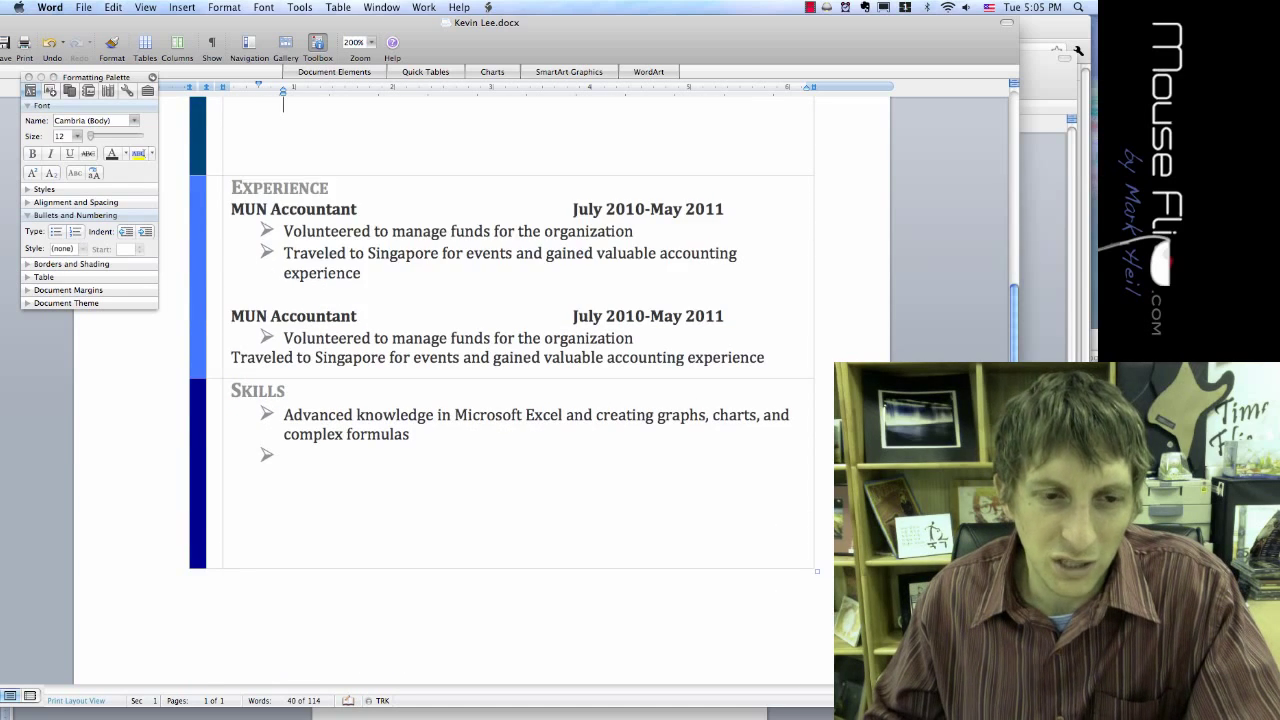
scroll(340, 506, up, 6)
drag(340, 506, 340, 472)
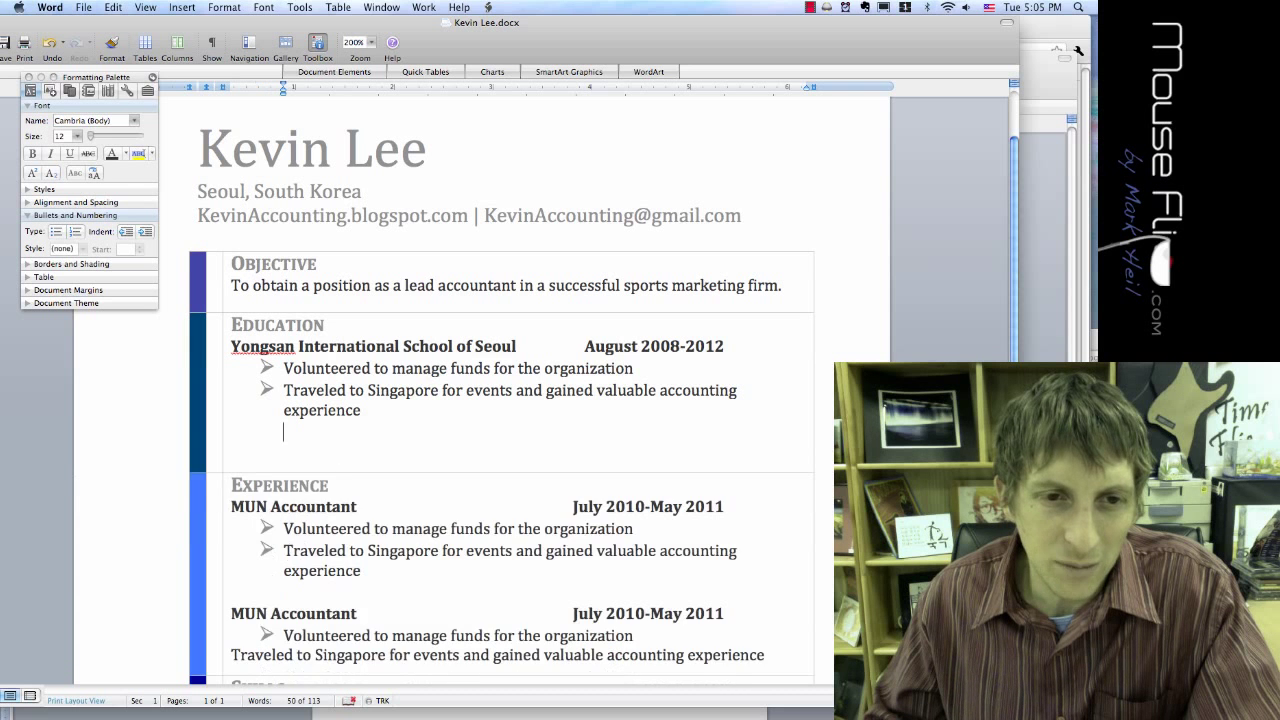
scroll(501, 390, down, 5)
drag(341, 412, 340, 437)
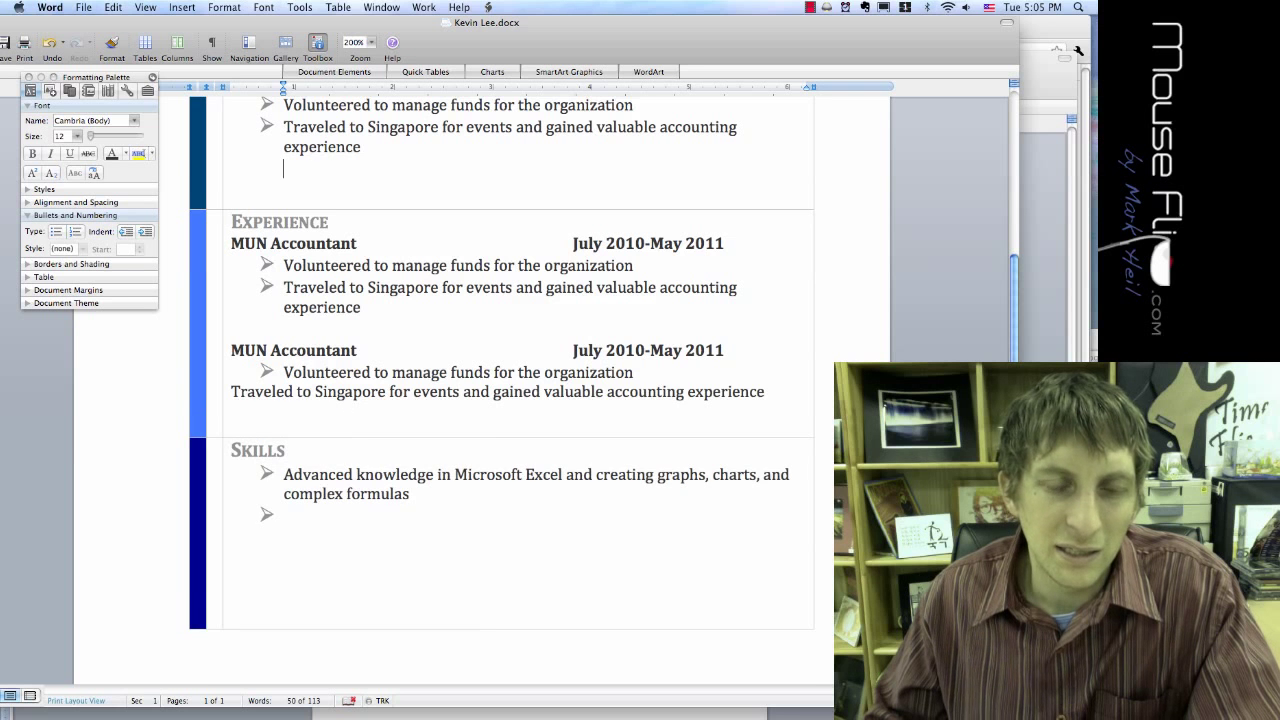
scroll(501, 390, up, 6)
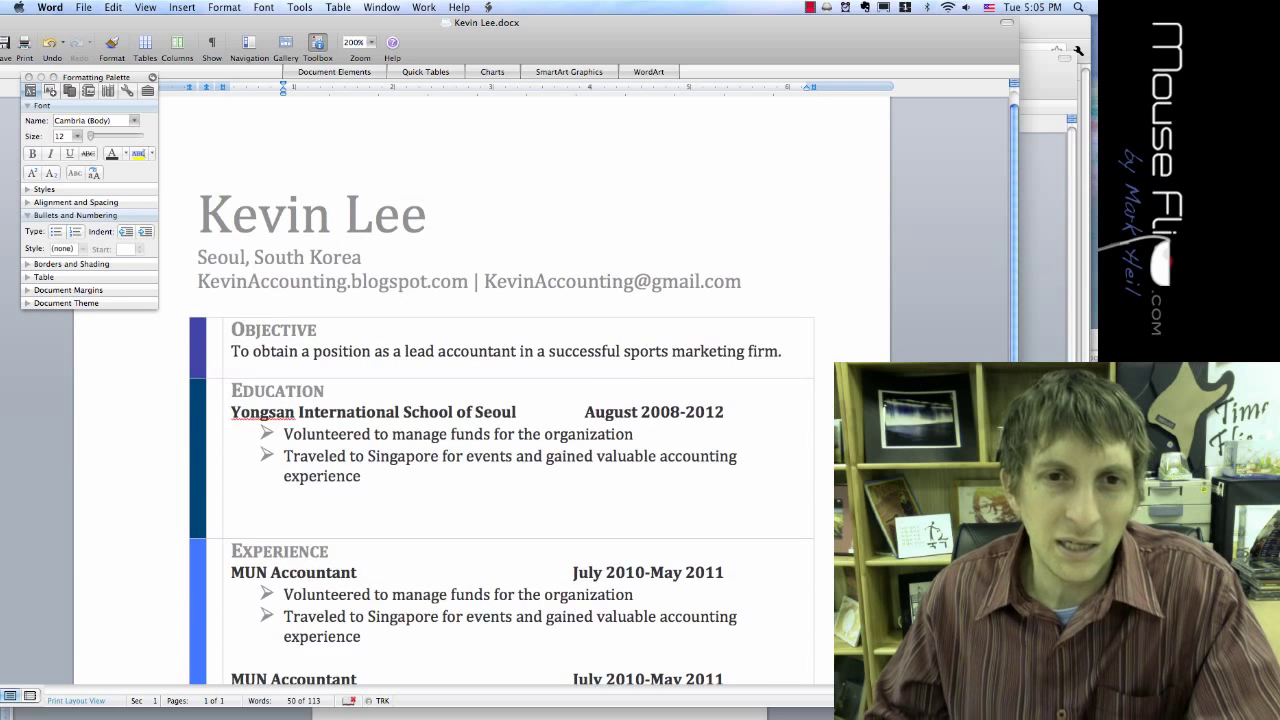
drag(745, 281, 197, 257)
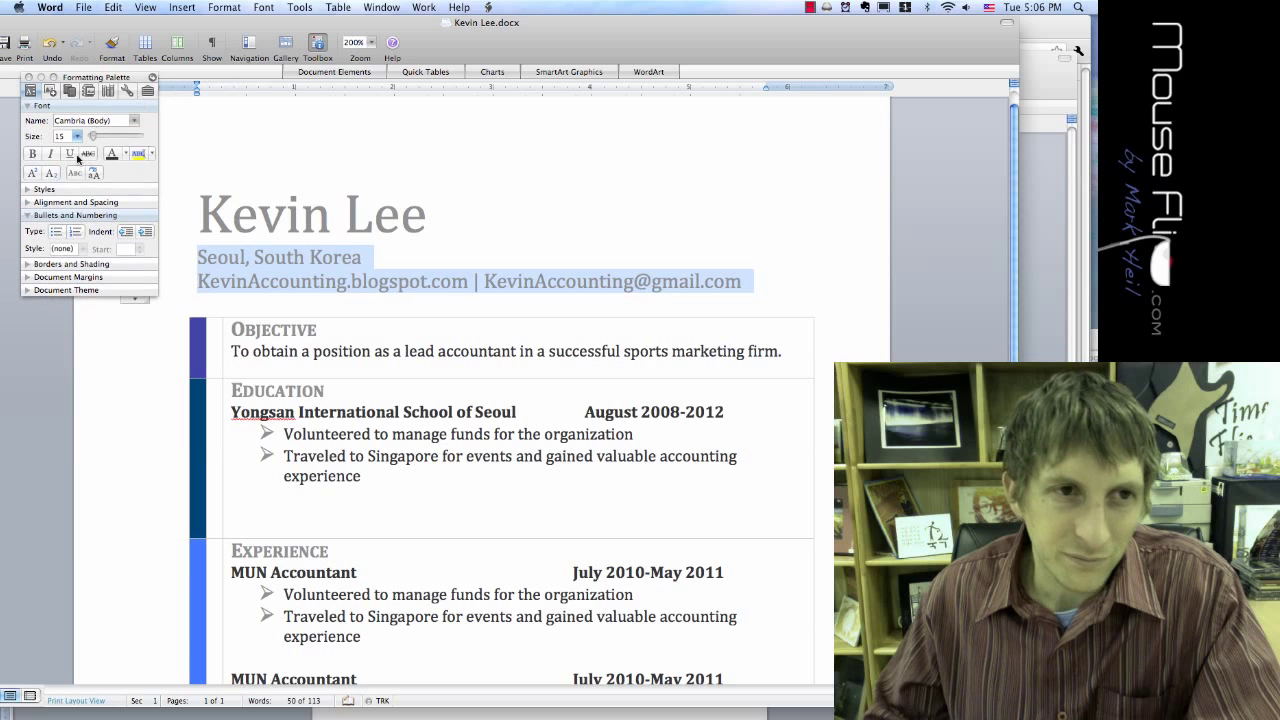
Step: Give the two header lines beneath the name a light grey theme font colour
click(115, 155)
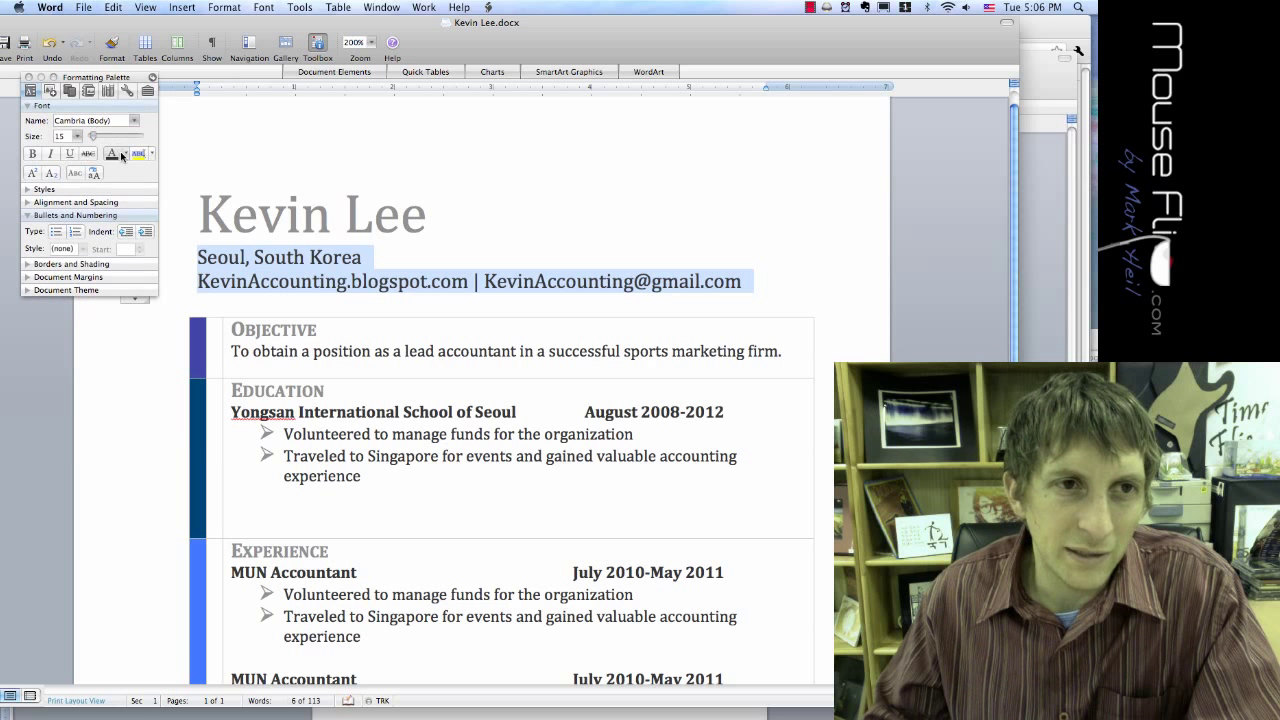
click(125, 154)
click(113, 232)
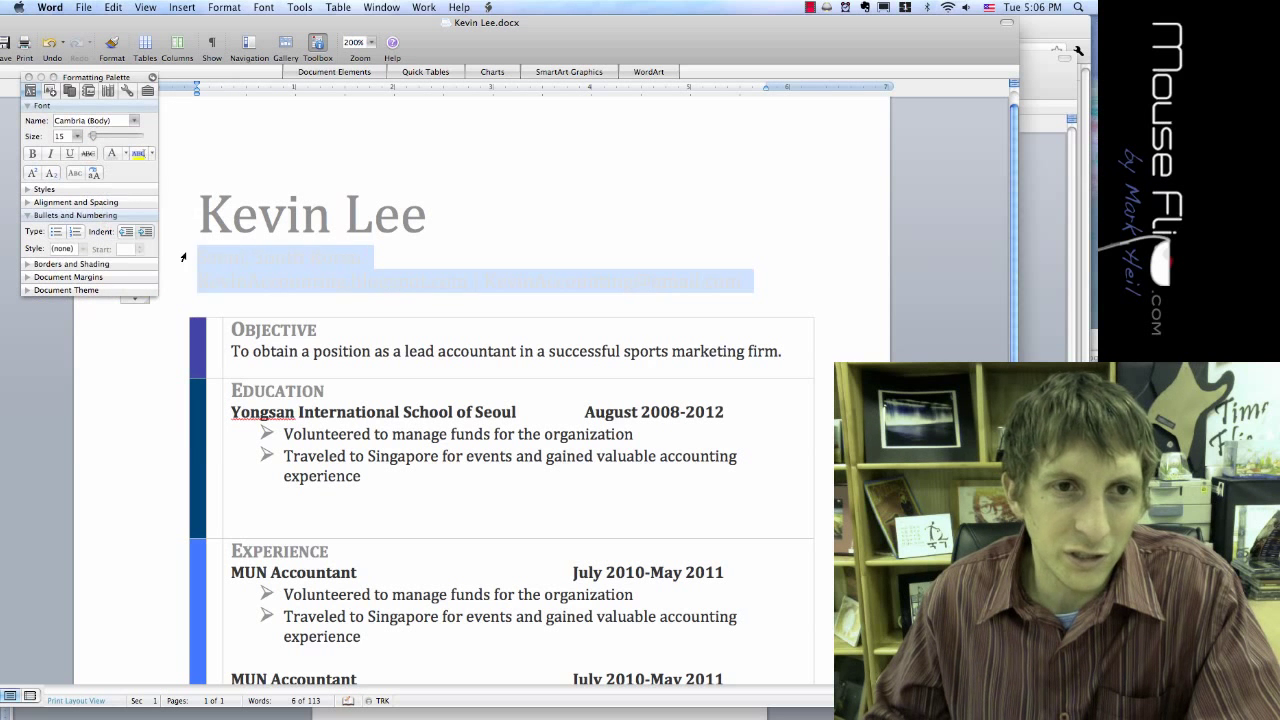
click(239, 257)
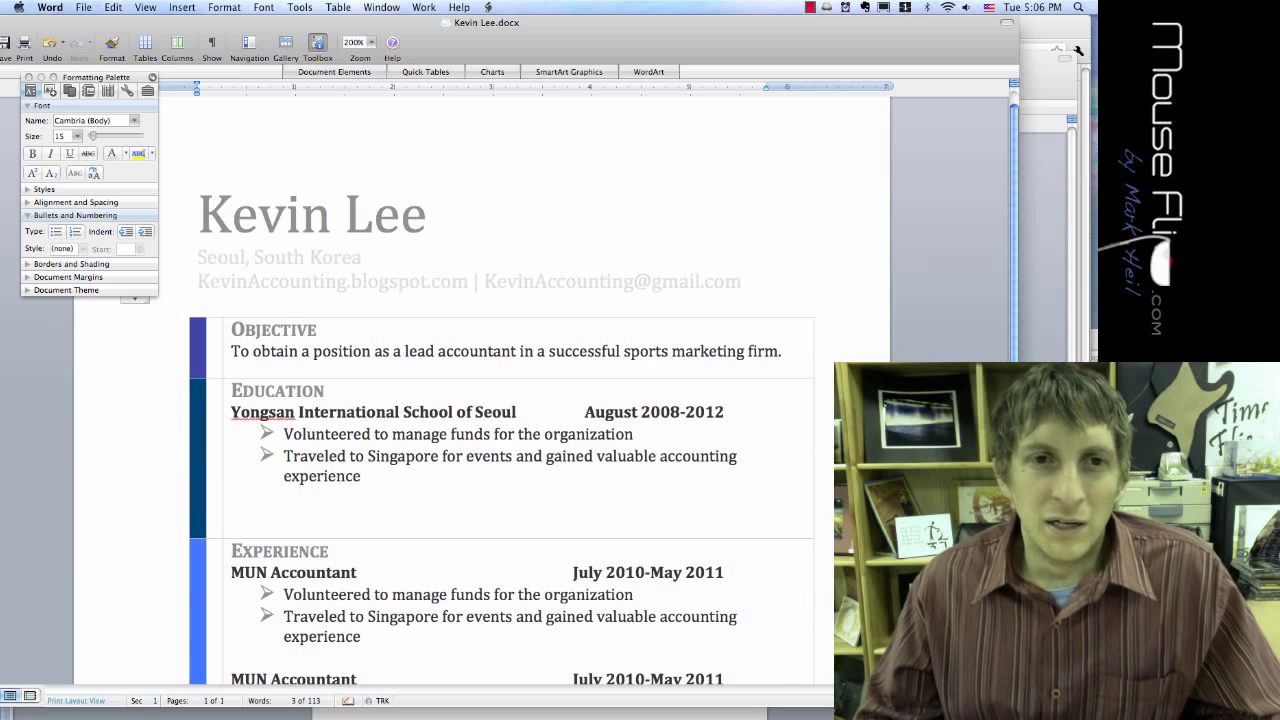
Step: Scroll through the resume to review the Objective, Education, Experience and Skills rows
scroll(240, 257, down, 5)
scroll(500, 390, down, 5)
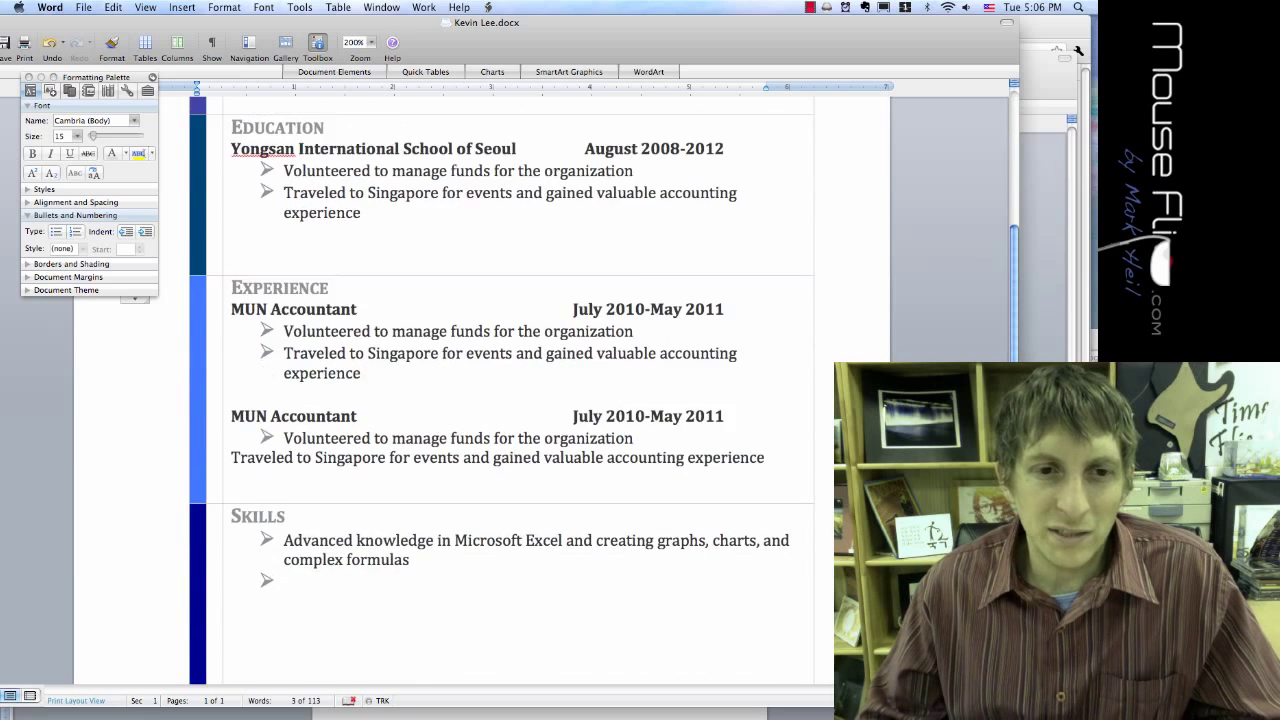
scroll(500, 390, up, 10)
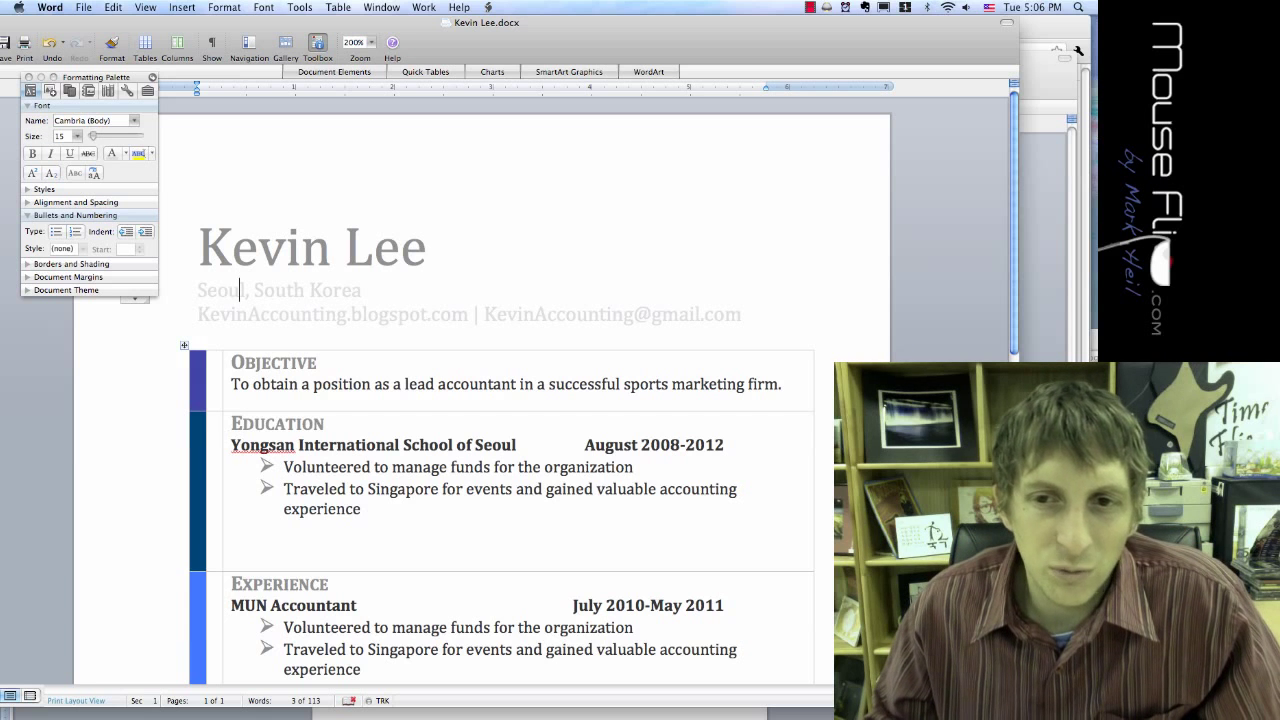
scroll(239, 289, down, 5)
scroll(239, 289, up, 10)
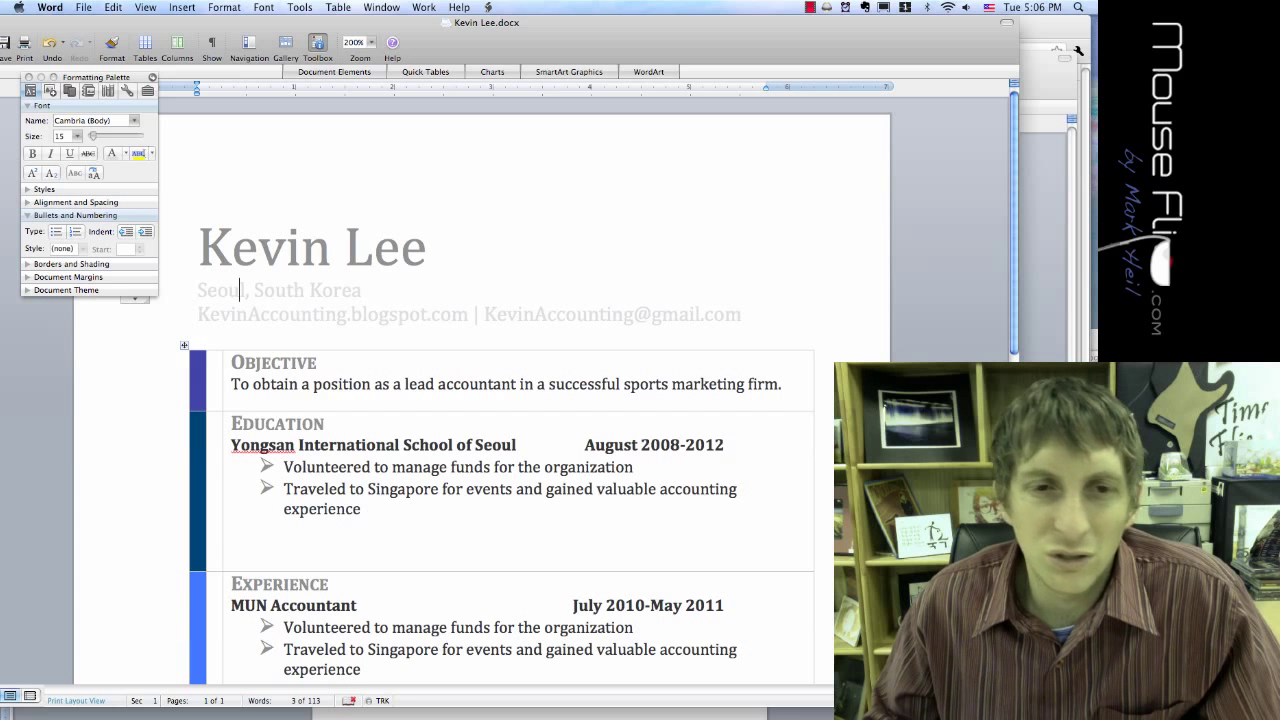
drag(482, 40, 447, 34)
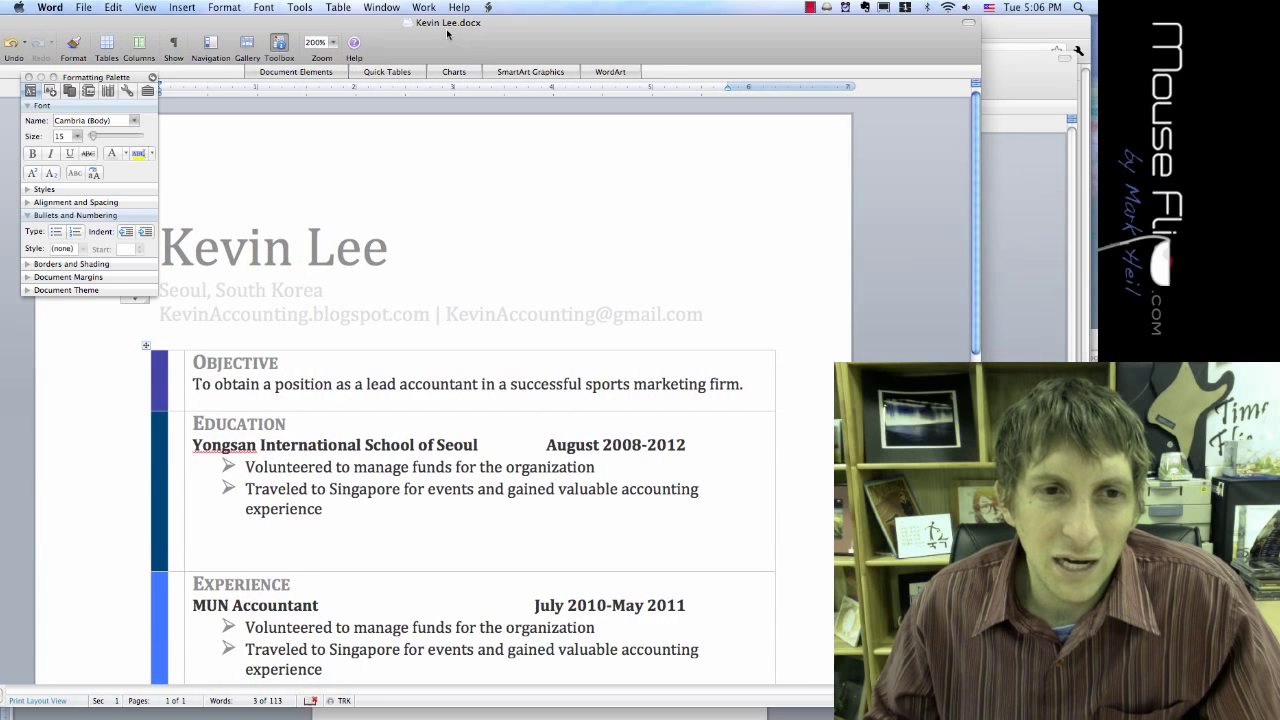
scroll(490, 390, down, 2)
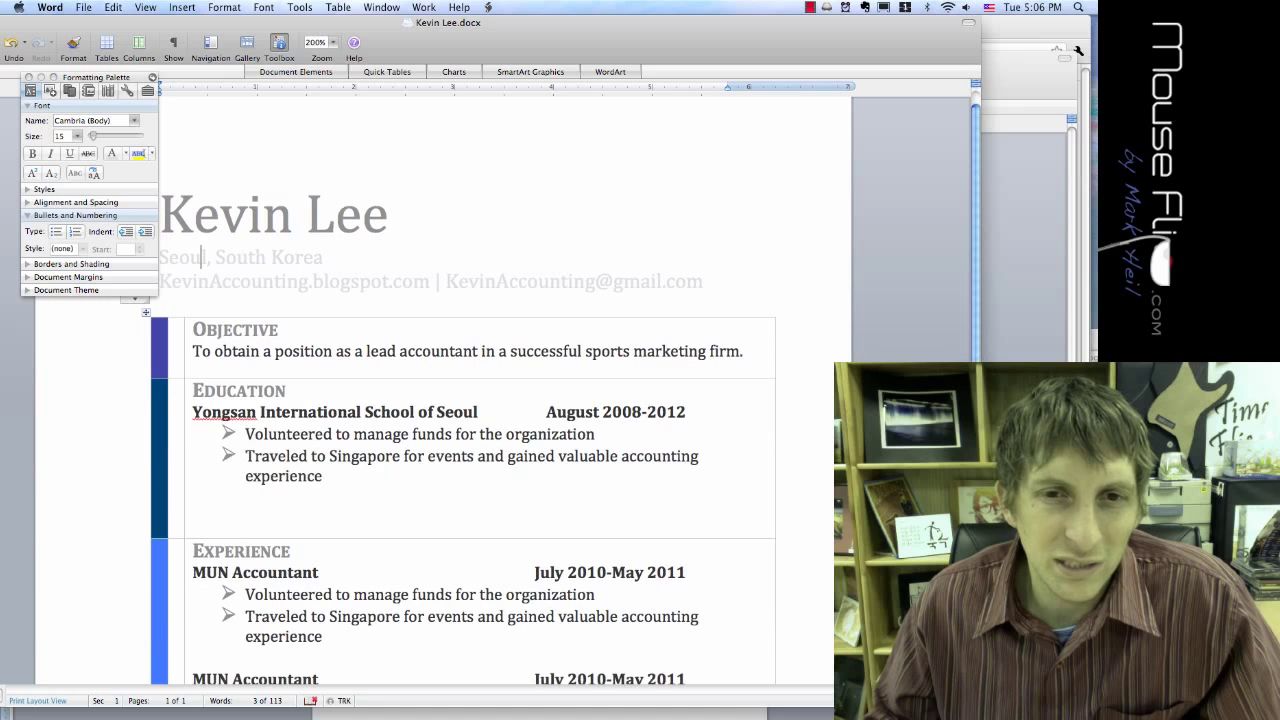
scroll(460, 400, down, 3)
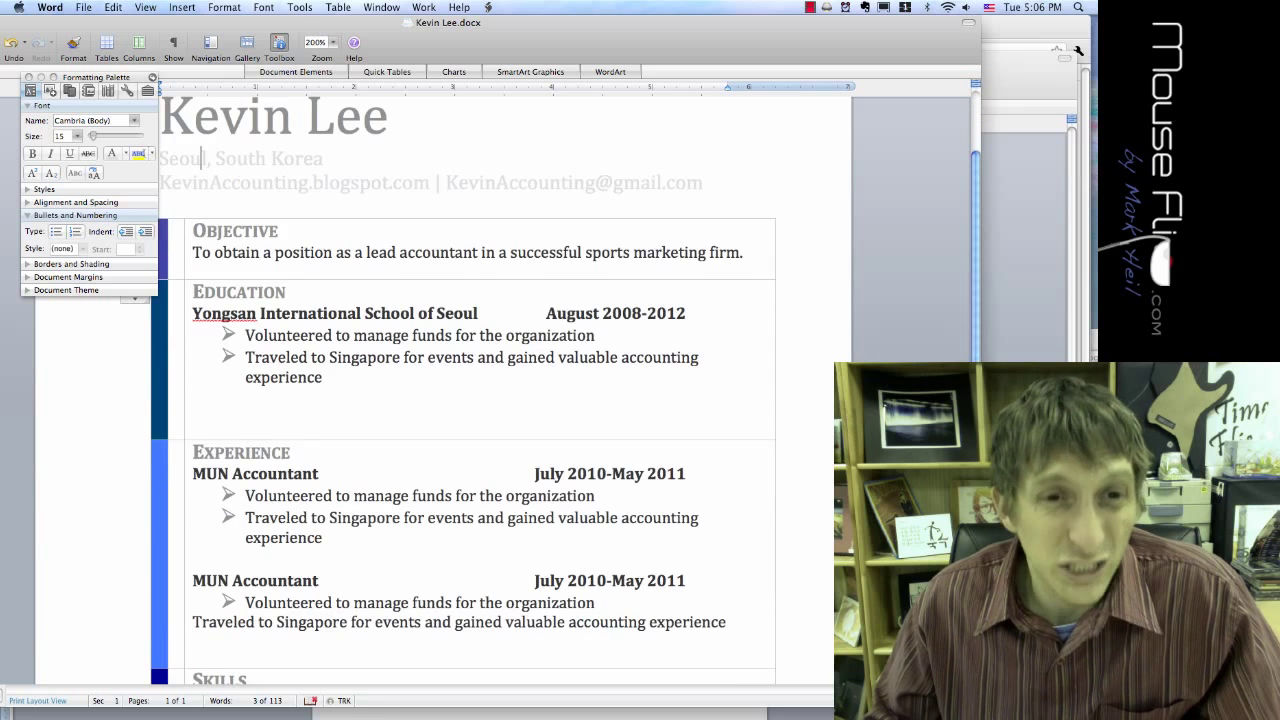
scroll(460, 400, up, 3)
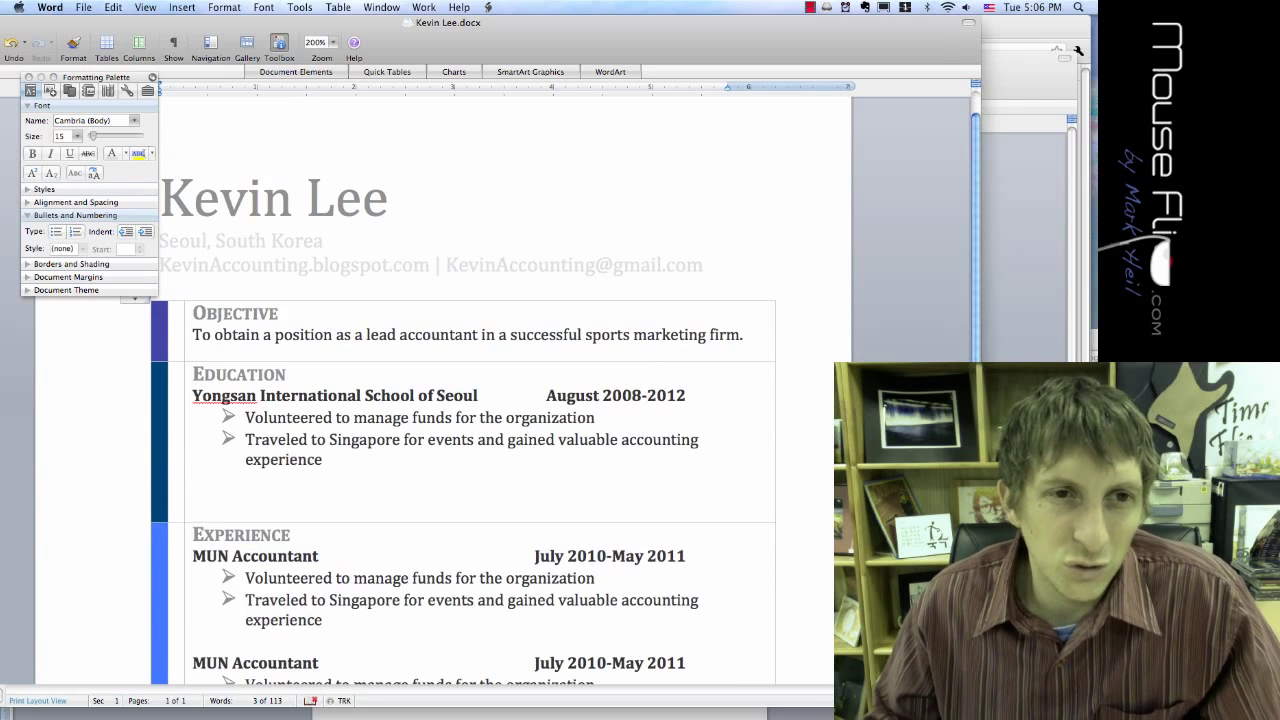
scroll(490, 390, down, 4)
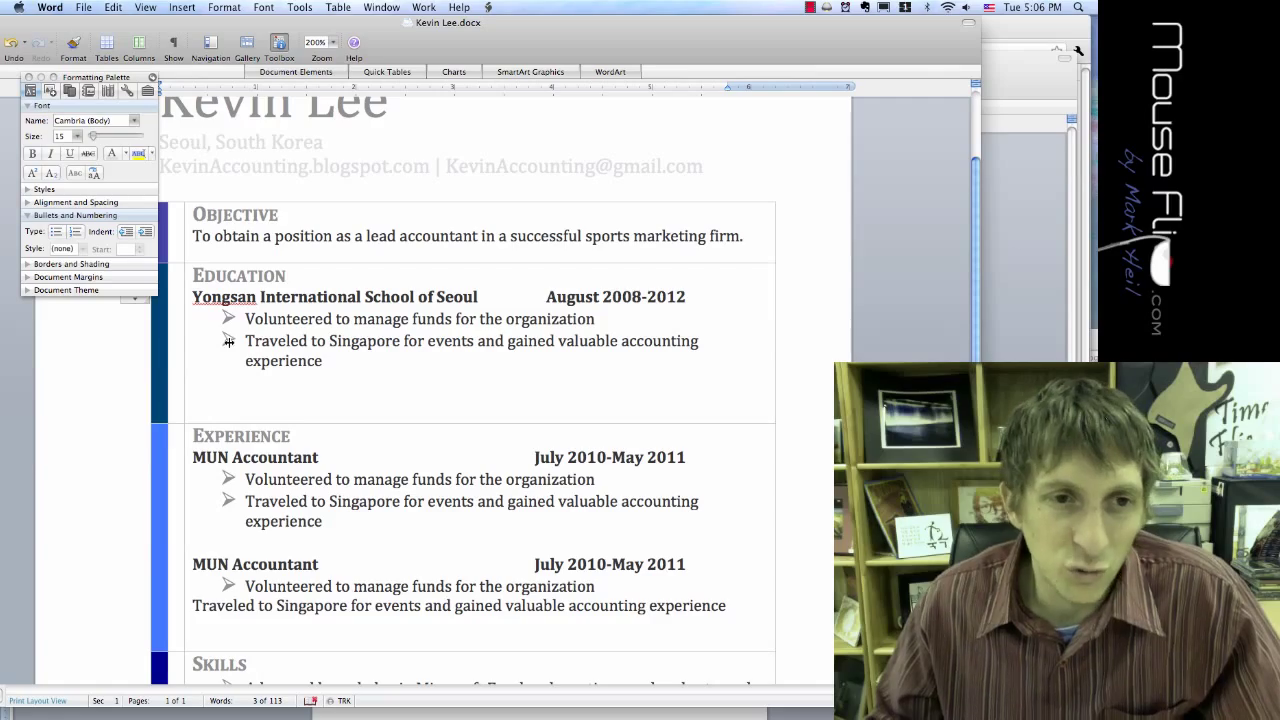
scroll(200, 142, down, 3)
scroll(460, 390, down, 5)
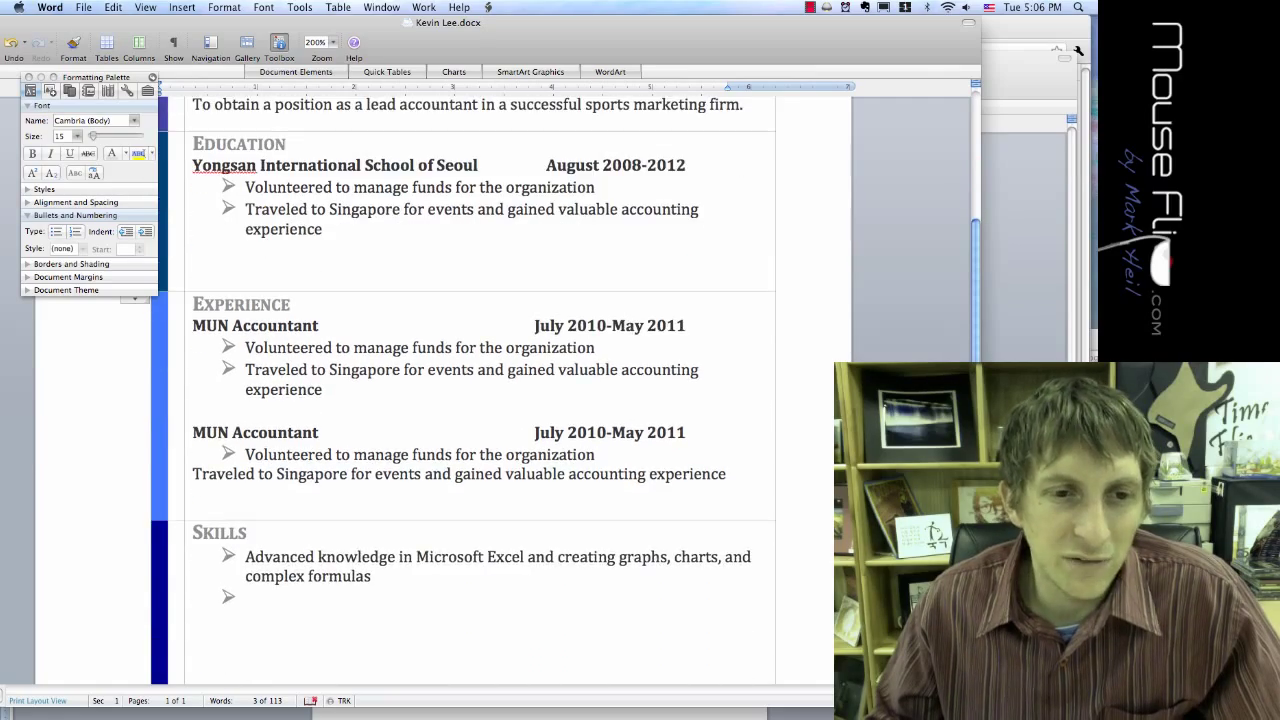